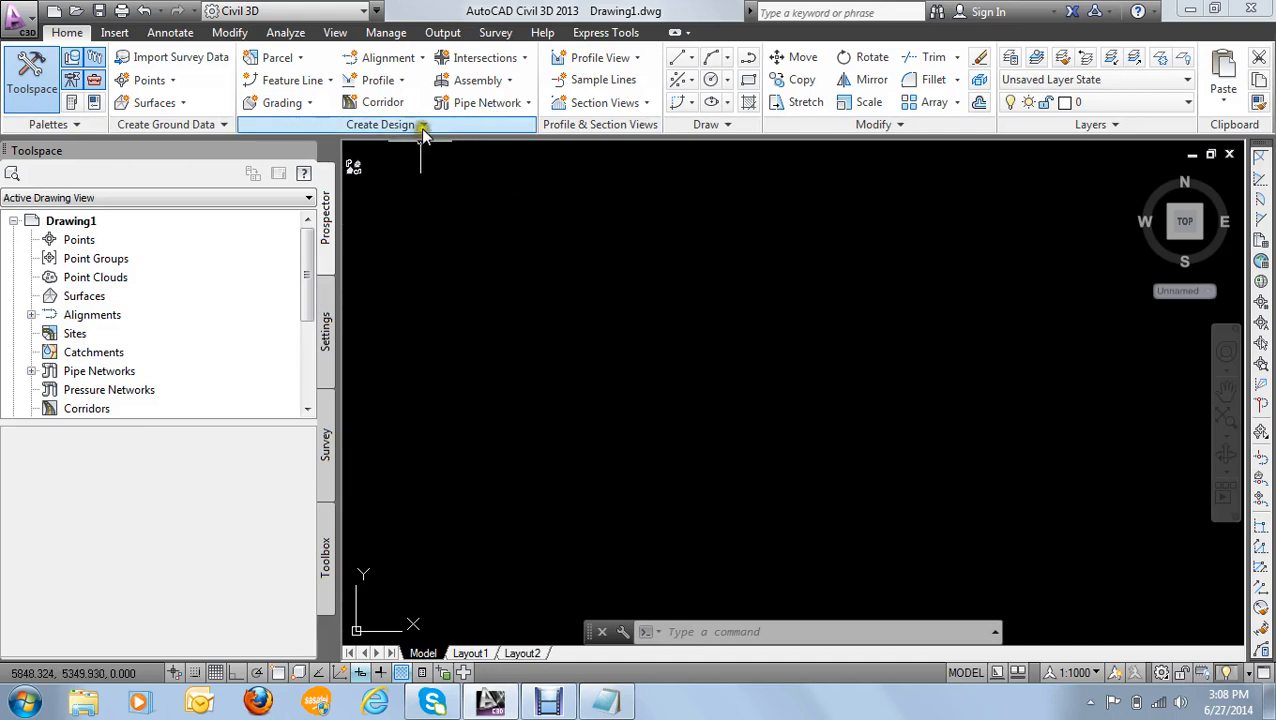
# Step: Start creating a new assembly named "Assembly - 1" and leave its description empty
pyautogui.click(508, 82)
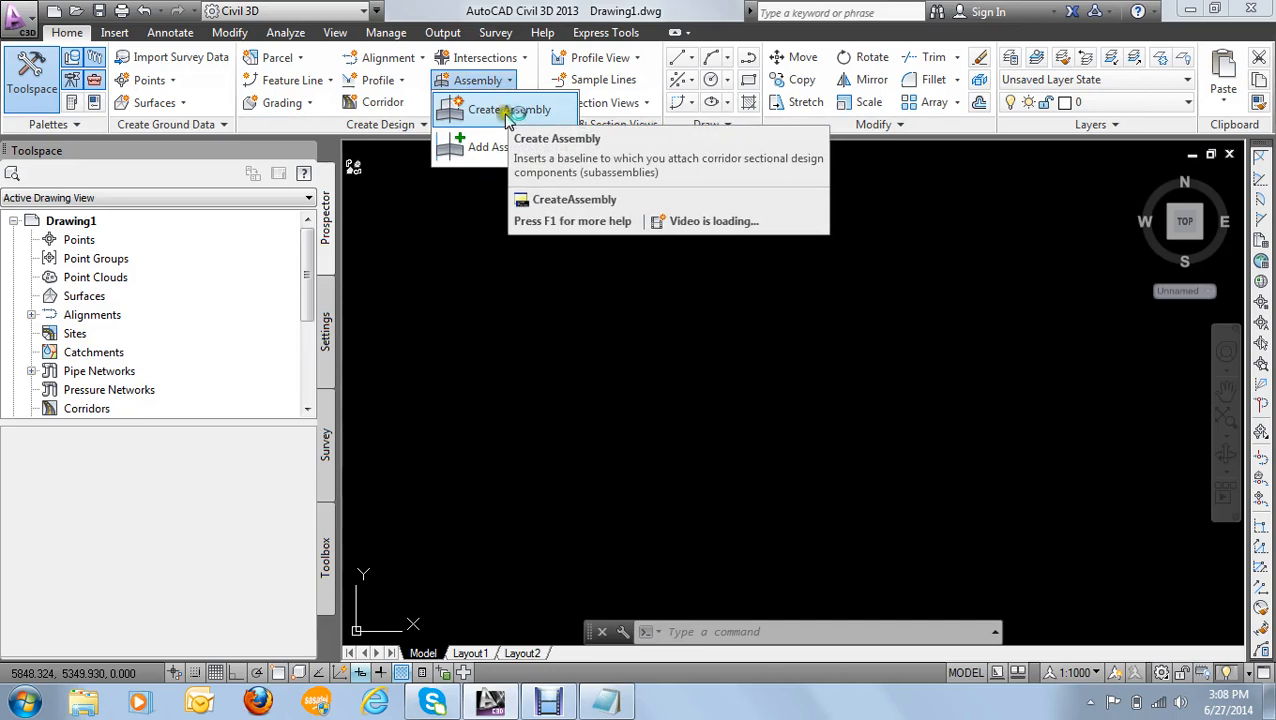
pyautogui.click(488, 112)
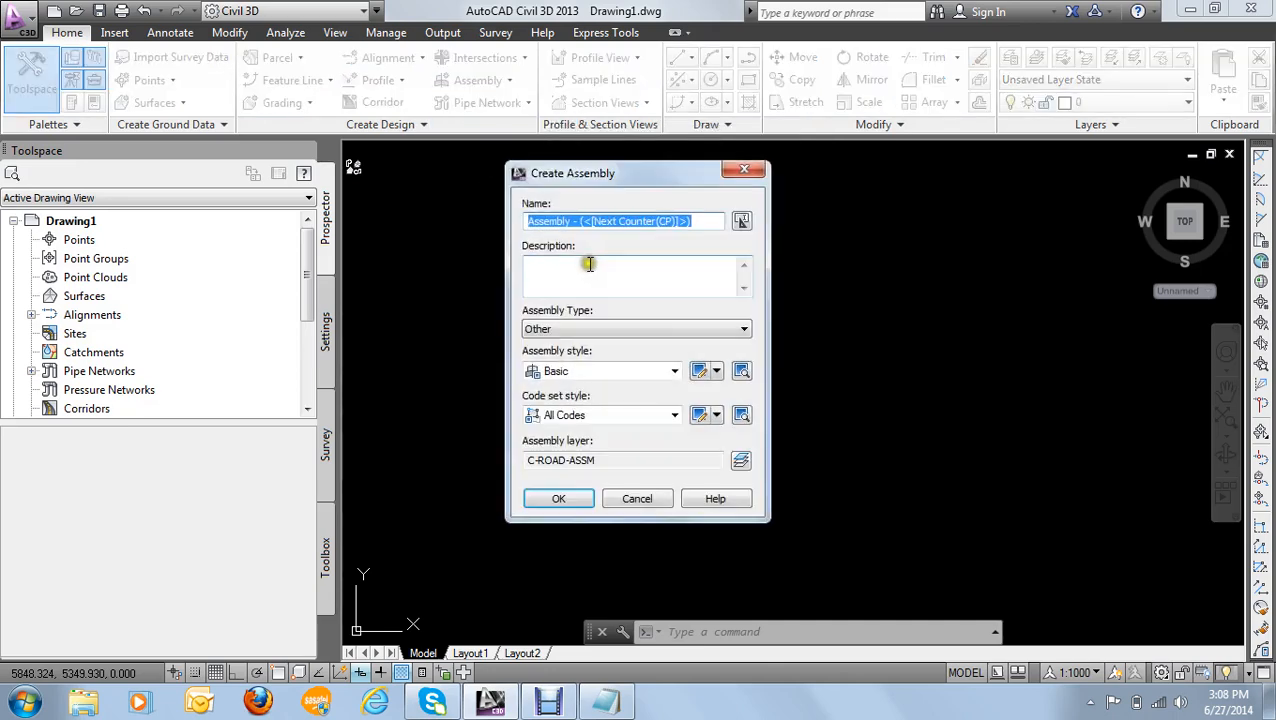
pyautogui.moveTo(626, 181); pyautogui.dragTo(590, 150)
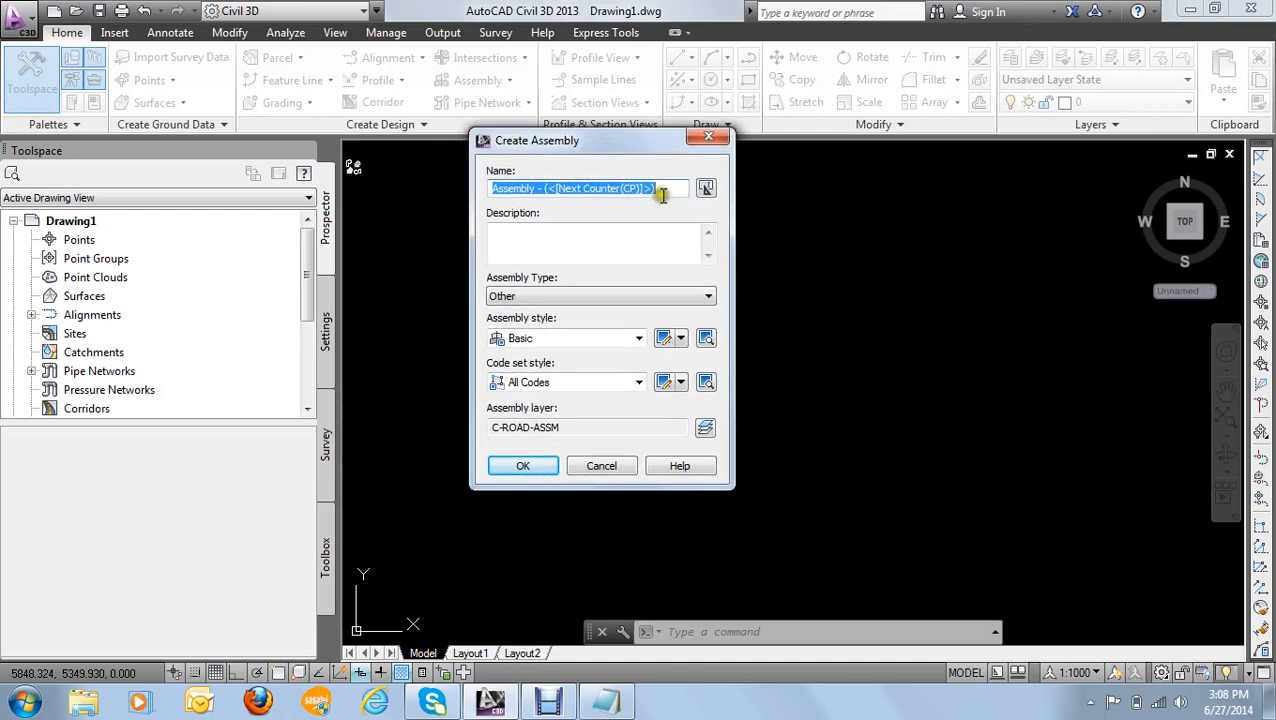
pyautogui.moveTo(661, 190); pyautogui.dragTo(541, 187)
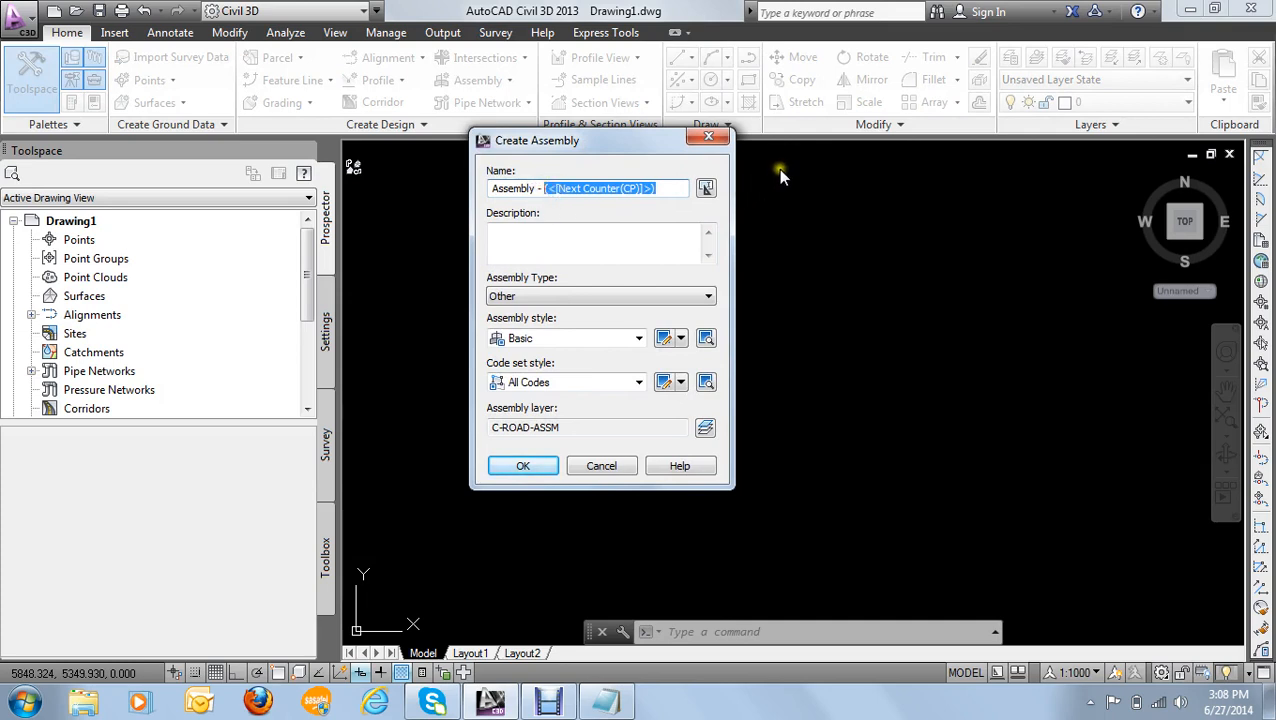
pyautogui.write('1')
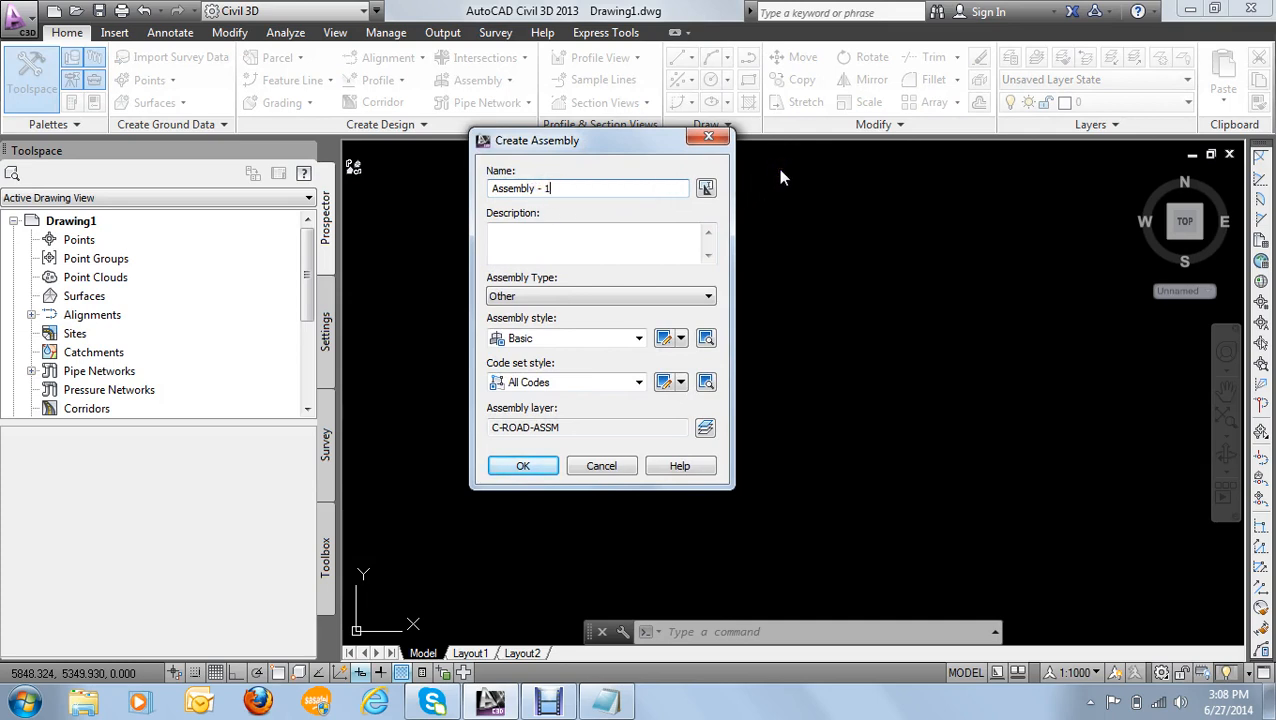
pyautogui.click(567, 246)
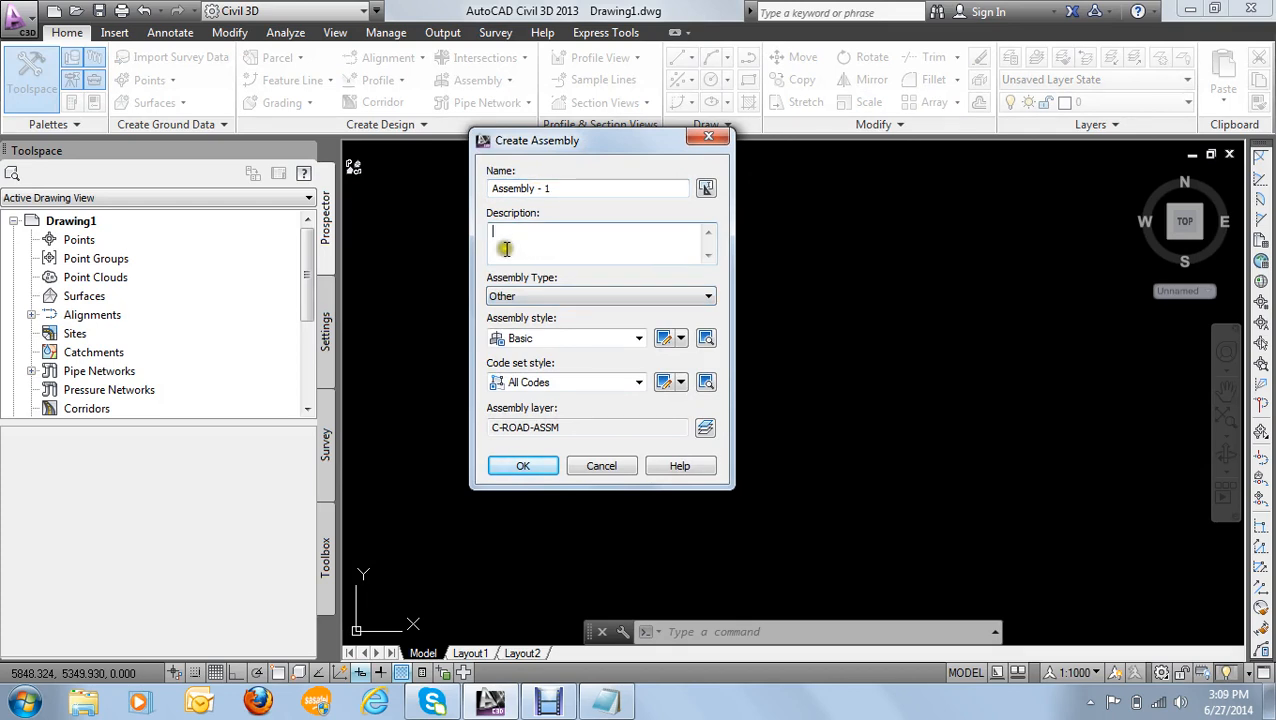
# Step: Set the new assembly's type to Undivided Crowned Road
pyautogui.click(583, 299)
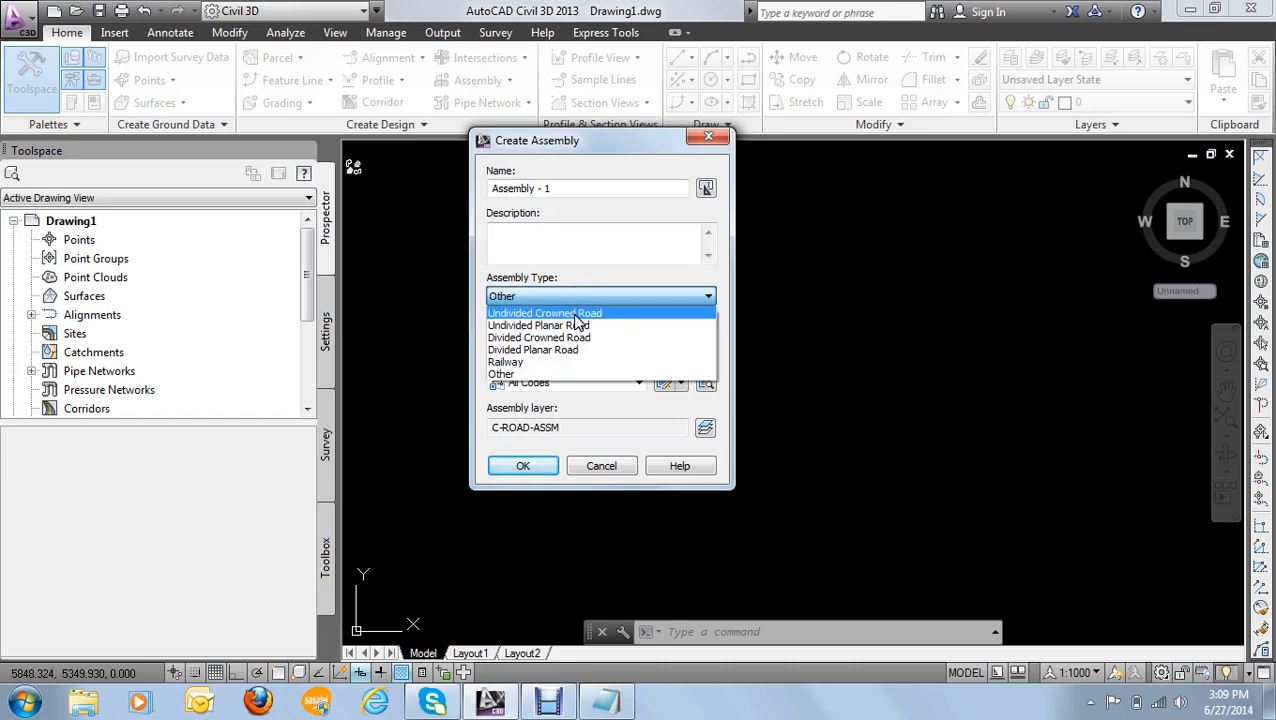
pyautogui.click(576, 315)
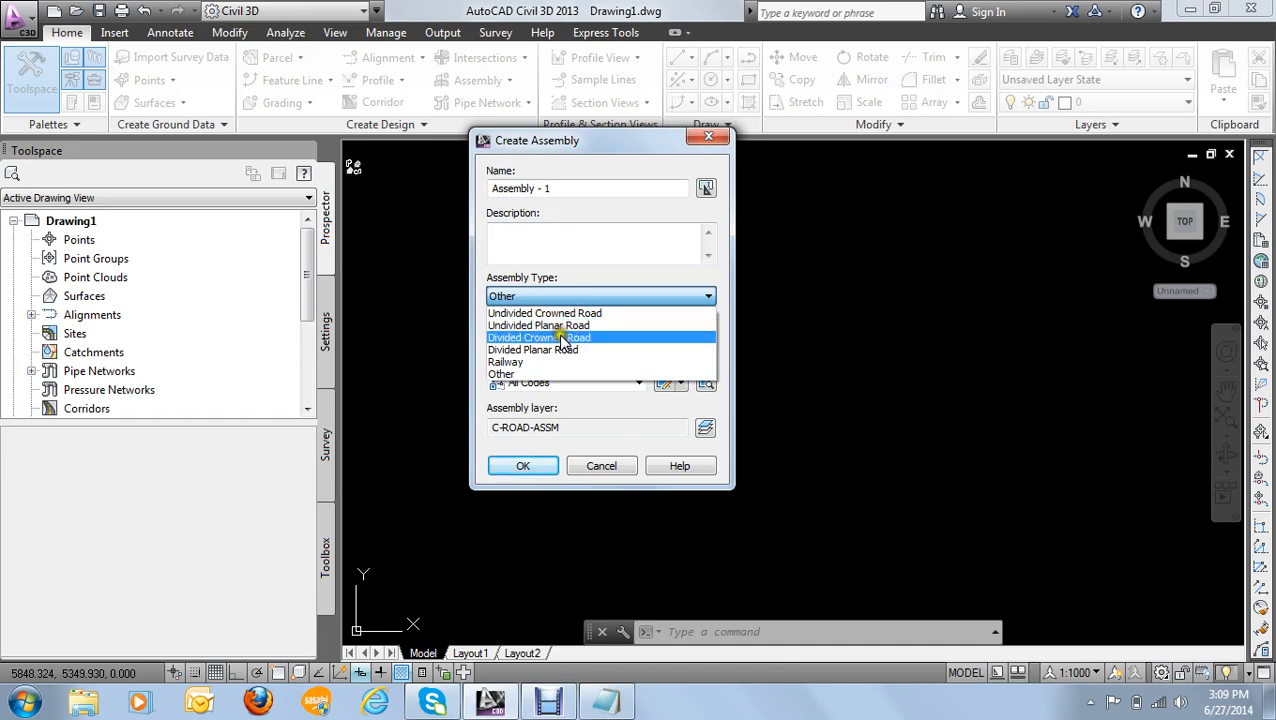
pyautogui.click(518, 374)
pyautogui.click(518, 376)
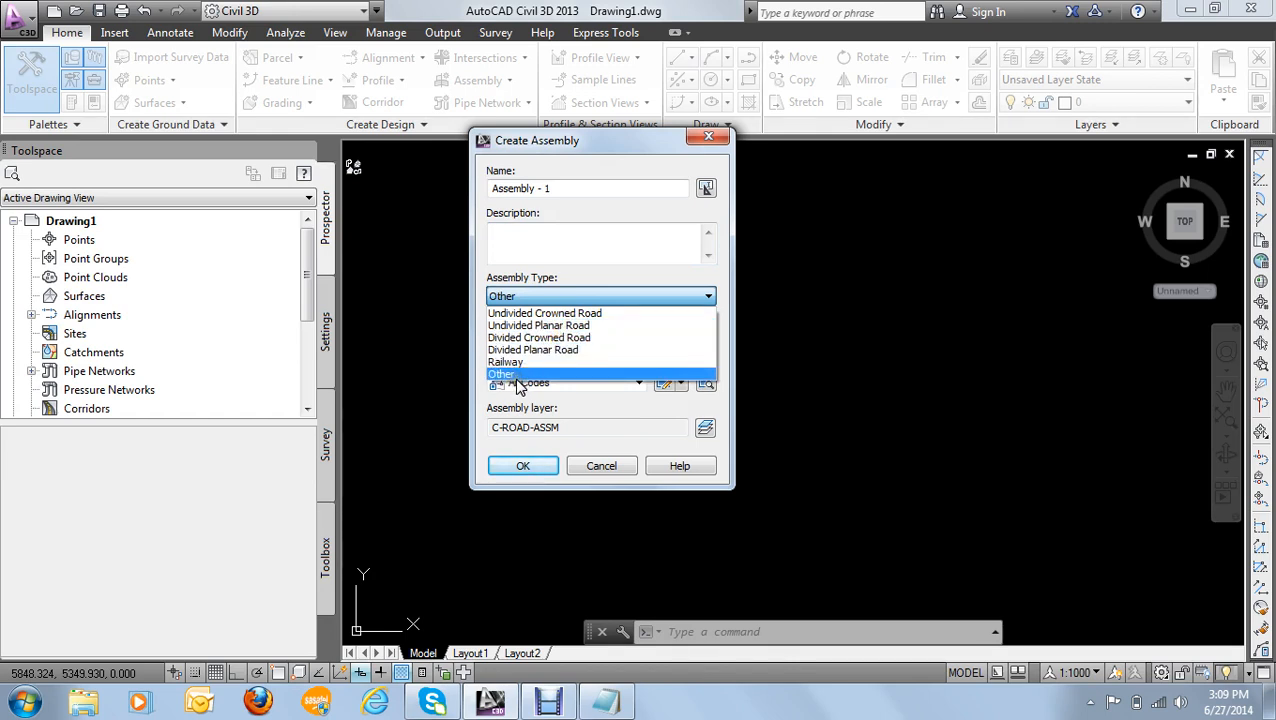
pyautogui.click(515, 378)
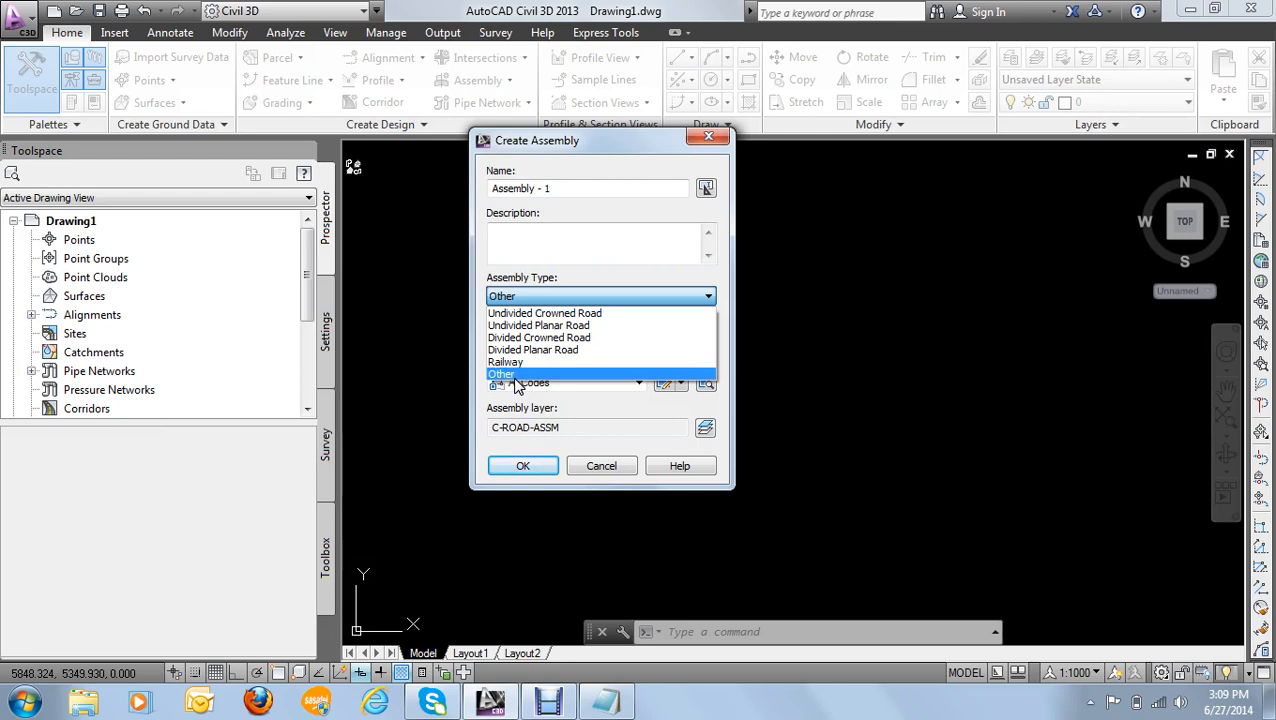
pyautogui.click(540, 331)
pyautogui.click(540, 314)
pyautogui.click(540, 314)
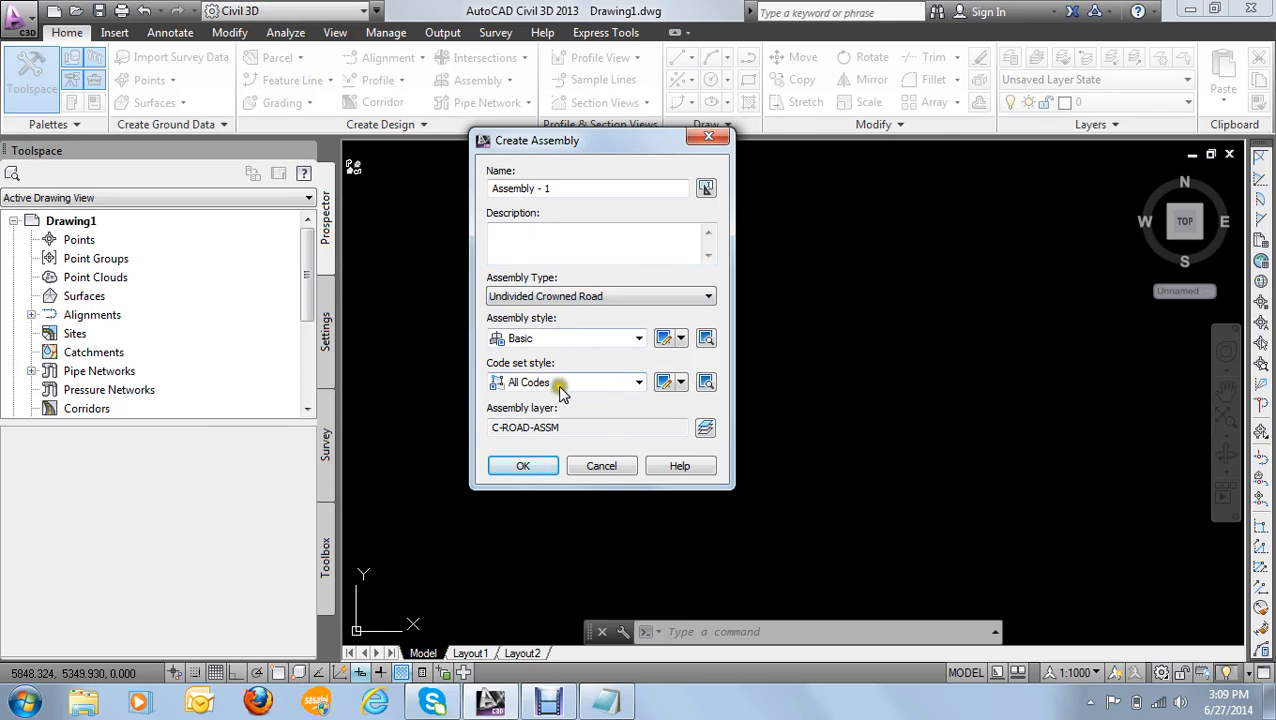
# Step: Keep the Basic assembly style and All Codes code set style, and place the assembly baseline at about 8547.6, 3632.6
pyautogui.click(586, 335)
pyautogui.click(591, 335)
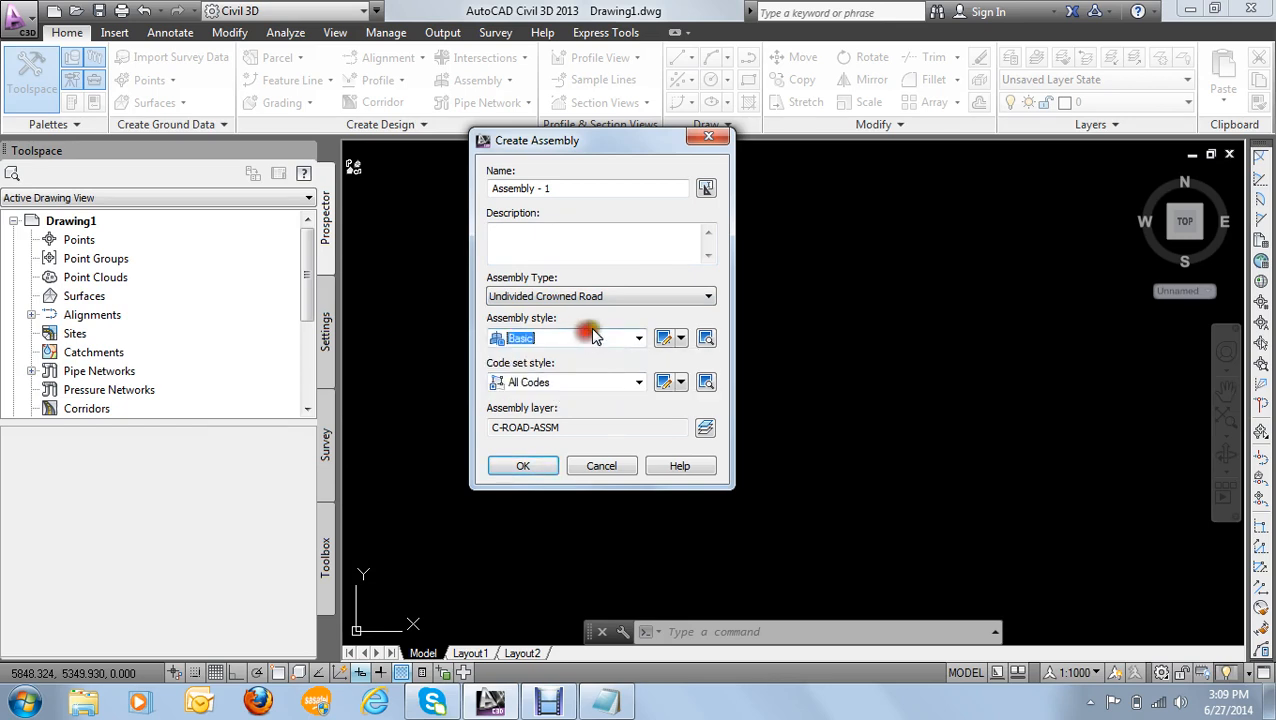
pyautogui.click(616, 382)
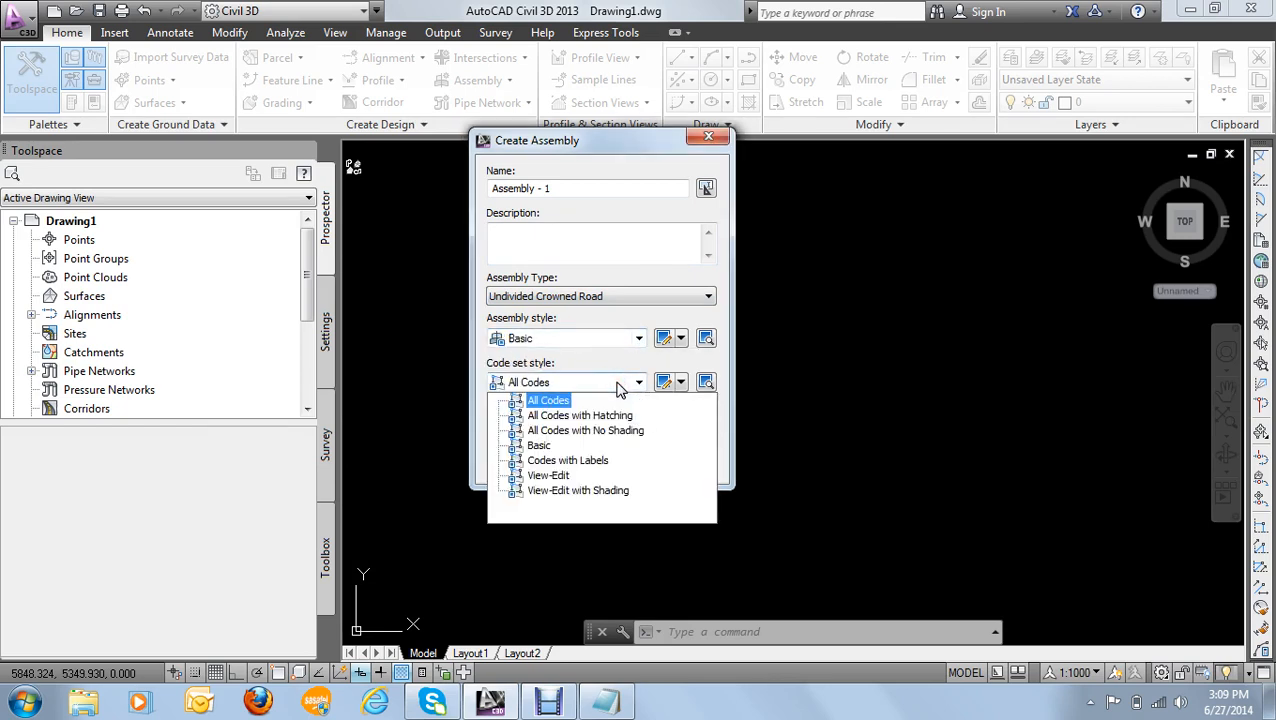
pyautogui.click(550, 401)
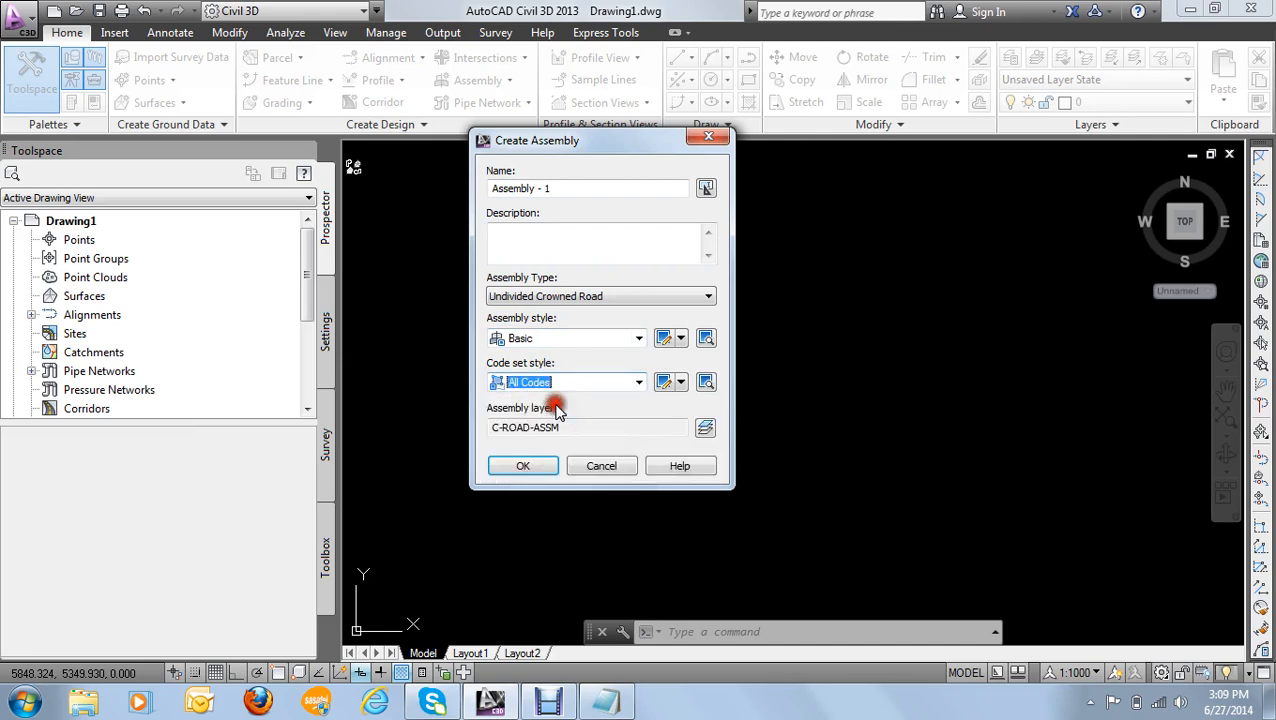
pyautogui.click(535, 468)
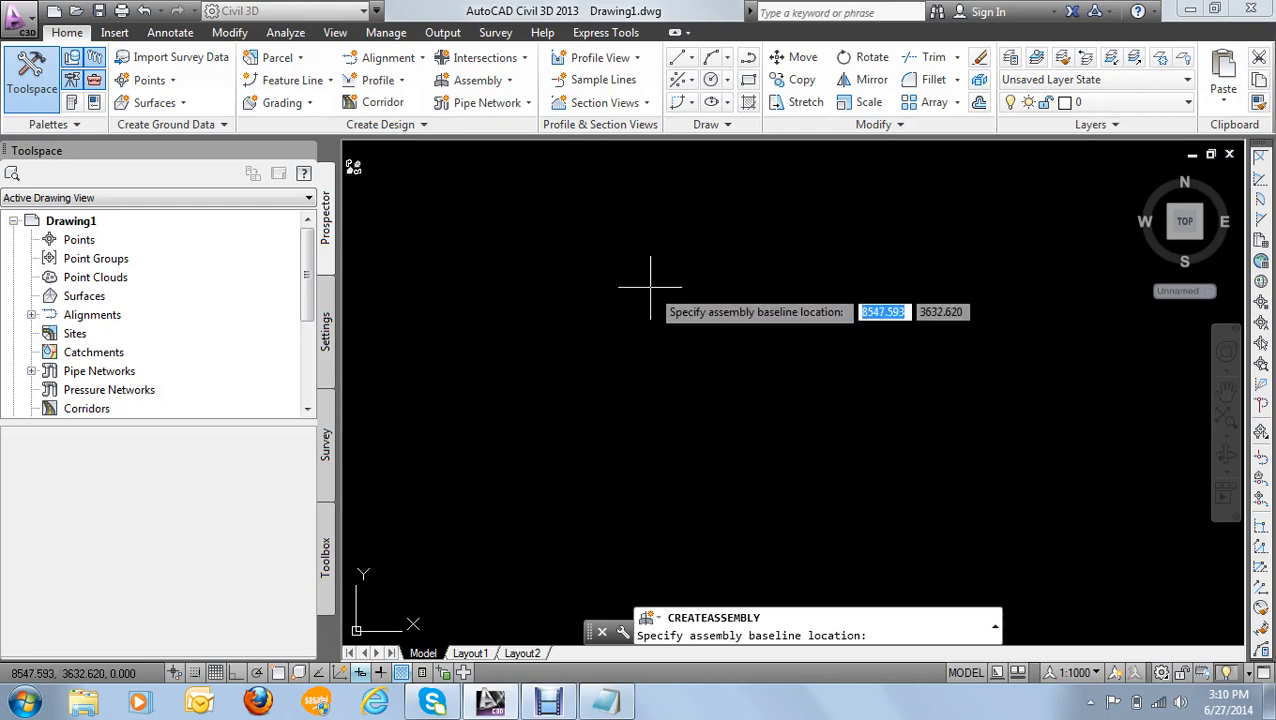
pyautogui.click(650, 287)
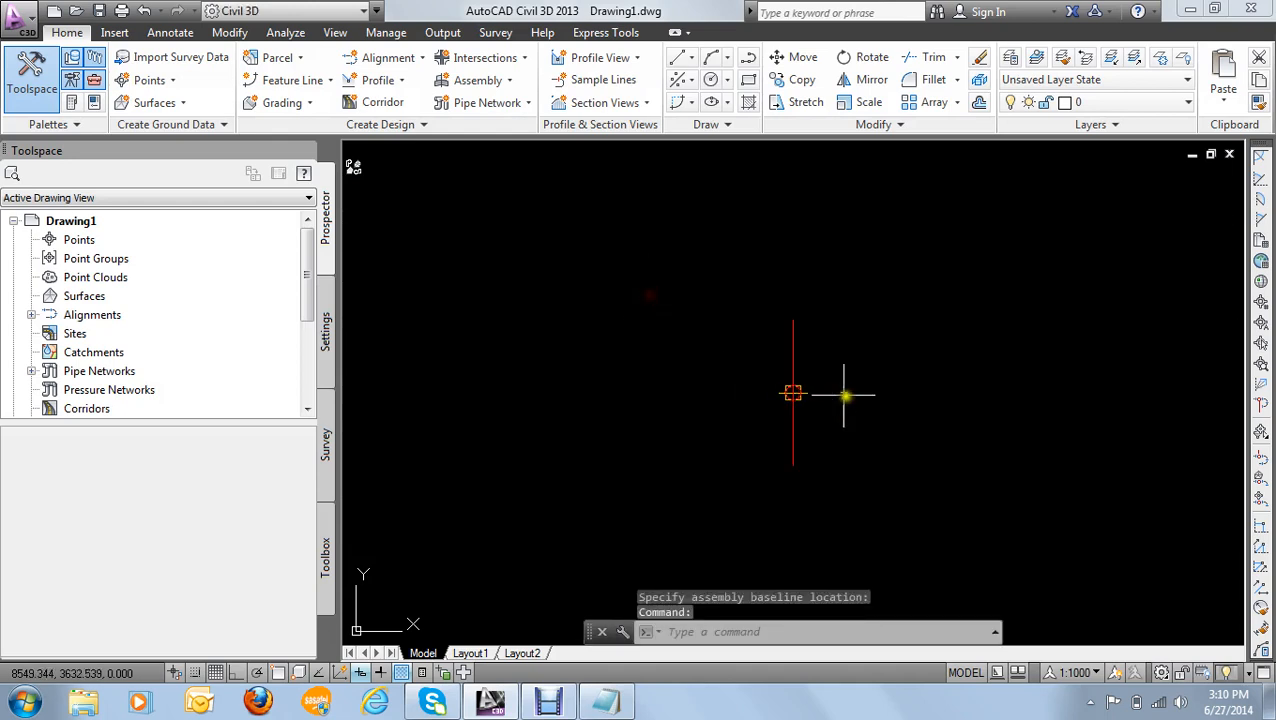
# Step: Open the Civil Metric Subassemblies tool palettes, lengthen them and place them beside the assembly baseline
pyautogui.moveTo(806, 393); pyautogui.dragTo(632, 290, button='middle')
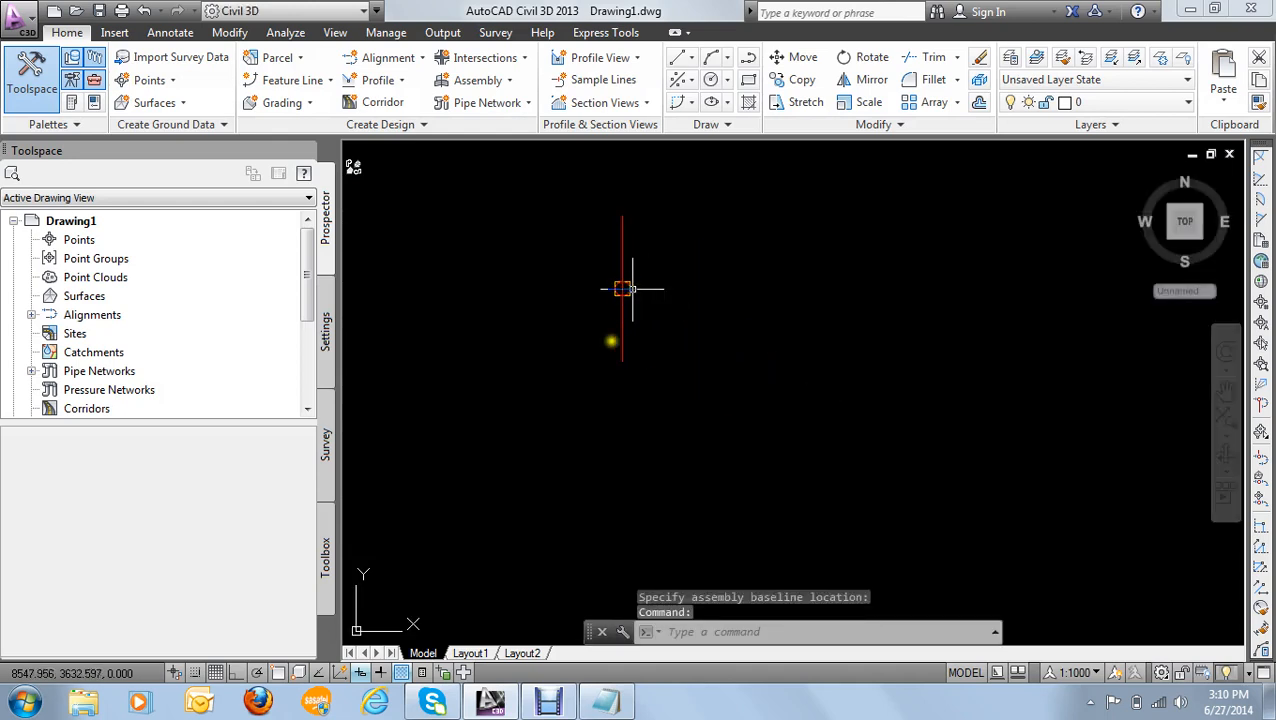
pyautogui.scroll(2, 661, 373)
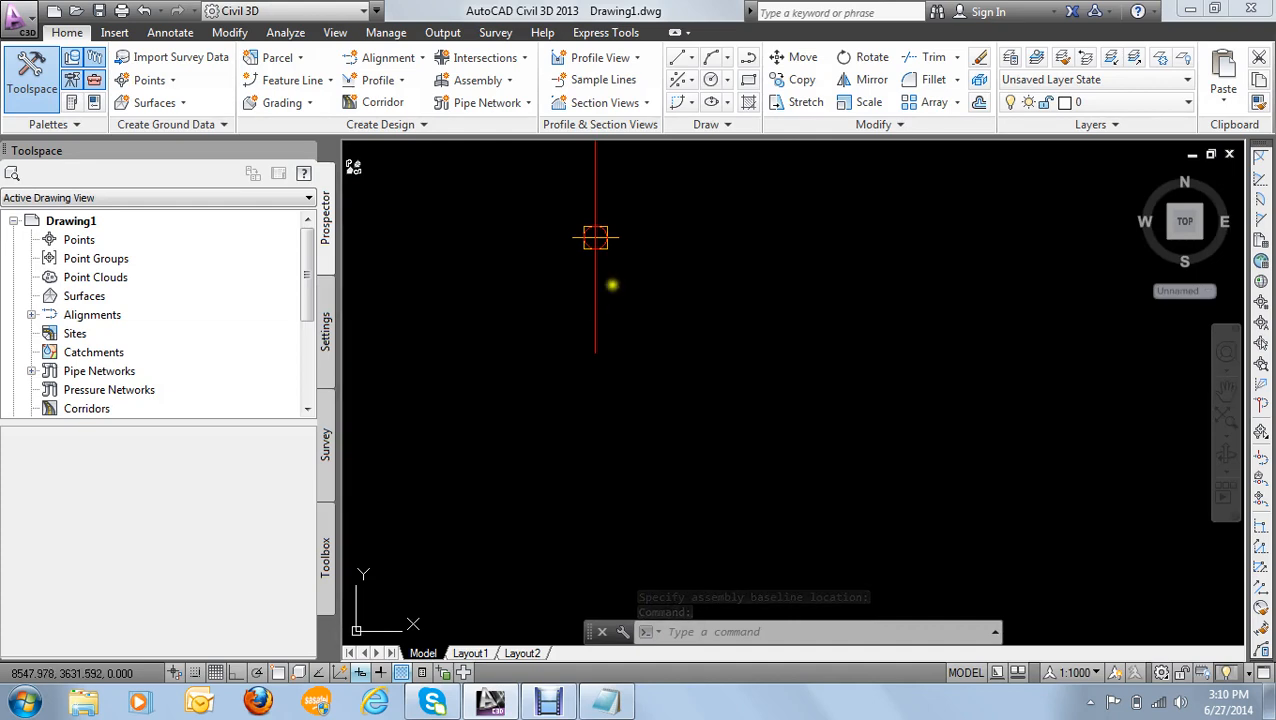
pyautogui.scroll(-2, 620, 268)
pyautogui.moveTo(620, 274); pyautogui.dragTo(601, 338, button='middle')
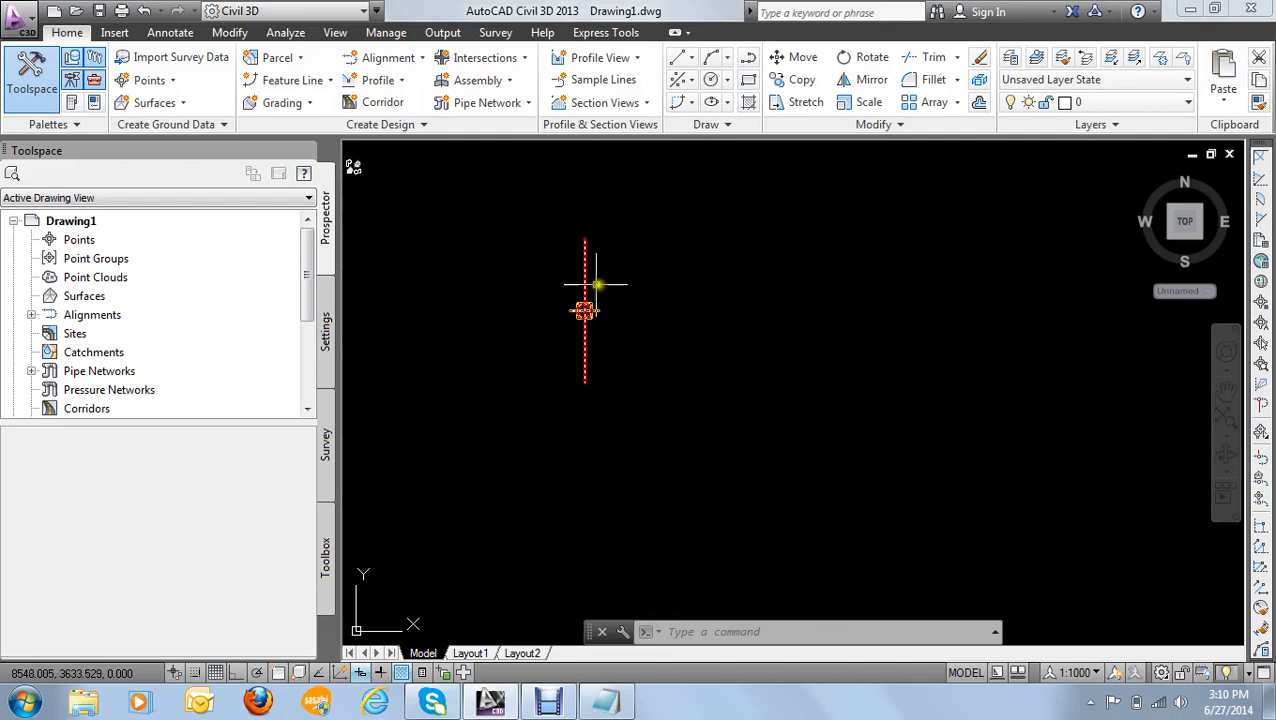
pyautogui.scroll(2, 607, 286)
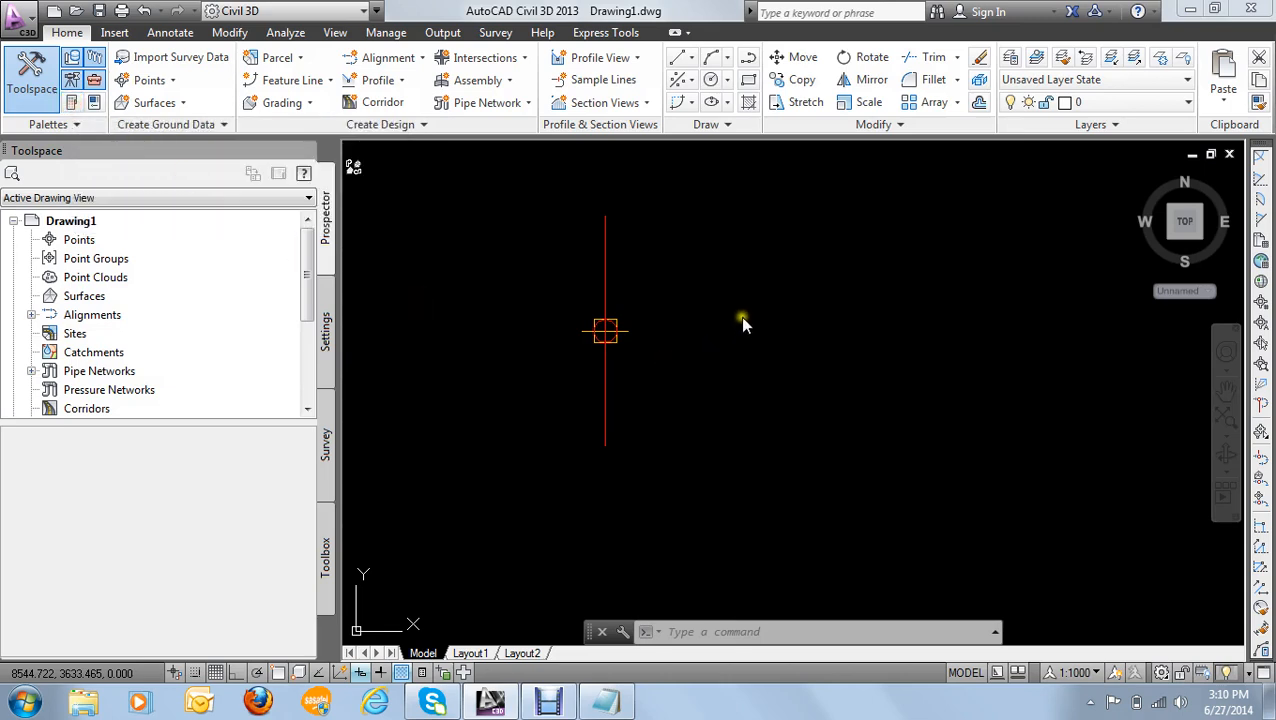
pyautogui.hotkey('ctrl', '3')
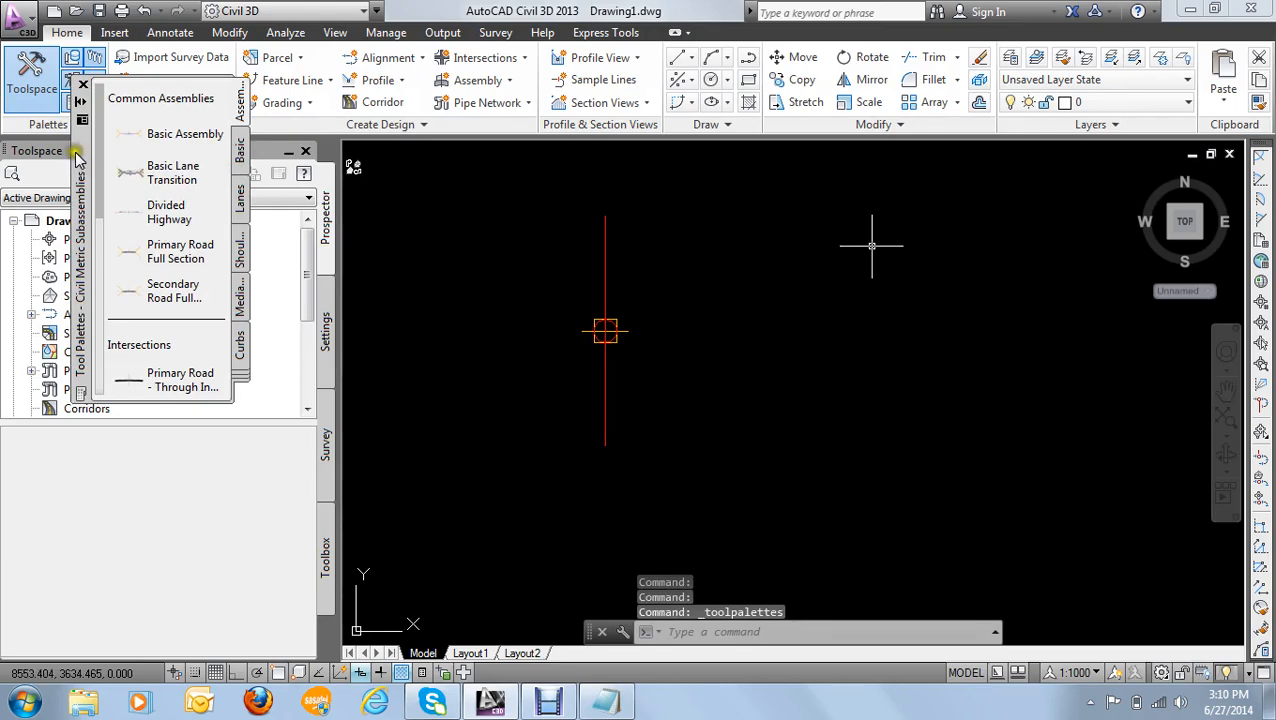
pyautogui.moveTo(75, 158)
pyautogui.mouseDown()
pyautogui.moveTo(350, 190)
pyautogui.moveTo(800, 305)
pyautogui.moveTo(878, 310)
pyautogui.mouseUp()
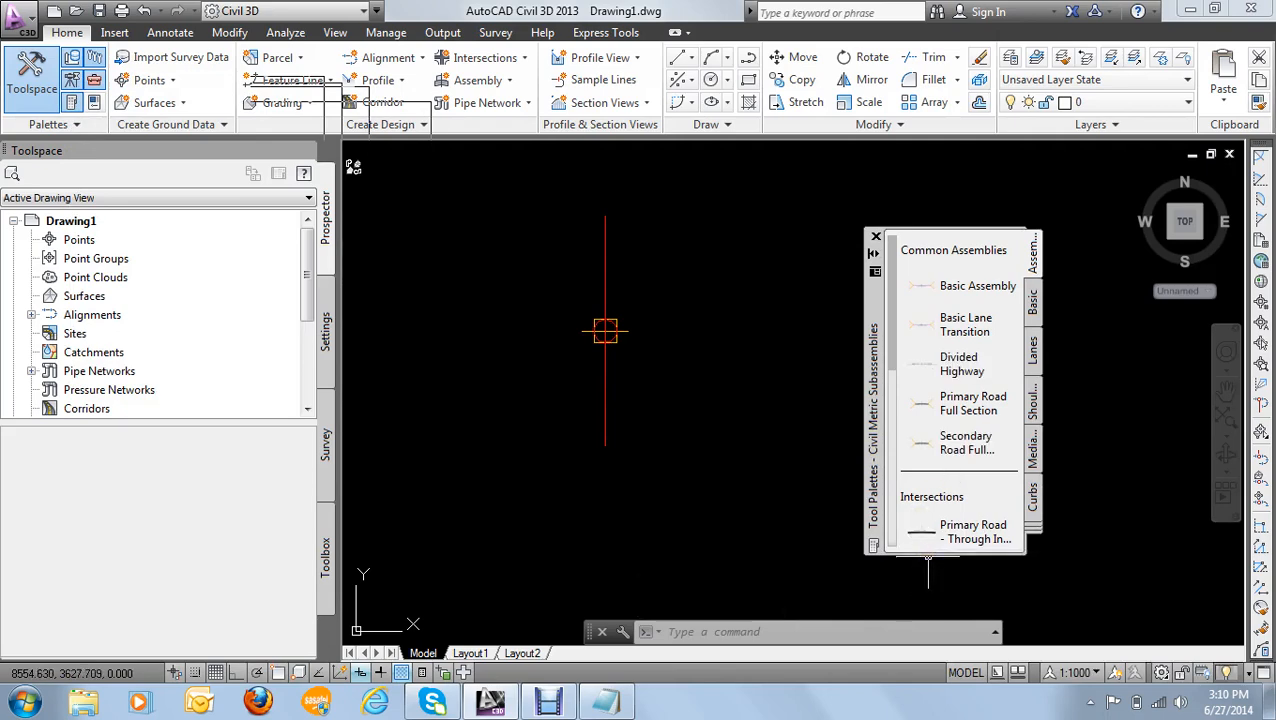
pyautogui.moveTo(928, 556); pyautogui.dragTo(932, 640)
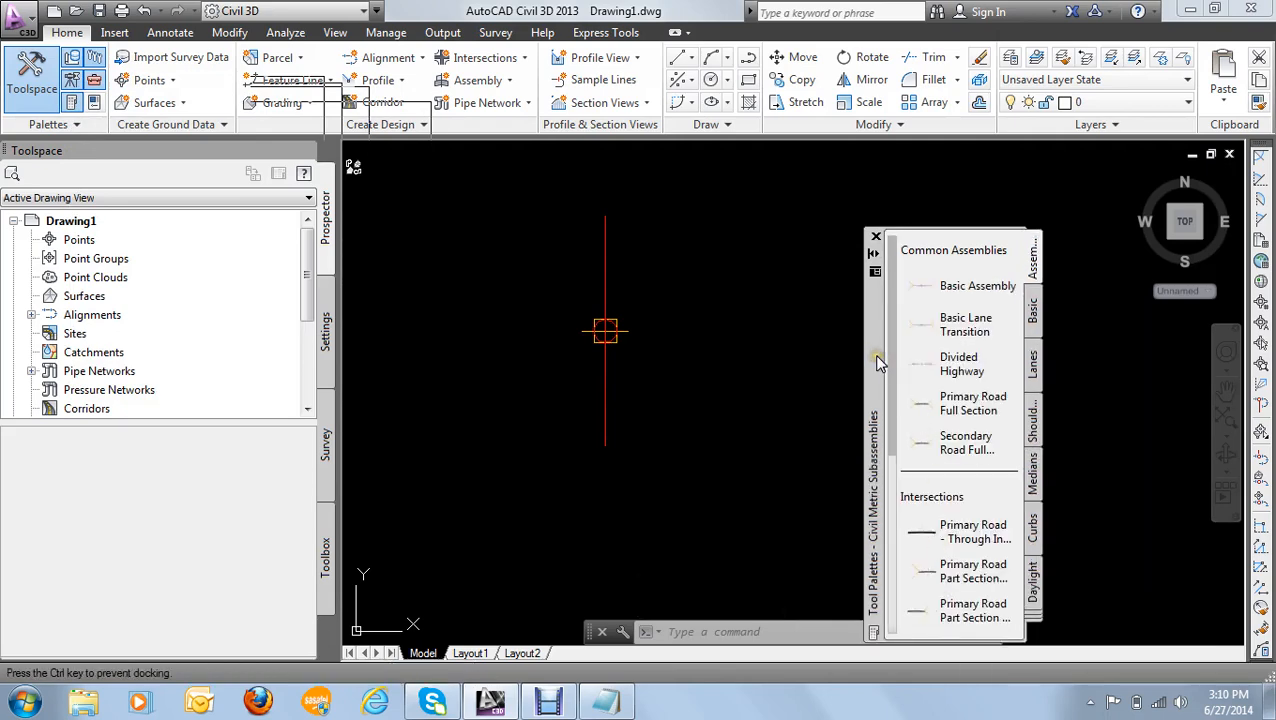
pyautogui.moveTo(876, 362); pyautogui.dragTo(956, 300)
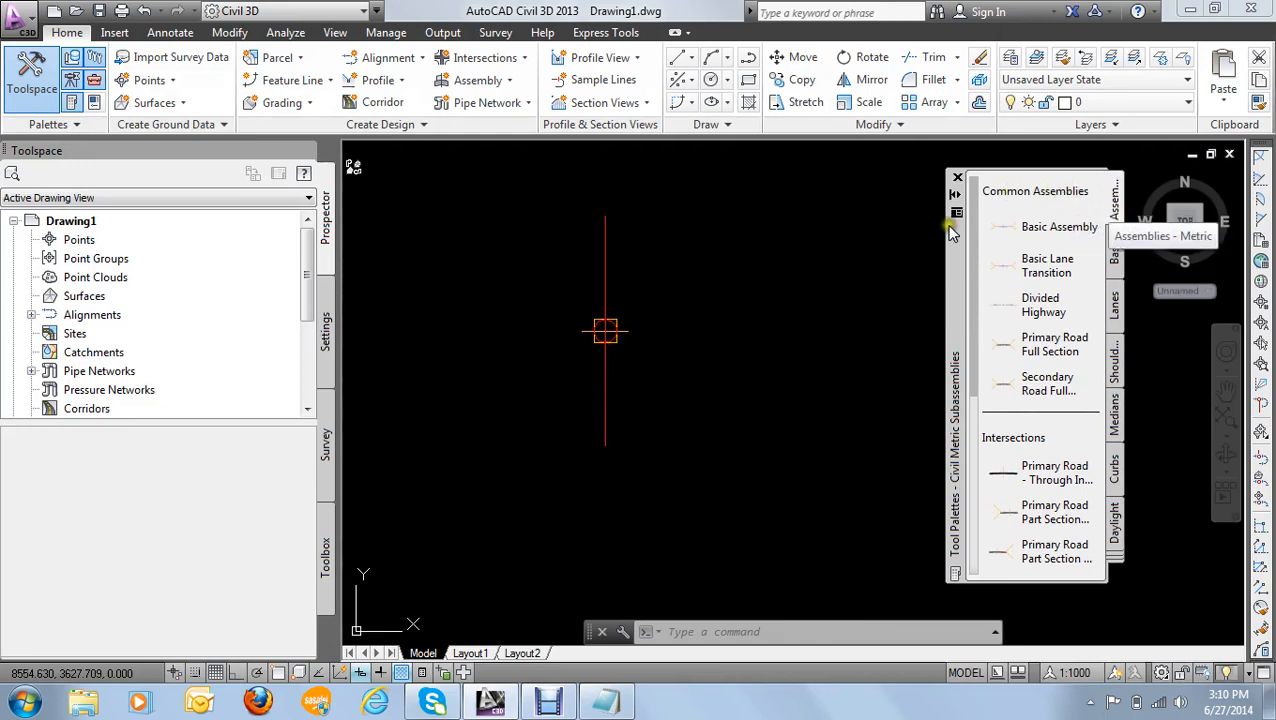
pyautogui.moveTo(949, 237); pyautogui.dragTo(752, 253)
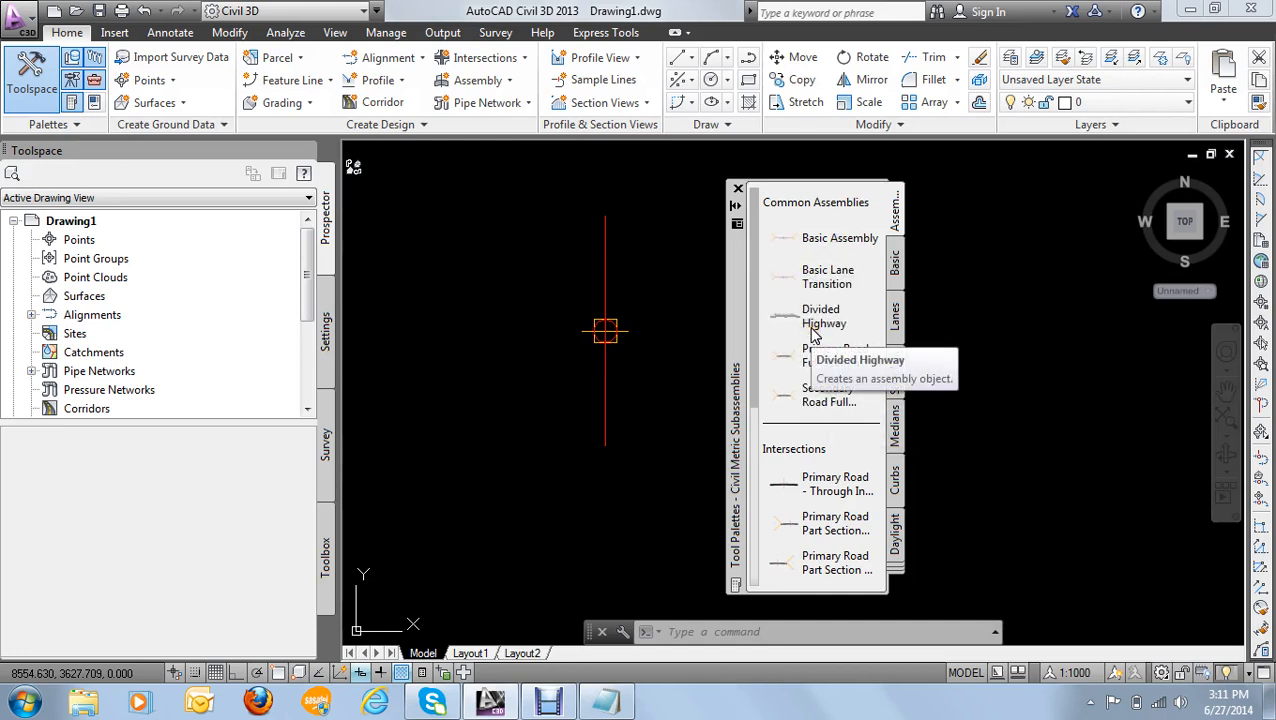
# Step: Examine the metric Basic subassemblies, from BasicLane and BasicShoulder through to BasicSidewalk
pyautogui.click(898, 266)
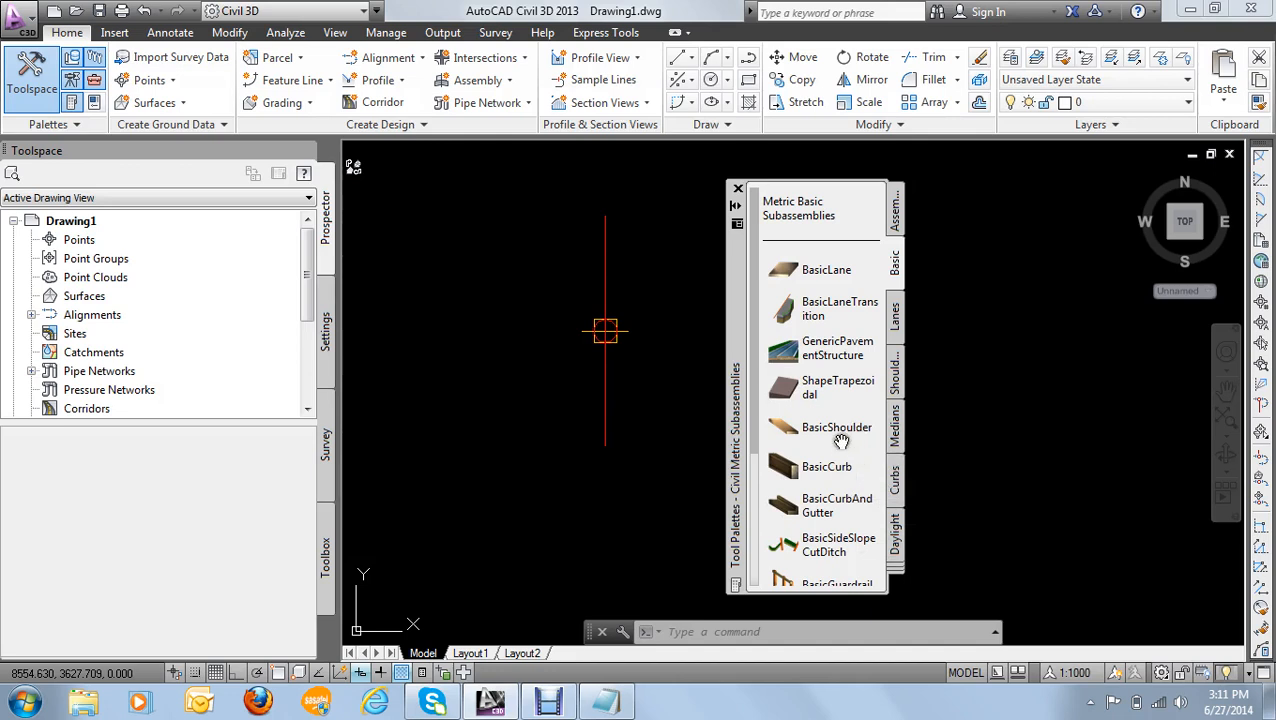
pyautogui.moveTo(755, 347); pyautogui.dragTo(760, 386)
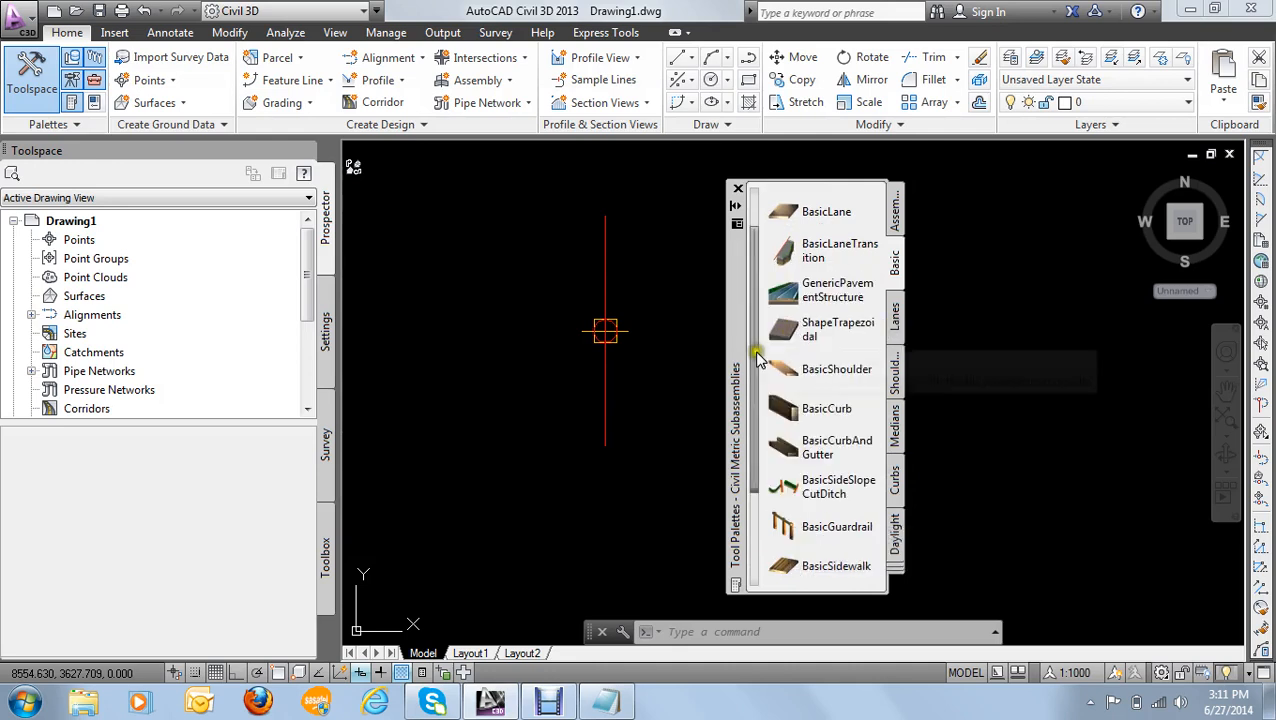
pyautogui.moveTo(754, 352); pyautogui.dragTo(739, 290)
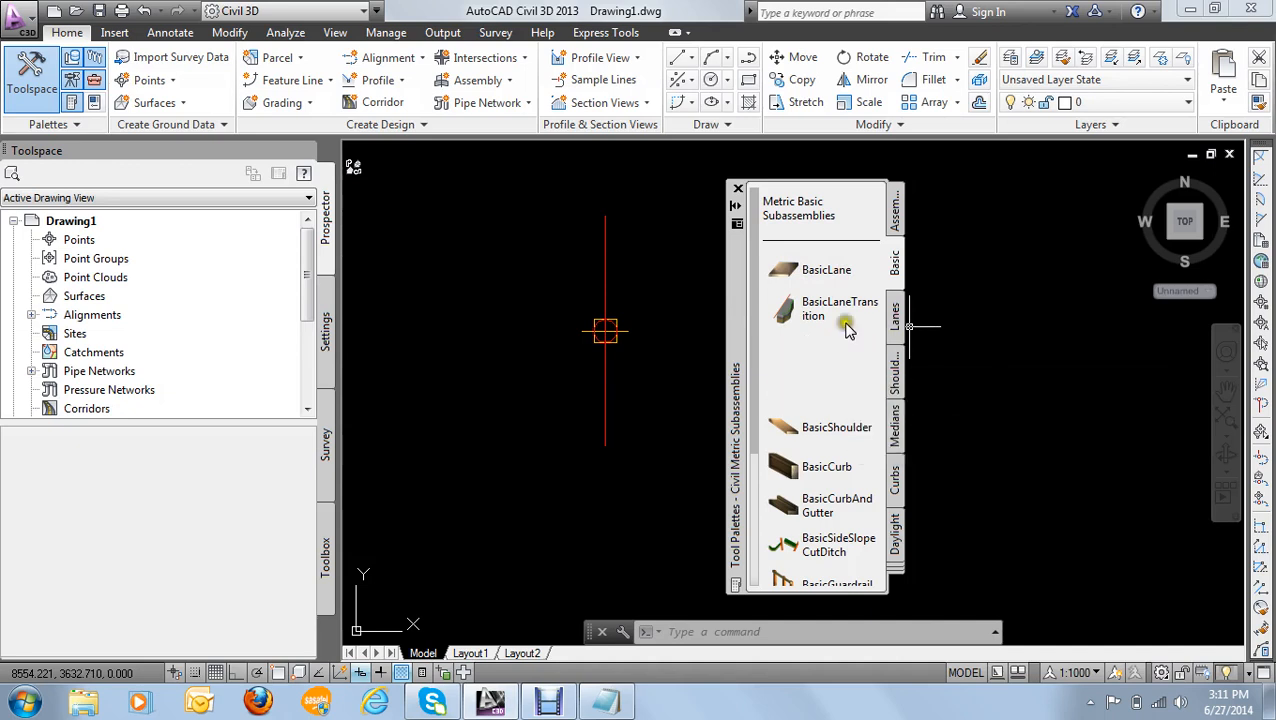
pyautogui.click(903, 325)
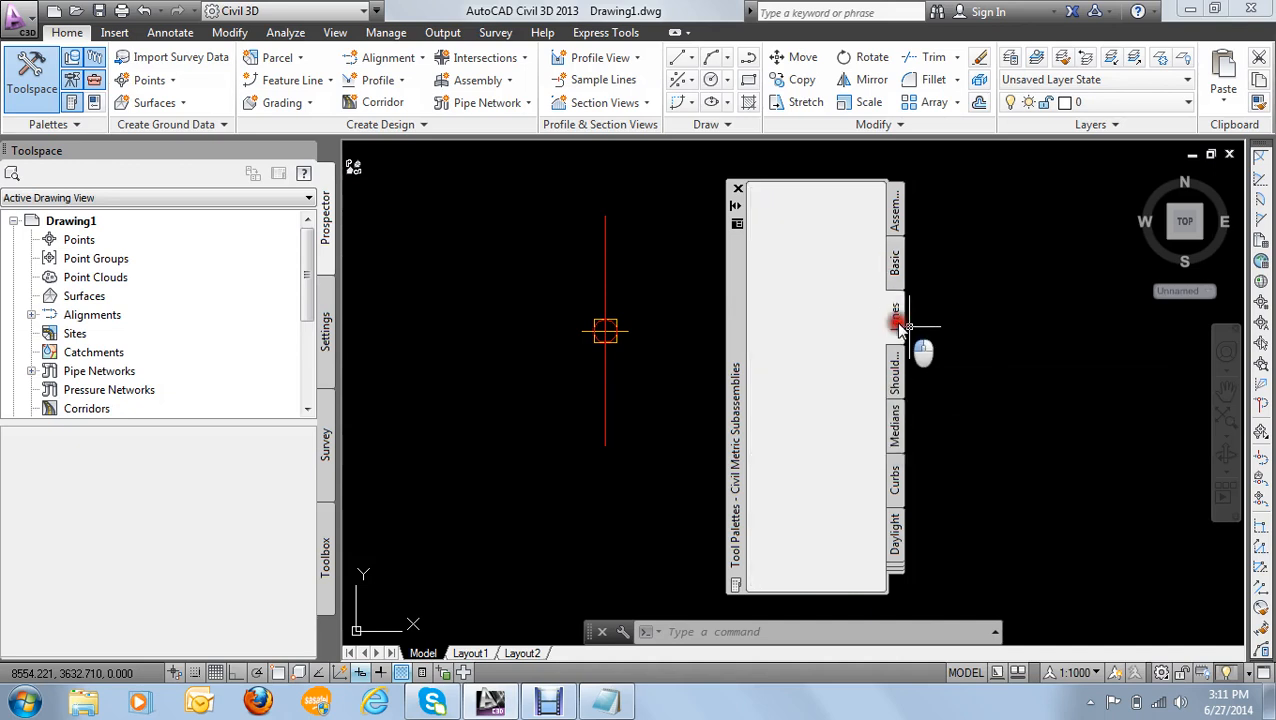
pyautogui.click(894, 268)
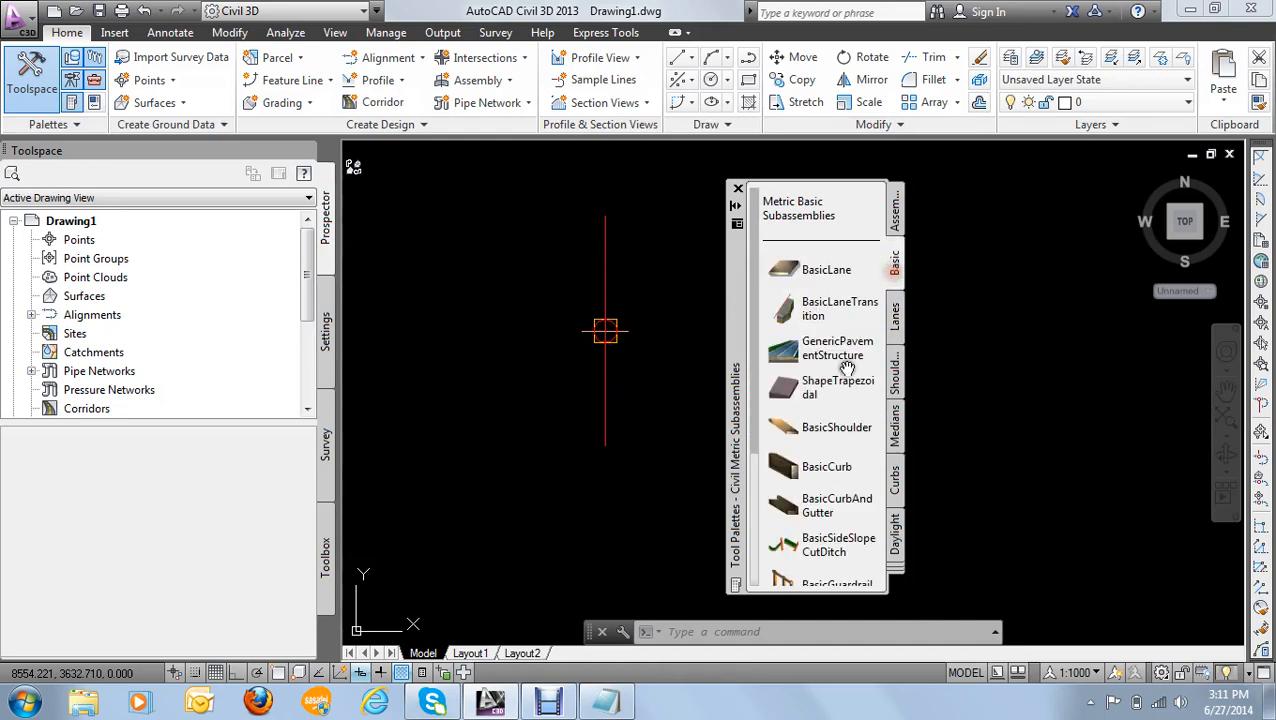
# Step: Review the metric Lanes subassemblies and widen the tool palettes so the full subassembly names fit
pyautogui.click(893, 310)
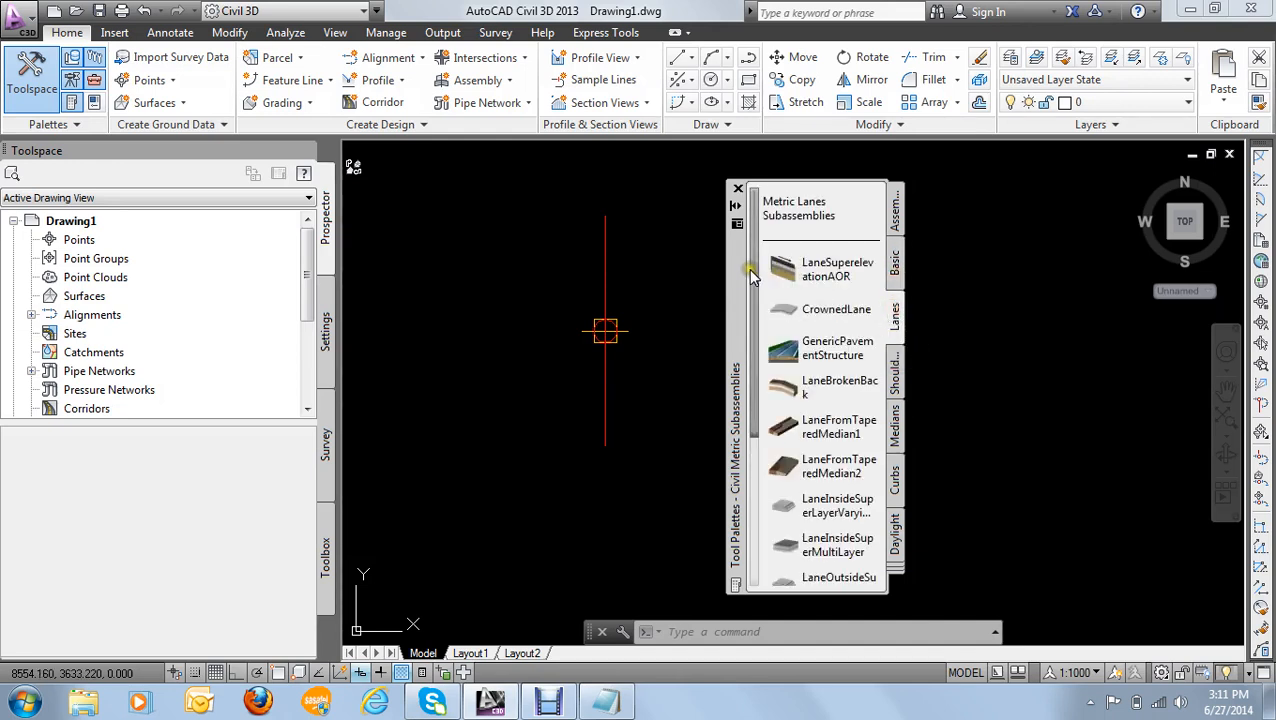
pyautogui.moveTo(749, 270); pyautogui.dragTo(774, 356)
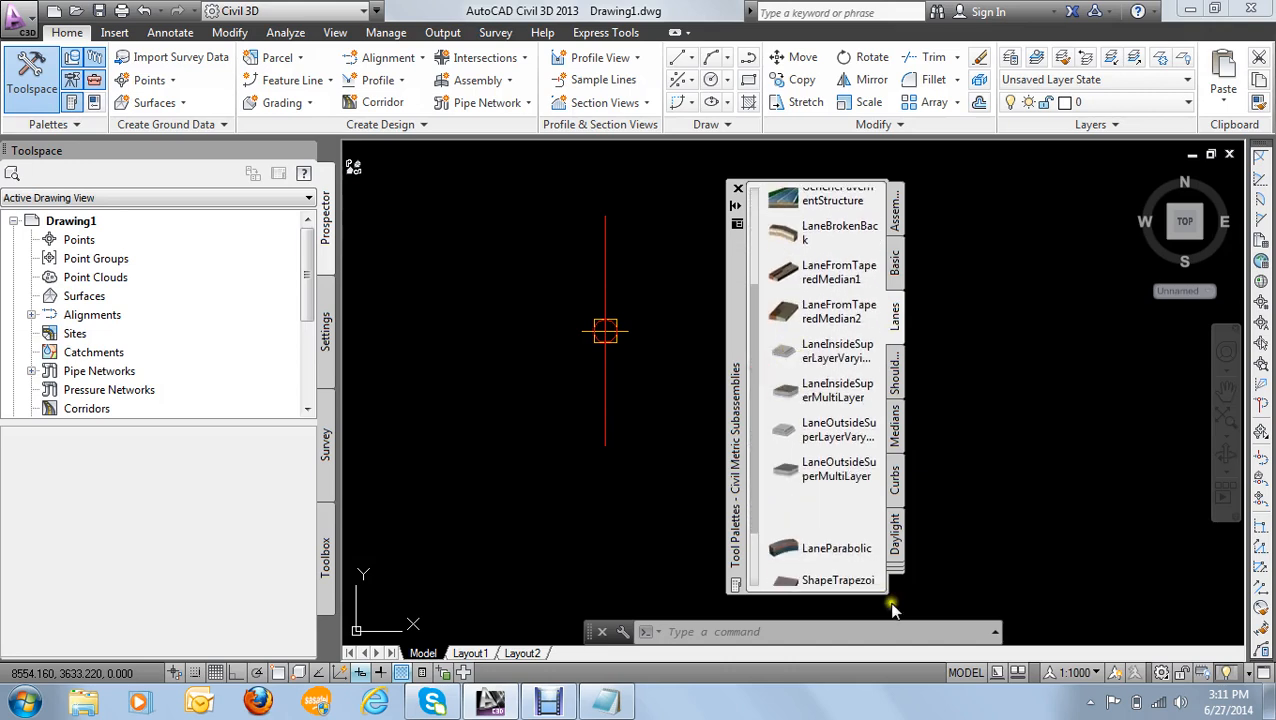
pyautogui.moveTo(891, 581); pyautogui.dragTo(1018, 581)
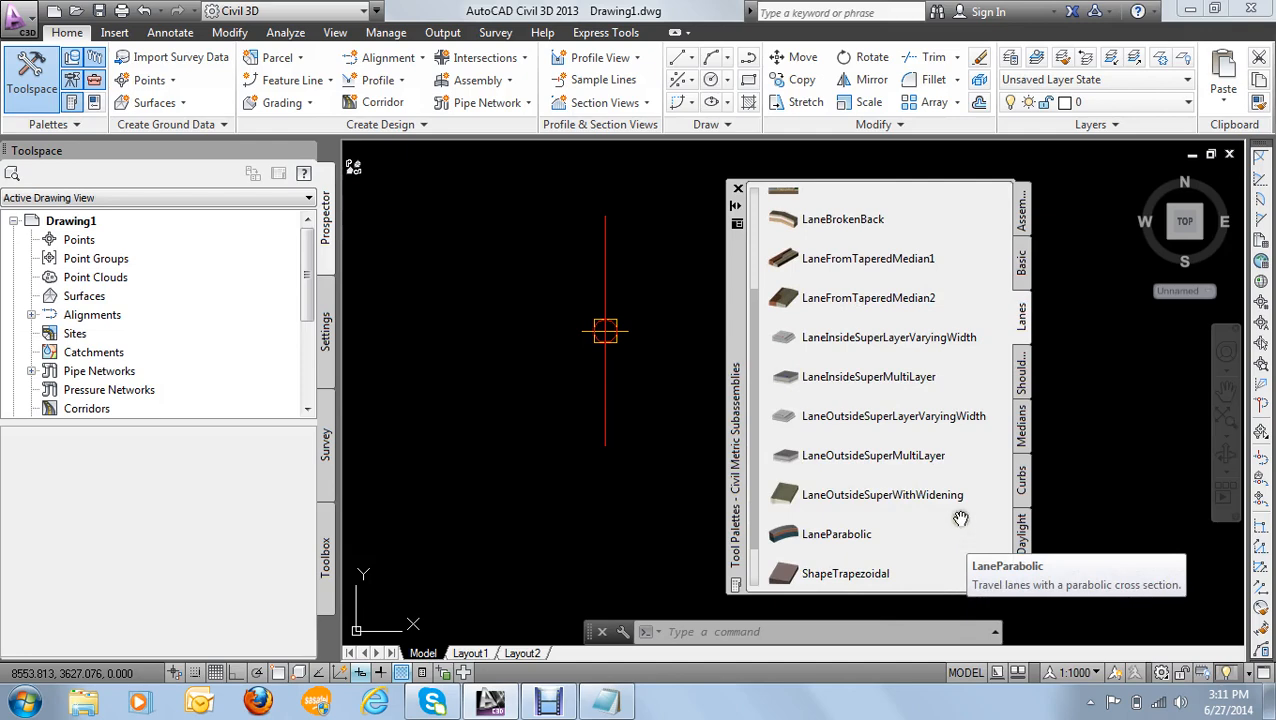
pyautogui.moveTo(752, 392); pyautogui.dragTo(760, 290)
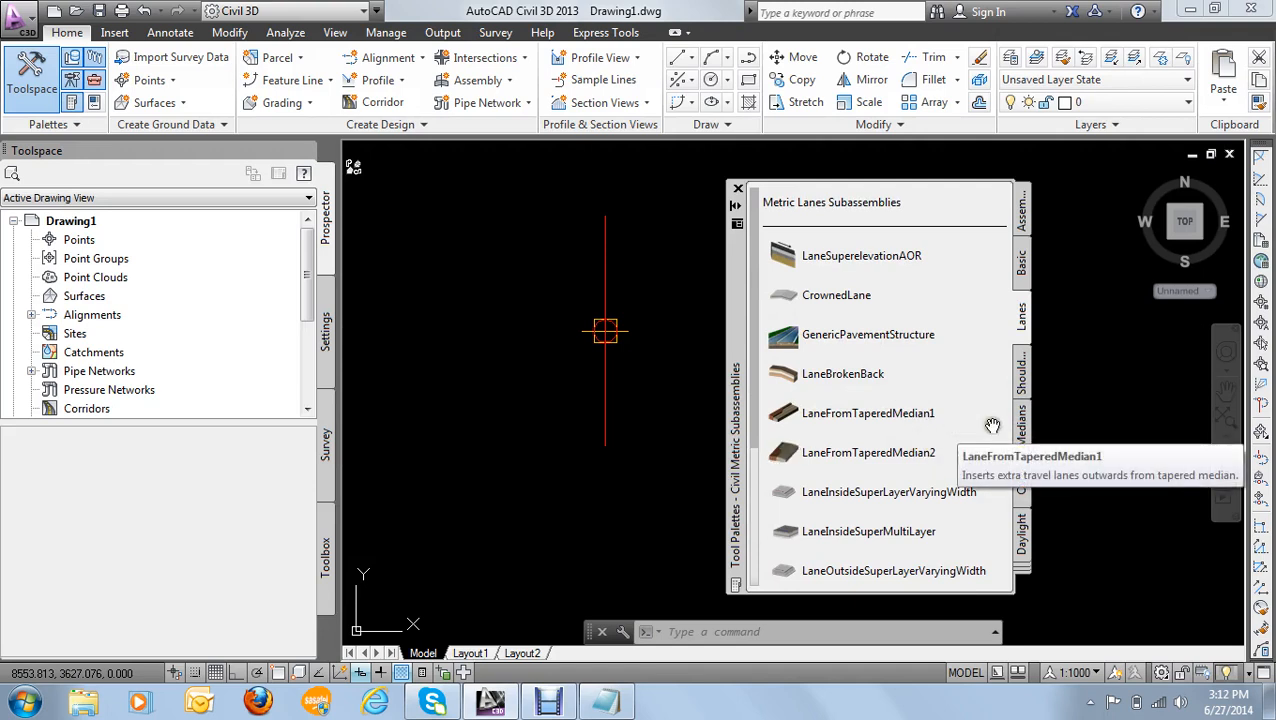
# Step: Examine the metric subassemblies available for shoulders, medians and curbs, including the sidewalk types
pyautogui.click(1019, 385)
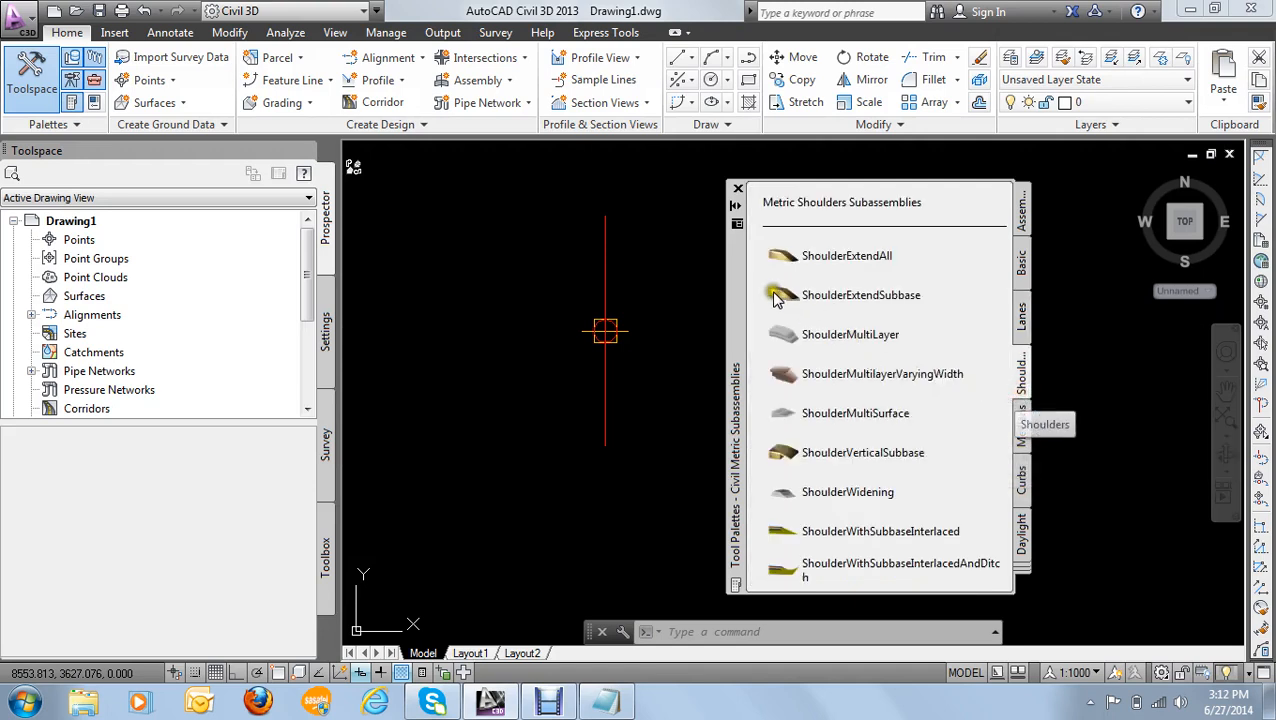
pyautogui.moveTo(759, 295); pyautogui.dragTo(770, 418)
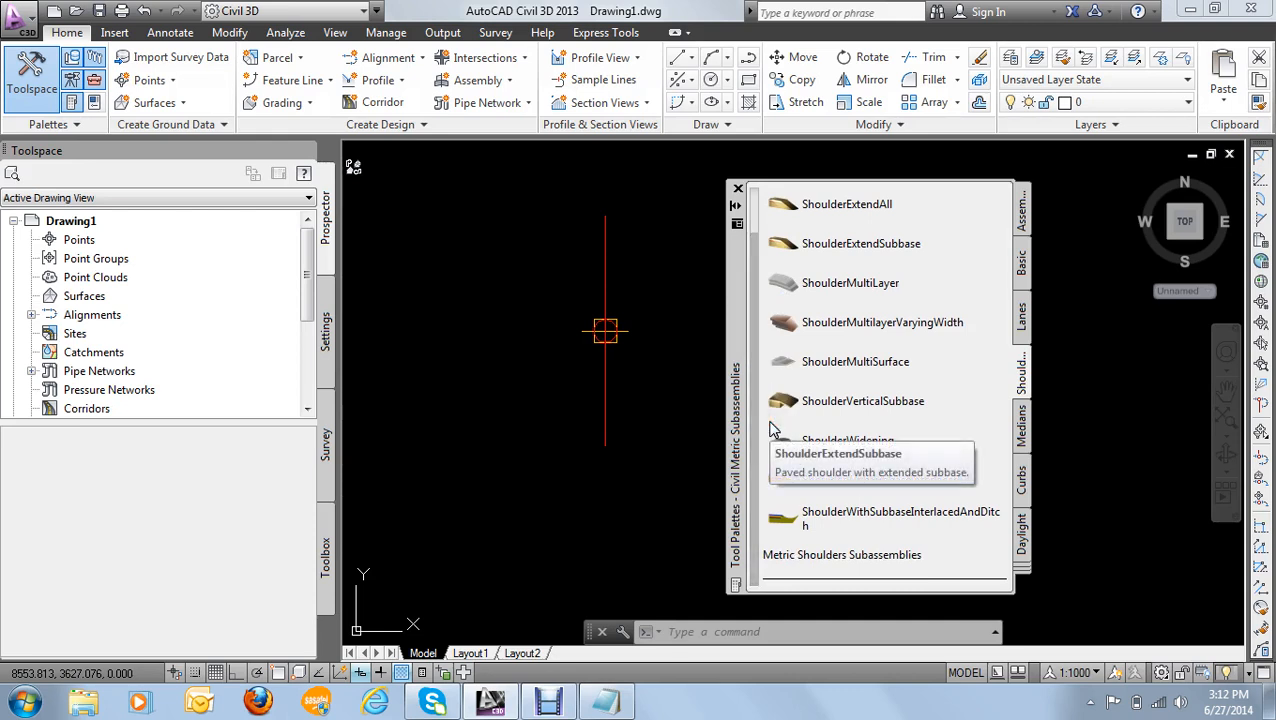
pyautogui.click(1021, 424)
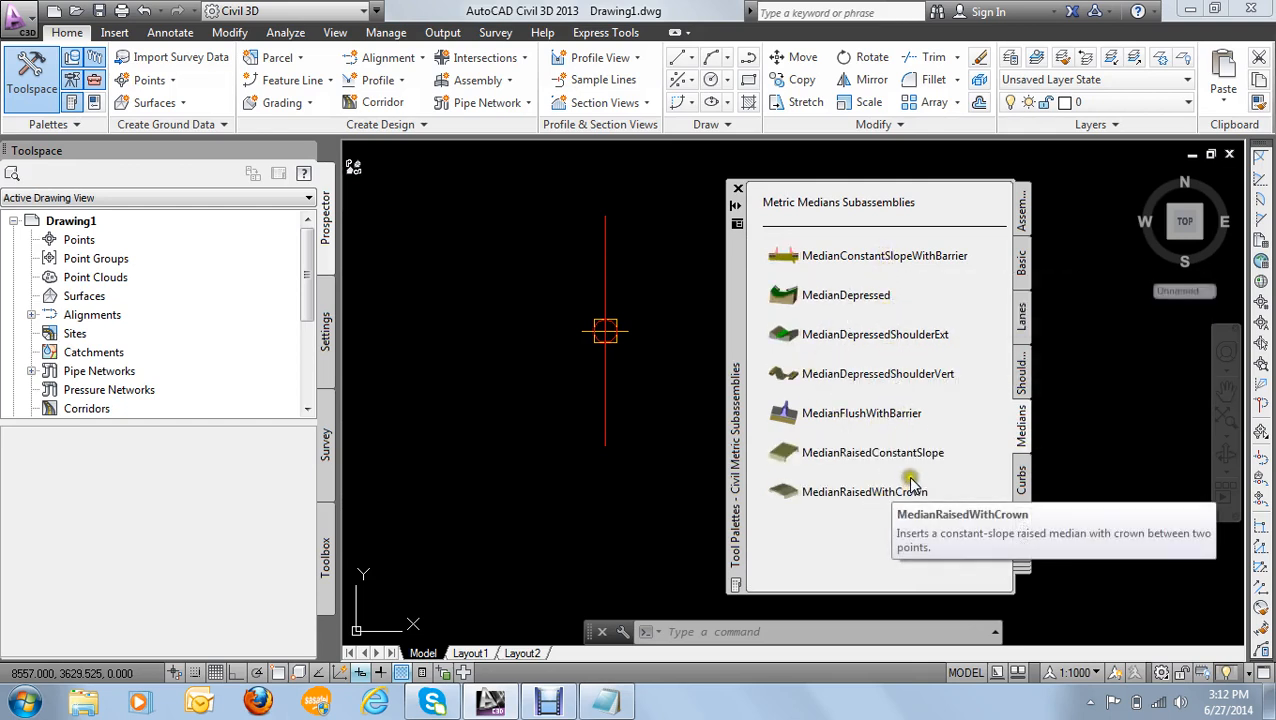
pyautogui.click(1020, 481)
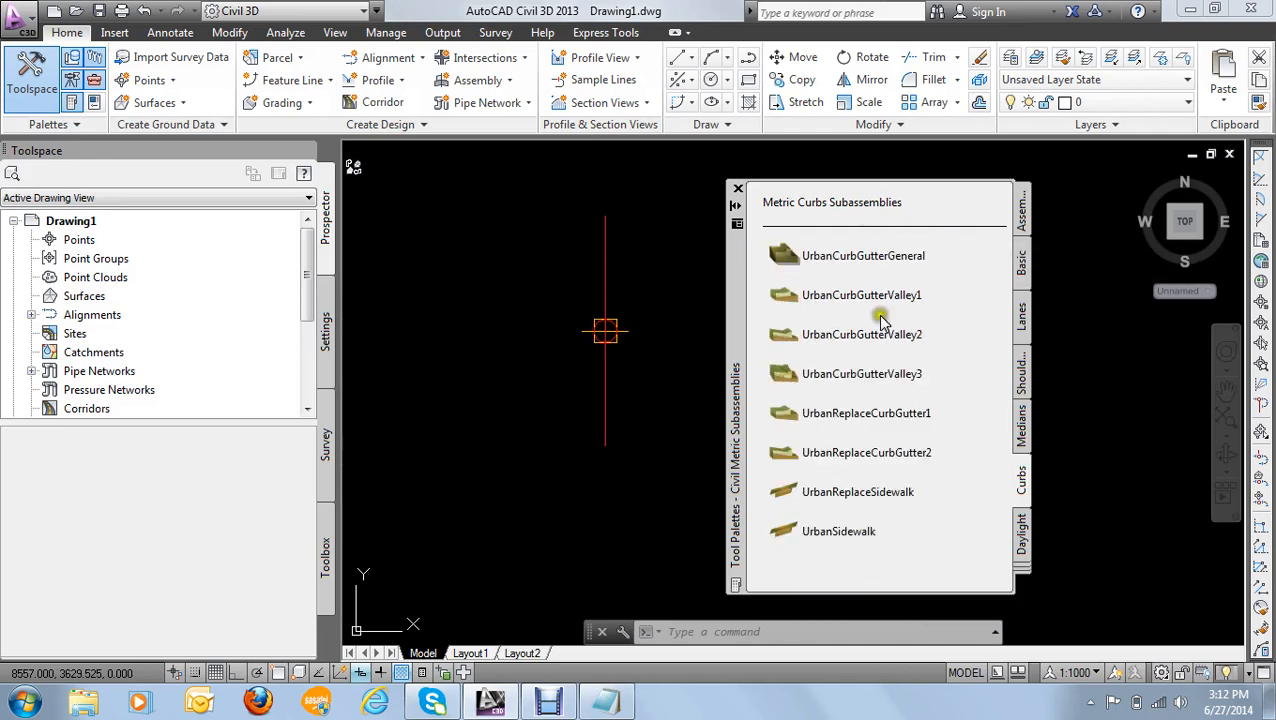
pyautogui.click(828, 533)
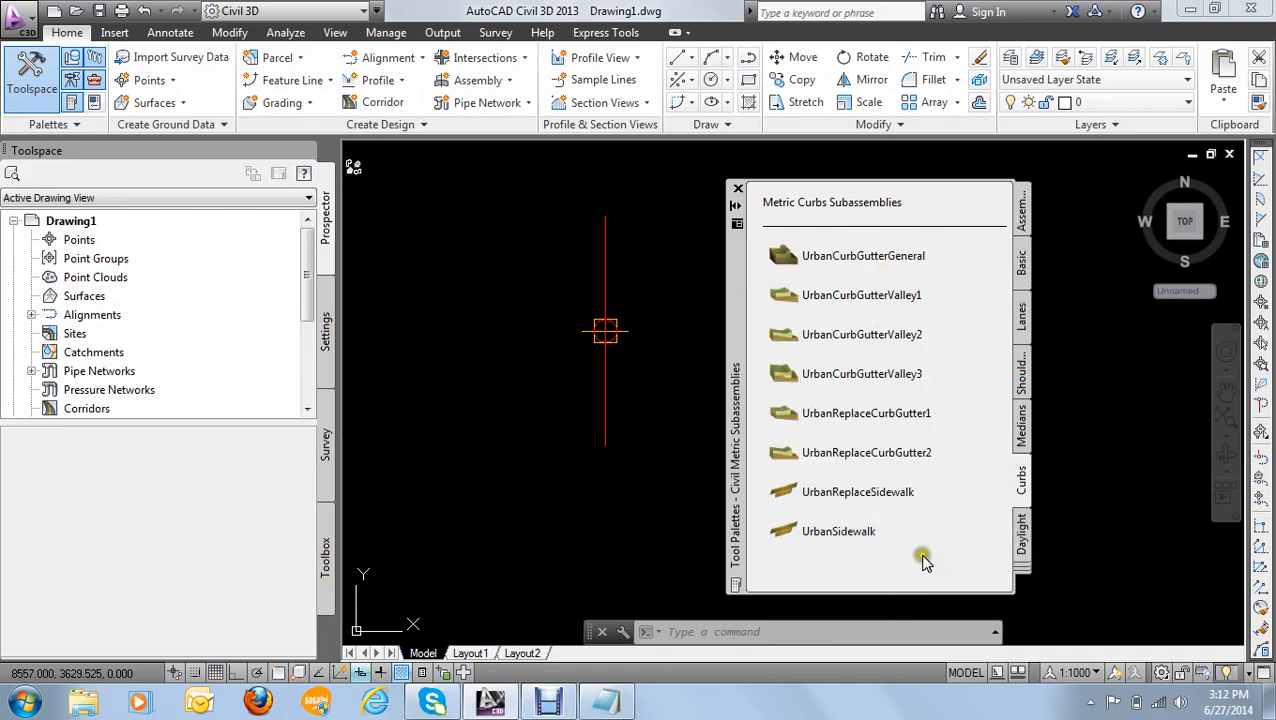
# Step: Examine the metric Daylight subassemblies, including the basin, bench, offset and width variants
pyautogui.click(1022, 544)
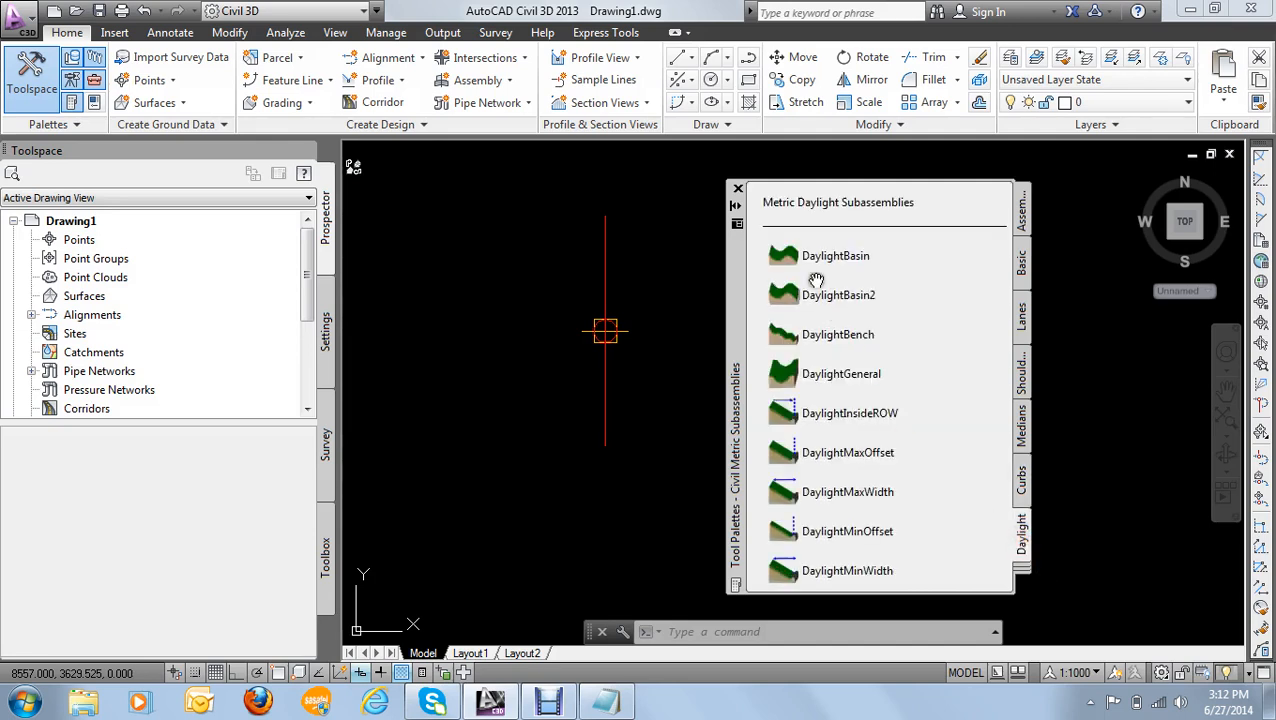
pyautogui.moveTo(755, 248)
pyautogui.mouseDown()
pyautogui.moveTo(763, 333)
pyautogui.moveTo(763, 251)
pyautogui.mouseUp()
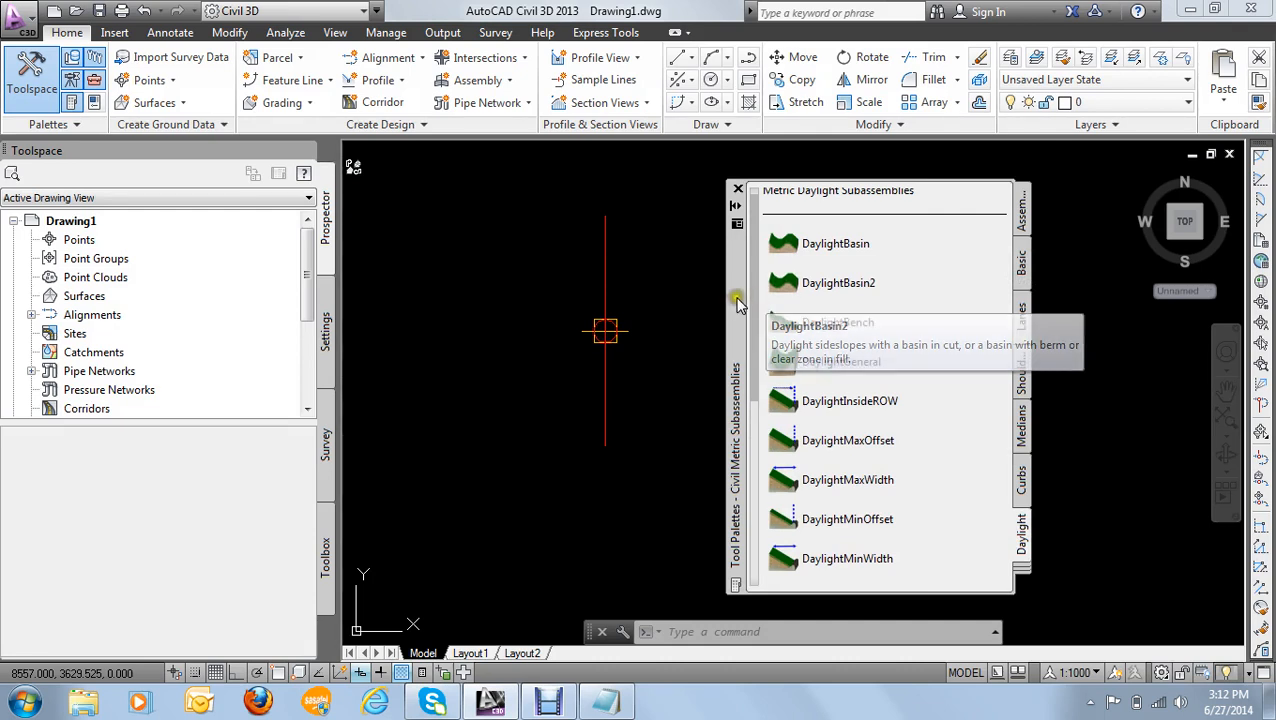
pyautogui.moveTo(752, 288)
pyautogui.mouseDown()
pyautogui.moveTo(760, 398)
pyautogui.moveTo(748, 420)
pyautogui.moveTo(750, 288)
pyautogui.mouseUp()
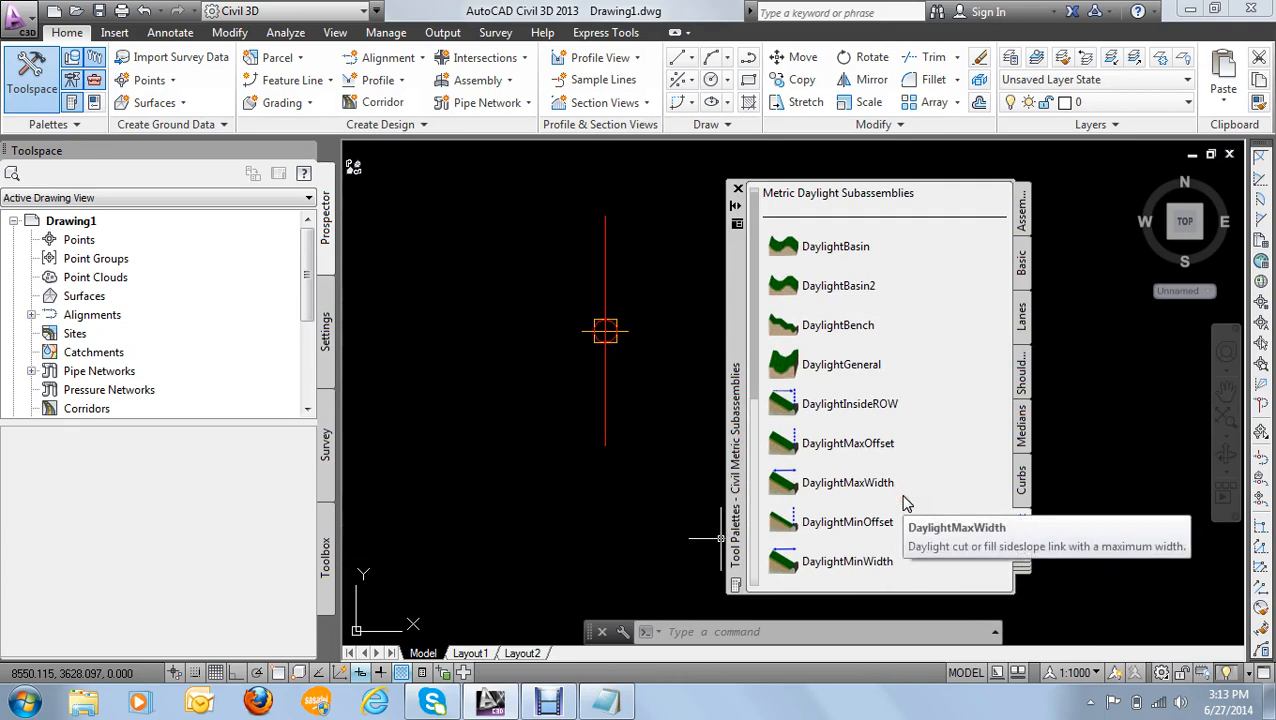
# Step: Examine the metric Trench Pipes subassemblies, including the channel, ditch and trench pipe types
pyautogui.click(1014, 566)
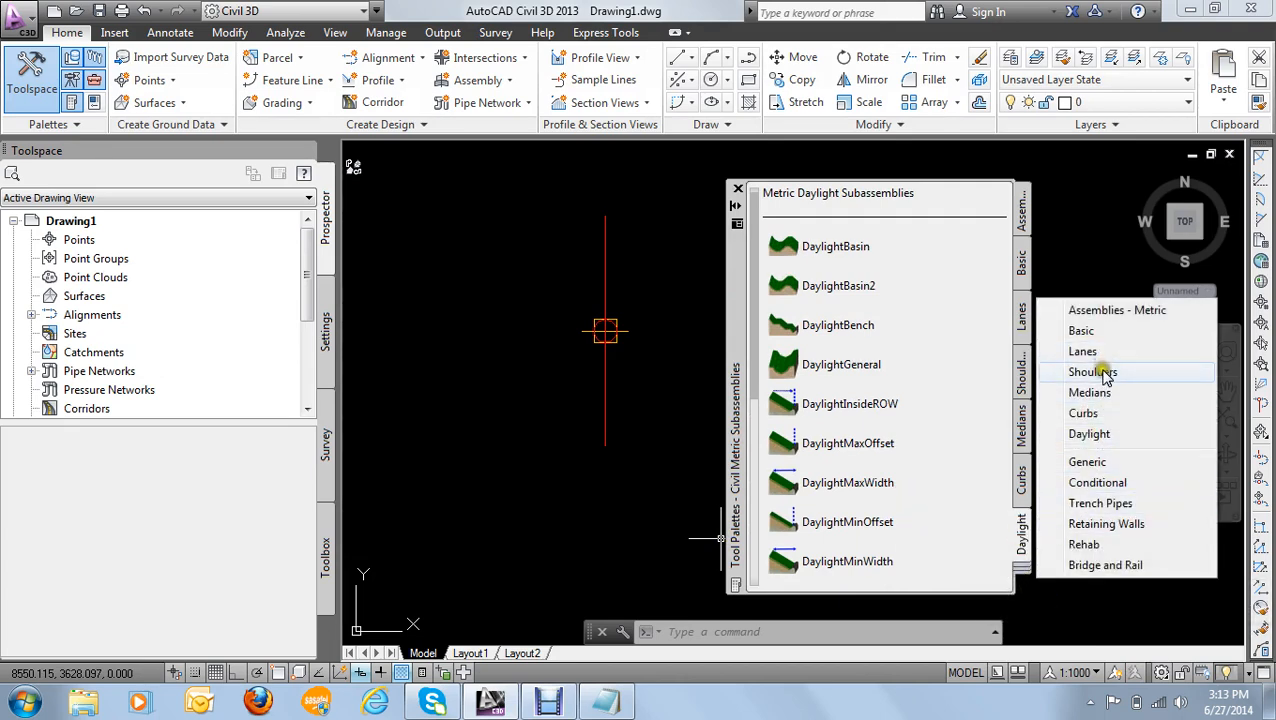
pyautogui.click(1110, 504)
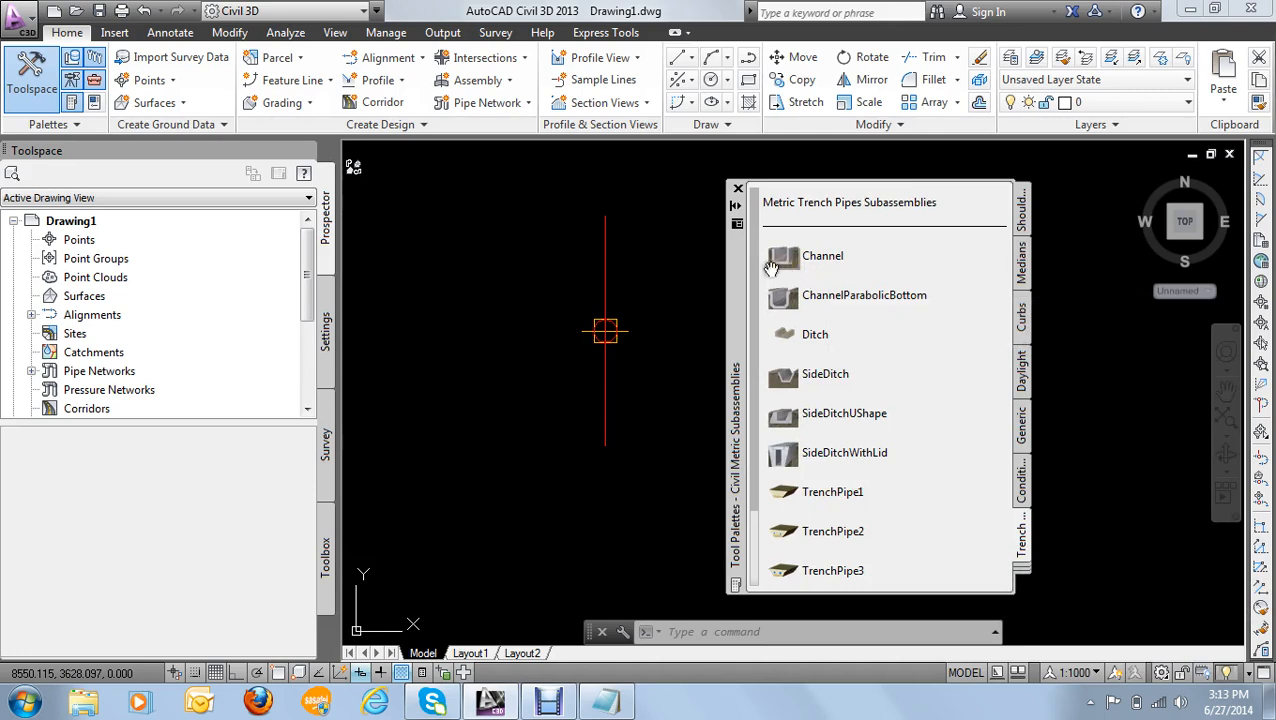
pyautogui.moveTo(757, 275); pyautogui.dragTo(762, 398)
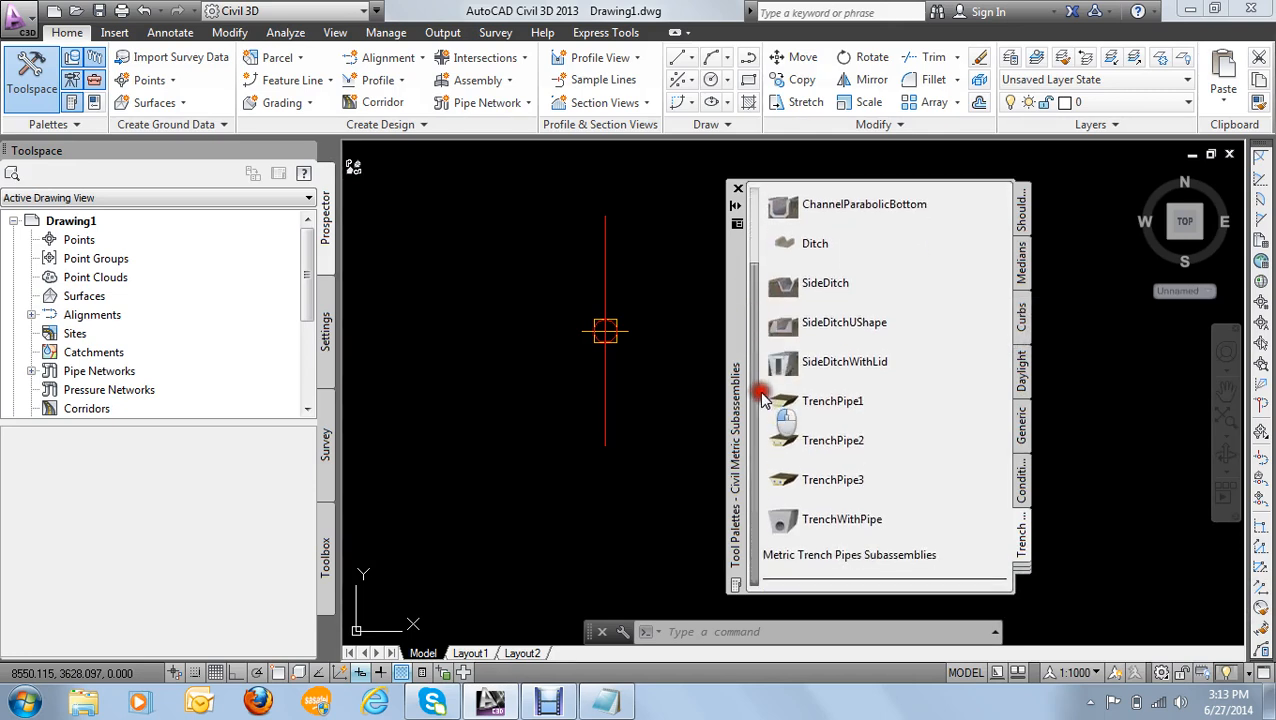
pyautogui.moveTo(762, 398); pyautogui.dragTo(745, 478)
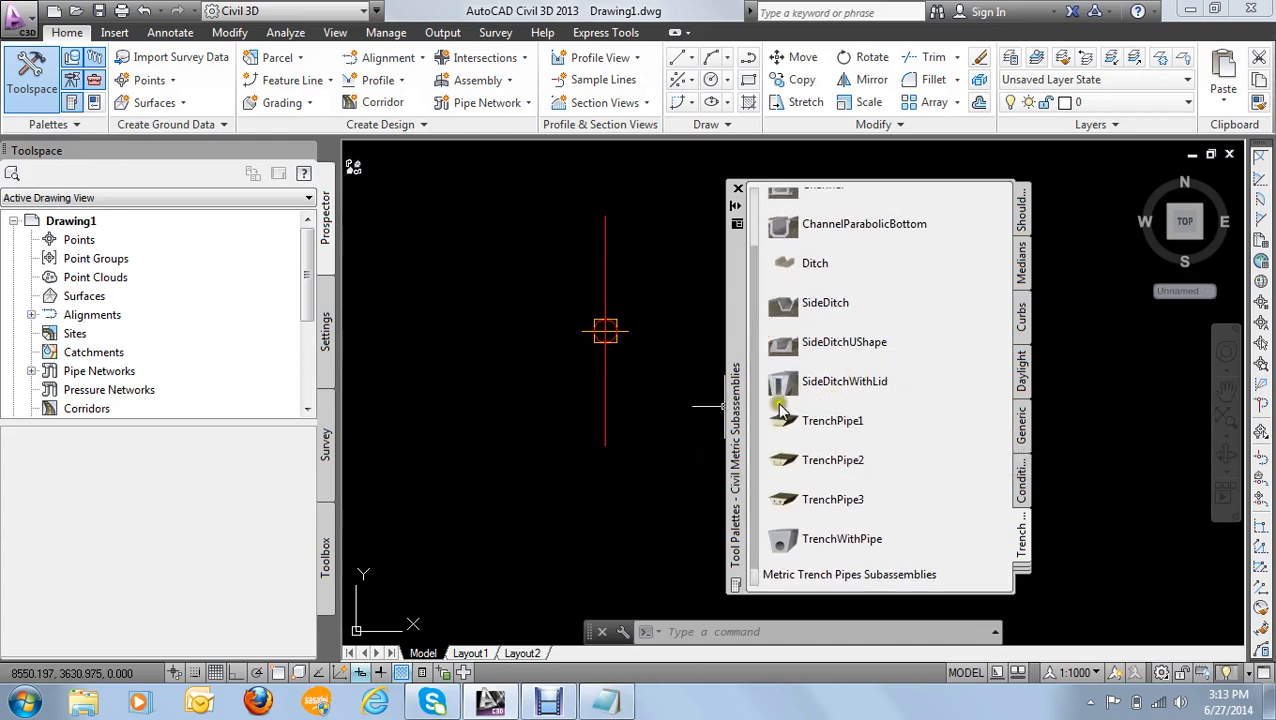
pyautogui.moveTo(752, 395)
pyautogui.mouseDown()
pyautogui.moveTo(755, 367)
pyautogui.moveTo(765, 390)
pyautogui.mouseUp()
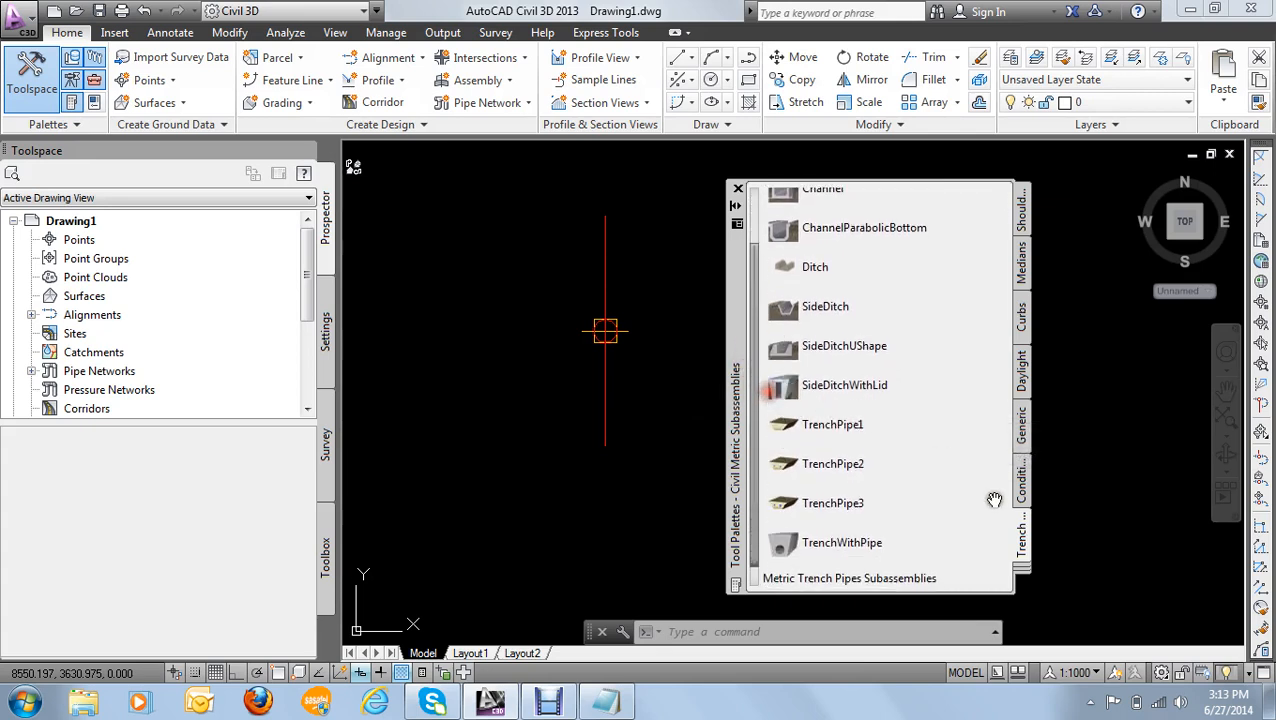
# Step: Review the metric Bridge and Rail subassemblies and move the tool palettes farther away from the assembly baseline
pyautogui.click(1021, 569)
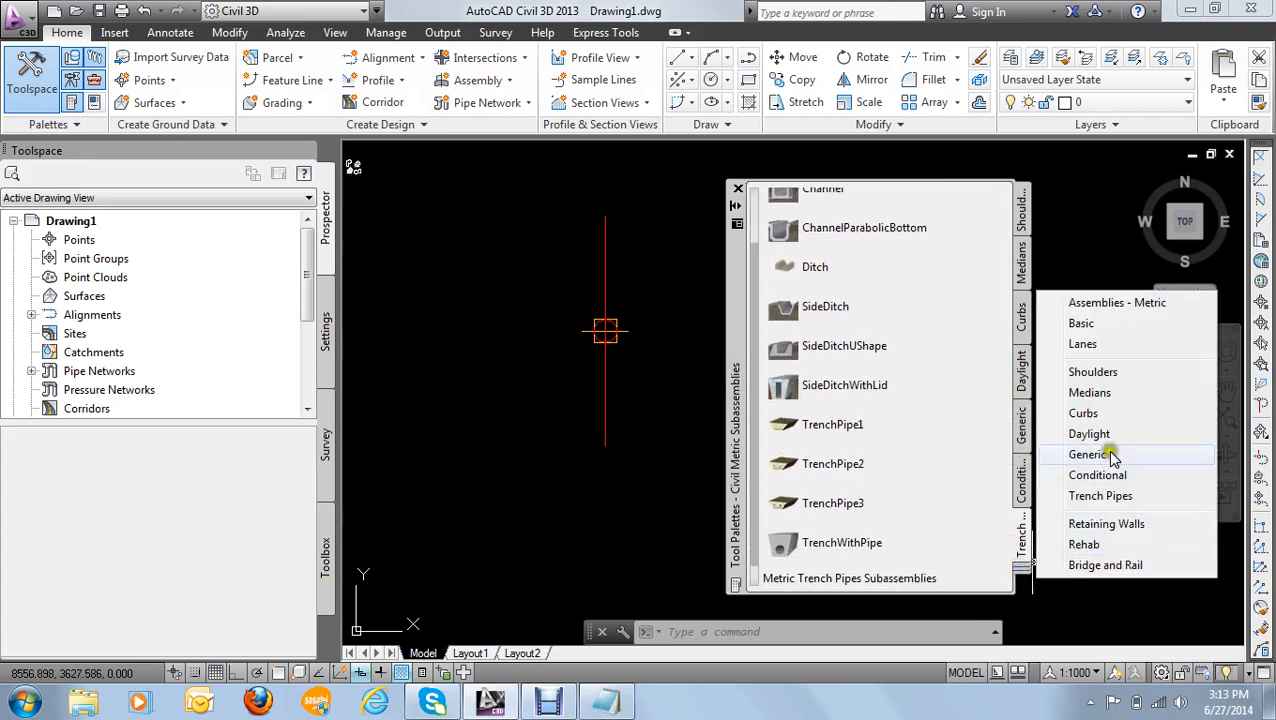
pyautogui.click(1116, 567)
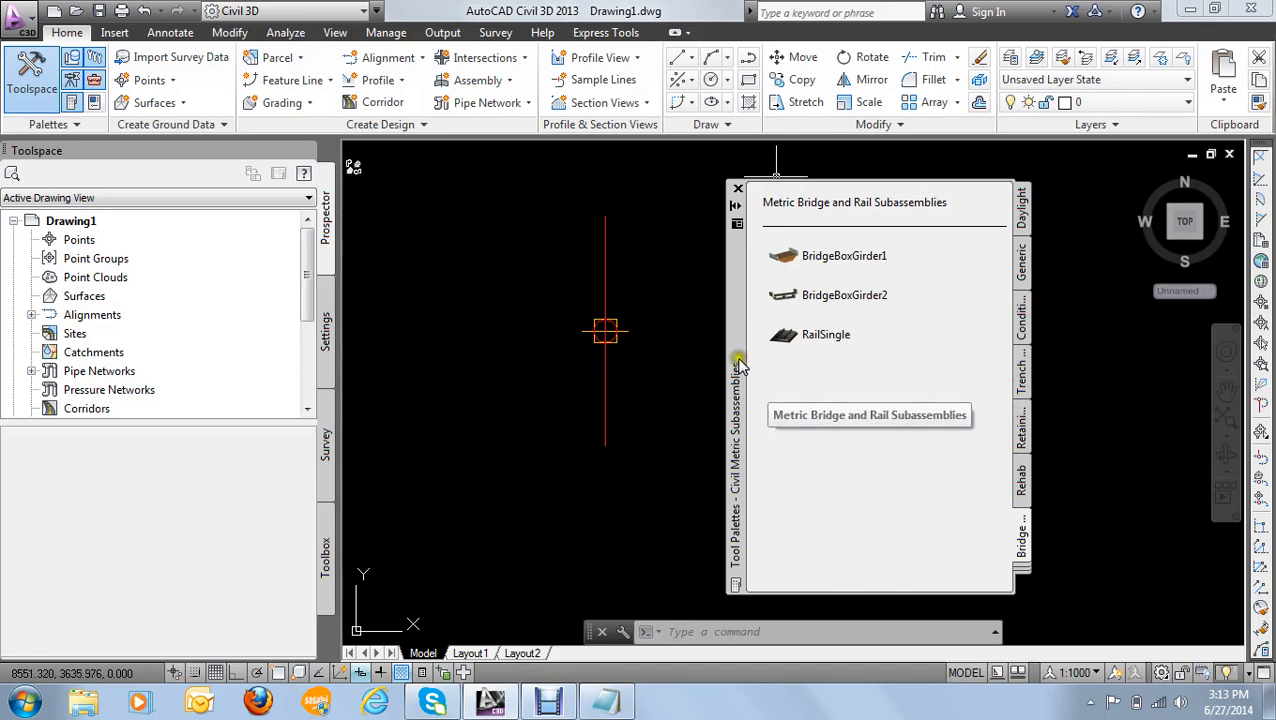
pyautogui.moveTo(738, 345); pyautogui.dragTo(835, 360)
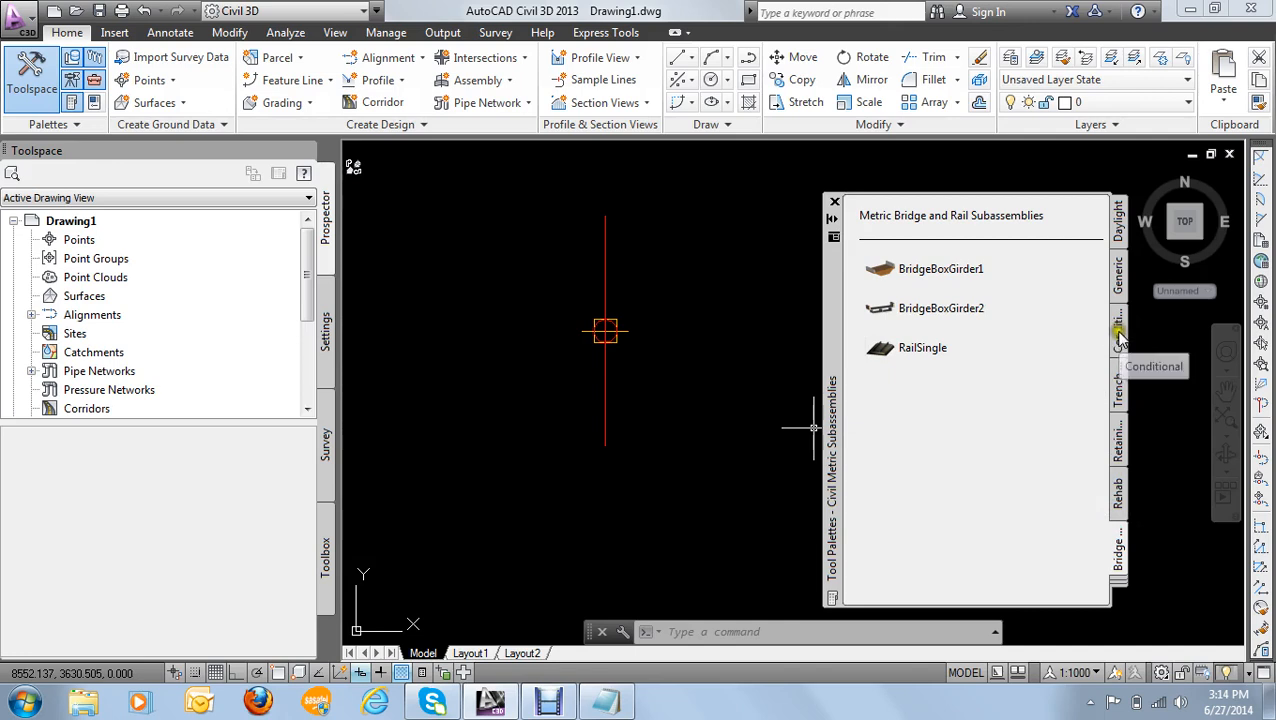
# Step: Return to the metric Lanes subassemblies, ready to choose a lane type for the assembly
pyautogui.click(1119, 234)
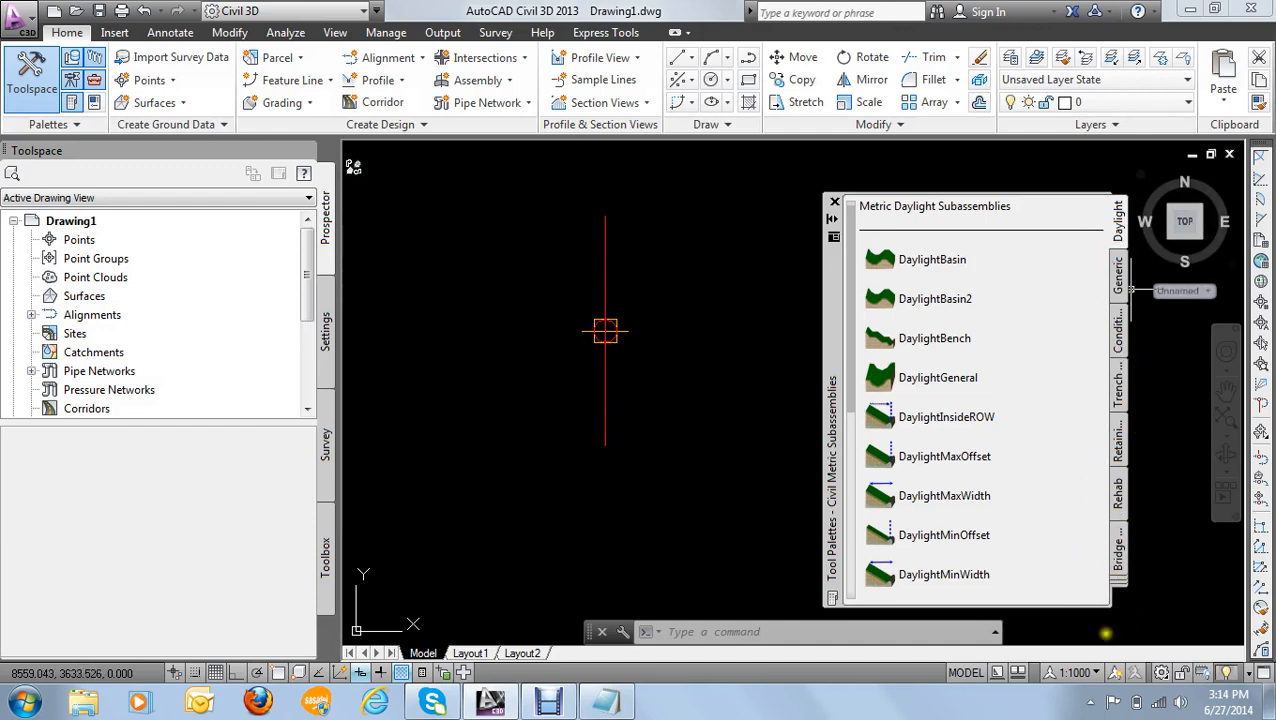
pyautogui.click(1117, 596)
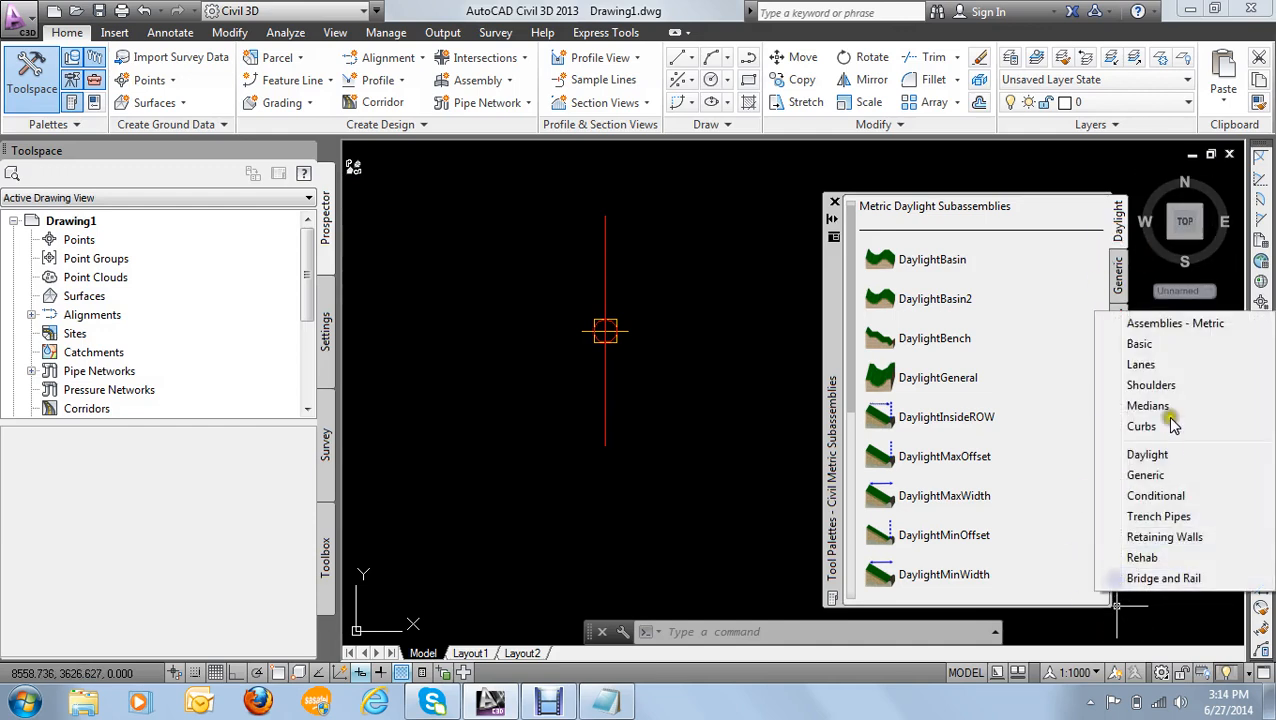
pyautogui.click(1160, 364)
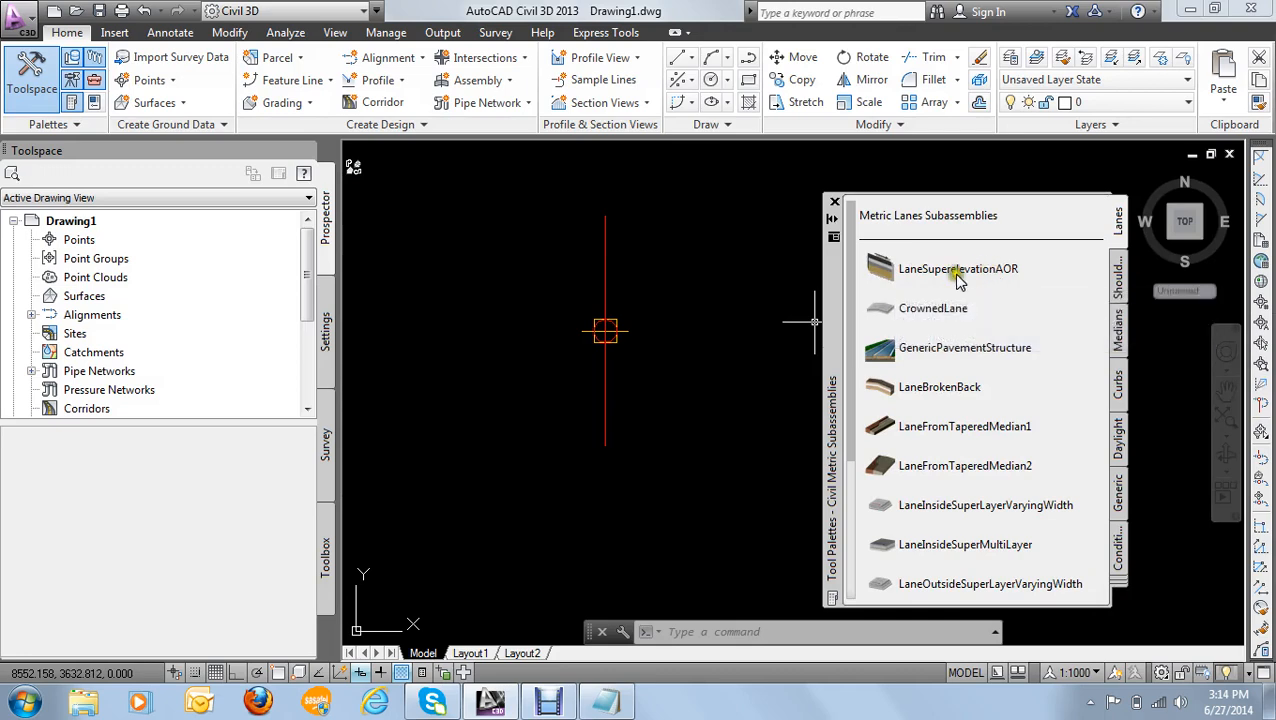
pyautogui.moveTo(848, 325); pyautogui.dragTo(854, 299)
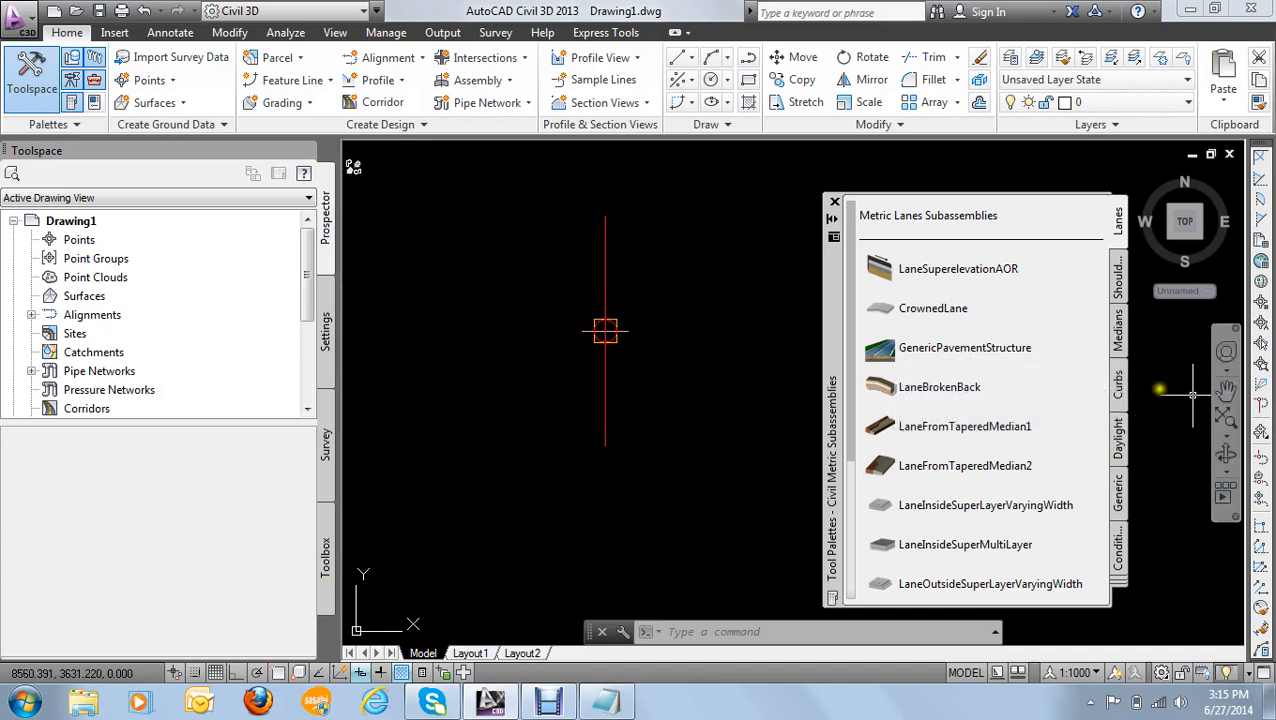
pyautogui.click(930, 310)
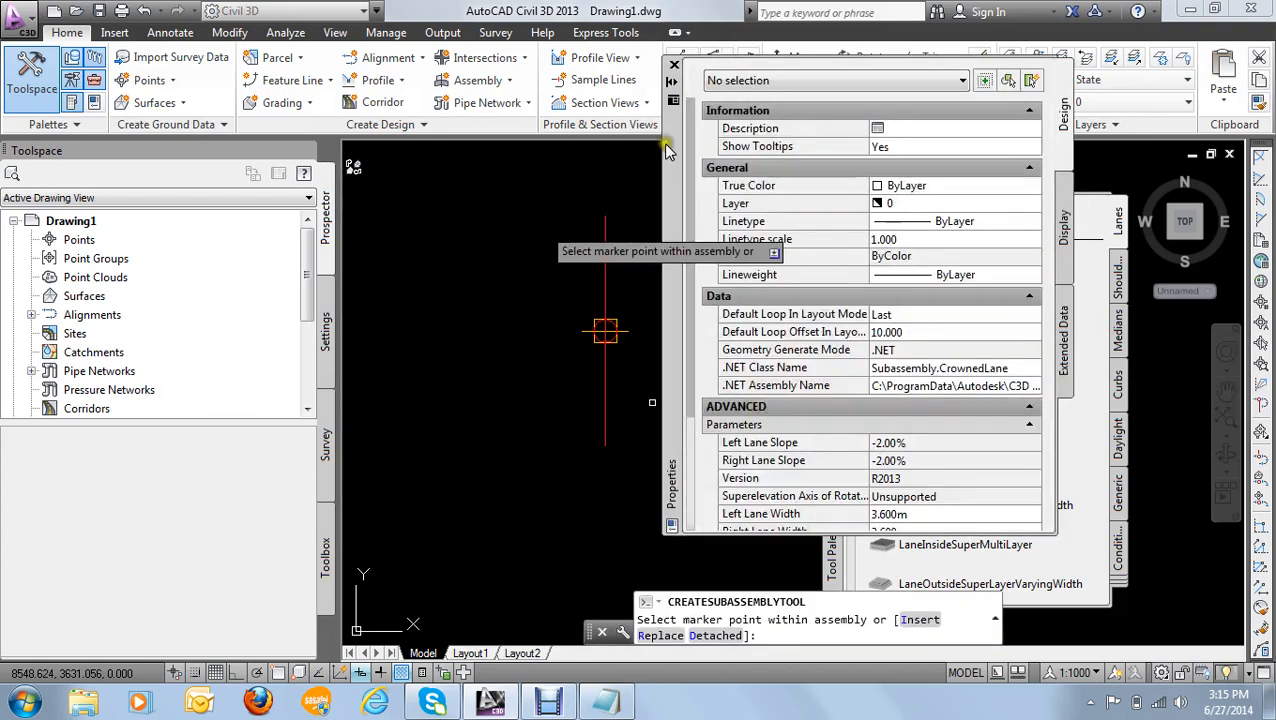
pyautogui.moveTo(670, 150); pyautogui.dragTo(249, 195)
pyautogui.press('Escape')
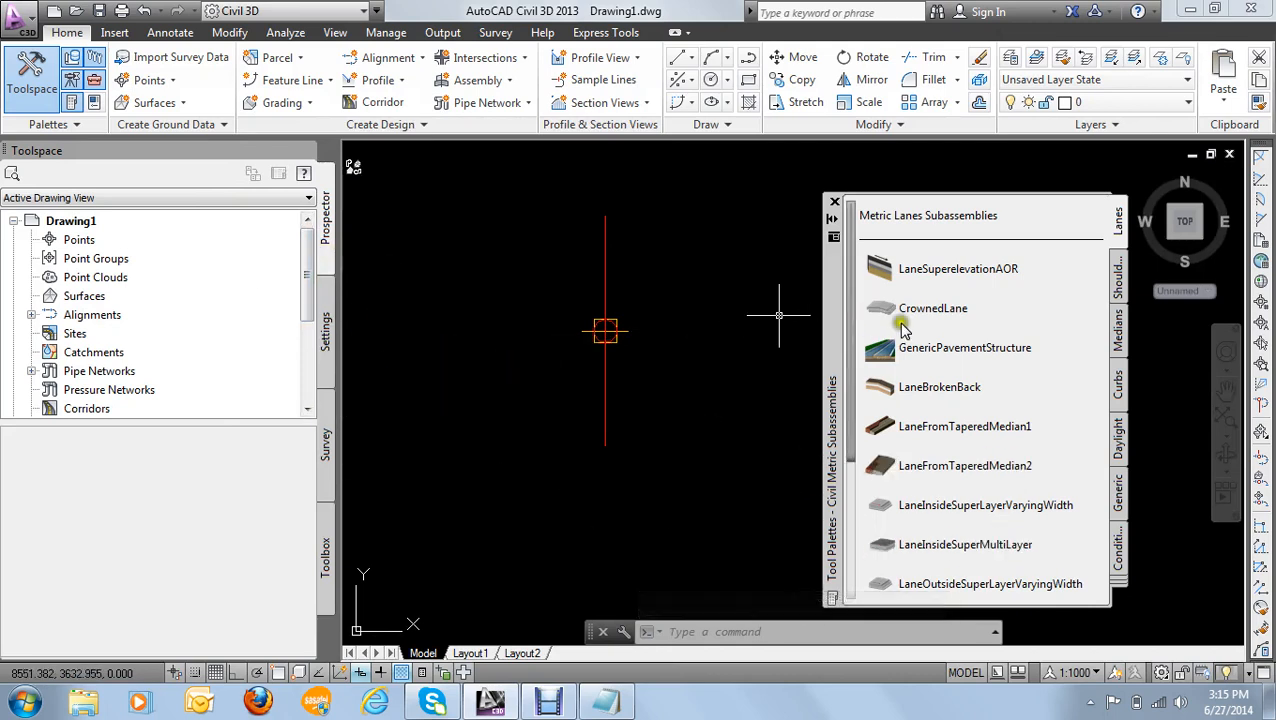
# Step: Start inserting the CrownedLane subassembly, clear the palettes off the drawing, and bring up its lane width, slope and depth parameters
pyautogui.click(955, 310)
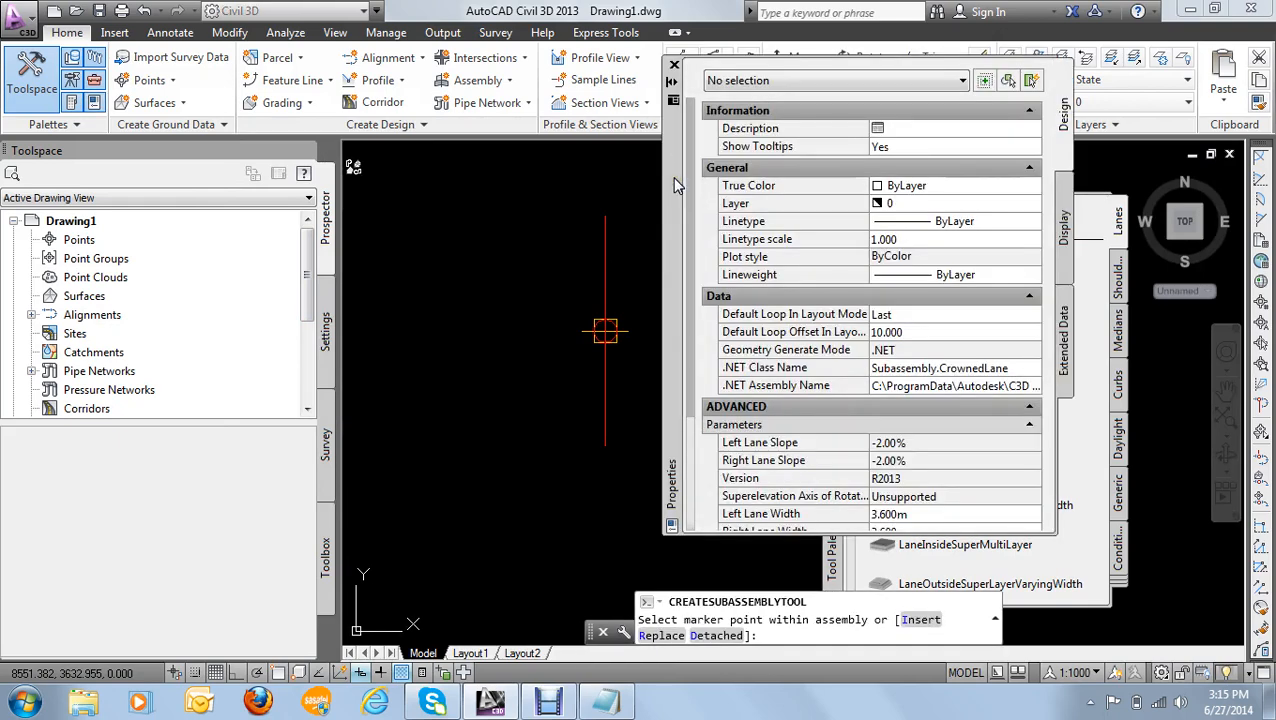
pyautogui.moveTo(674, 185); pyautogui.dragTo(418, 187)
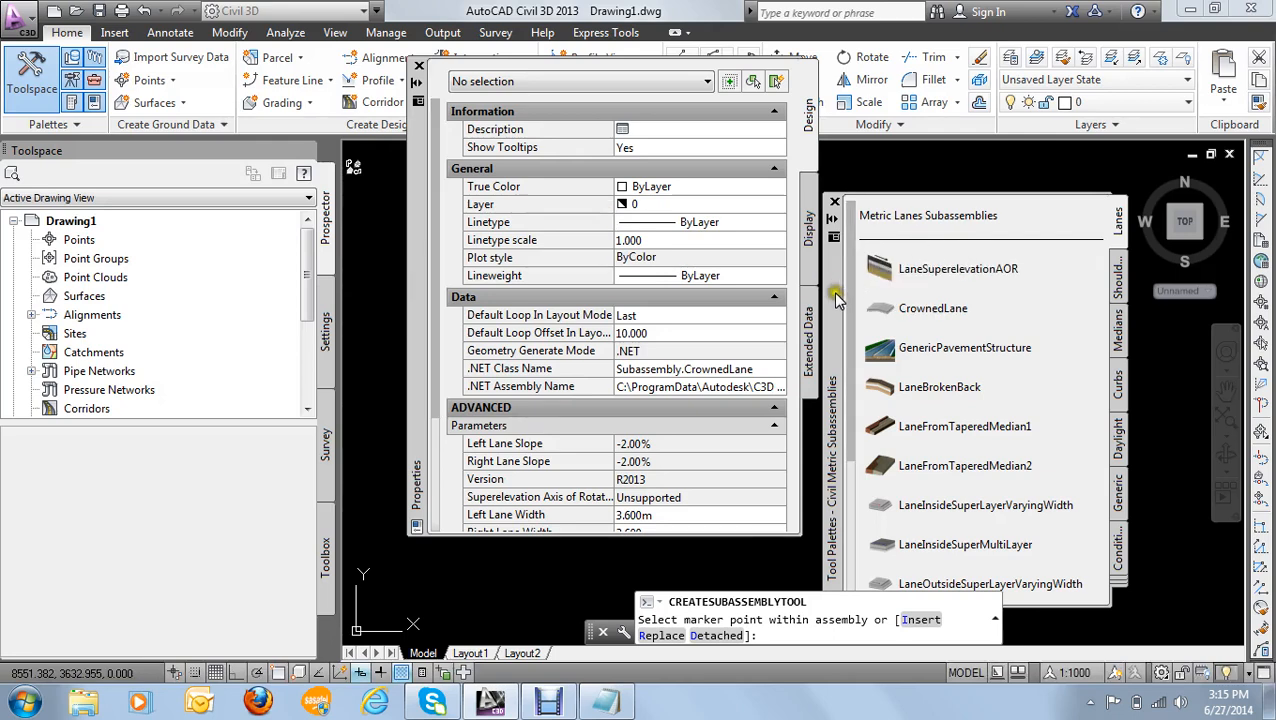
pyautogui.moveTo(834, 294); pyautogui.dragTo(982, 274)
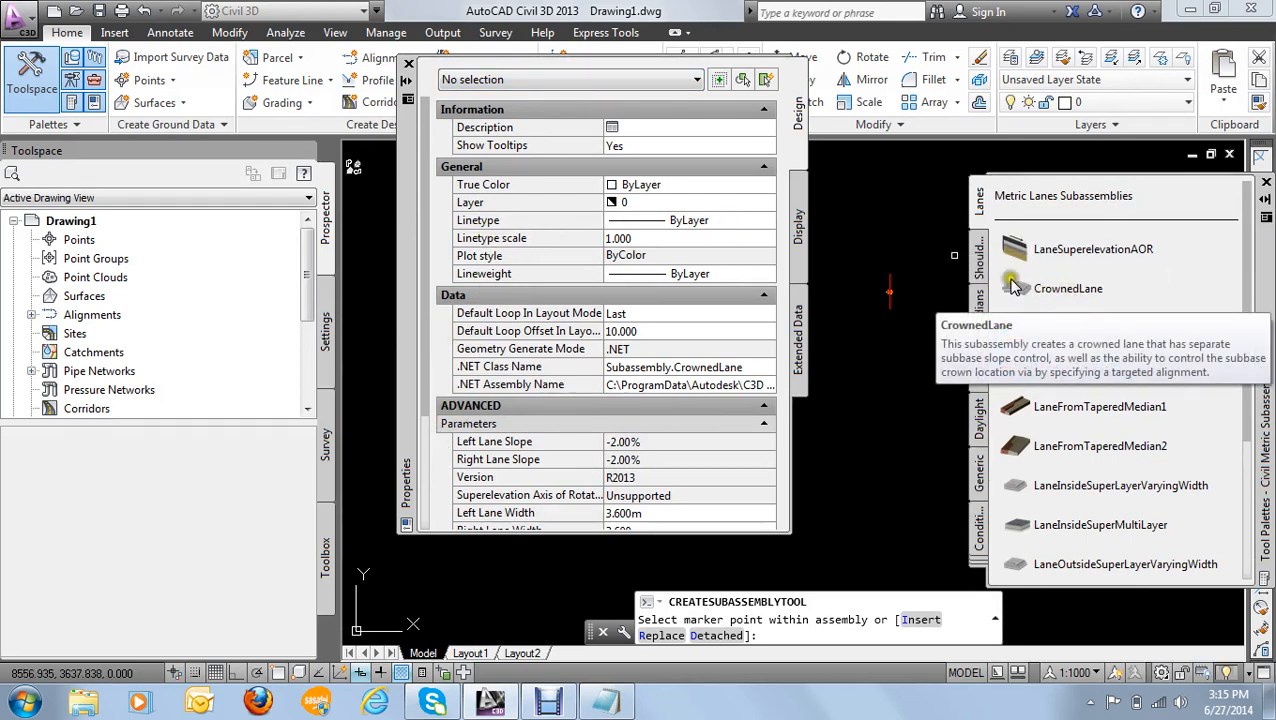
pyautogui.moveTo(425, 197); pyautogui.dragTo(427, 400)
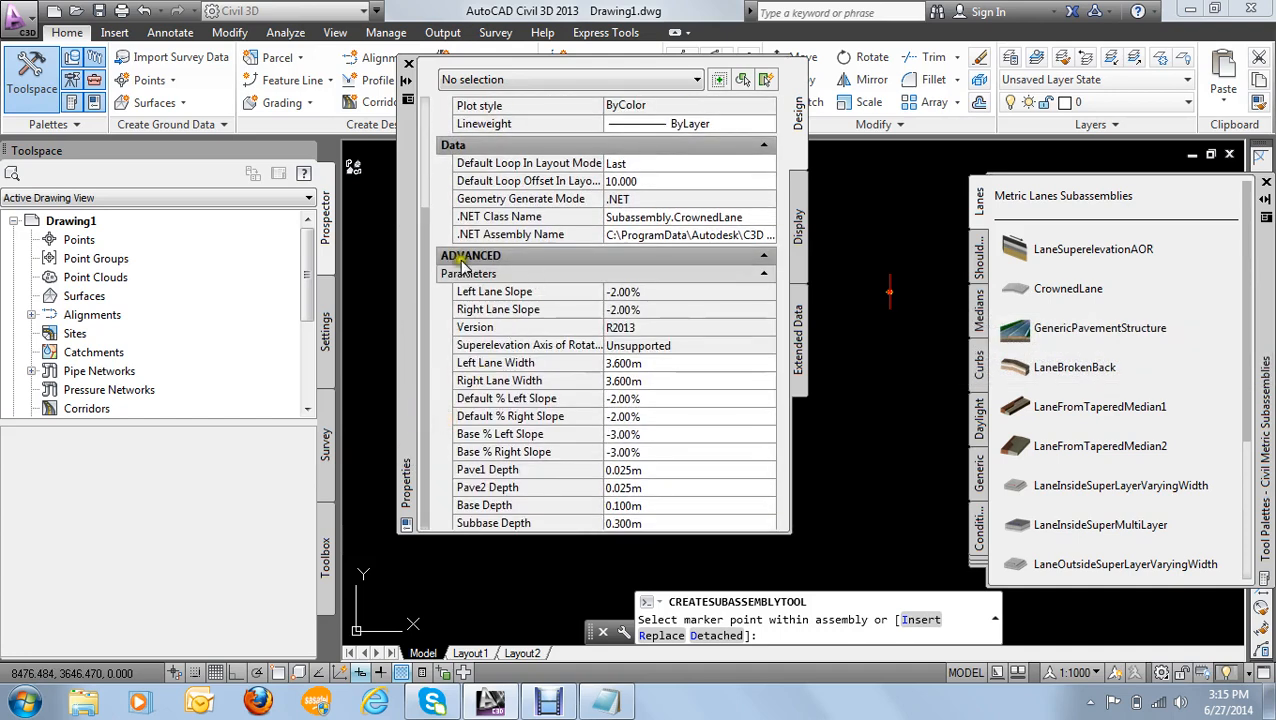
pyautogui.moveTo(427, 256); pyautogui.dragTo(433, 319)
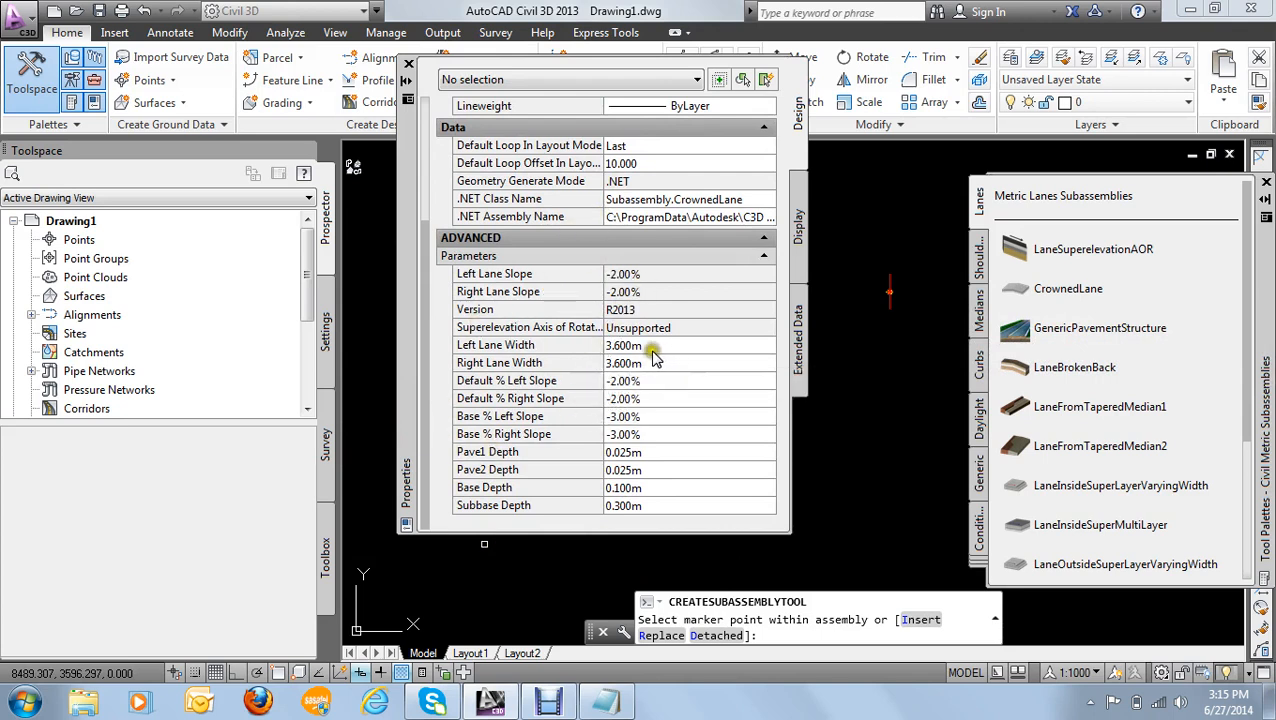
pyautogui.moveTo(541, 357)
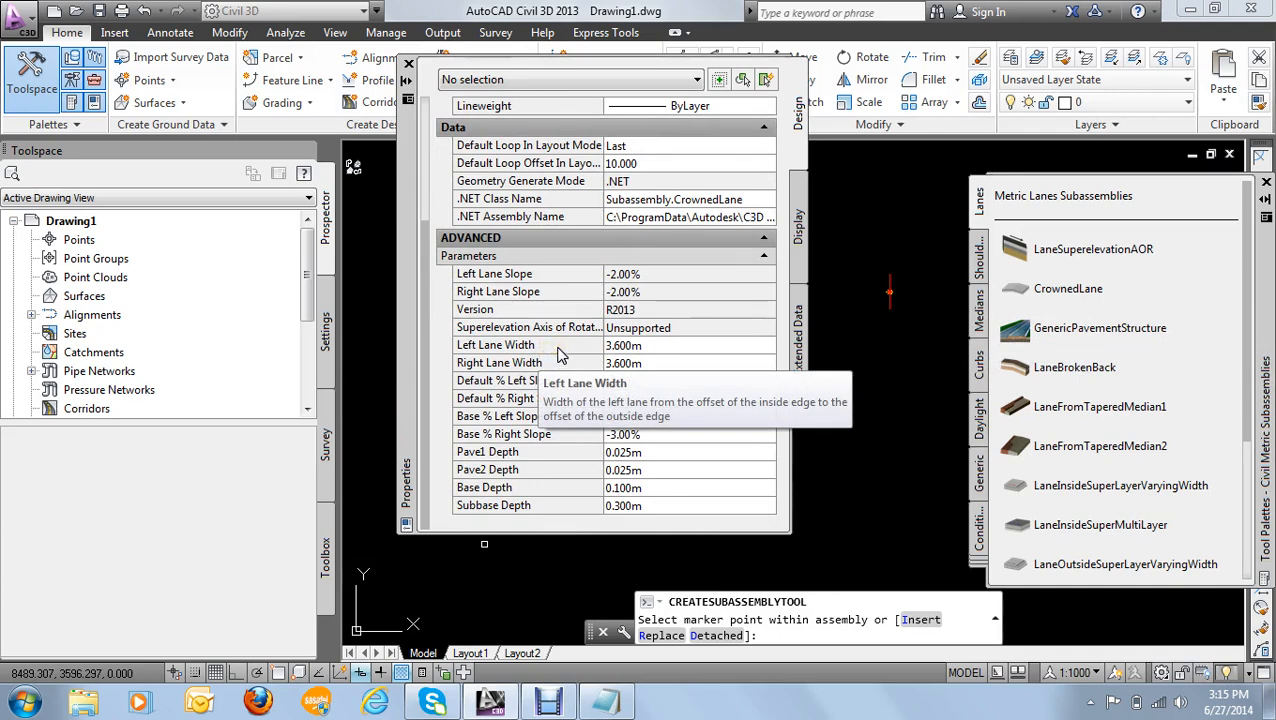
# Step: Try to set the CrownedLane subassembly's left lane width to 3.5 m, and cancel the insertion
pyautogui.click(558, 350)
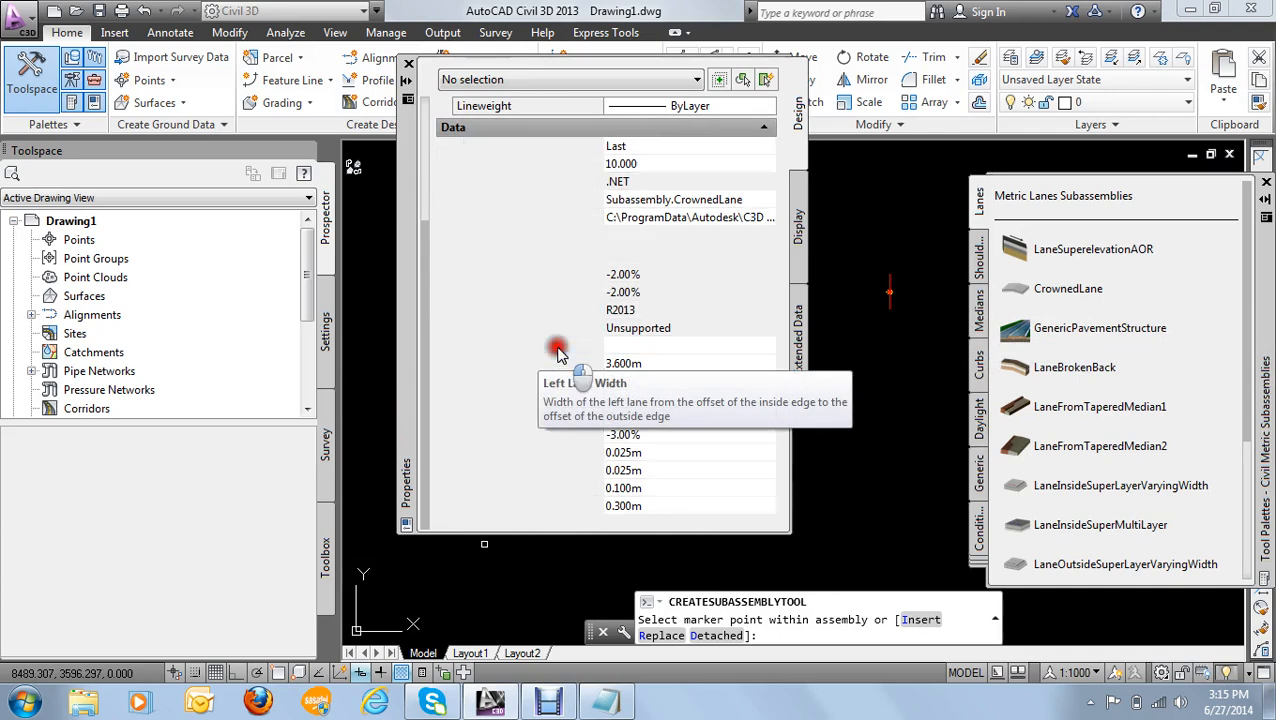
pyautogui.click(656, 350)
pyautogui.moveTo(658, 348); pyautogui.dragTo(581, 348)
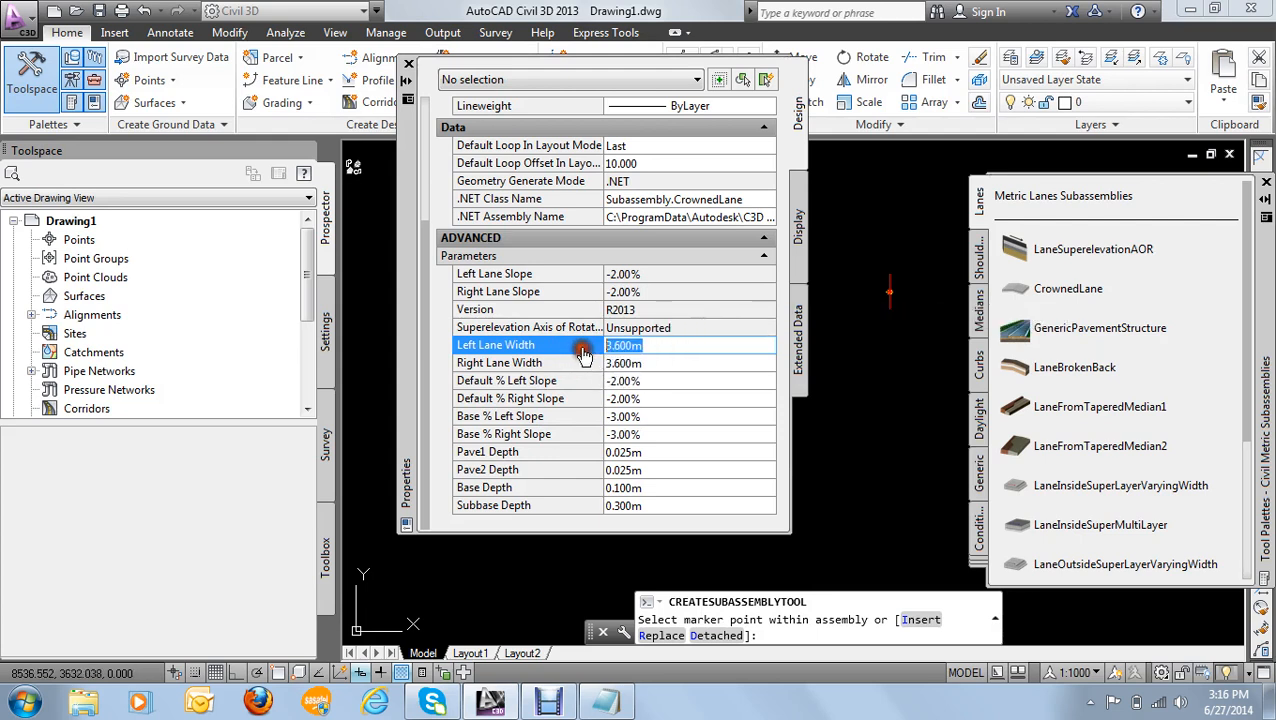
pyautogui.click(583, 352)
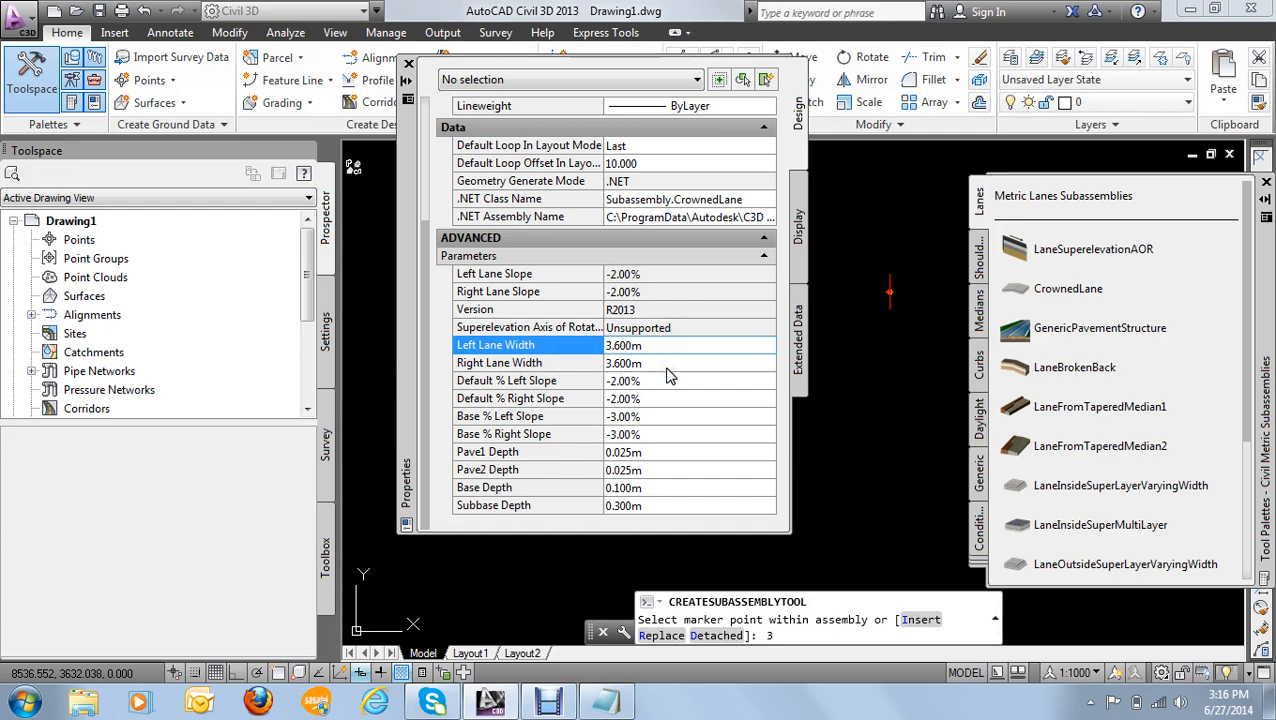
pyautogui.press('Return')
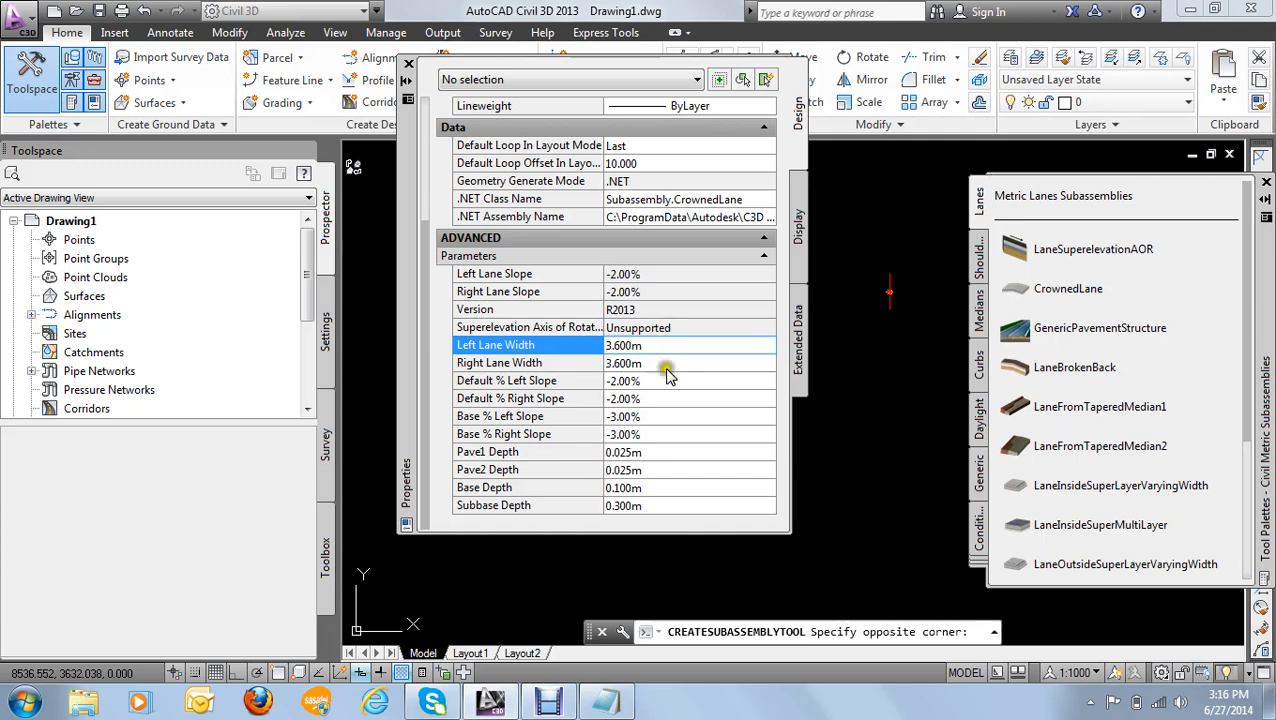
pyautogui.moveTo(649, 345); pyautogui.dragTo(572, 346)
pyautogui.click(644, 347)
pyautogui.click(646, 347)
pyautogui.click(590, 348)
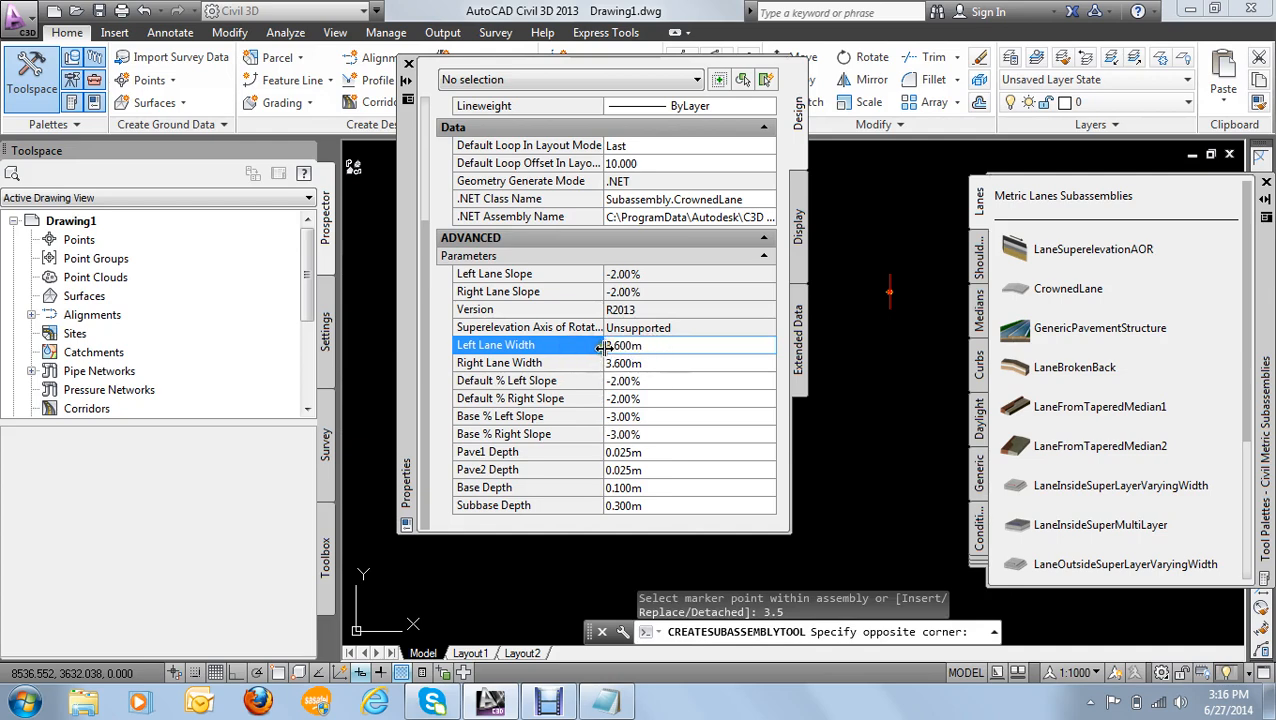
pyautogui.press('Escape')
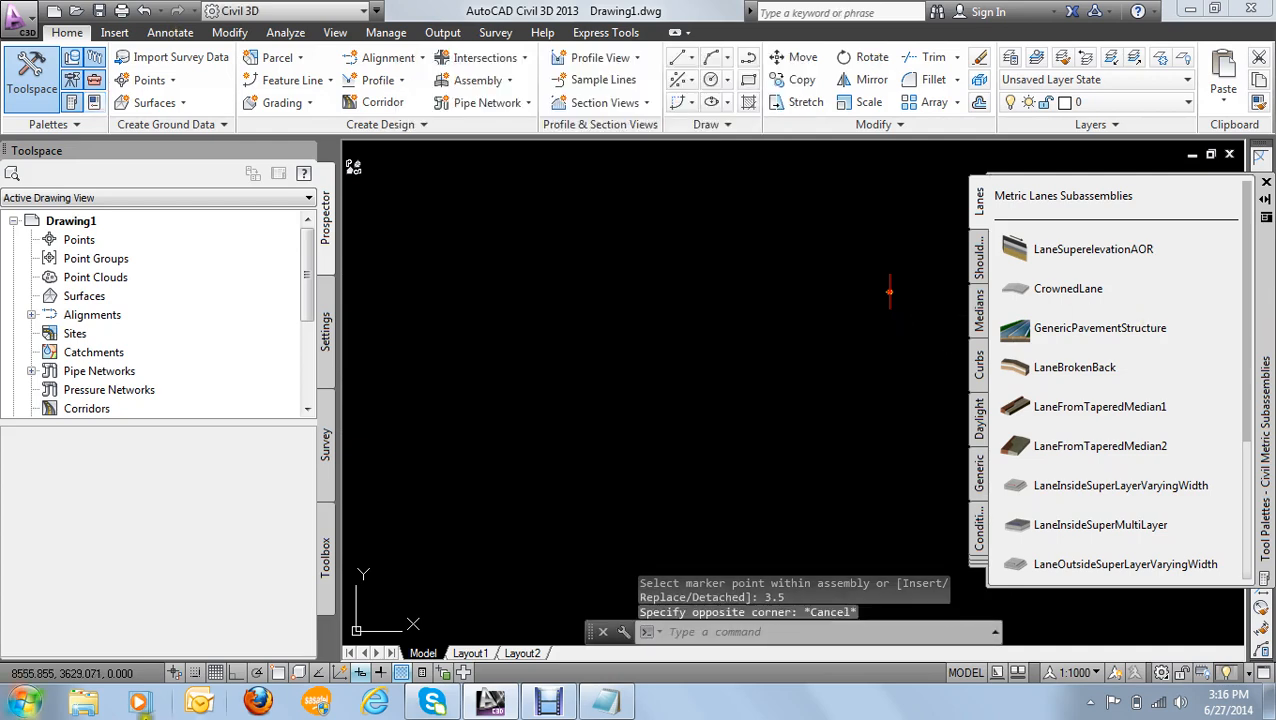
# Step: Restart the CrownedLane insertion, try again to edit its left lane width, then cancel the command and close the palettes
pyautogui.click(1065, 292)
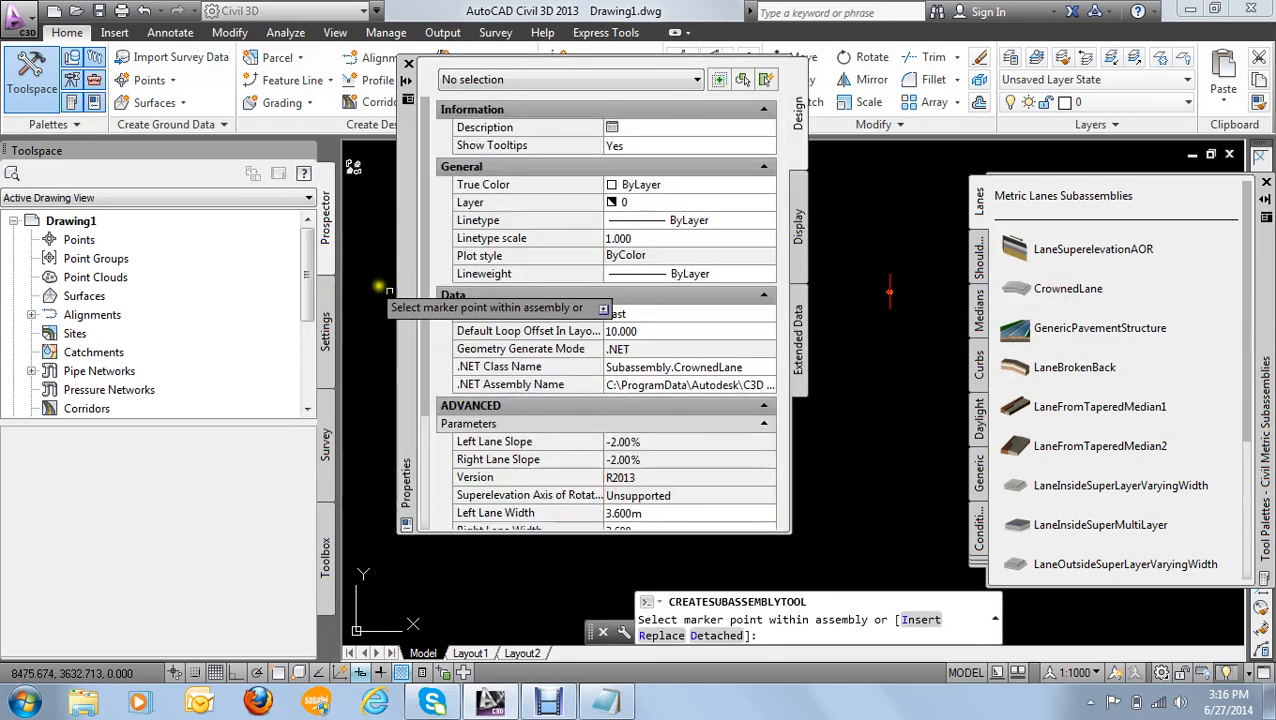
pyautogui.click(646, 514)
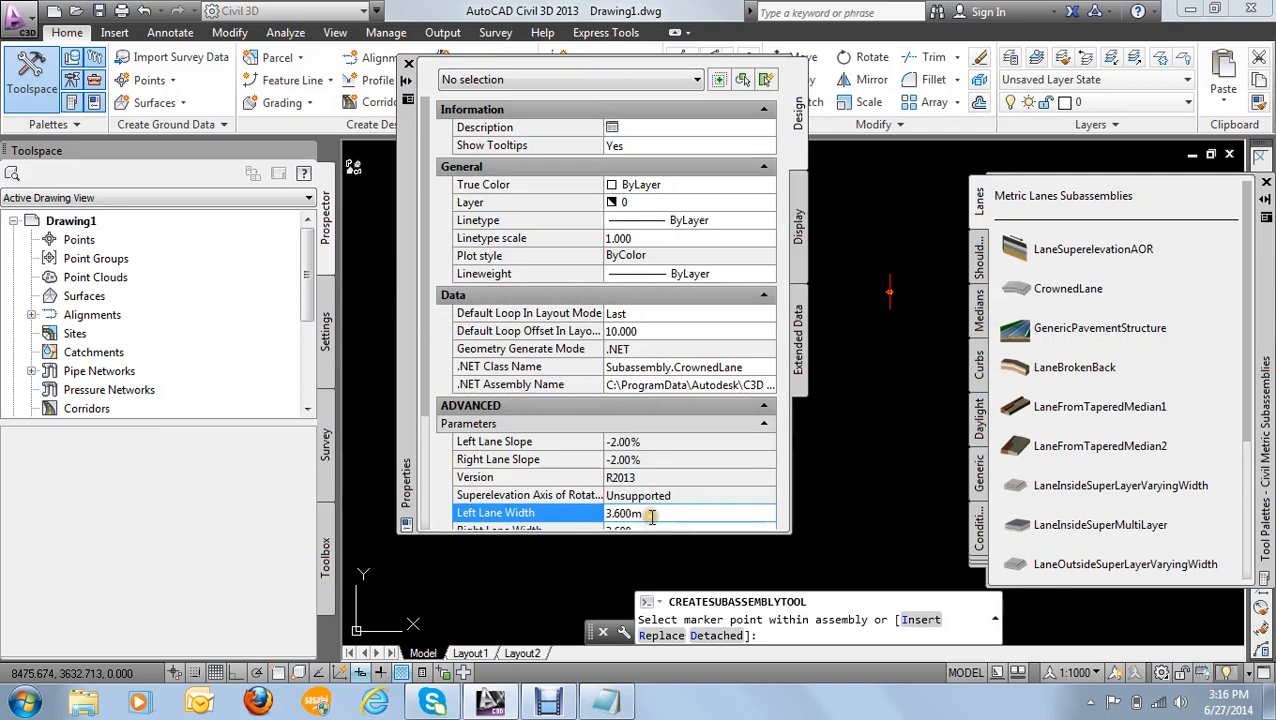
pyautogui.moveTo(652, 516); pyautogui.dragTo(591, 508)
pyautogui.moveTo(674, 510); pyautogui.dragTo(568, 508)
pyautogui.click(408, 64)
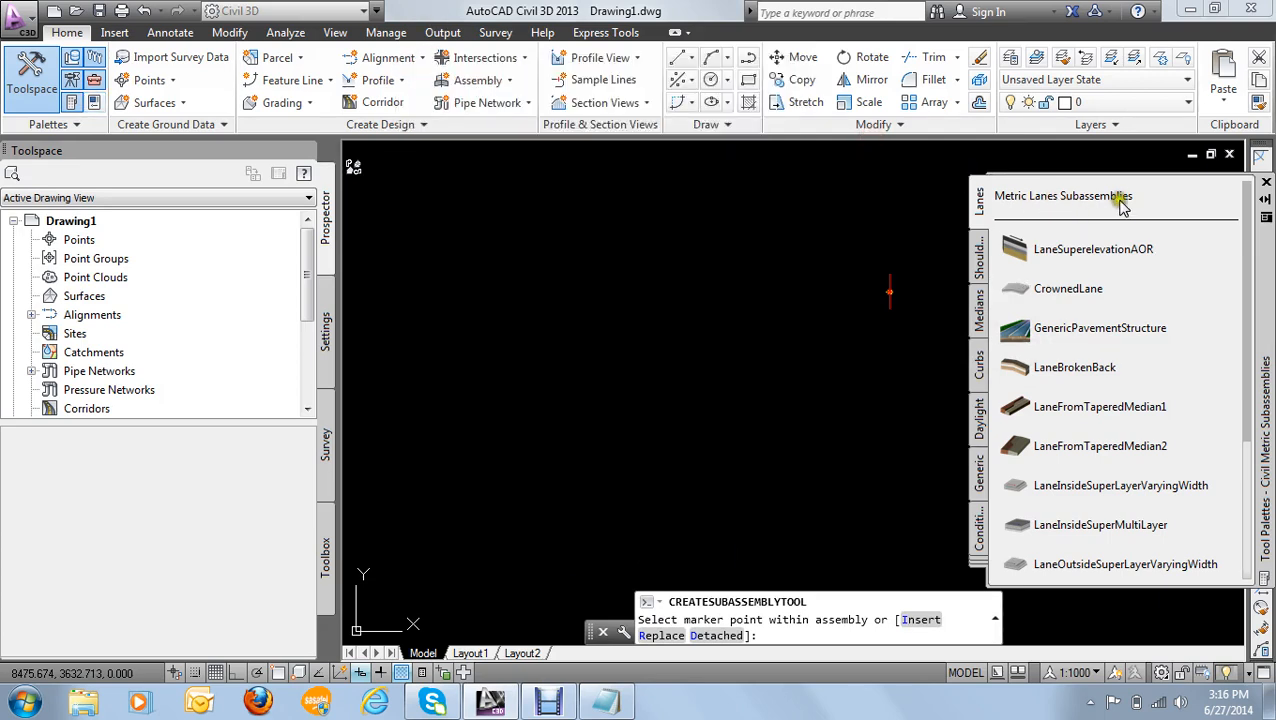
pyautogui.click(1266, 187)
pyautogui.rightClick(659, 462)
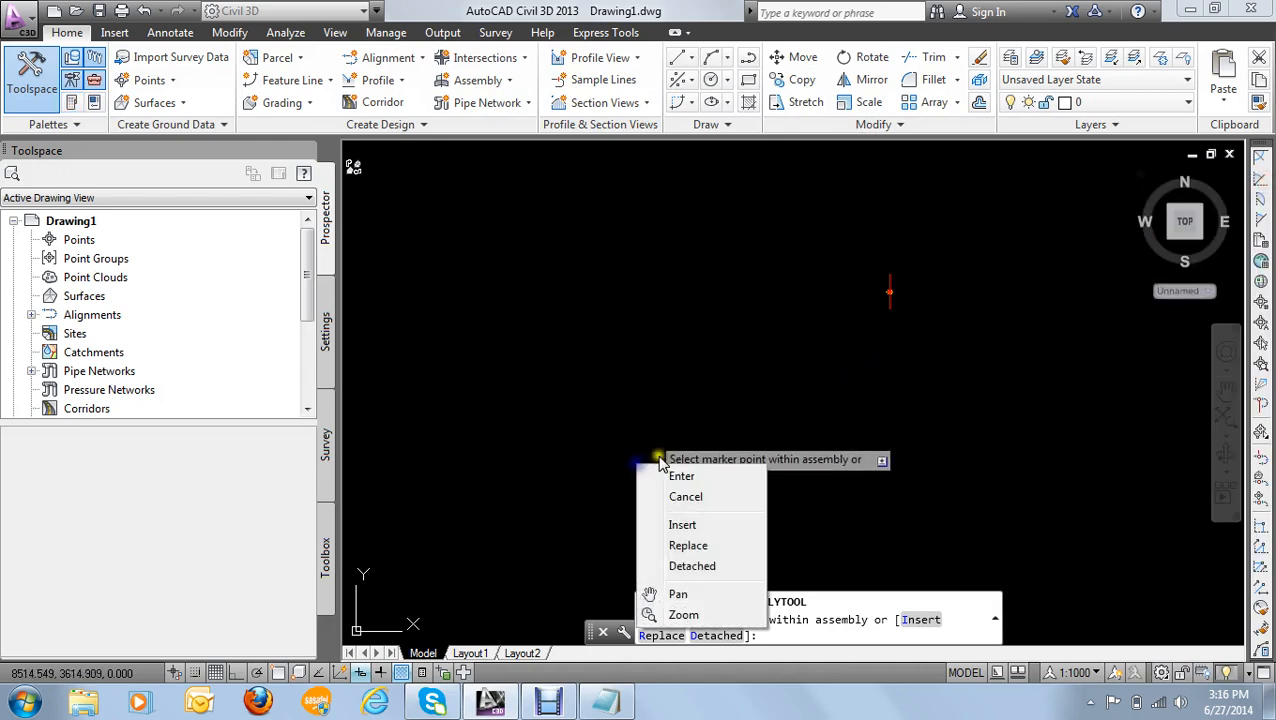
pyautogui.click(688, 497)
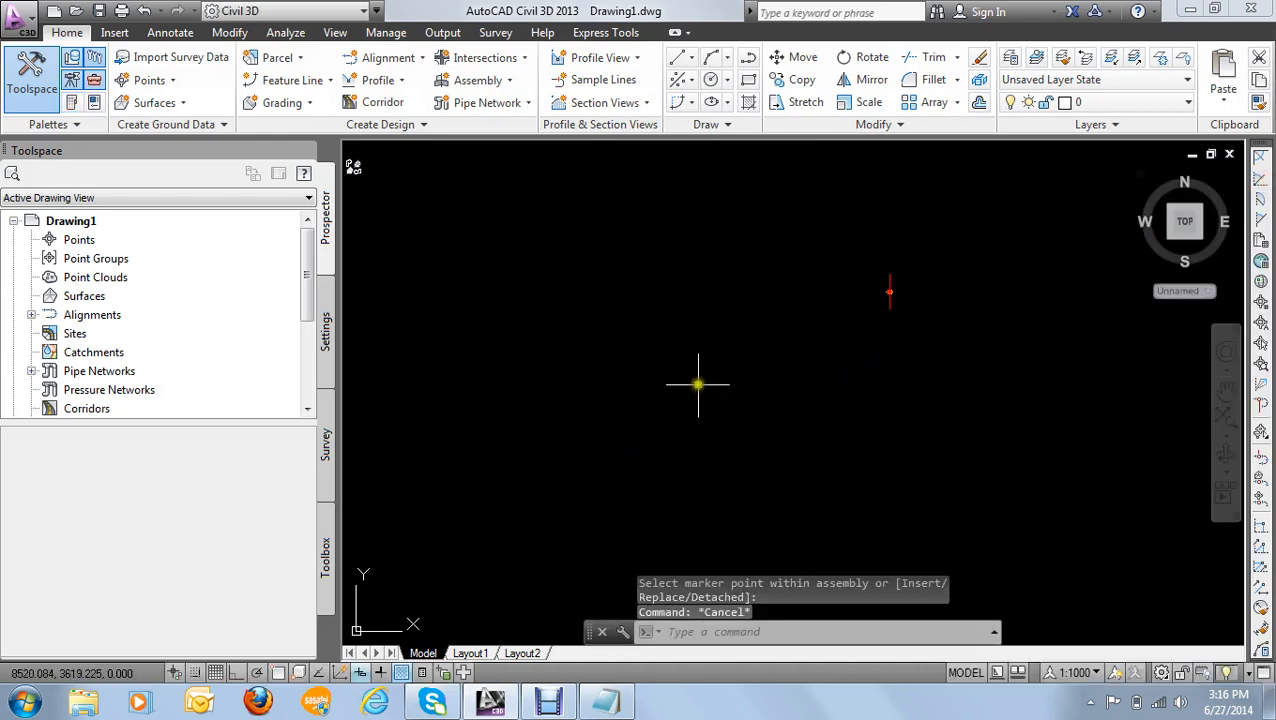
pyautogui.rightClick(648, 436)
pyautogui.click(572, 388)
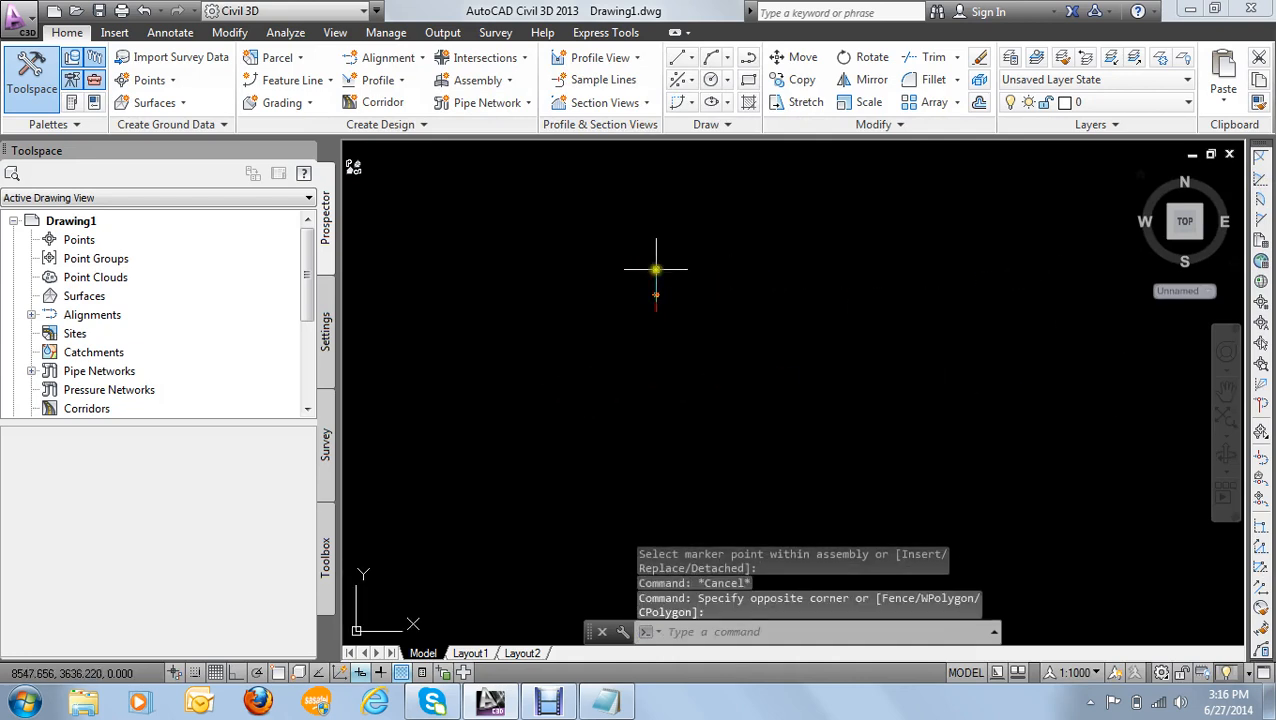
# Step: Reopen the metric subassembly palettes, try entering 22222 as the CrownedLane's left lane width, and close the palettes
pyautogui.scroll(4, 656, 269)
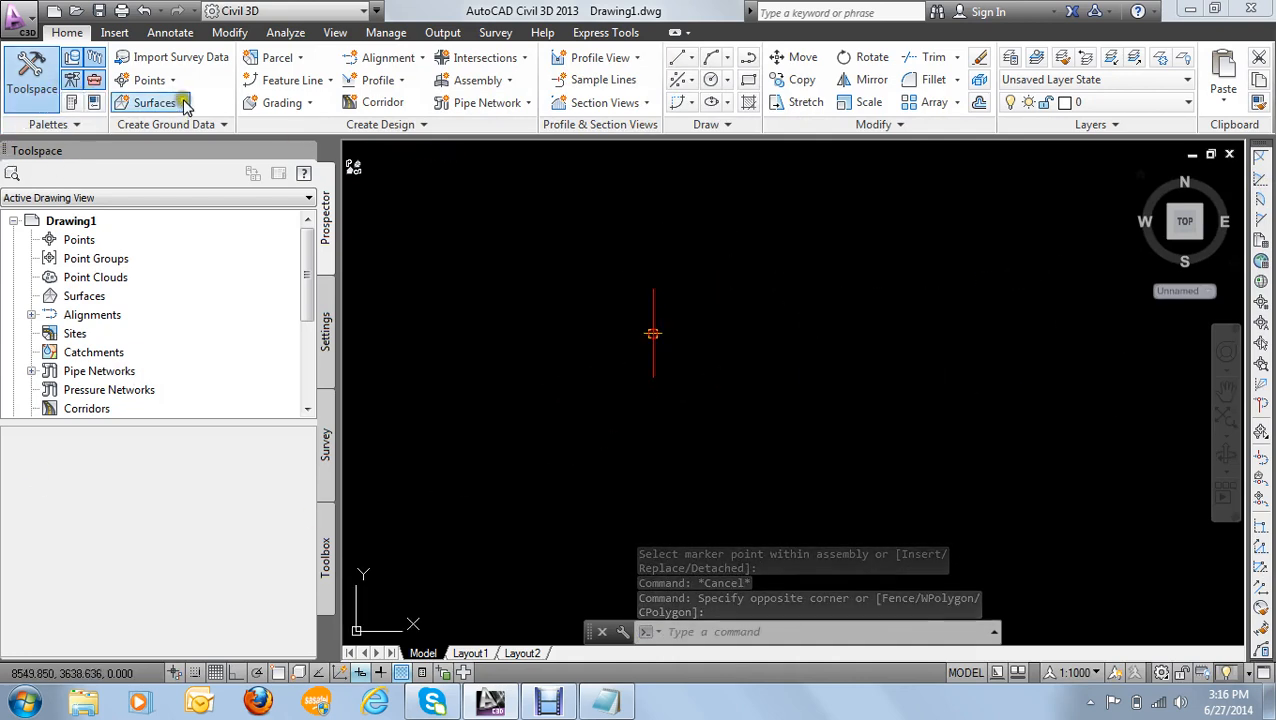
pyautogui.click(71, 101)
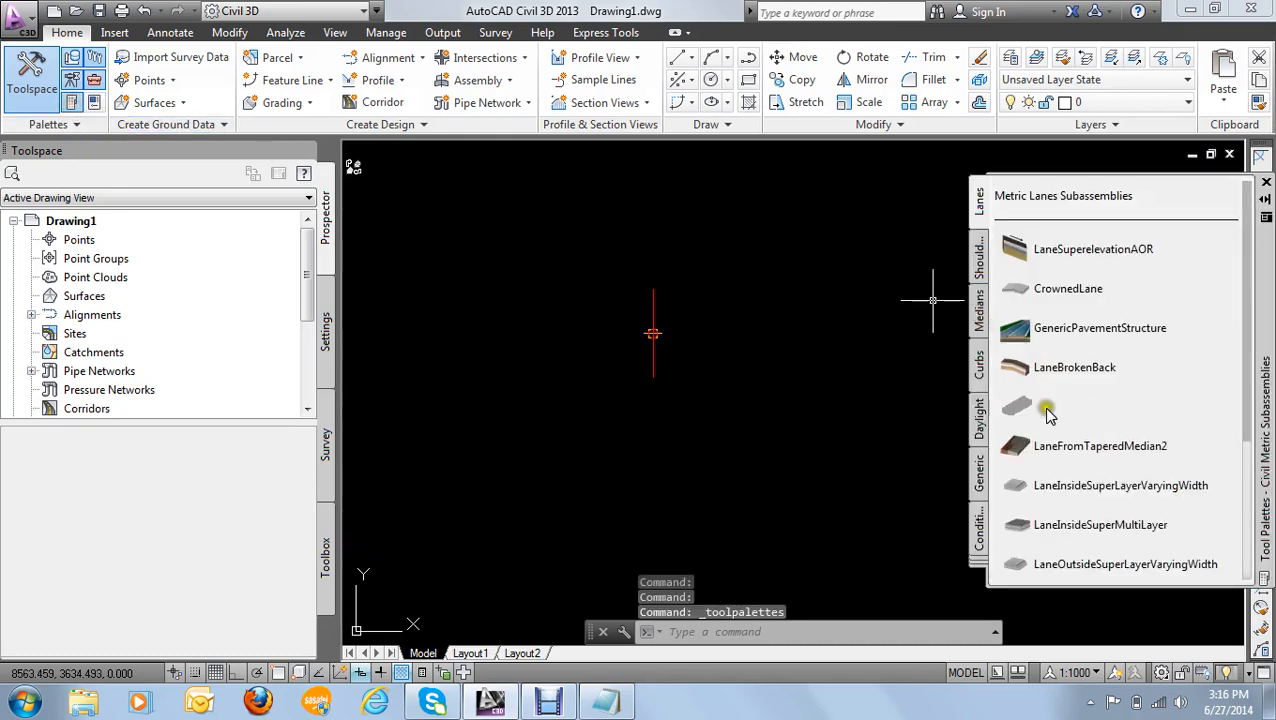
pyautogui.click(1077, 288)
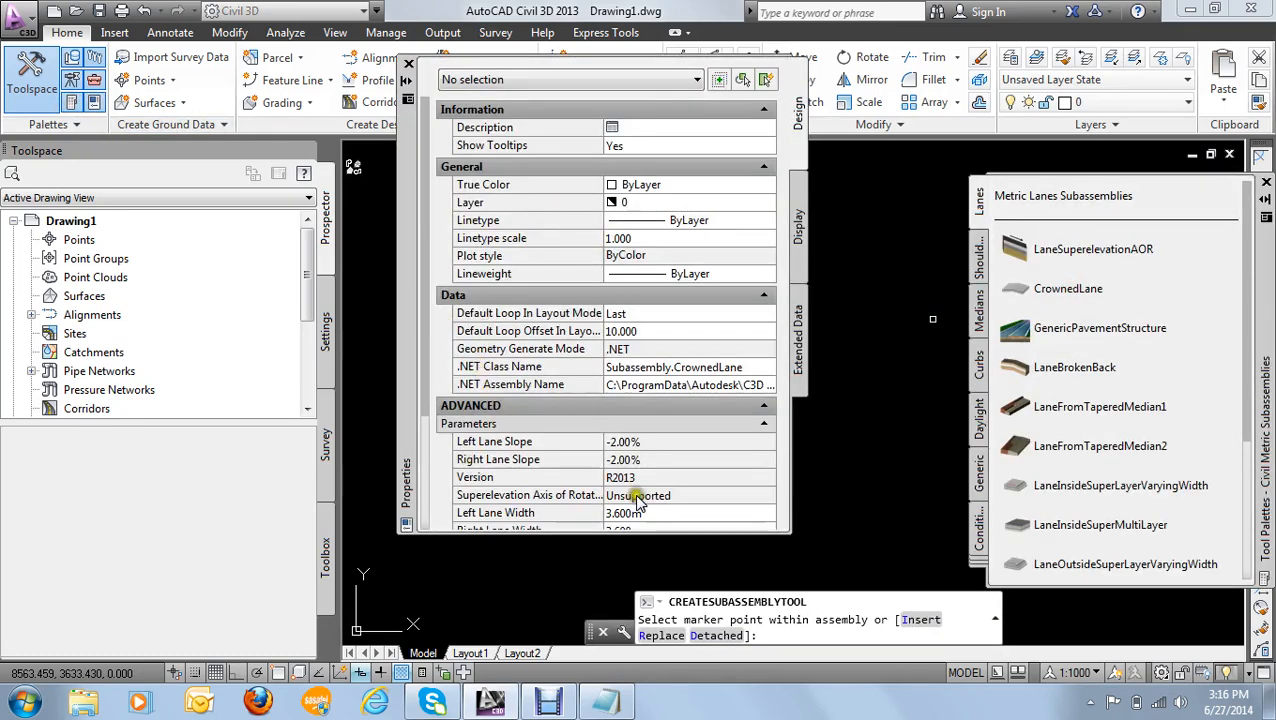
pyautogui.click(640, 512)
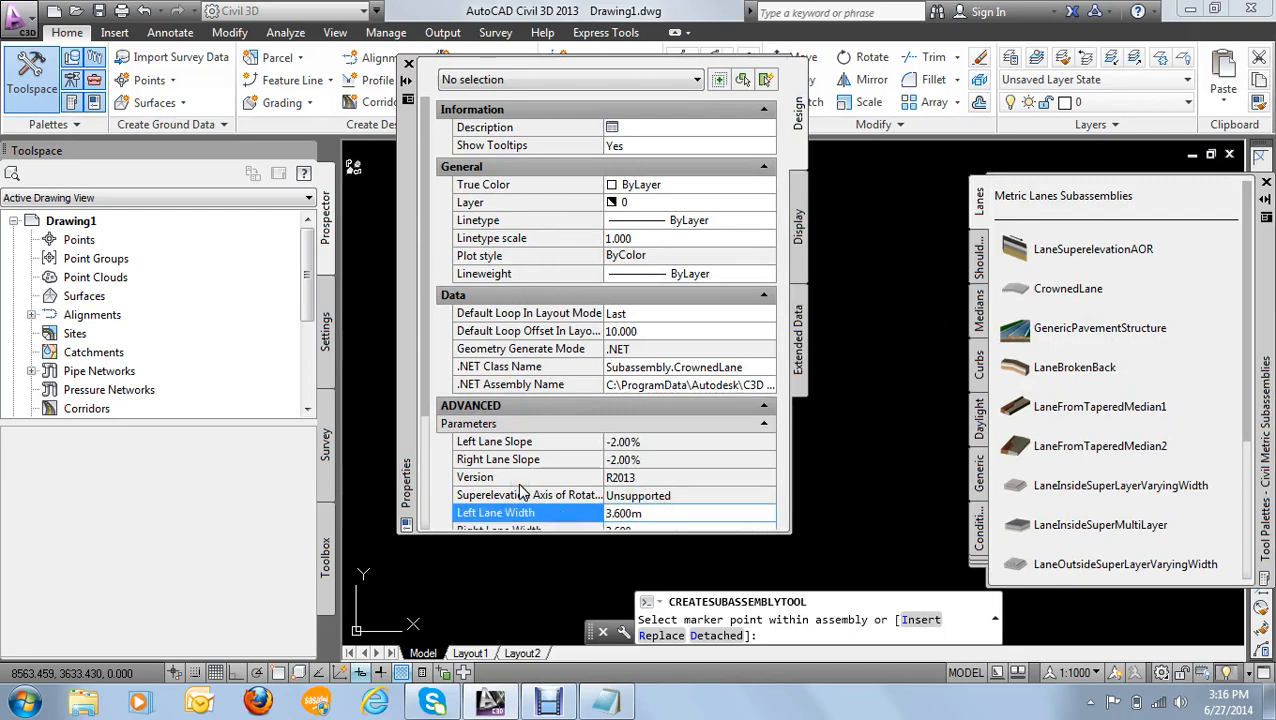
pyautogui.write('22222')
pyautogui.press('Return')
pyautogui.press('Return')
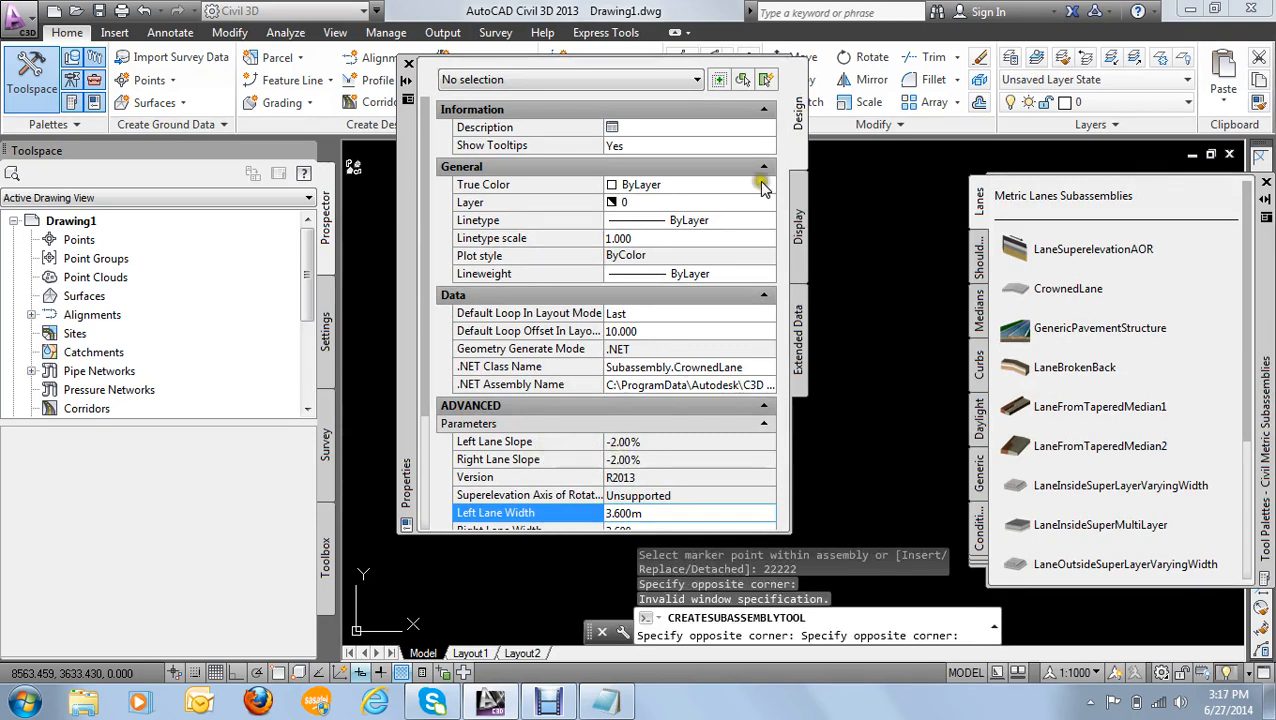
pyautogui.click(410, 63)
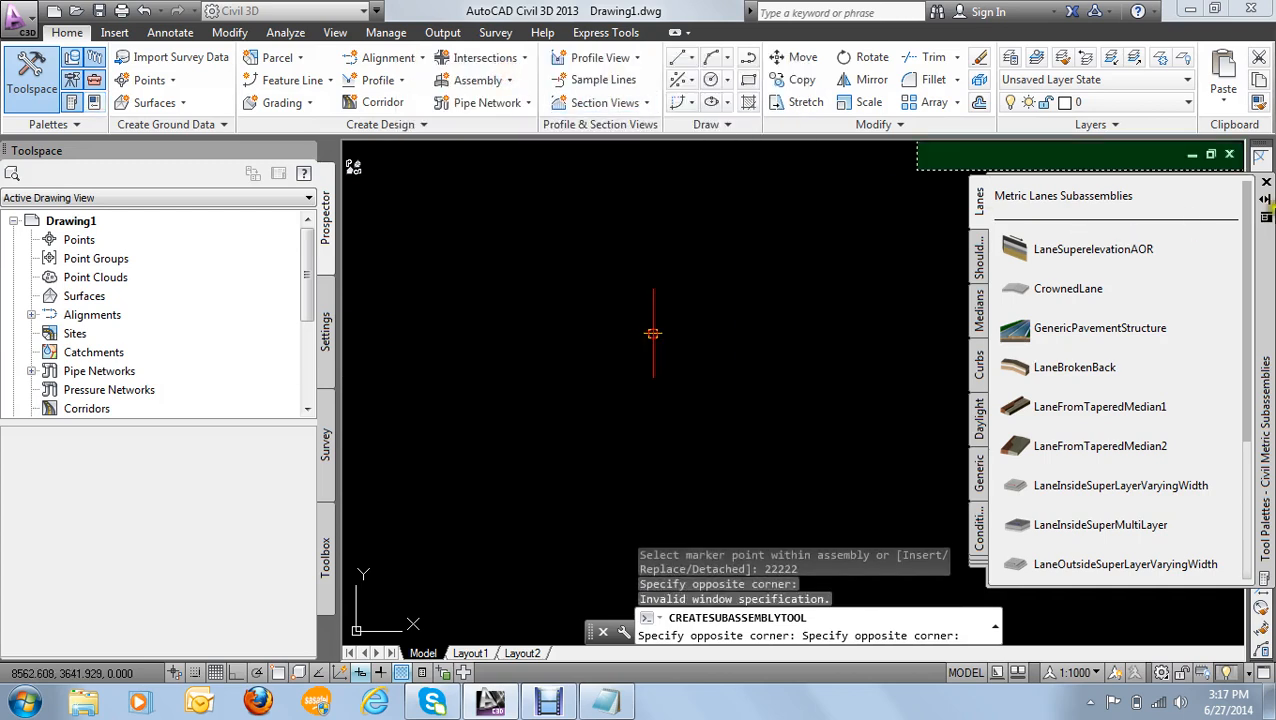
pyautogui.click(1265, 187)
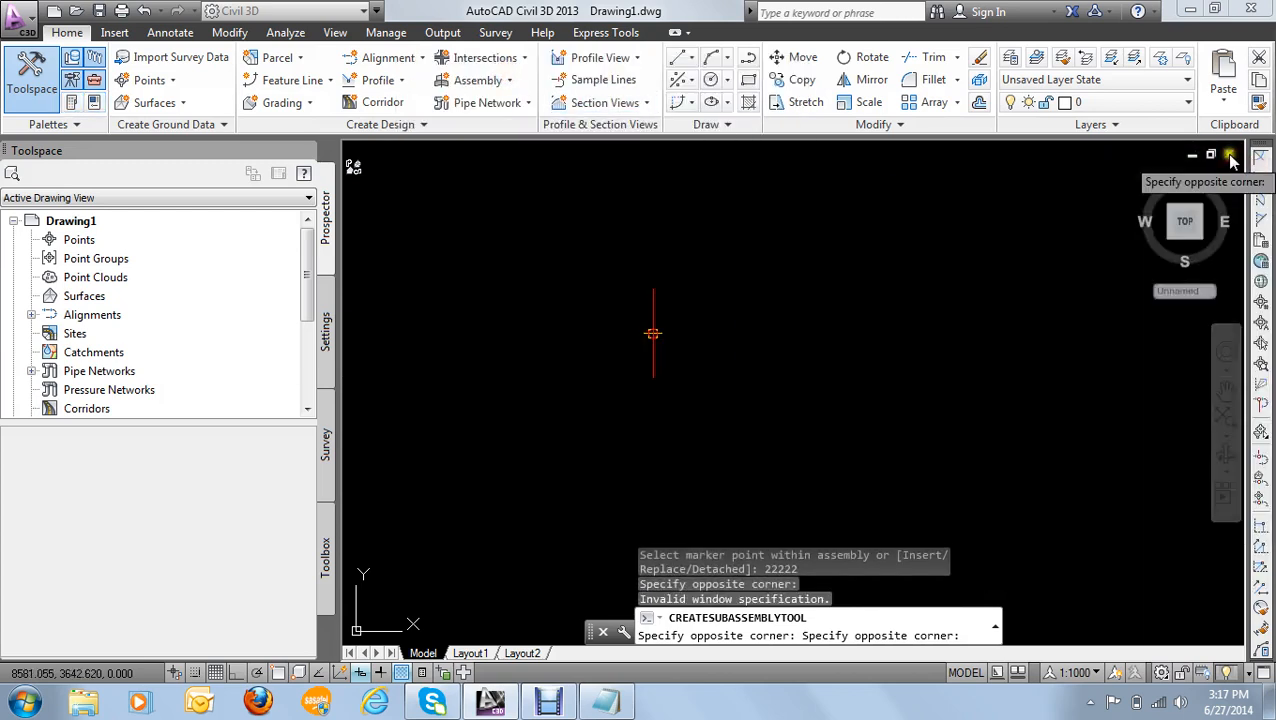
# Step: Close Drawing1 without saving and start a new drawing from the _AutoCAD Civil 3D (Metric) NCS.dwt template
pyautogui.hotkey('ctrl', 'F4')
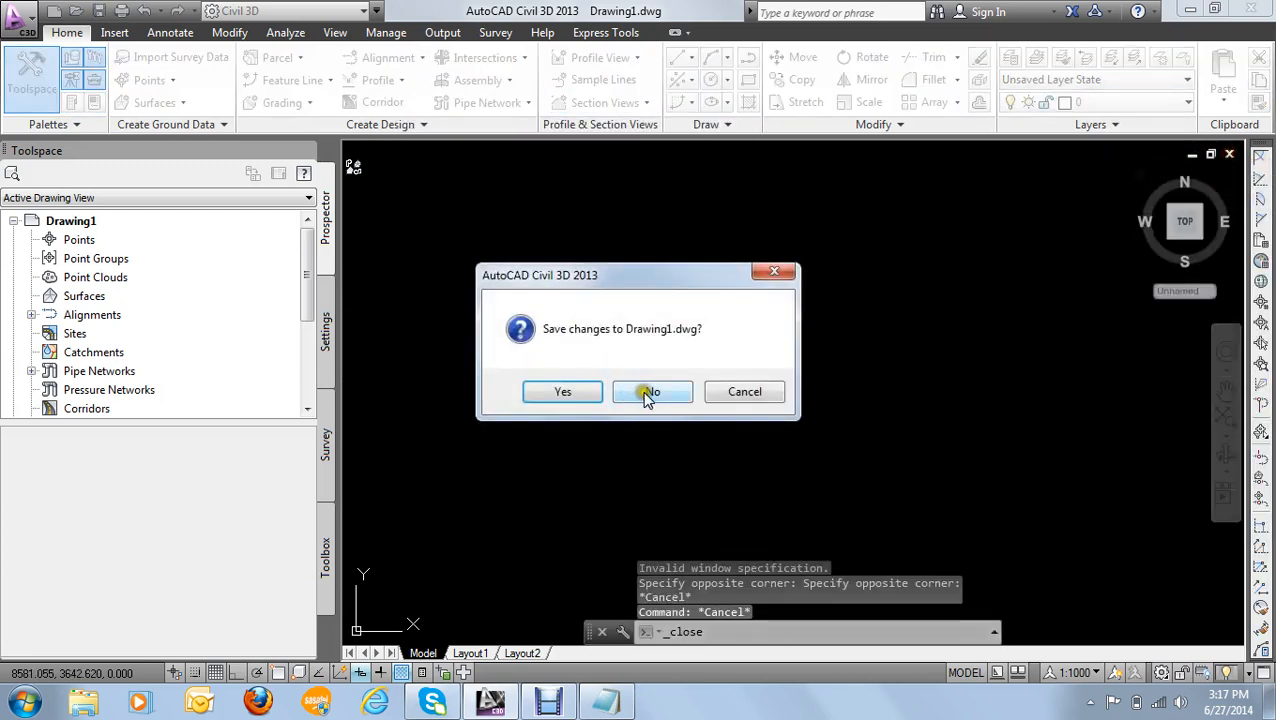
pyautogui.click(652, 393)
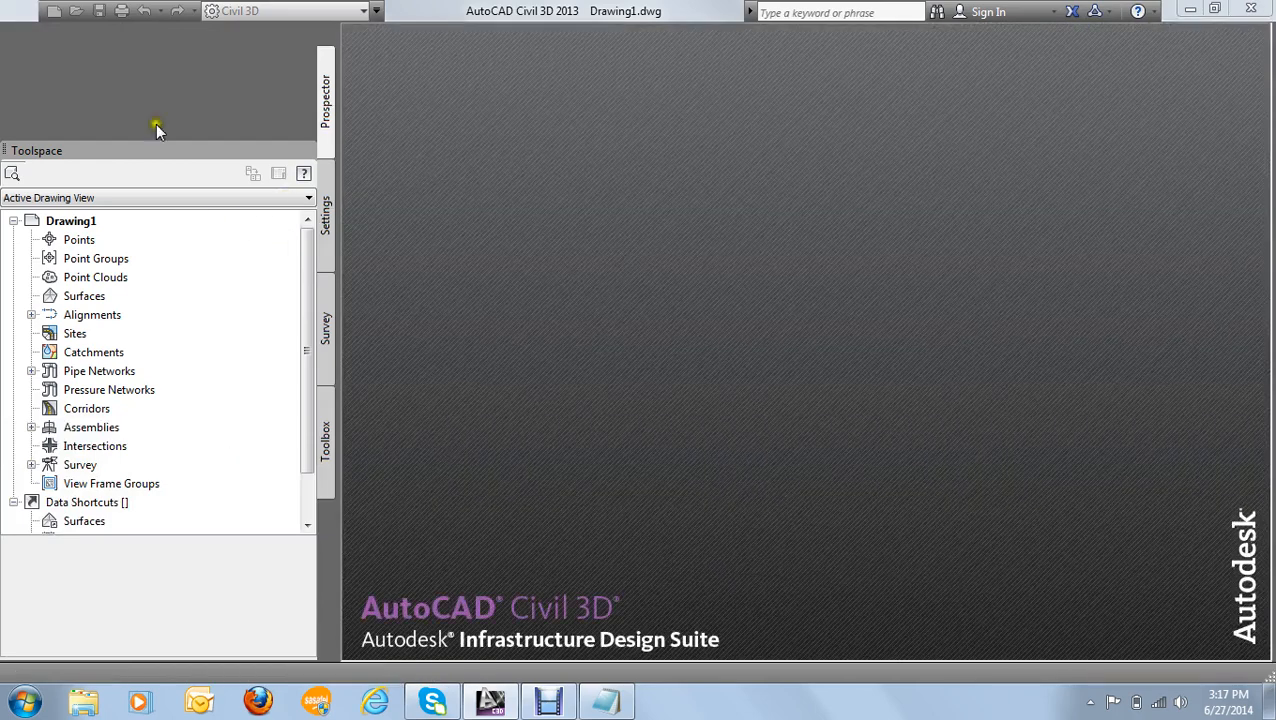
pyautogui.click(30, 12)
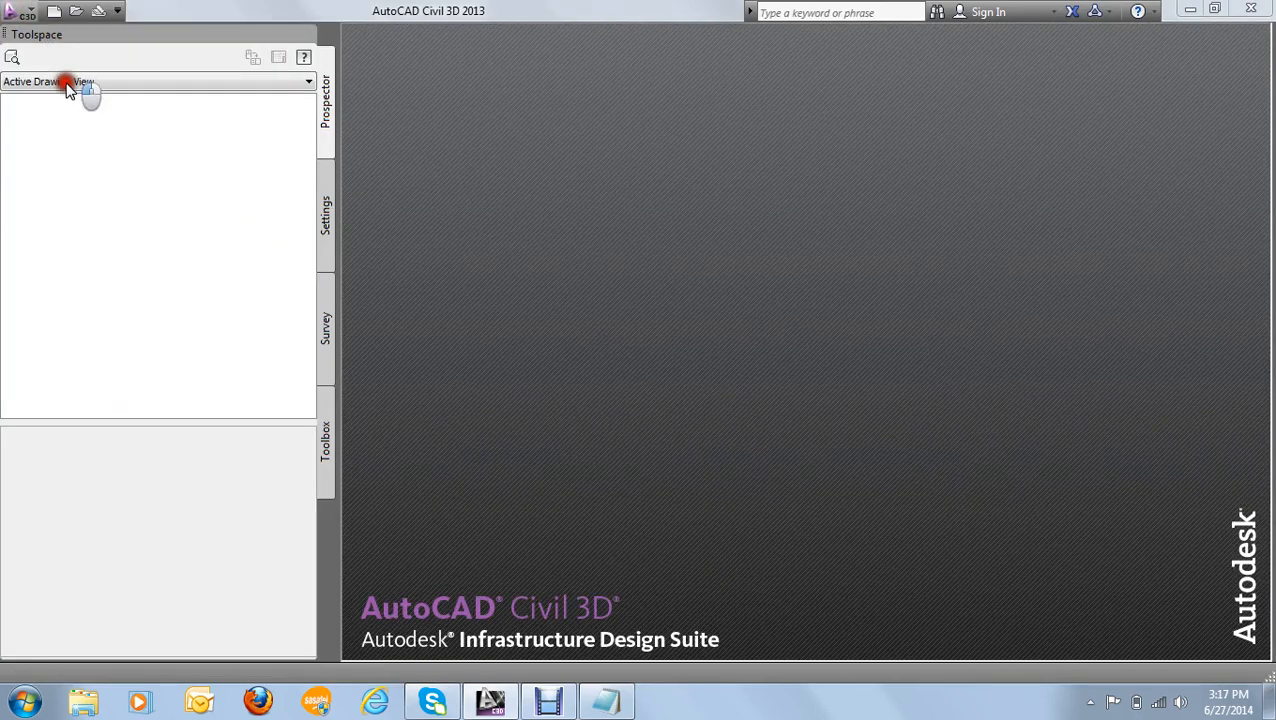
pyautogui.click(85, 133)
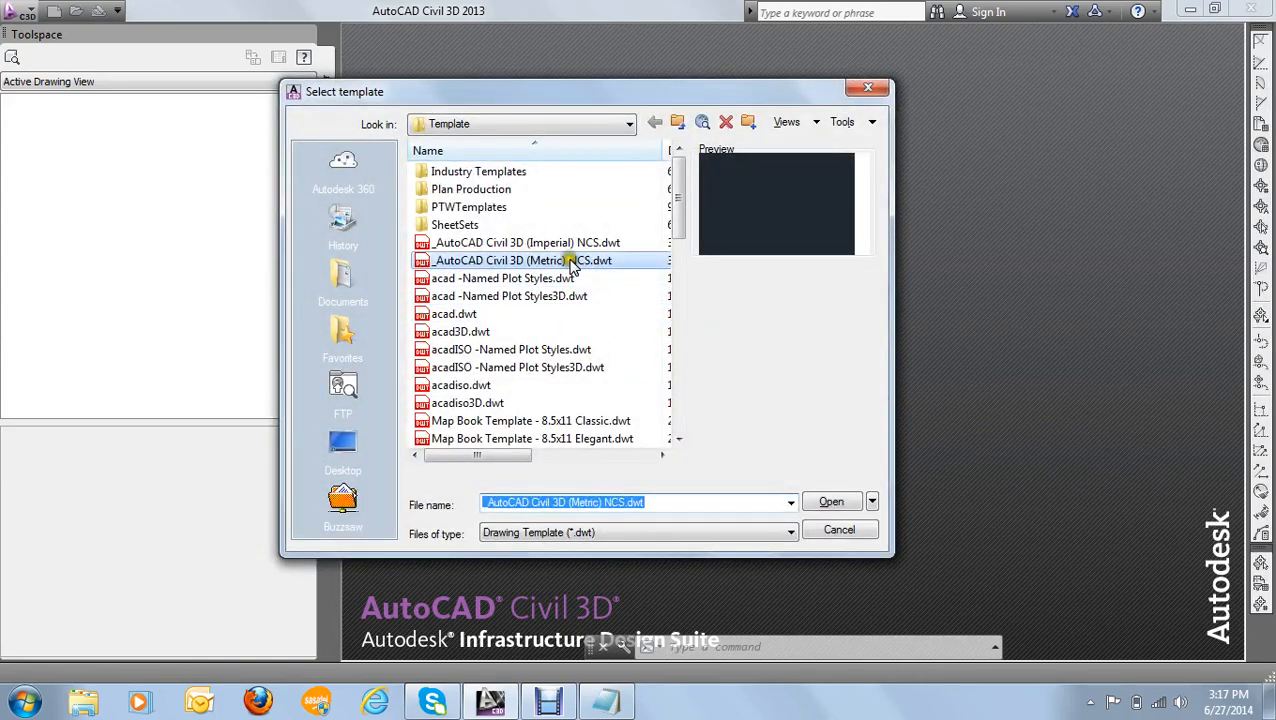
pyautogui.click(572, 260)
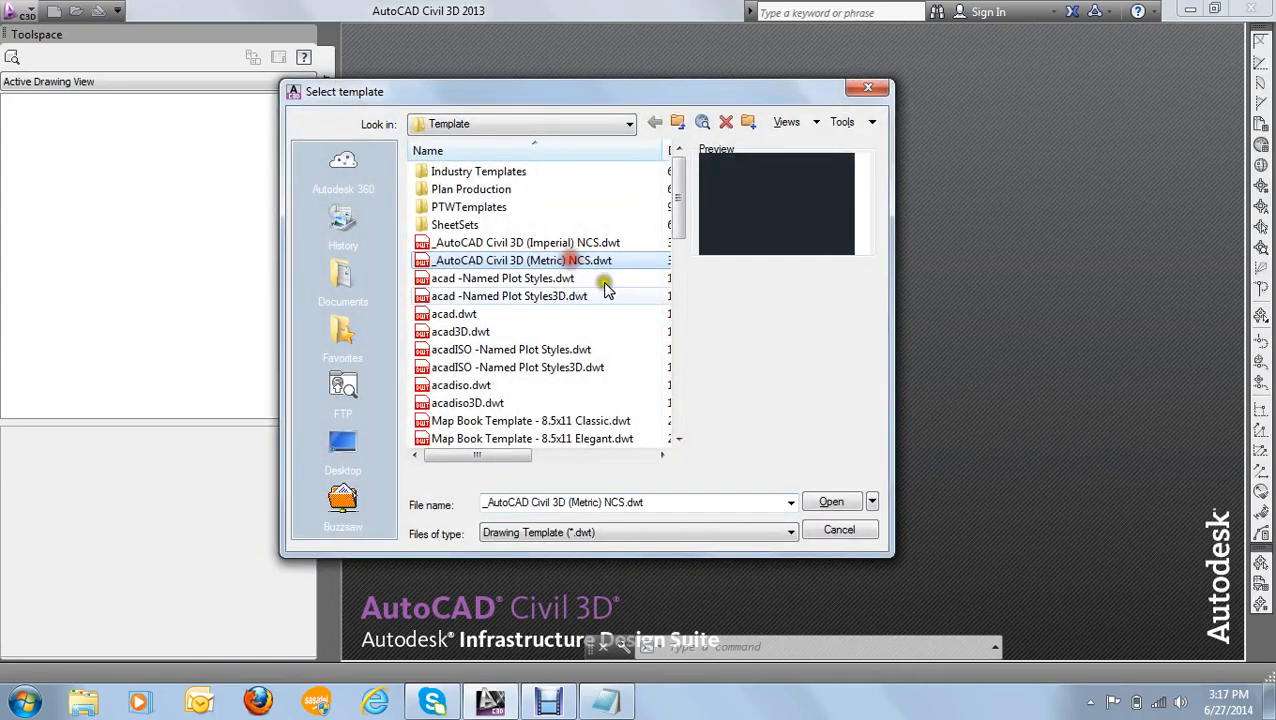
pyautogui.click(833, 501)
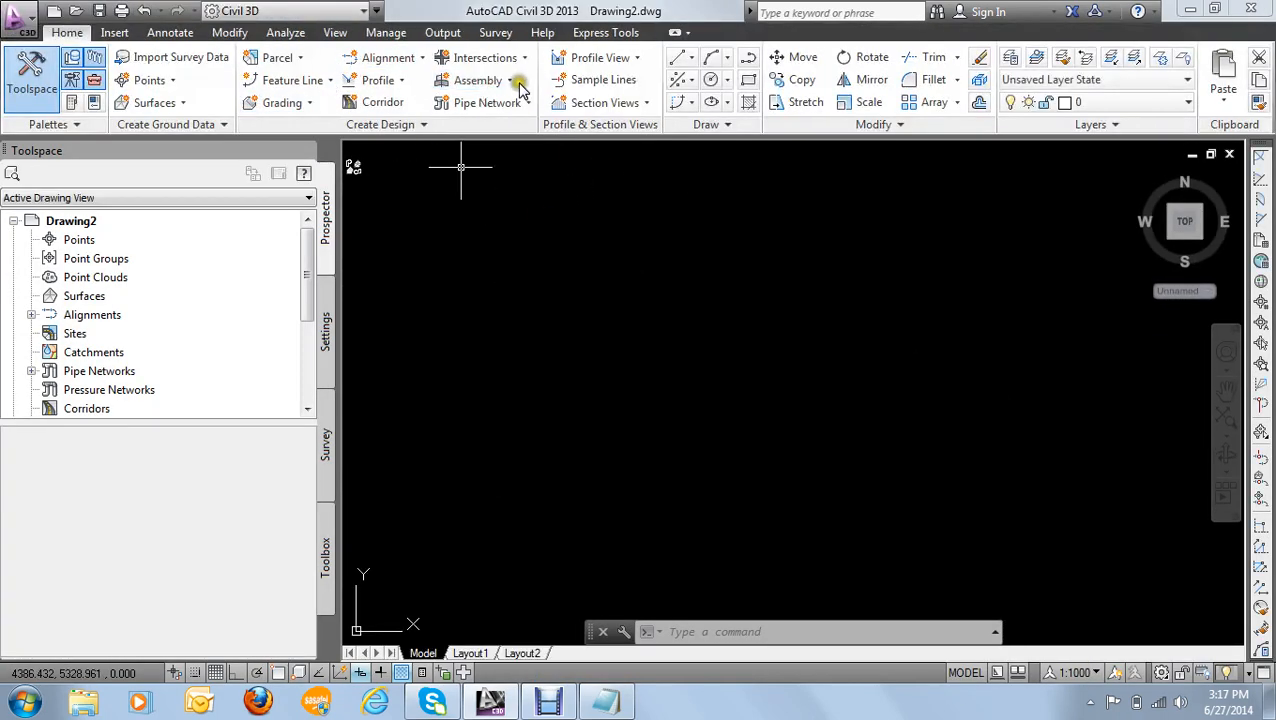
# Step: Create an assembly named Assembly -1 of type Undivided Crowned Road and place its baseline in the drawing
pyautogui.click(512, 82)
pyautogui.click(515, 105)
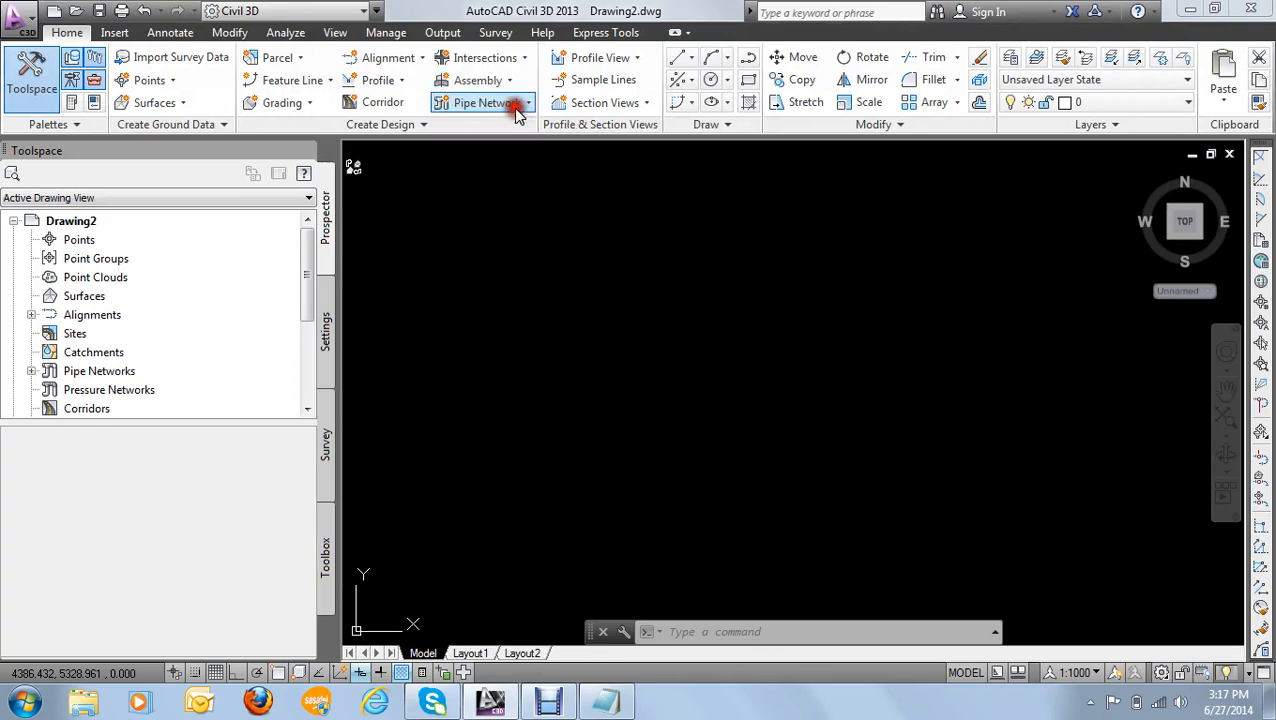
pyautogui.moveTo(694, 221); pyautogui.dragTo(578, 218)
pyautogui.write('1')
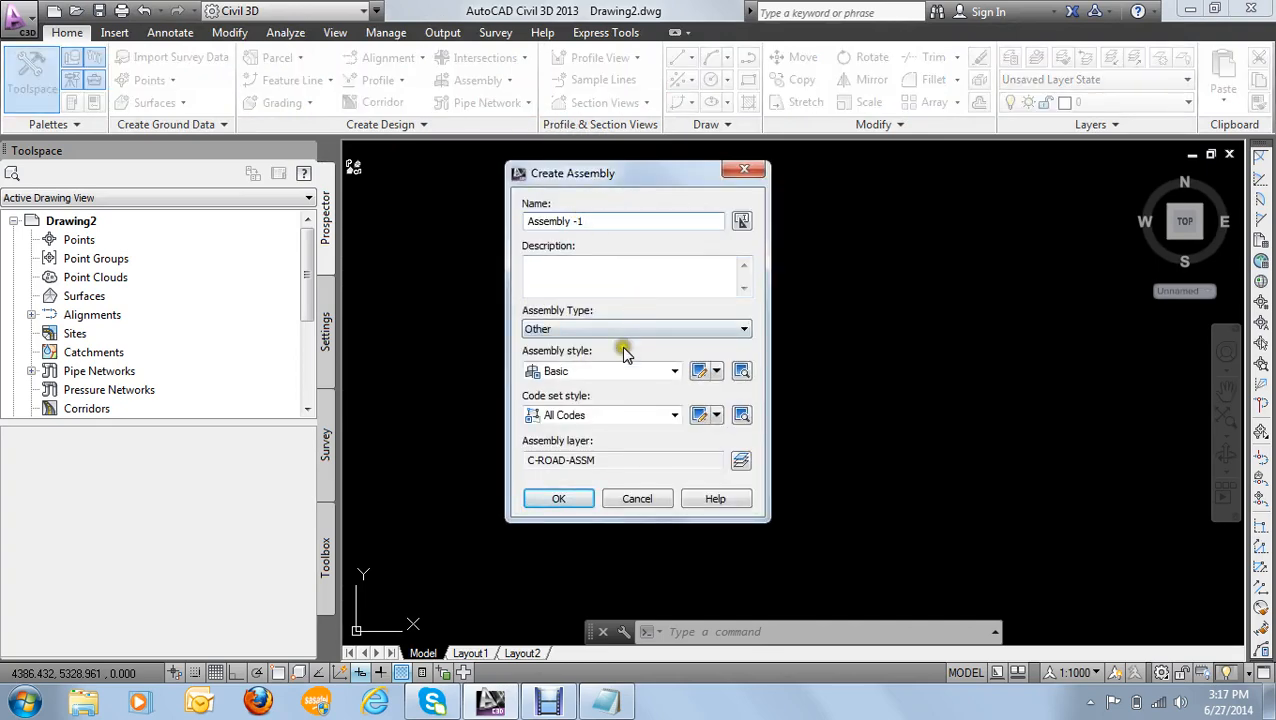
pyautogui.click(604, 330)
pyautogui.click(592, 345)
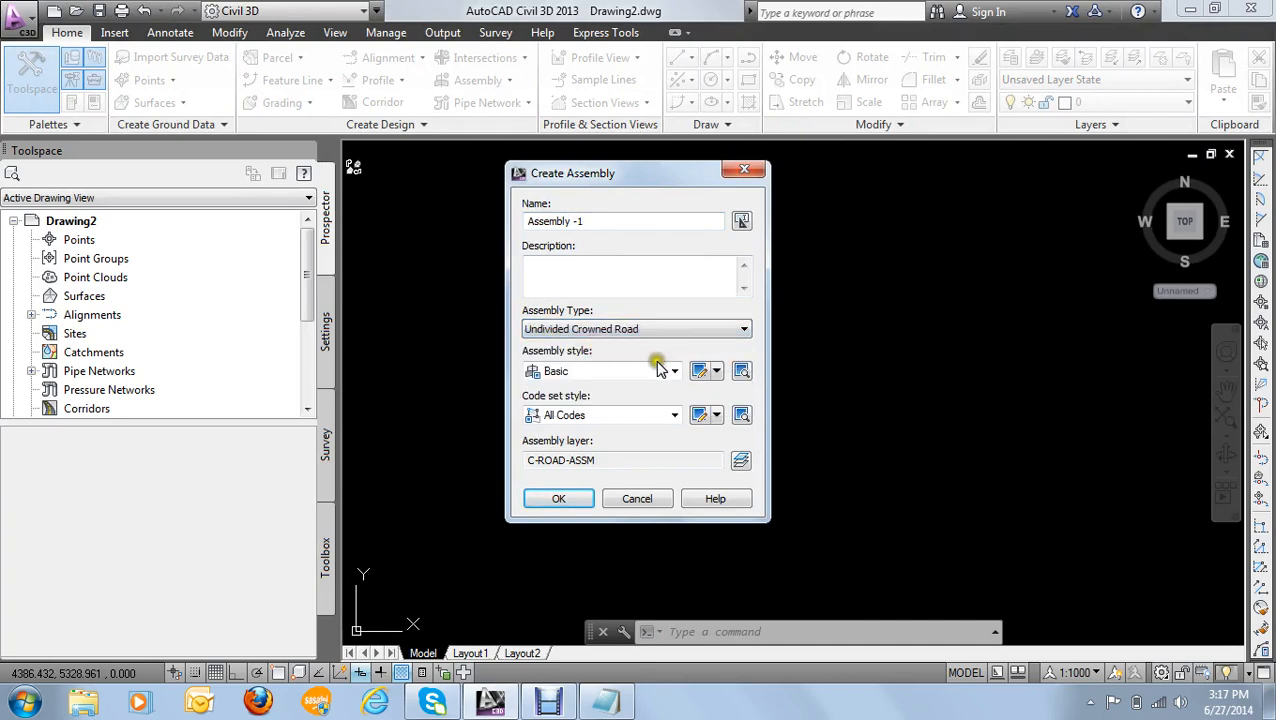
pyautogui.click(572, 499)
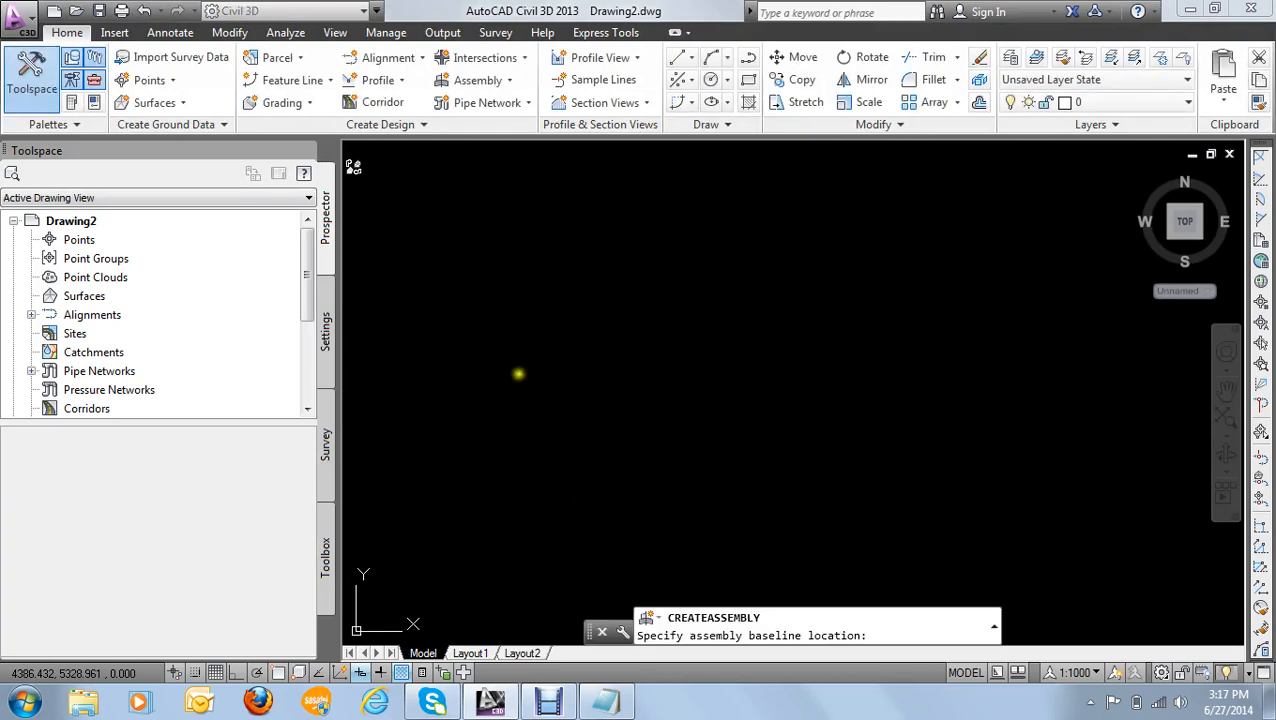
pyautogui.click(598, 307)
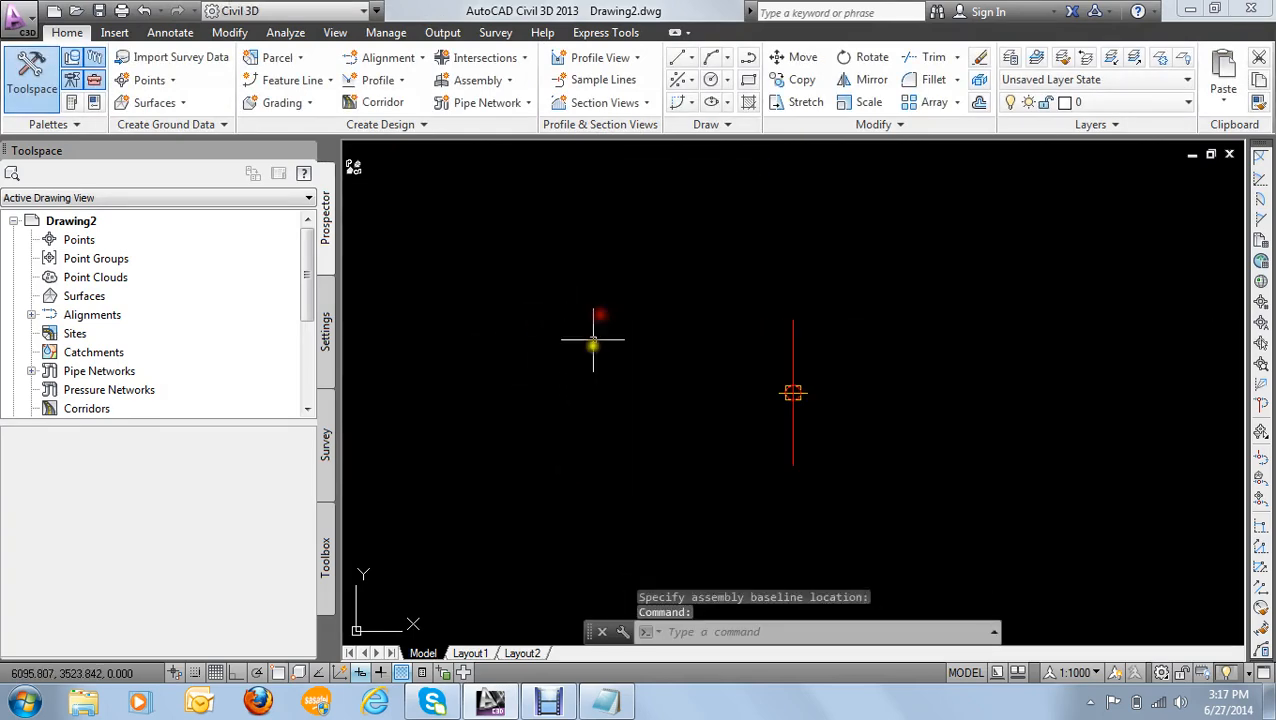
# Step: Start inserting a CrownedLane subassembly, try entering 2222 as its left lane width, and cancel the insertion
pyautogui.click(72, 102)
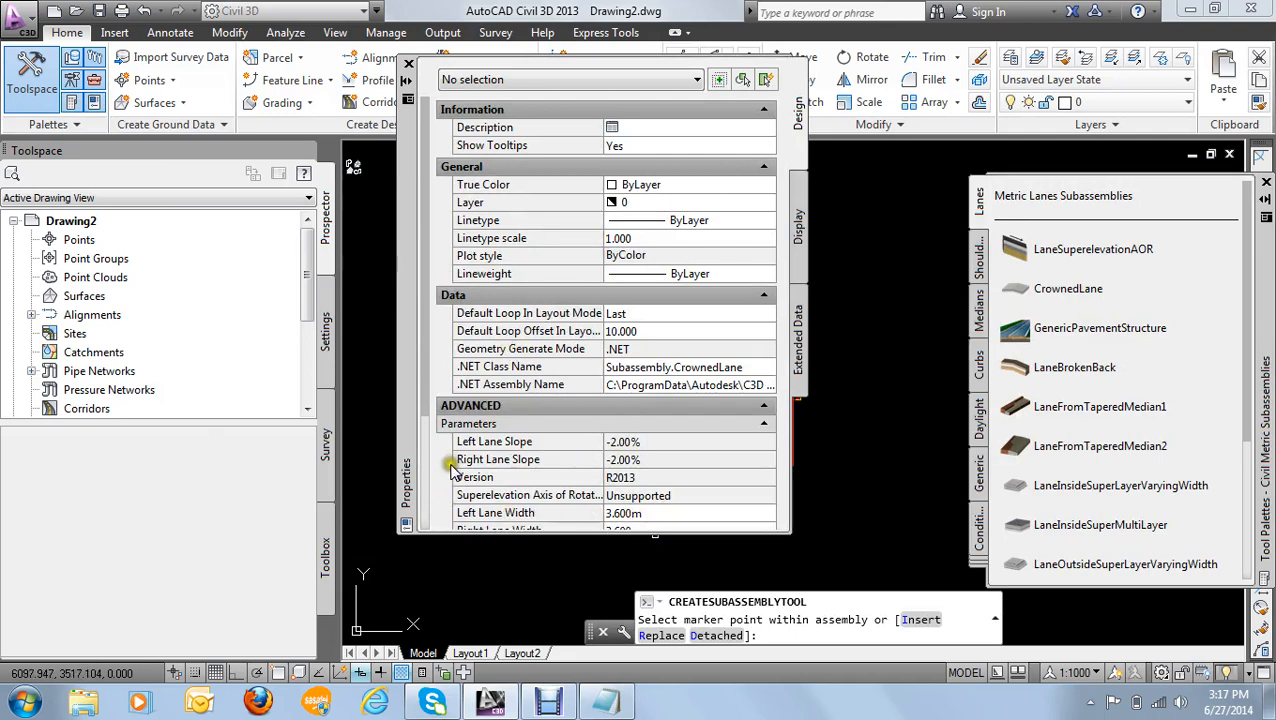
pyautogui.moveTo(426, 333); pyautogui.dragTo(418, 497)
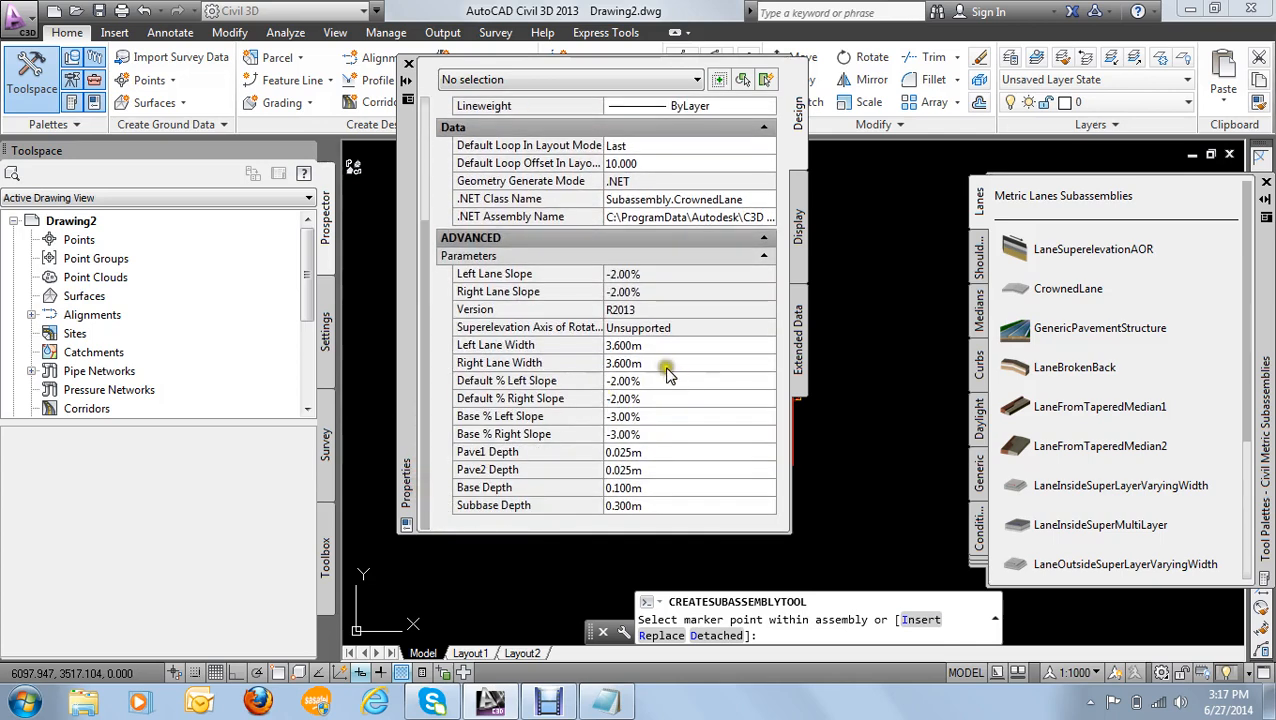
pyautogui.click(658, 346)
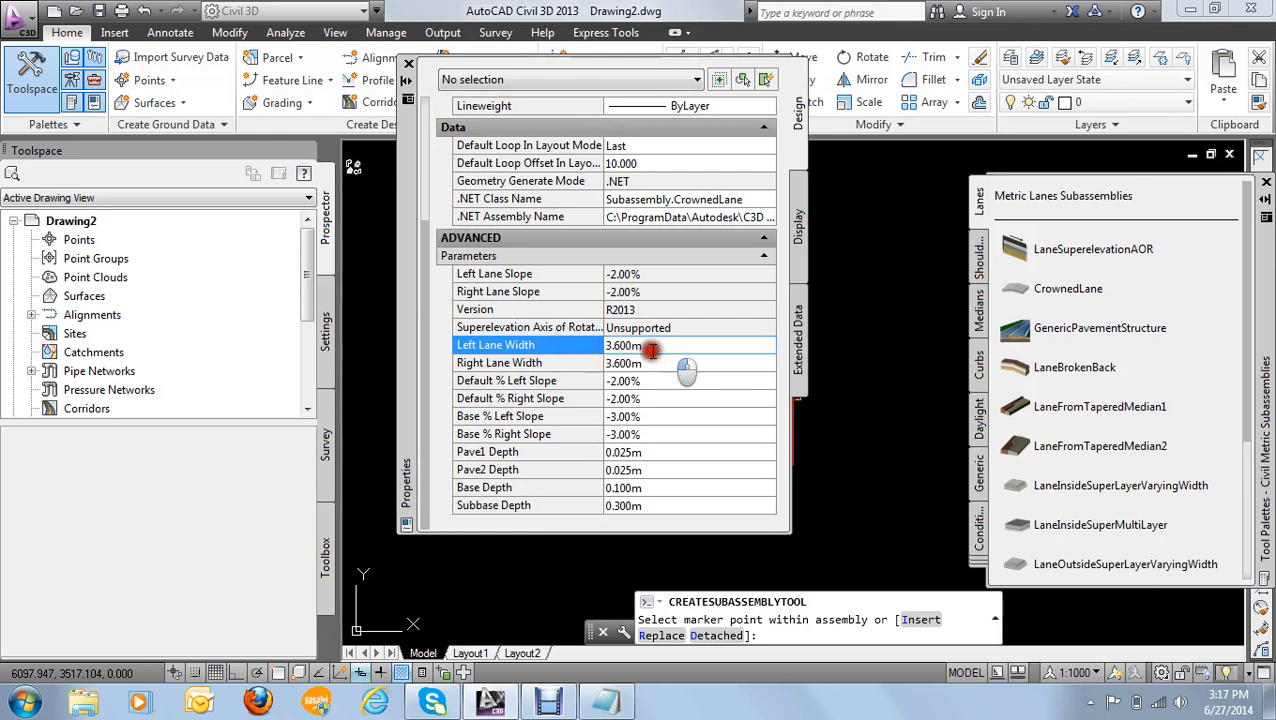
pyautogui.click(515, 343)
pyautogui.write('22')
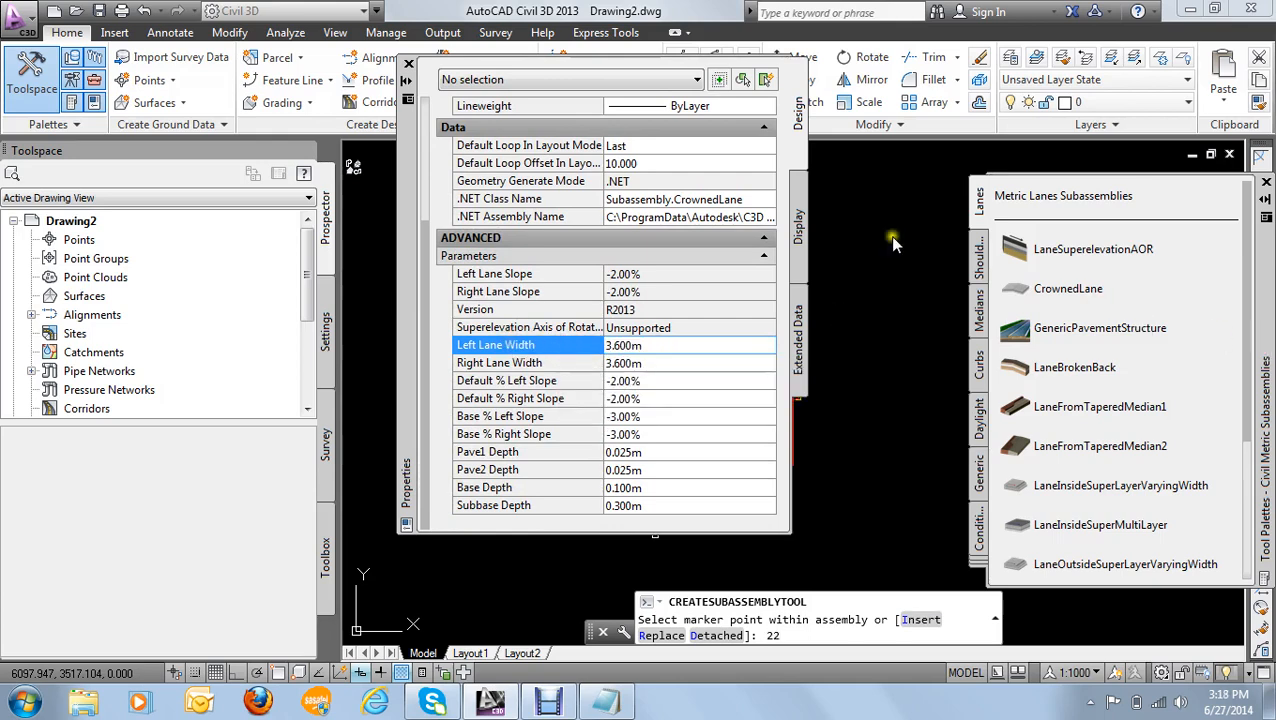
pyautogui.write('22')
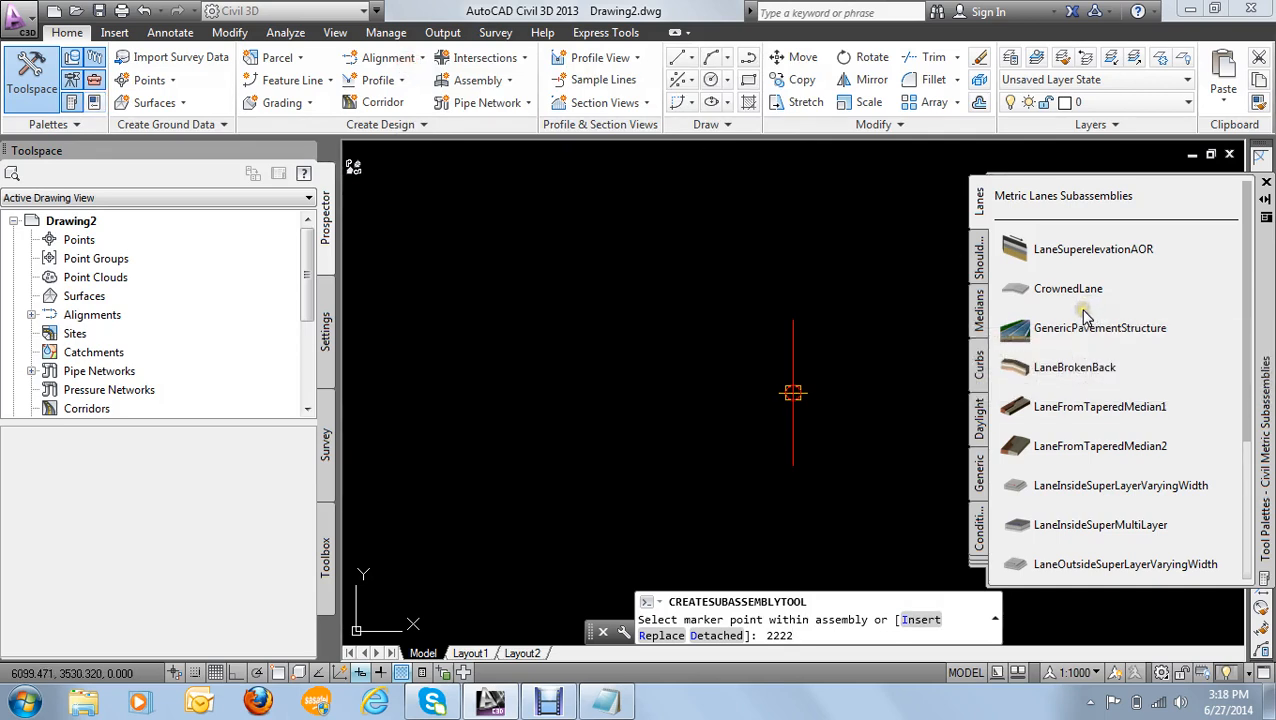
pyautogui.press('Escape')
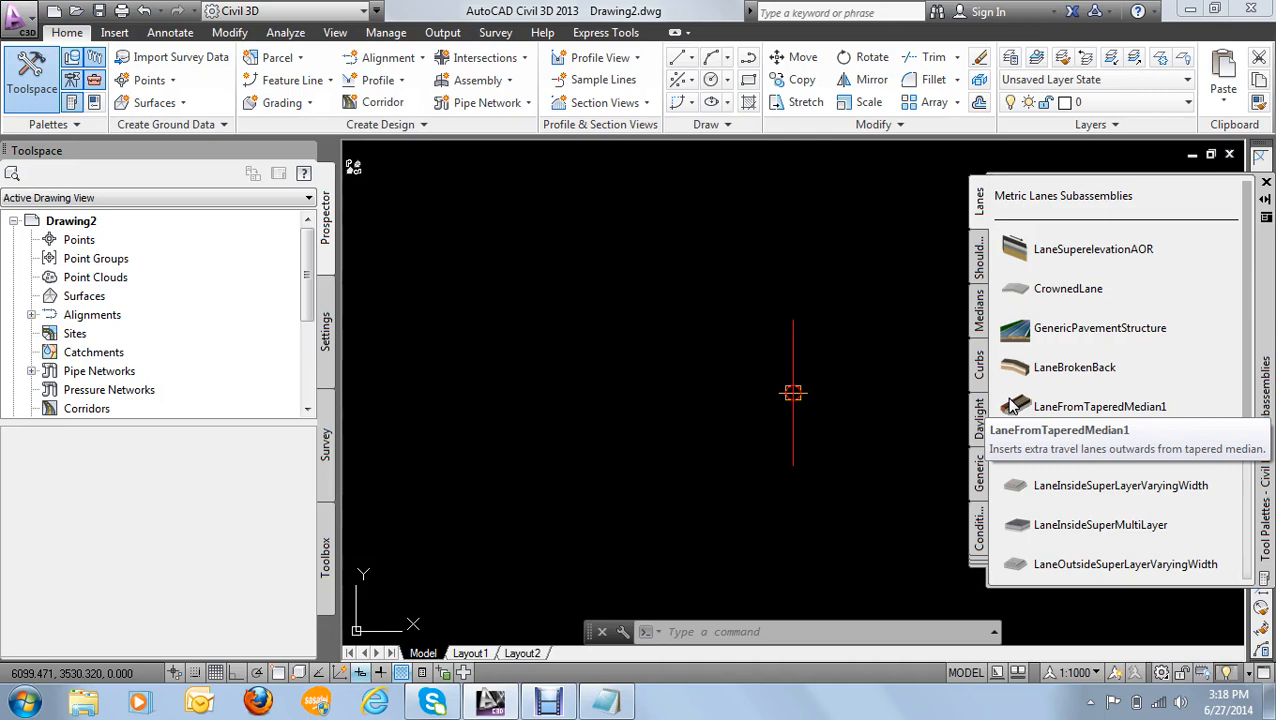
# Step: Start inserting the LaneSuperelevationAOR subassembly, try to edit its width parameter, and cancel the insertion
pyautogui.click(1067, 252)
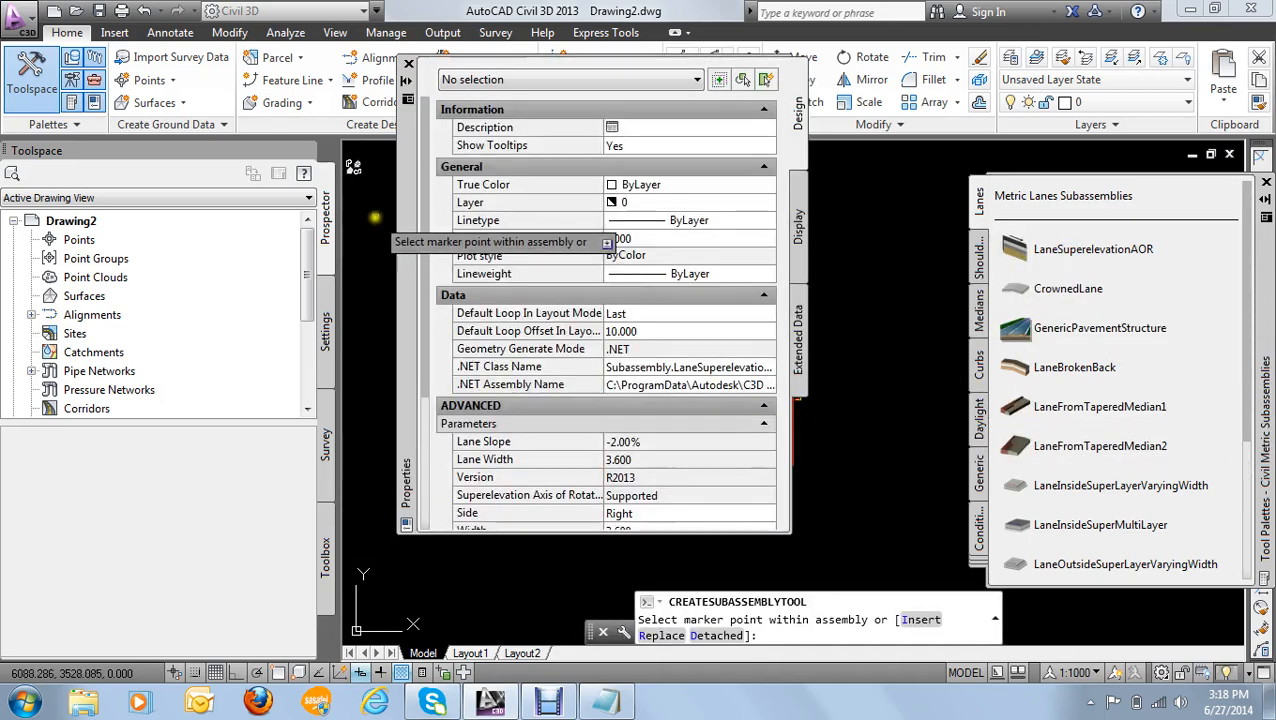
pyautogui.scroll(-5, 421, 273)
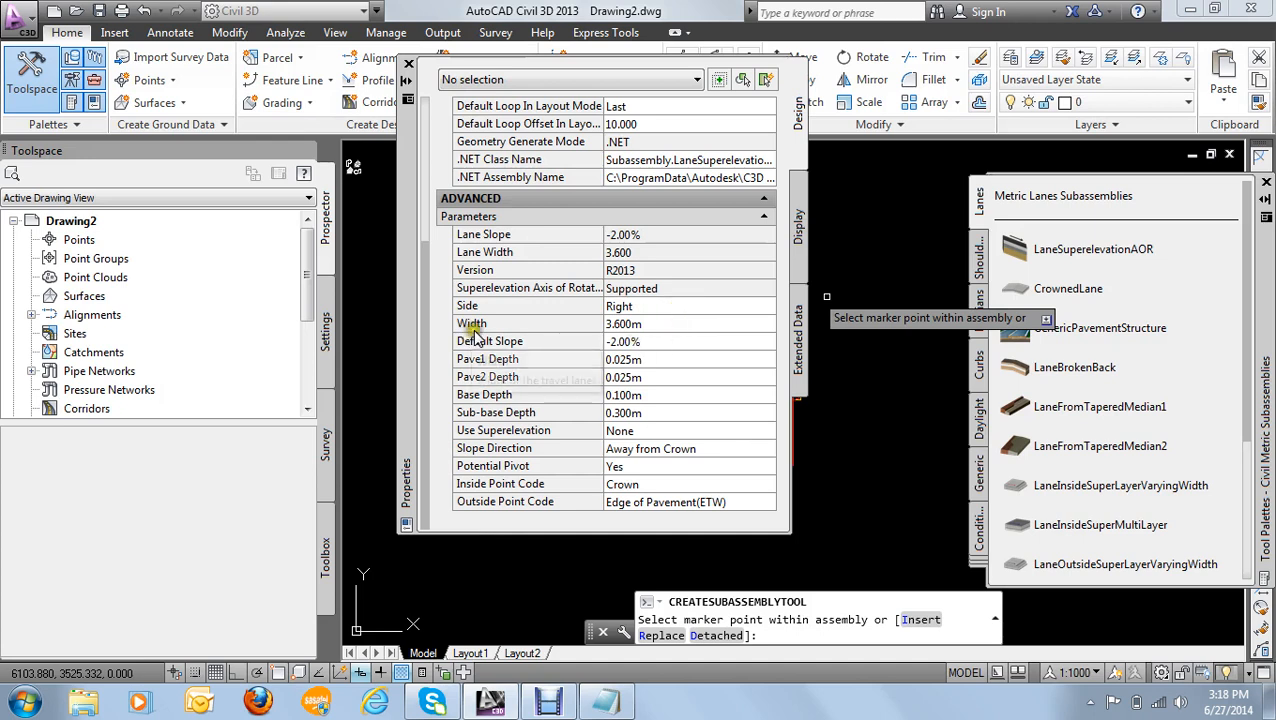
pyautogui.click(669, 325)
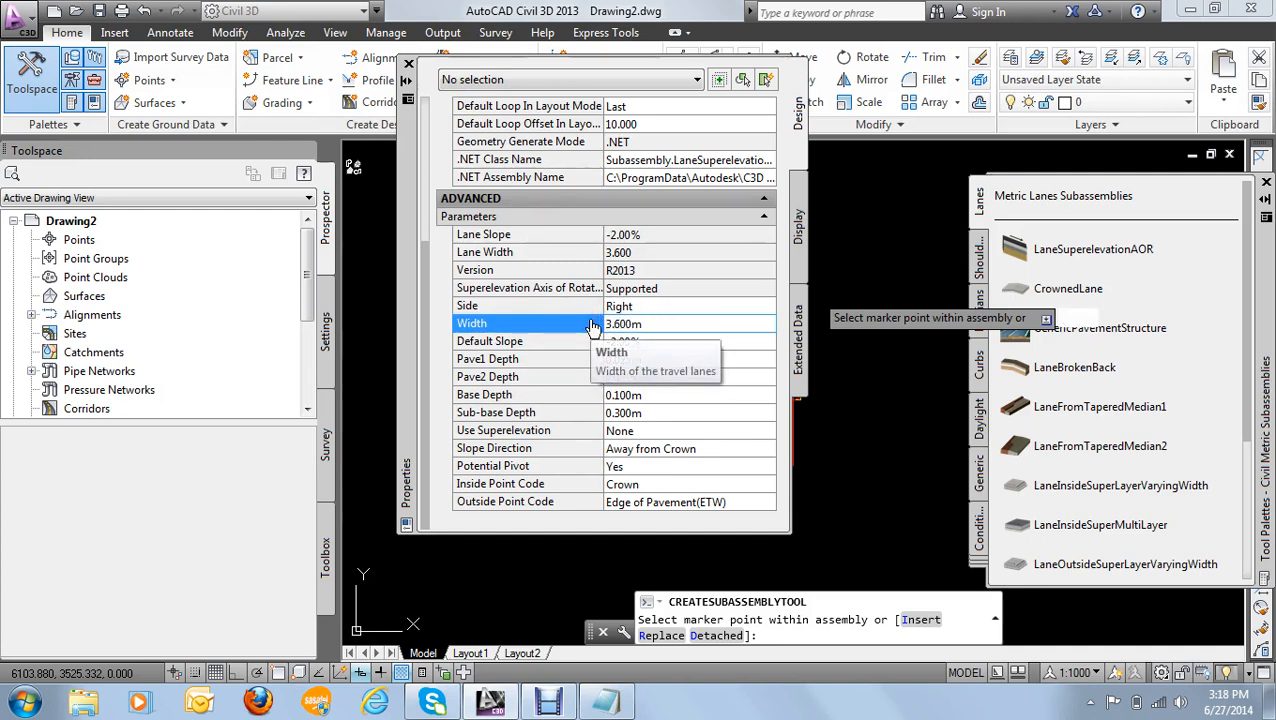
pyautogui.click(408, 65)
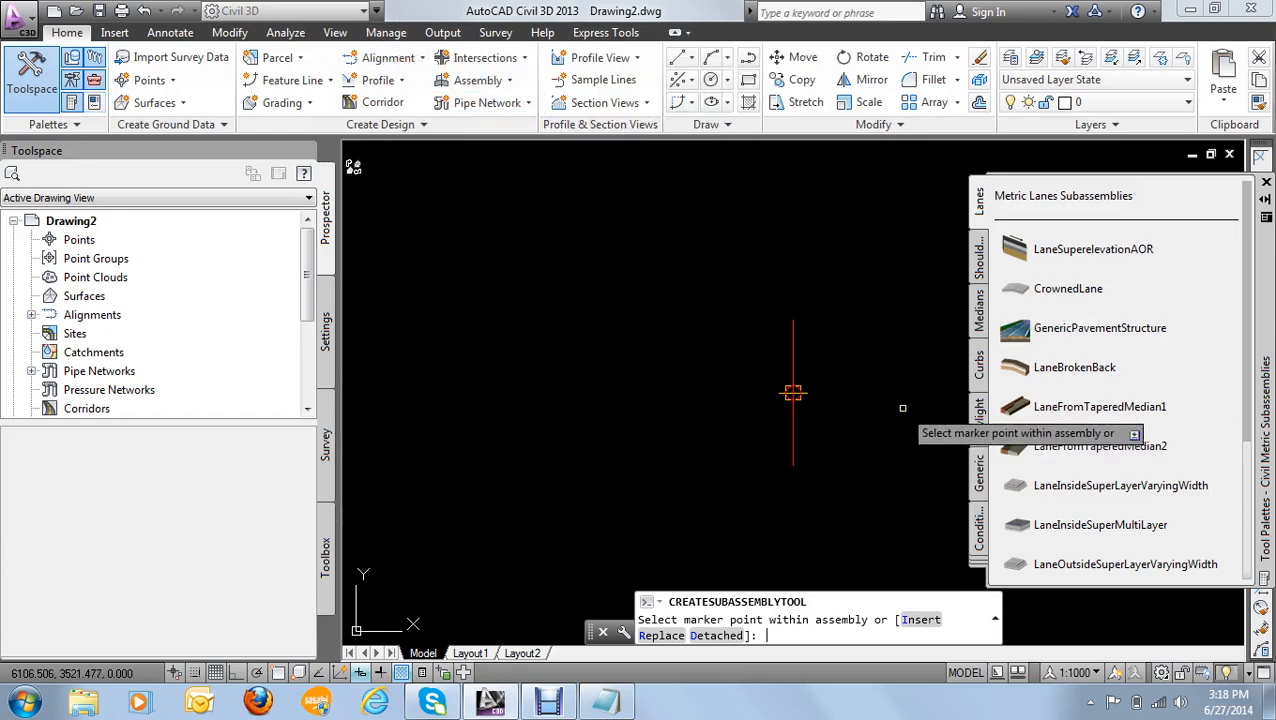
pyautogui.press('Escape')
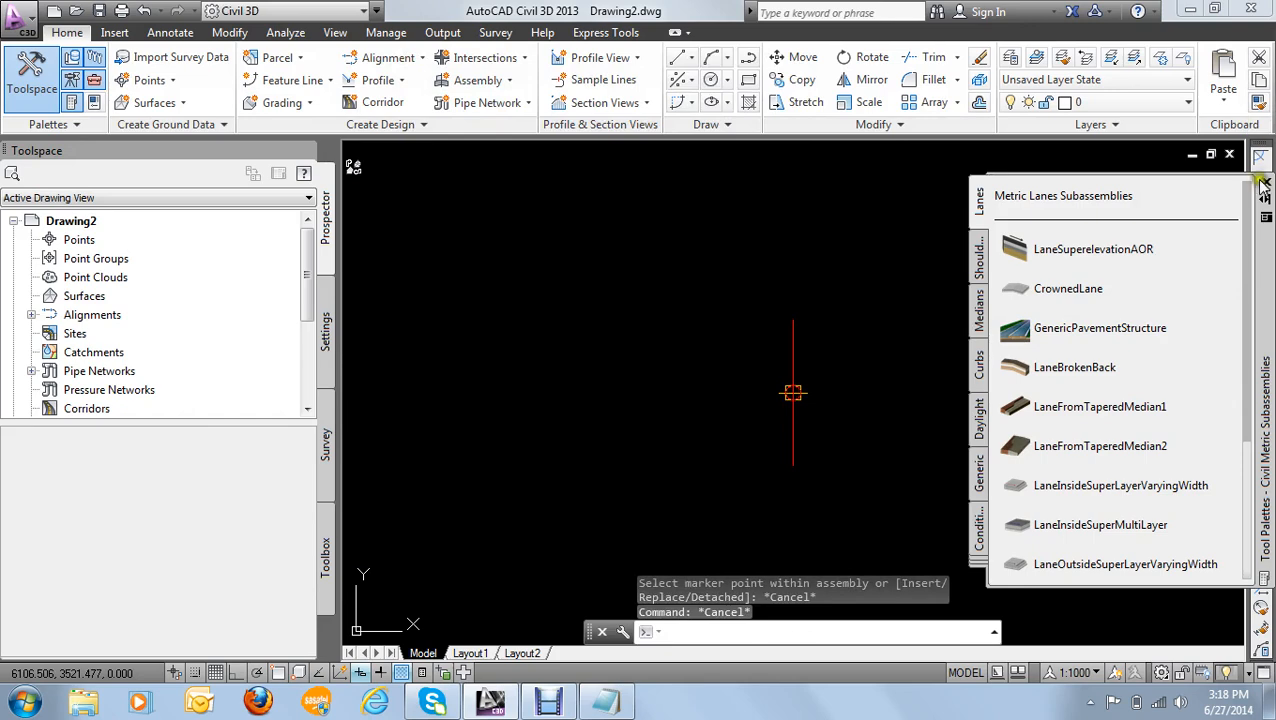
# Step: Close the subassembly tool palettes and close Drawing2 without saving
pyautogui.click(1265, 188)
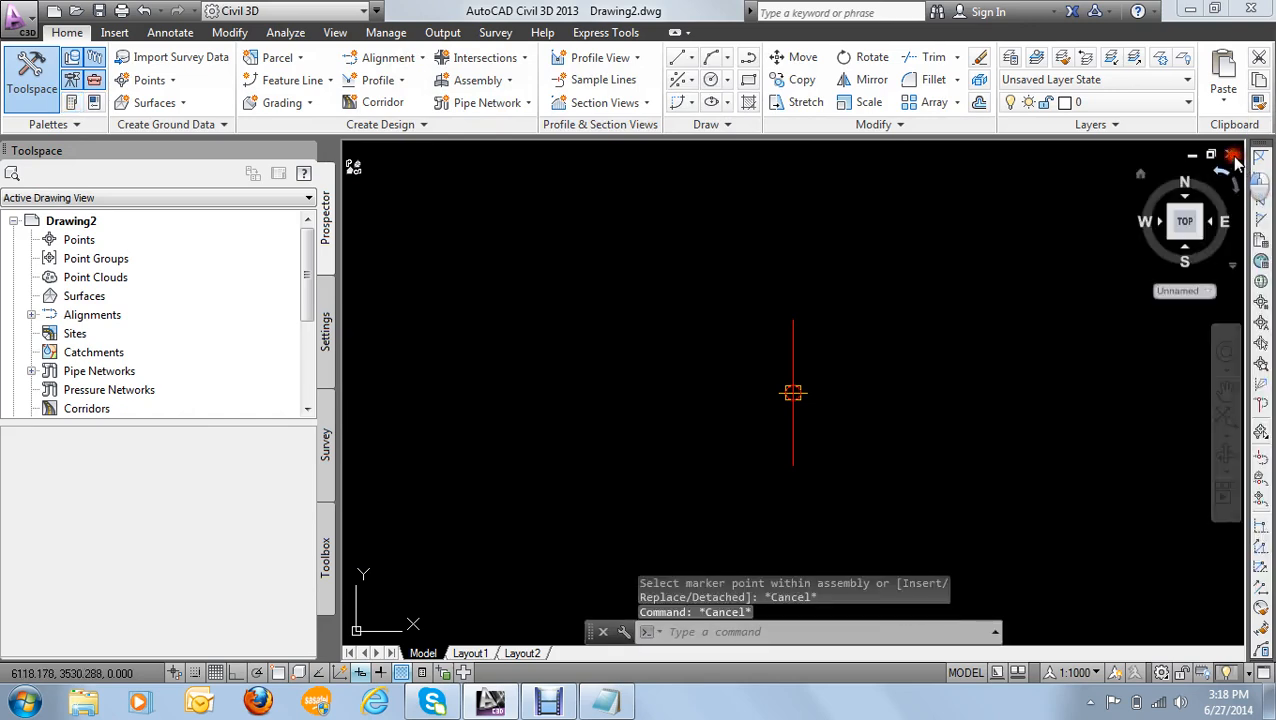
pyautogui.click(1229, 153)
pyautogui.click(672, 393)
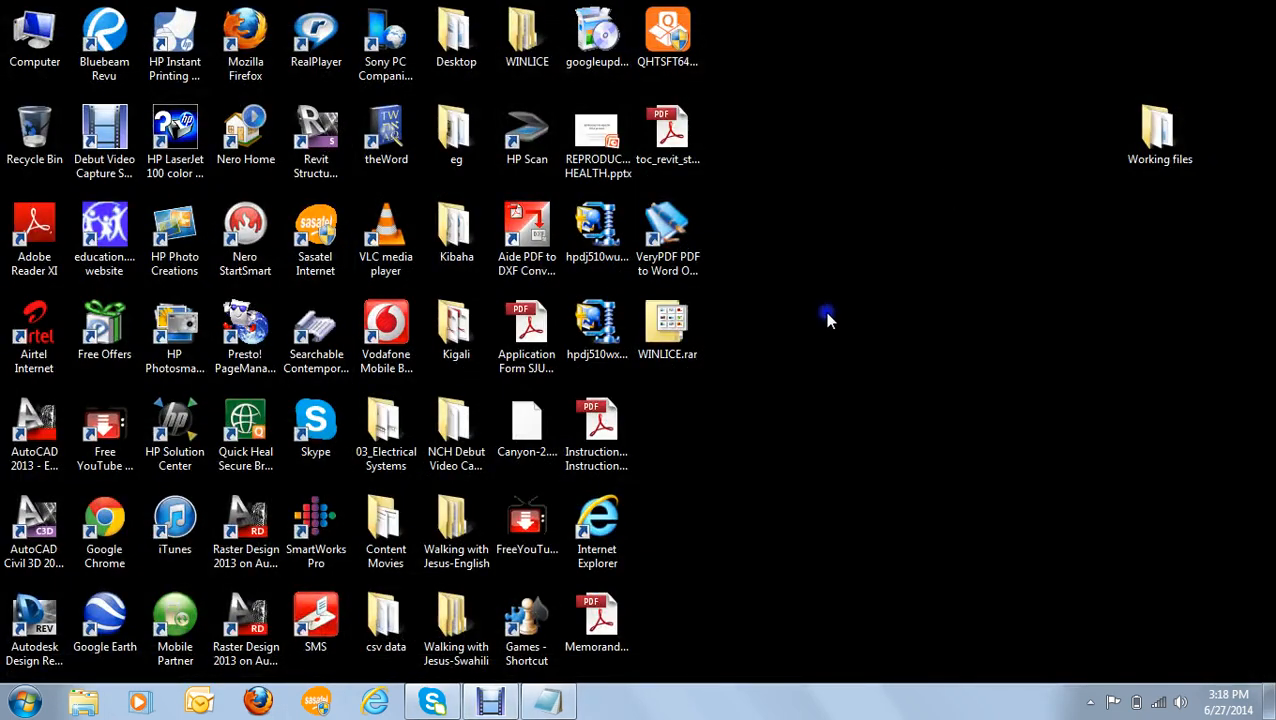
# Step: Refresh the desktop and close the AutoCAD application that has stopped working
pyautogui.rightClick(919, 169)
pyautogui.click(977, 226)
pyautogui.moveTo(957, 179); pyautogui.dragTo(849, 327, button='right')
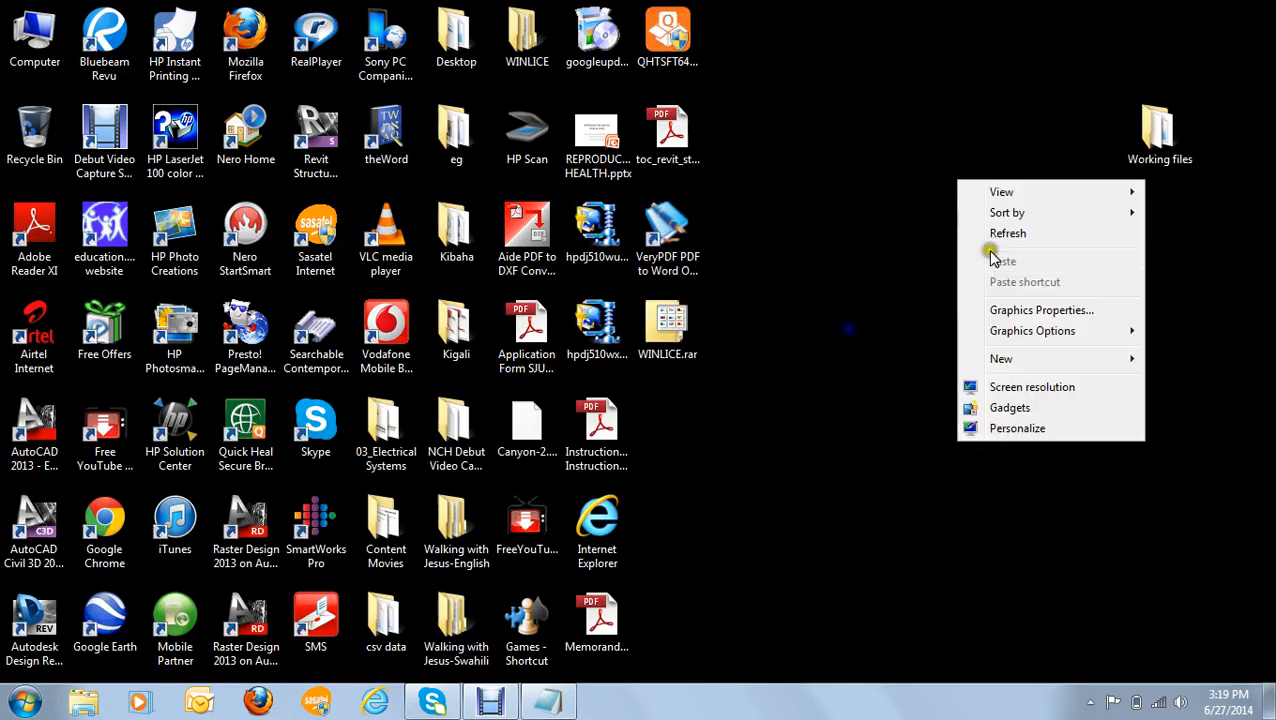
pyautogui.click(1012, 236)
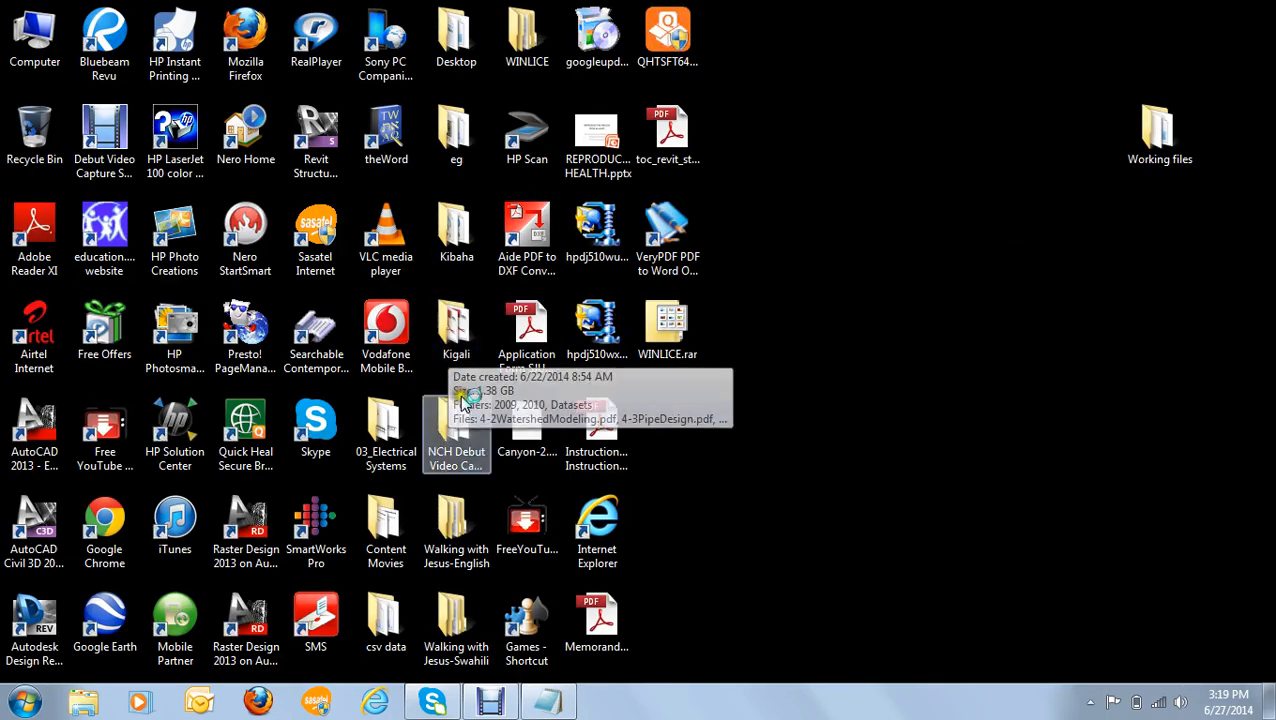
pyautogui.doubleClick(390, 415)
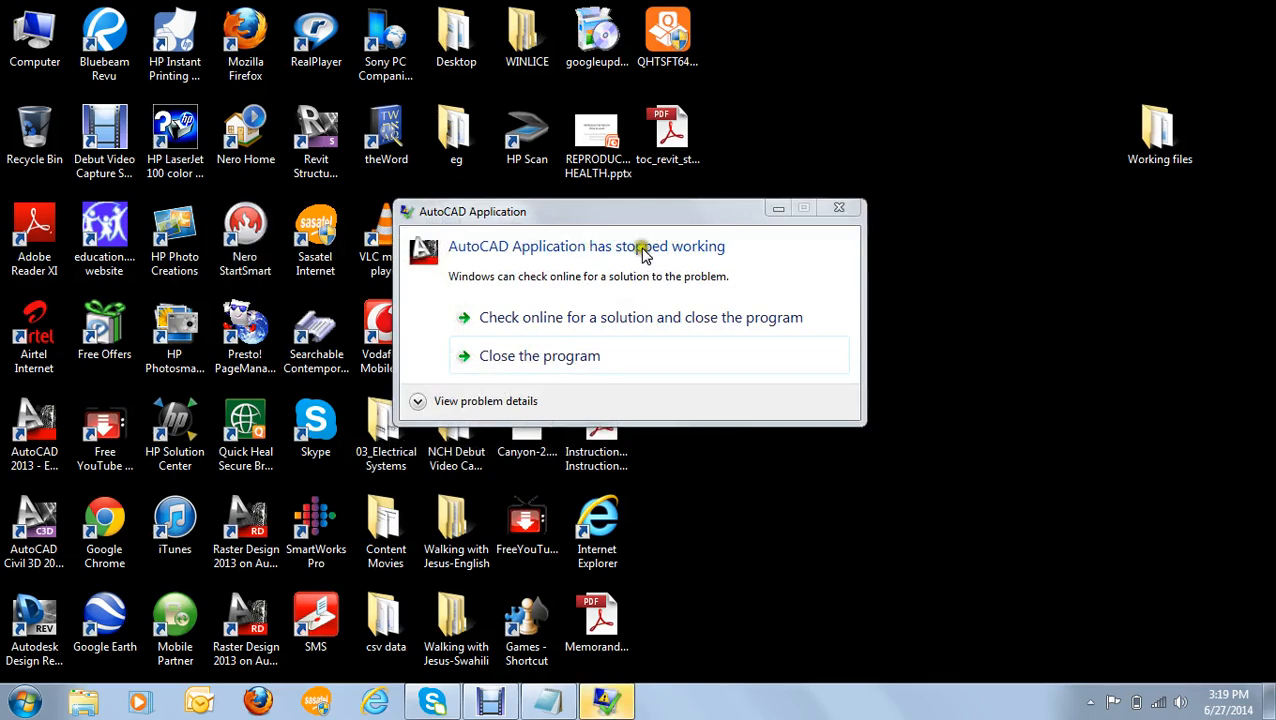
pyautogui.click(559, 368)
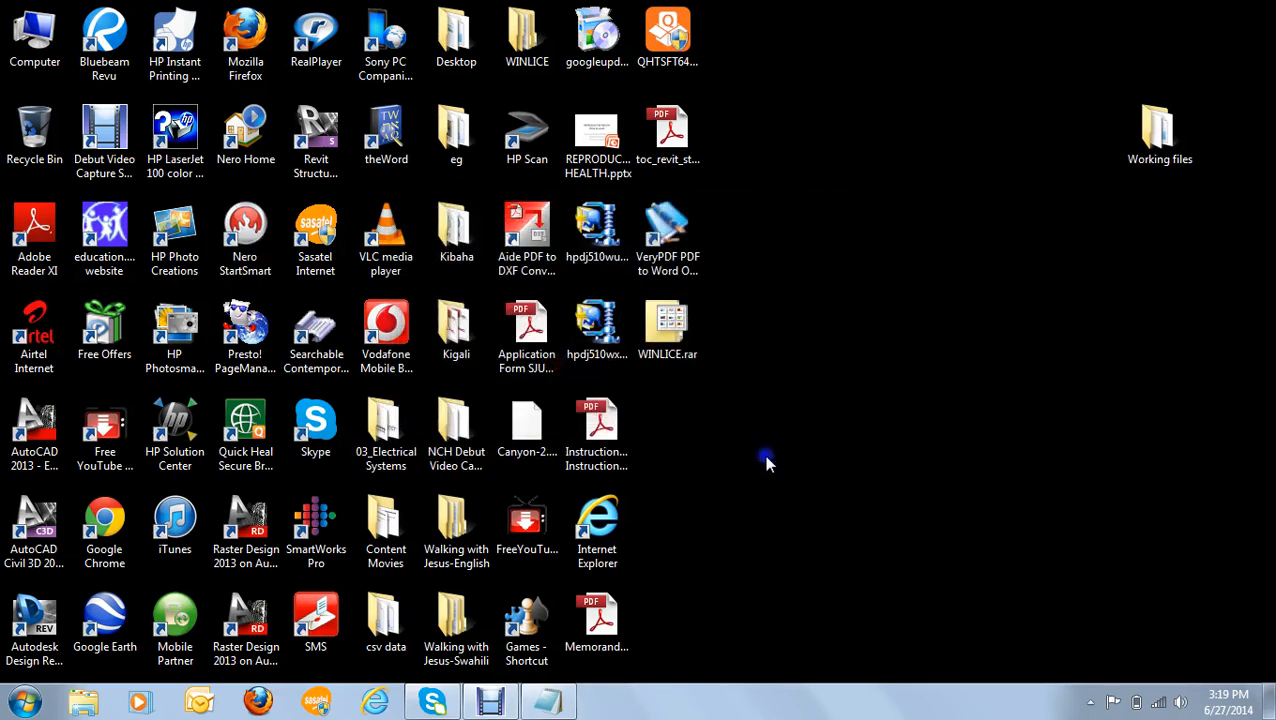
pyautogui.rightClick(928, 356)
pyautogui.click(961, 328)
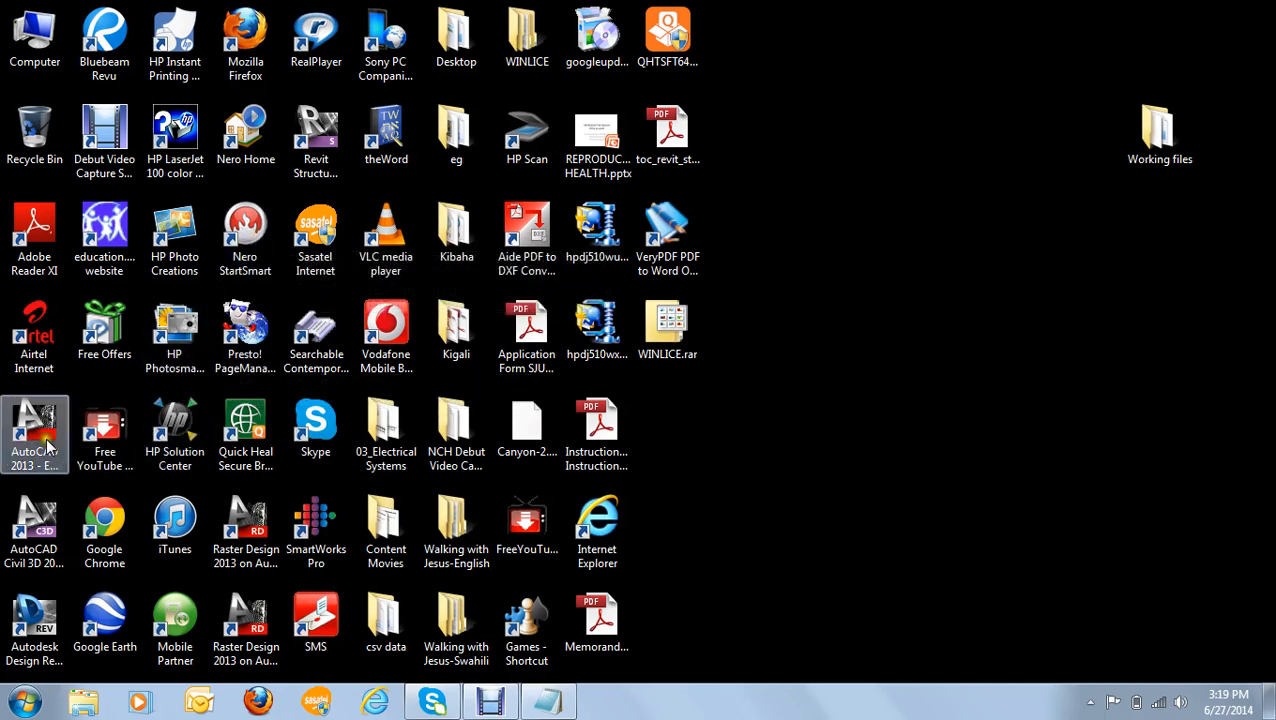
# Step: Launch AutoCAD Civil 3D 2013 - English Metric from the desktop and dismiss its welcome screen
pyautogui.click(43, 520)
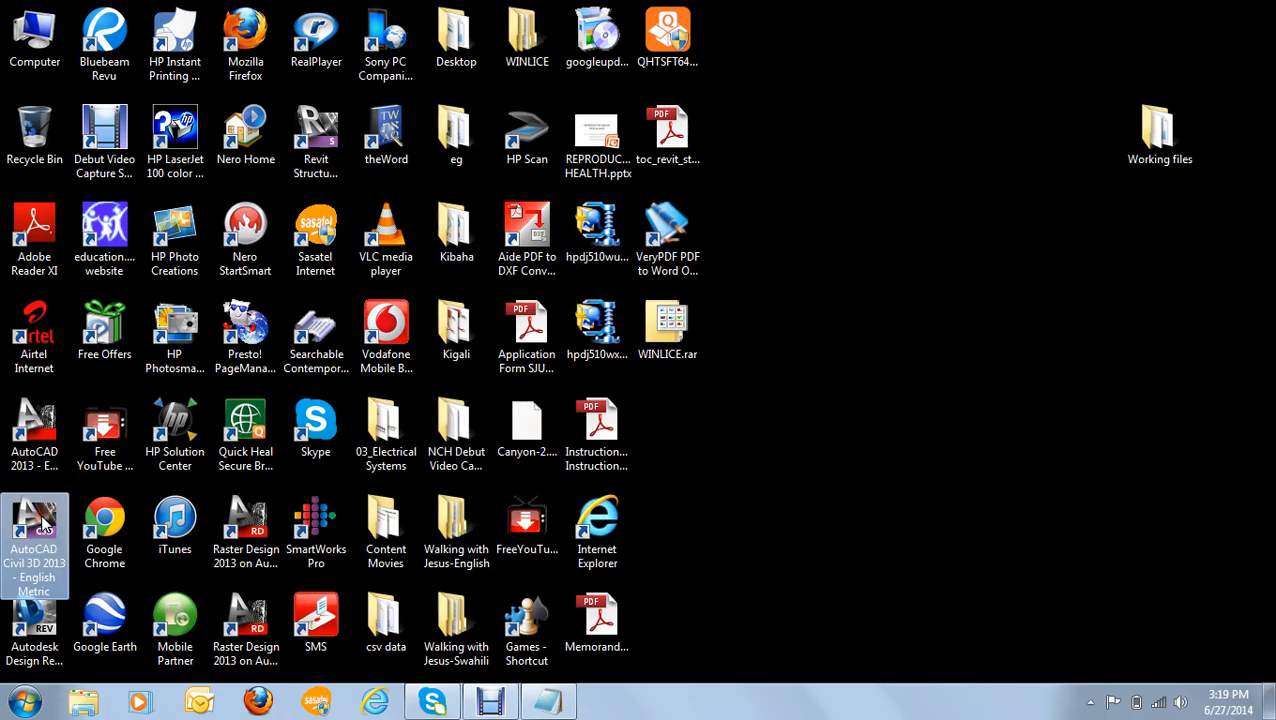
pyautogui.doubleClick(43, 520)
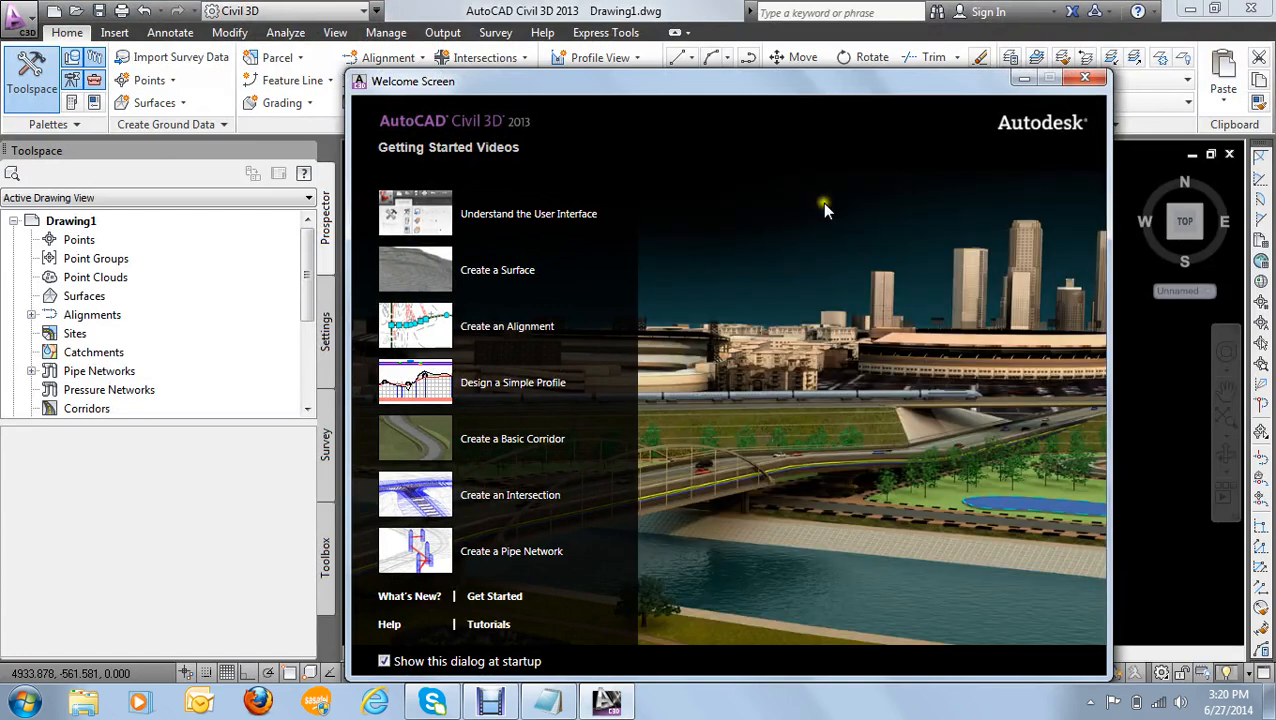
pyautogui.click(1088, 80)
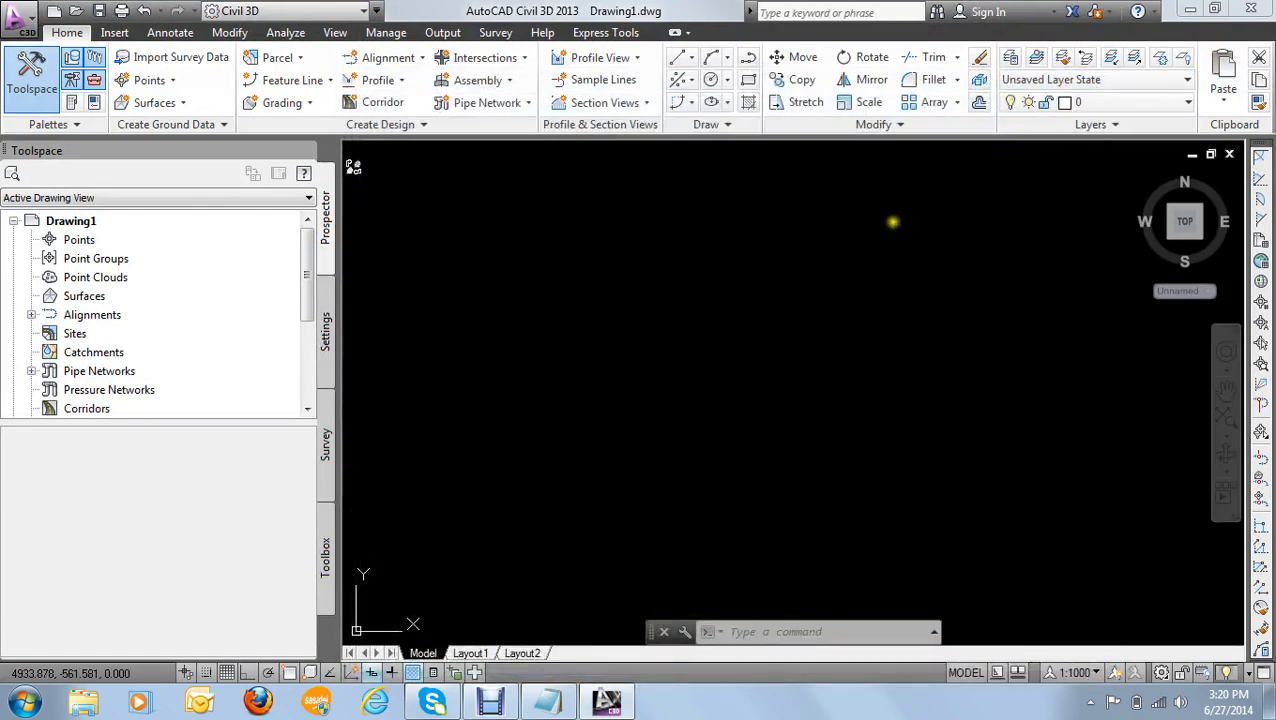
pyautogui.rightClick(600, 276)
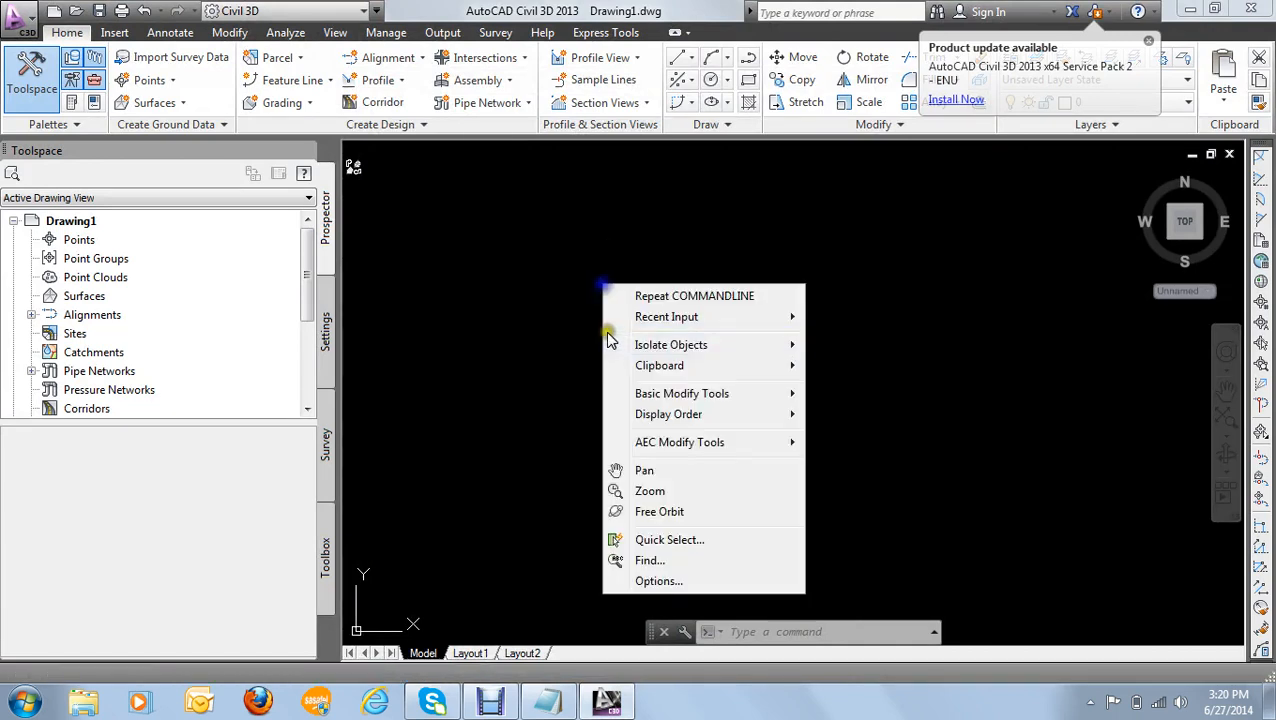
pyautogui.click(558, 296)
pyautogui.click(552, 304)
pyautogui.click(384, 259)
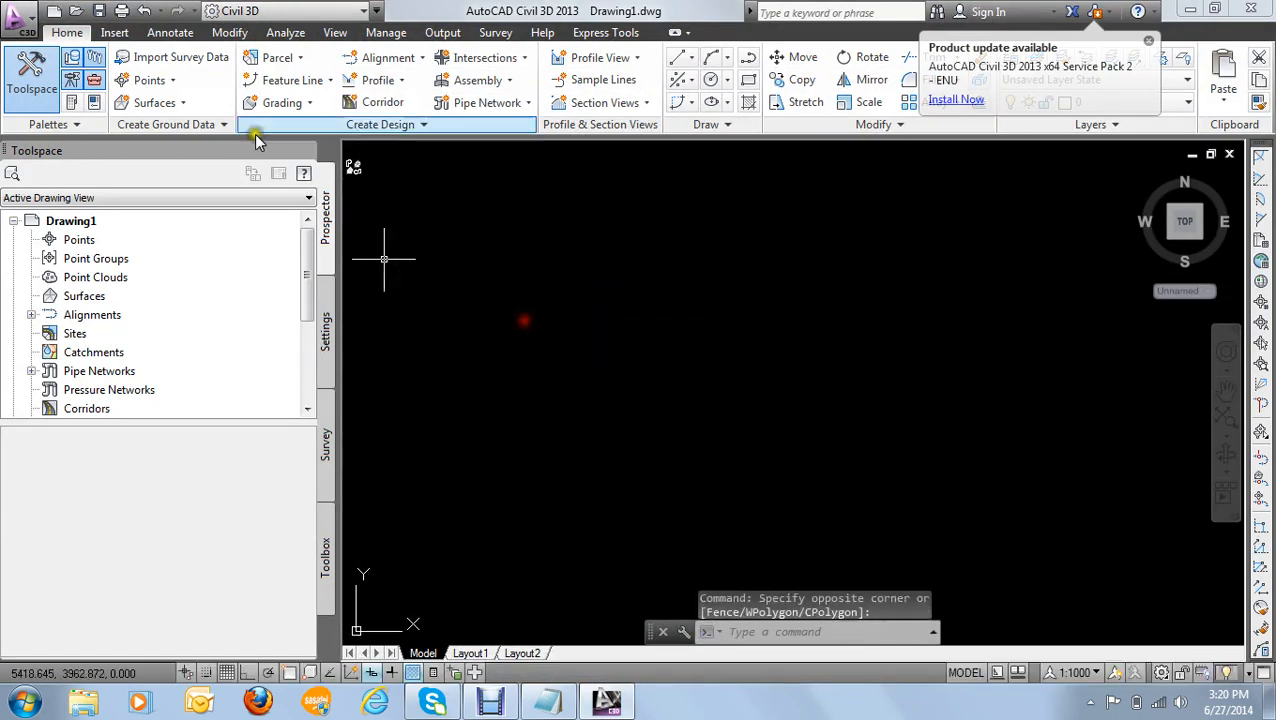
# Step: Create an assembly named Assembly - 1 of type Undivided Crowned Road and place its baseline near the drawing's centre
pyautogui.click(508, 82)
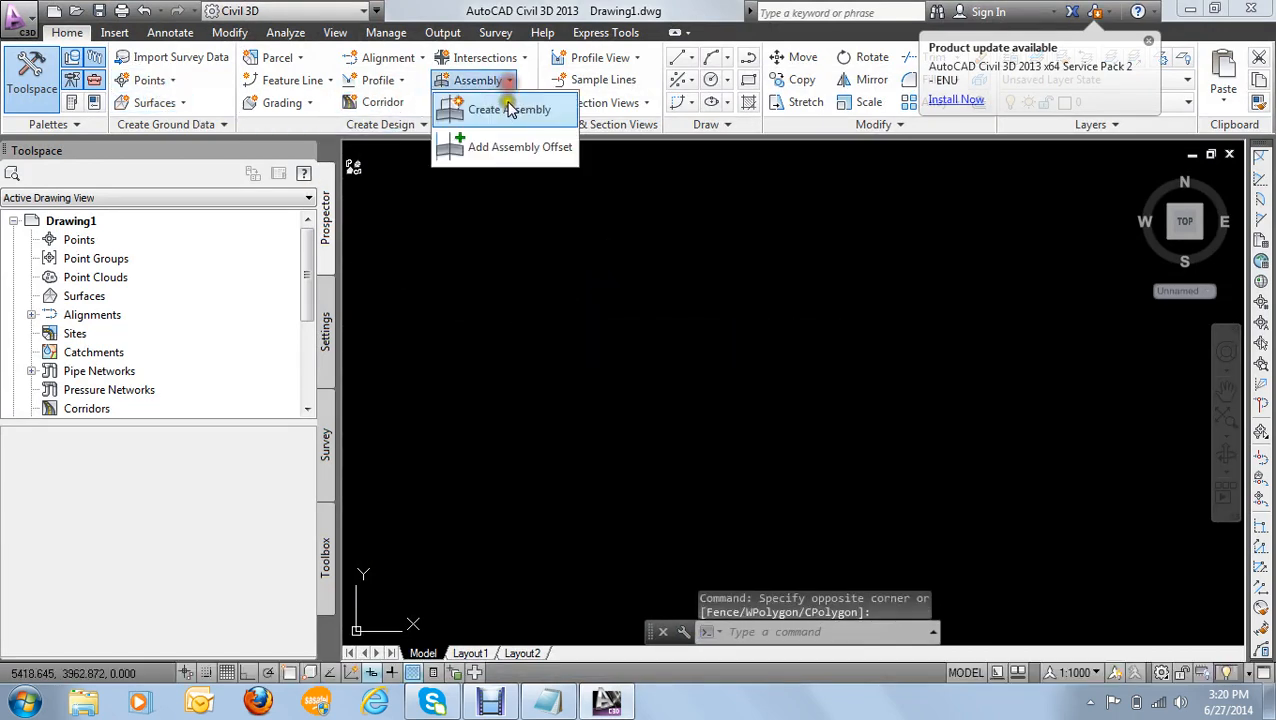
pyautogui.click(513, 114)
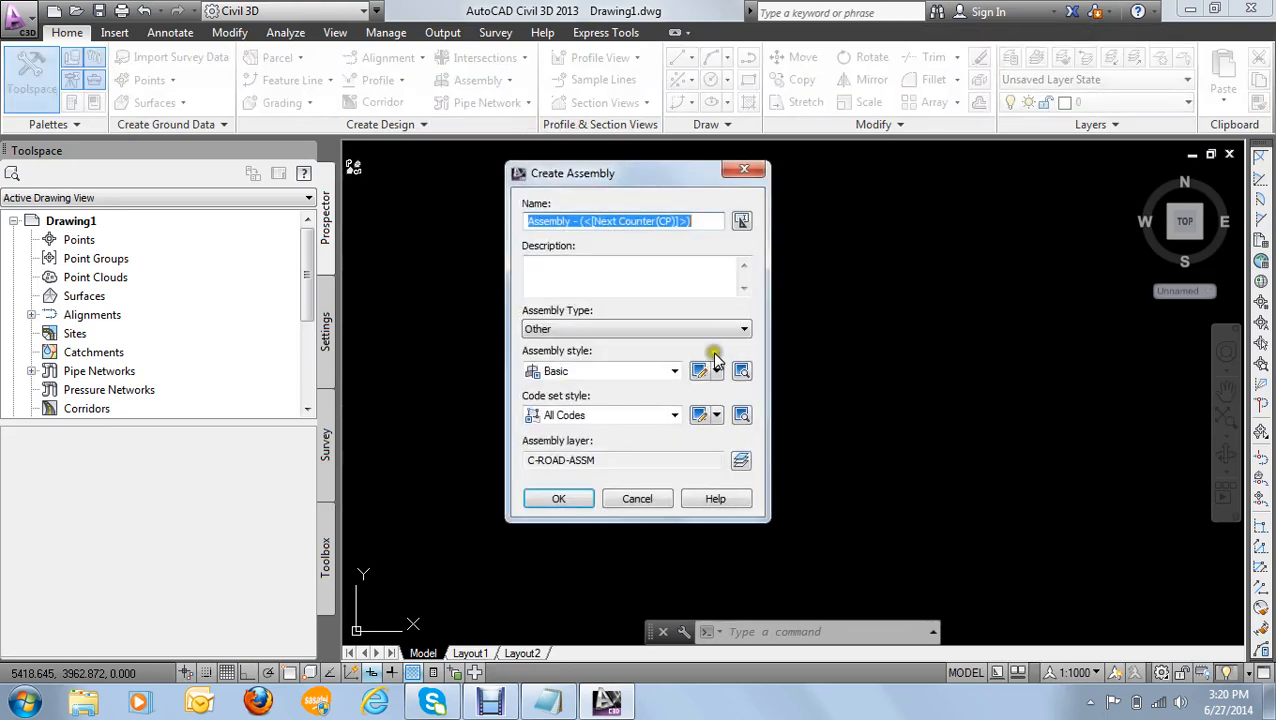
pyautogui.click(690, 221)
pyautogui.moveTo(690, 221); pyautogui.dragTo(571, 218)
pyautogui.press('BackSpace')
pyautogui.write('1')
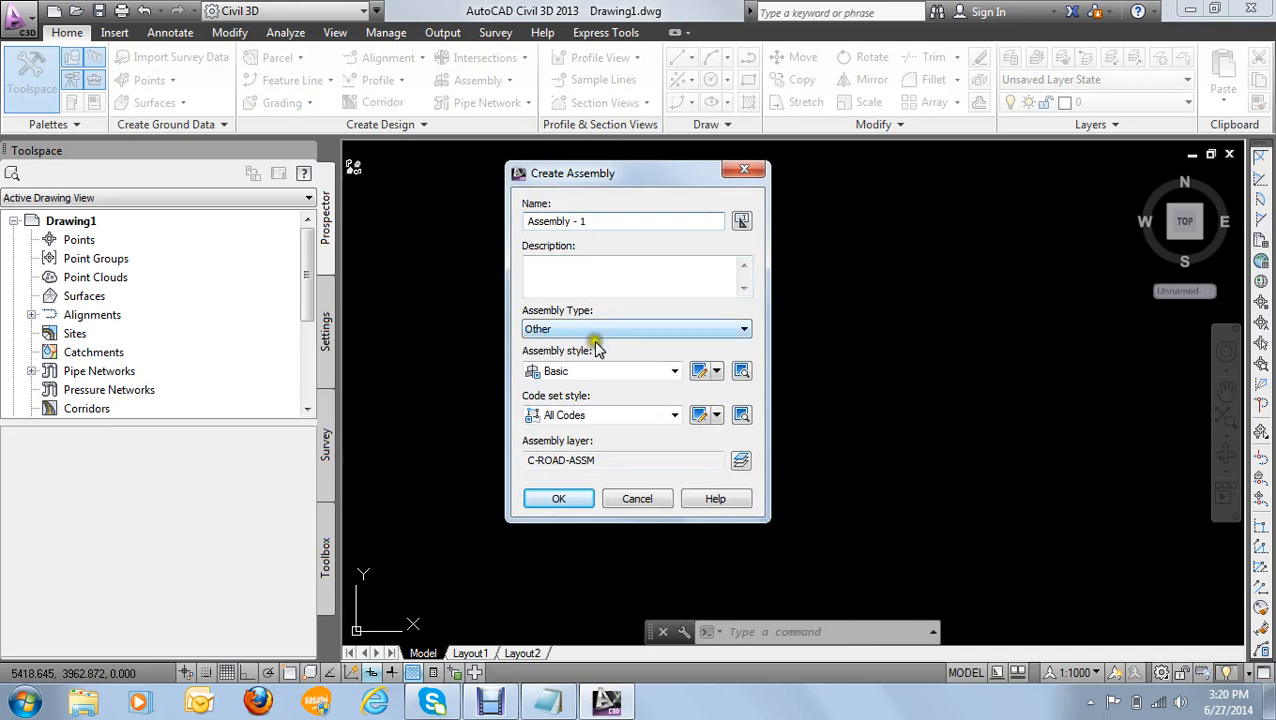
pyautogui.click(598, 330)
pyautogui.click(596, 346)
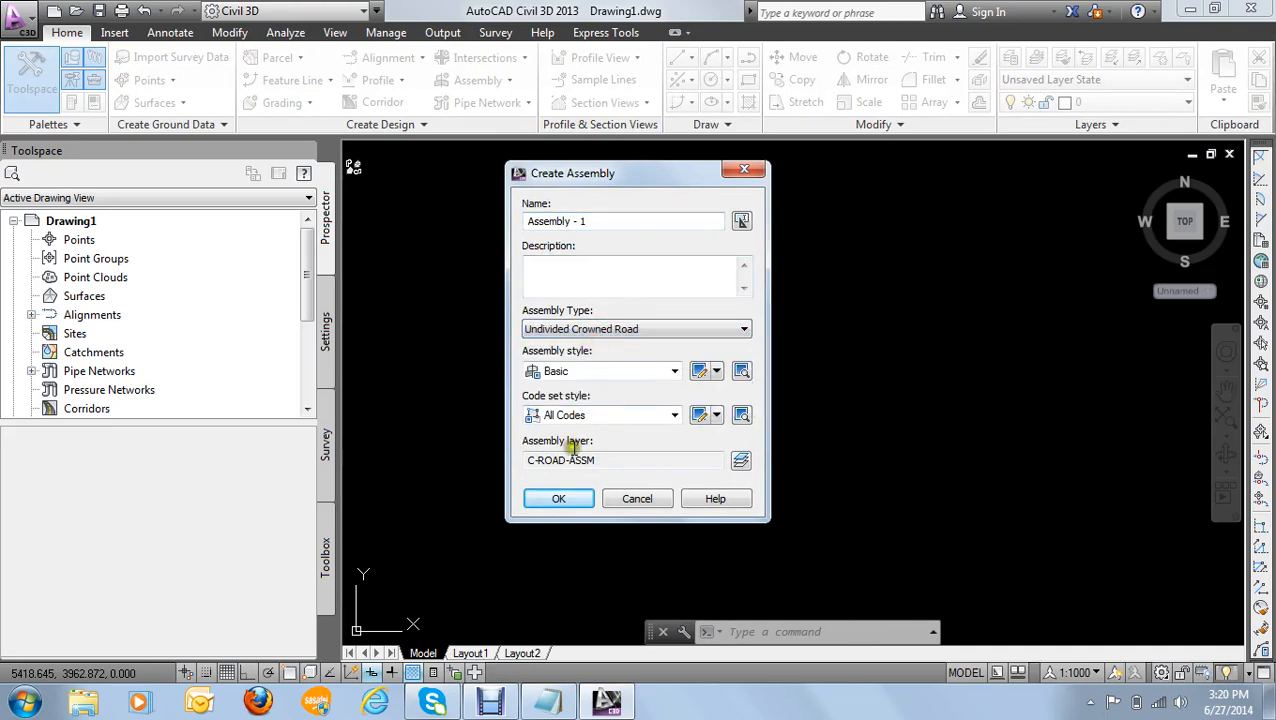
pyautogui.click(561, 499)
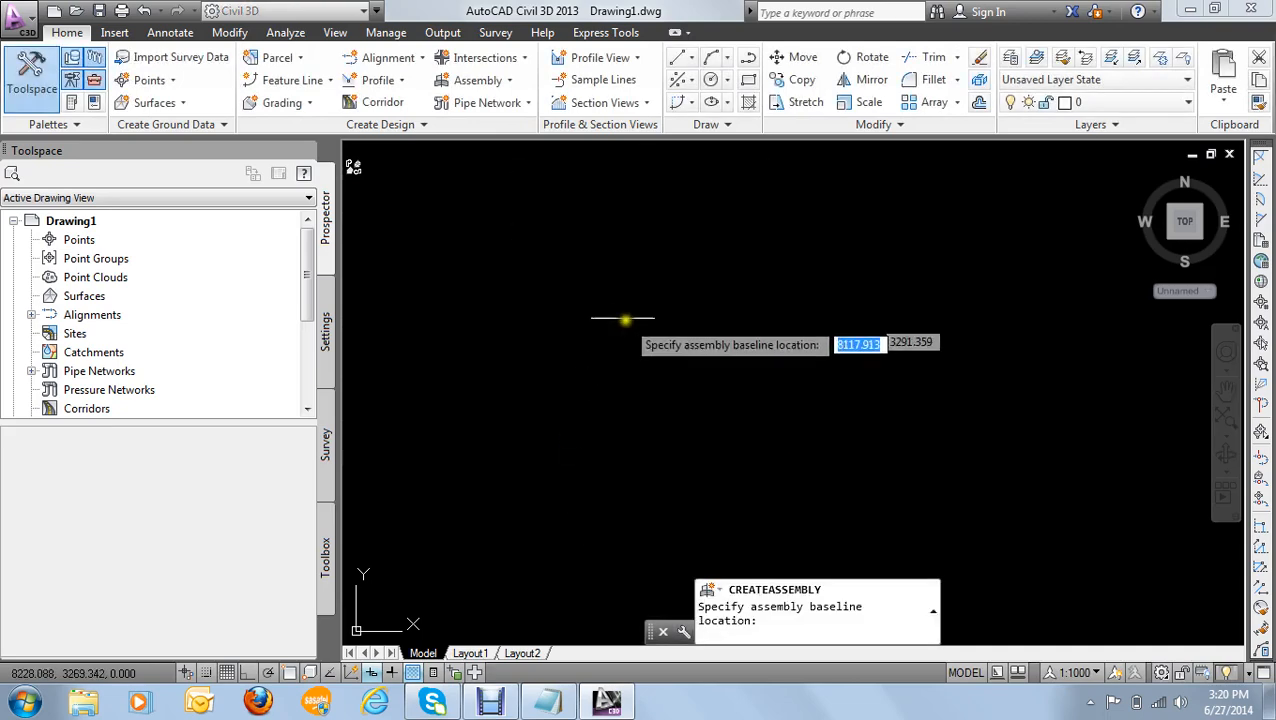
pyautogui.click(656, 333)
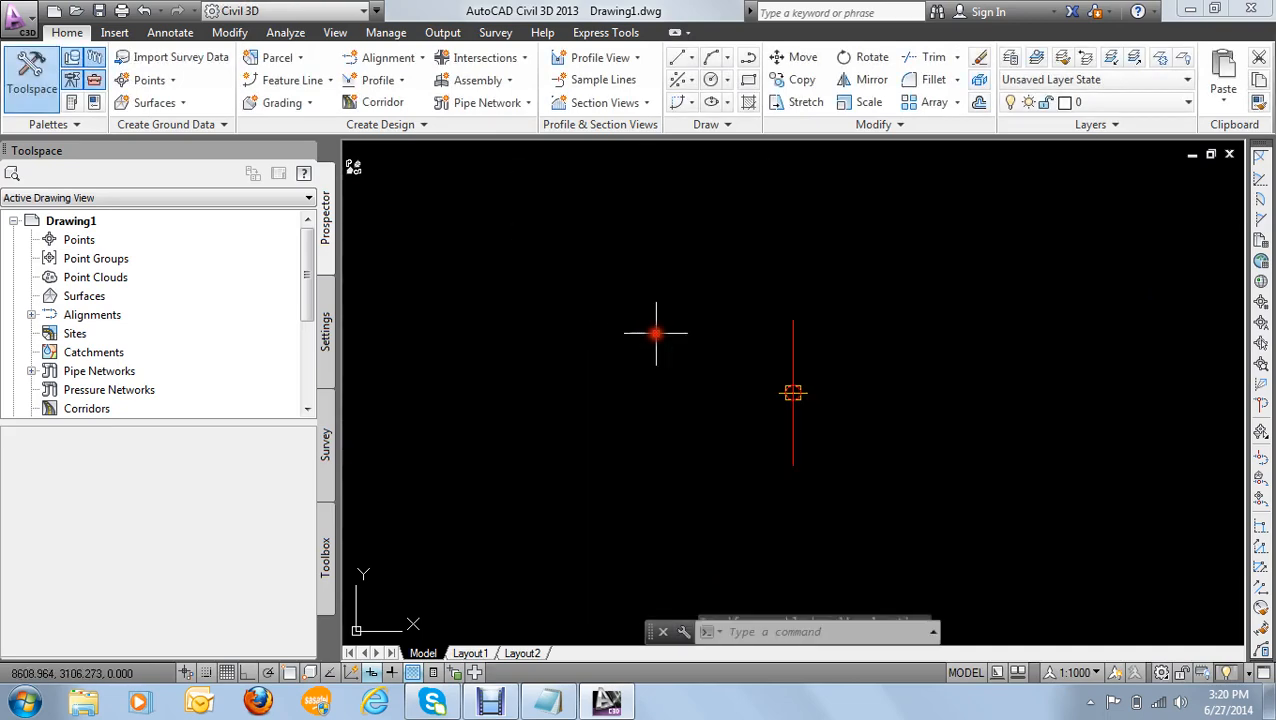
# Step: Start adding a CrownedLane subassembly from the metric lanes and set its left and right lane widths to 3.5 m
pyautogui.click(69, 103)
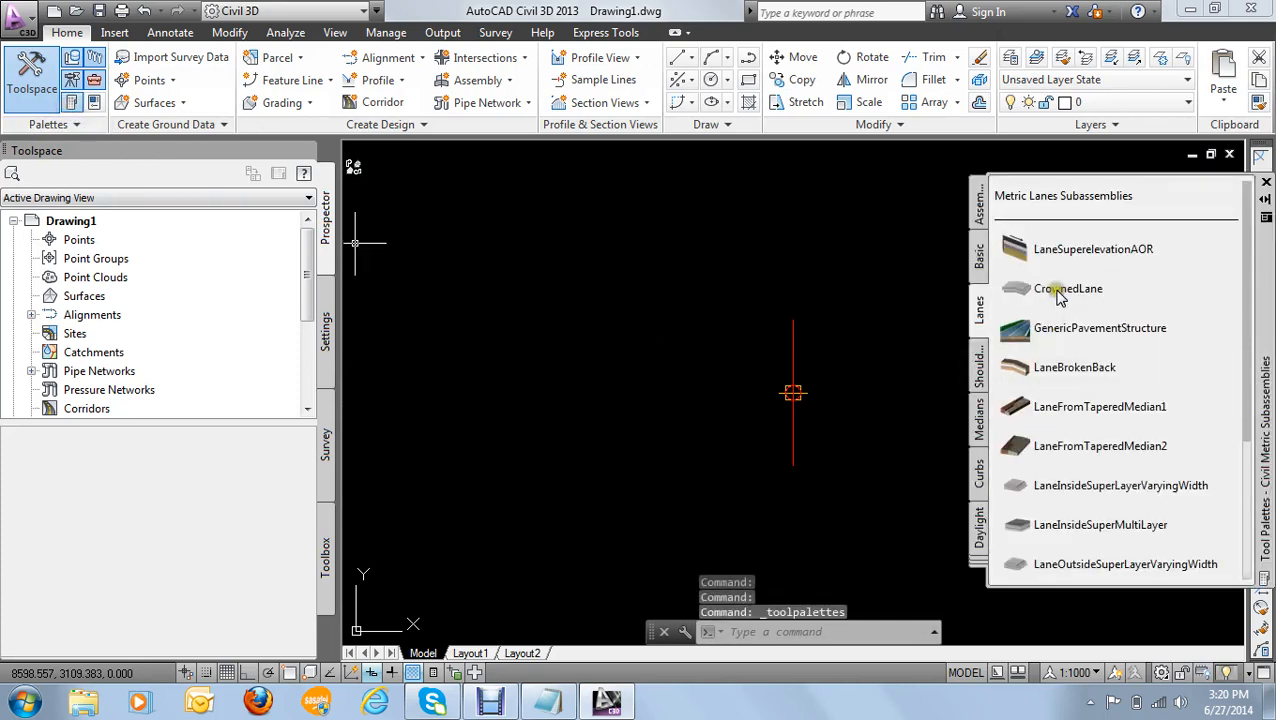
pyautogui.click(1058, 291)
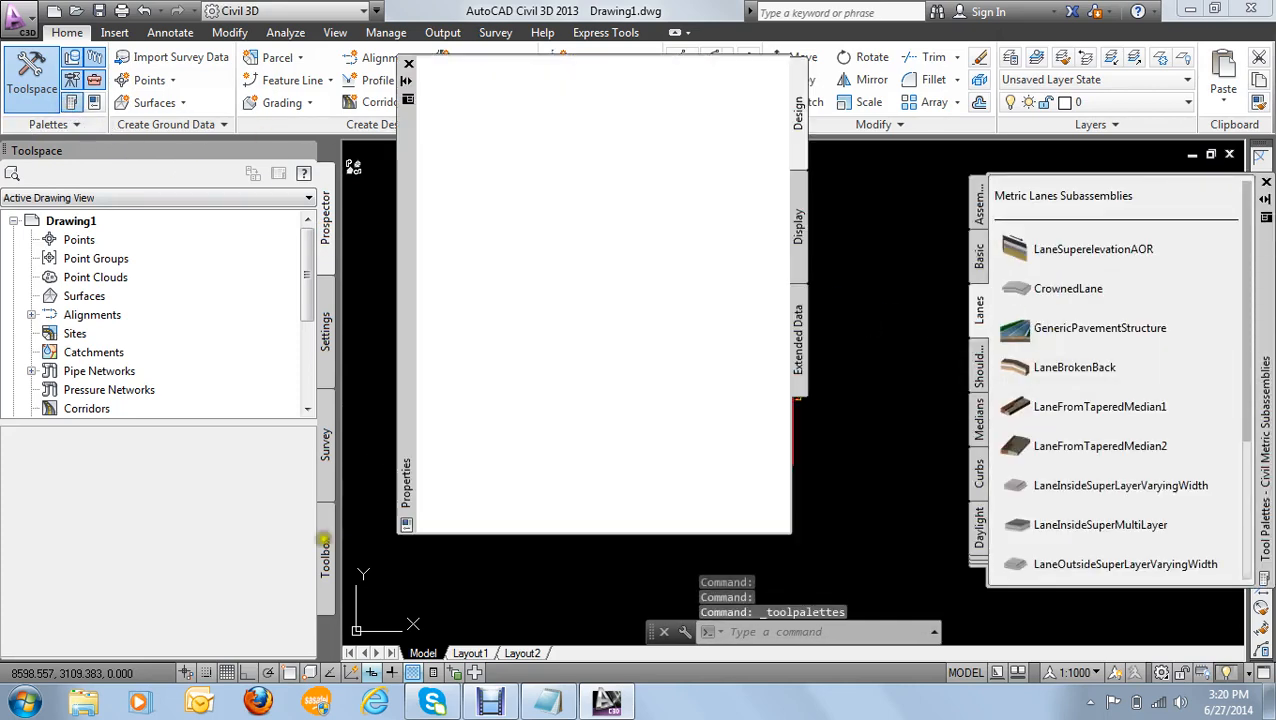
pyautogui.click(652, 514)
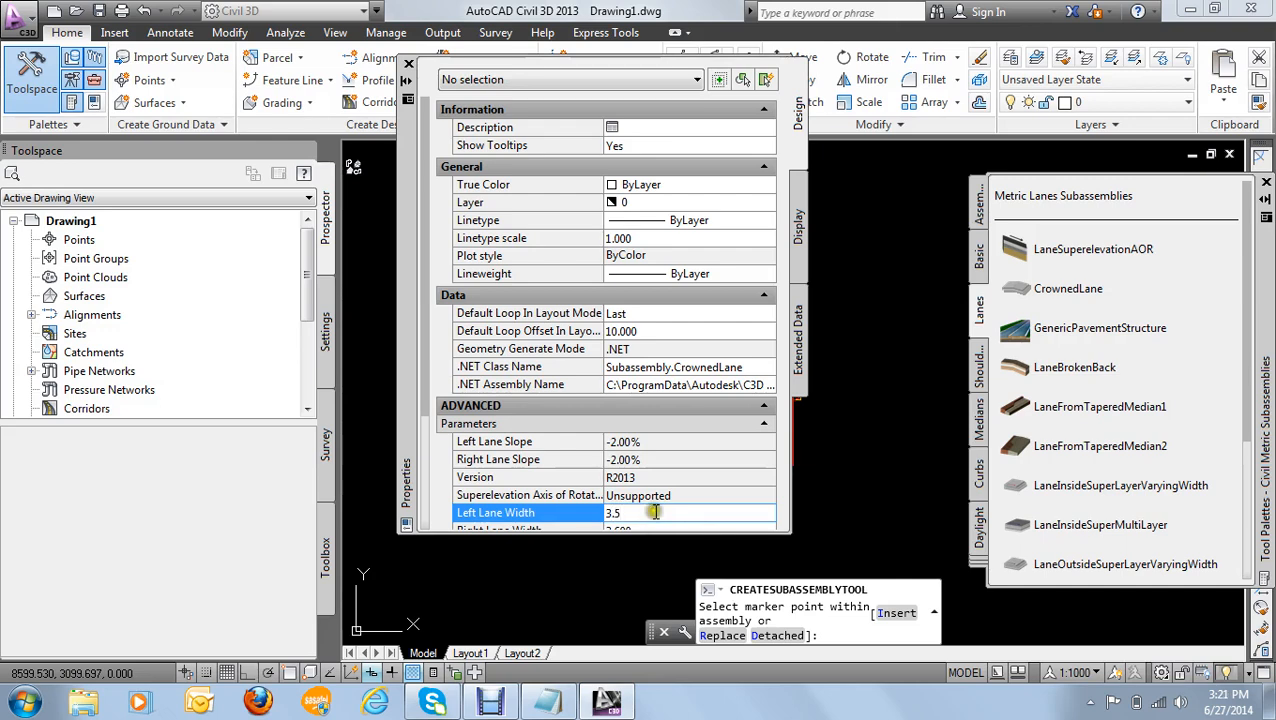
pyautogui.moveTo(425, 367); pyautogui.dragTo(425, 524)
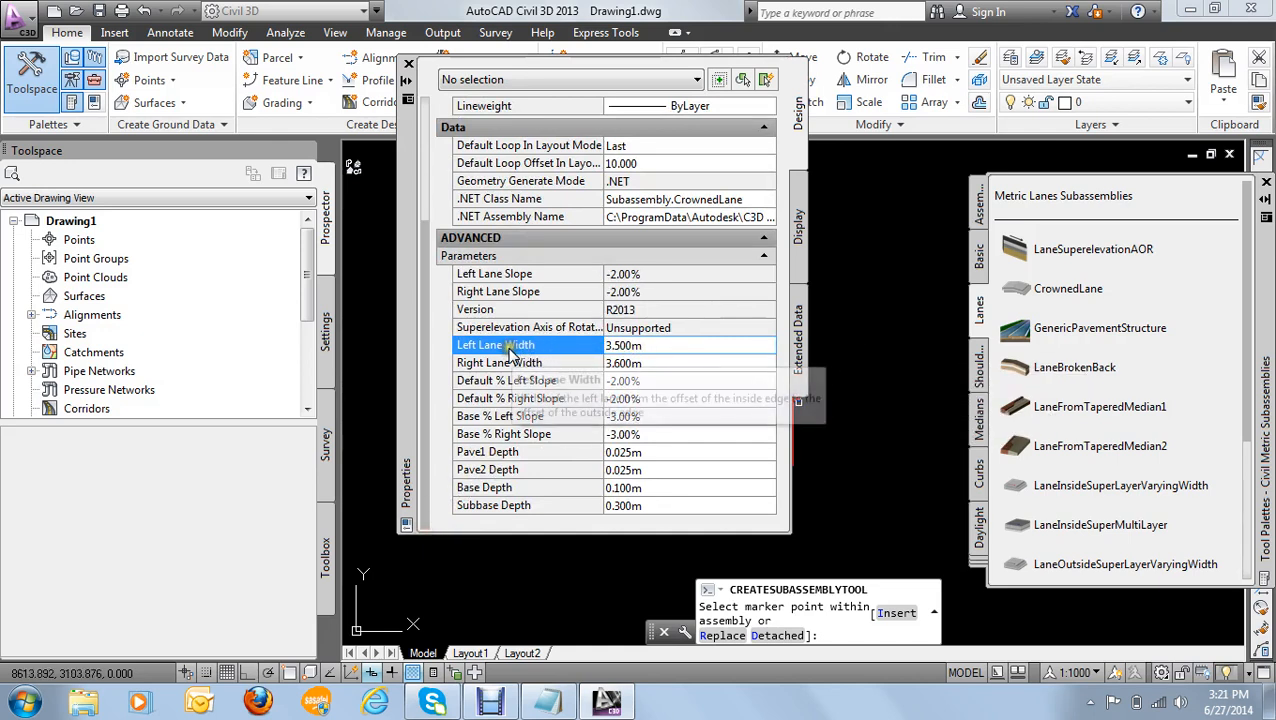
pyautogui.click(663, 366)
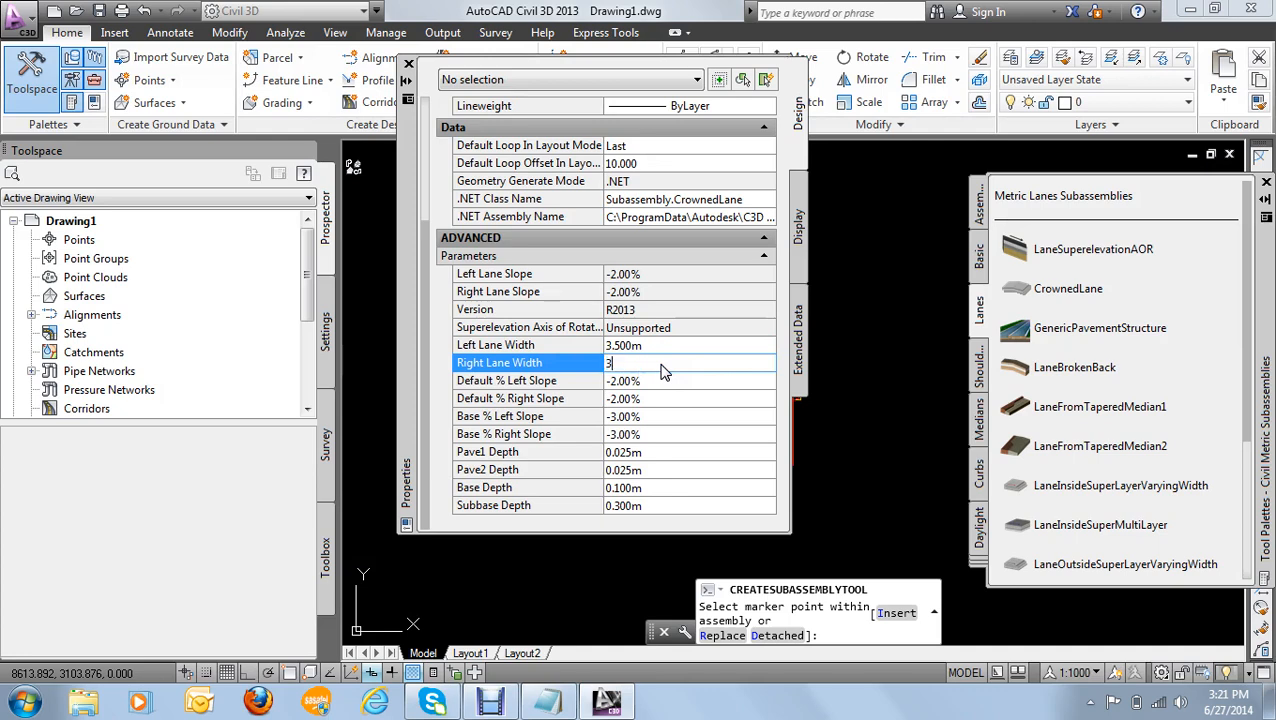
# Step: Set the crowned lane's Default % Left Slope to -25% and Default % Right Slope to -2.5%
pyautogui.click(655, 383)
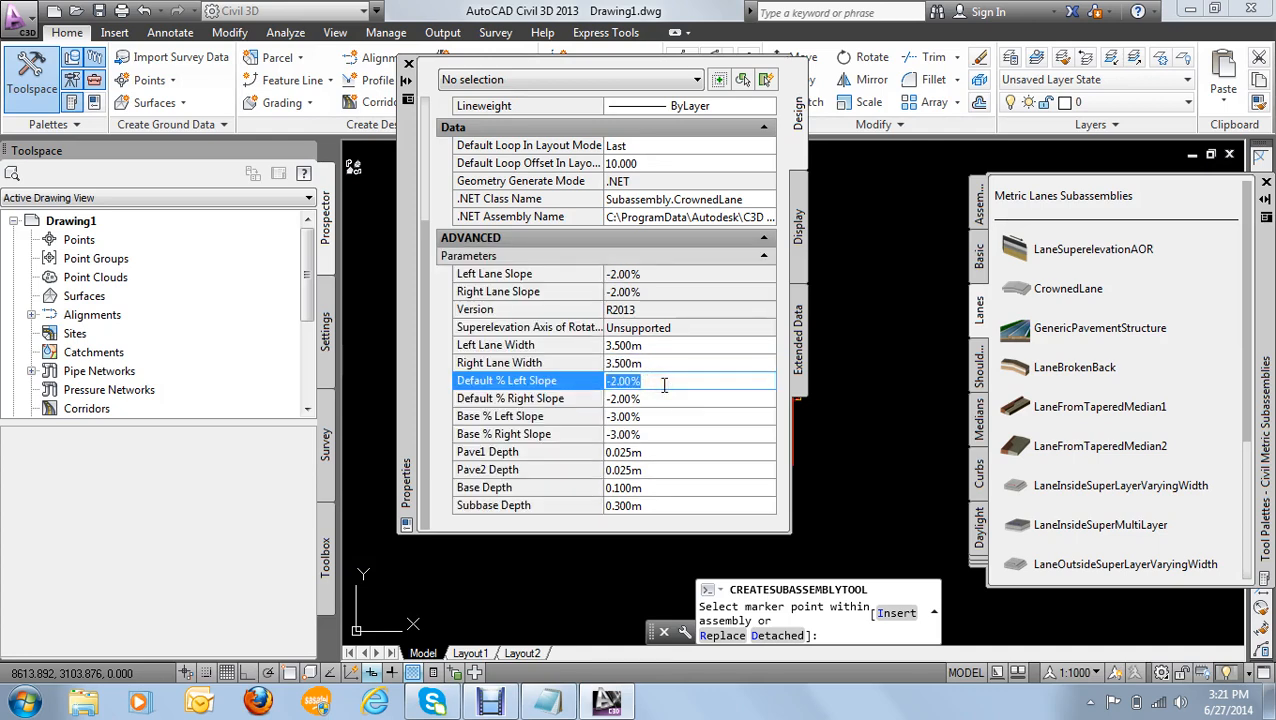
pyautogui.click(662, 384)
pyautogui.moveTo(661, 384); pyautogui.dragTo(620, 385)
pyautogui.write('5')
pyautogui.click(661, 398)
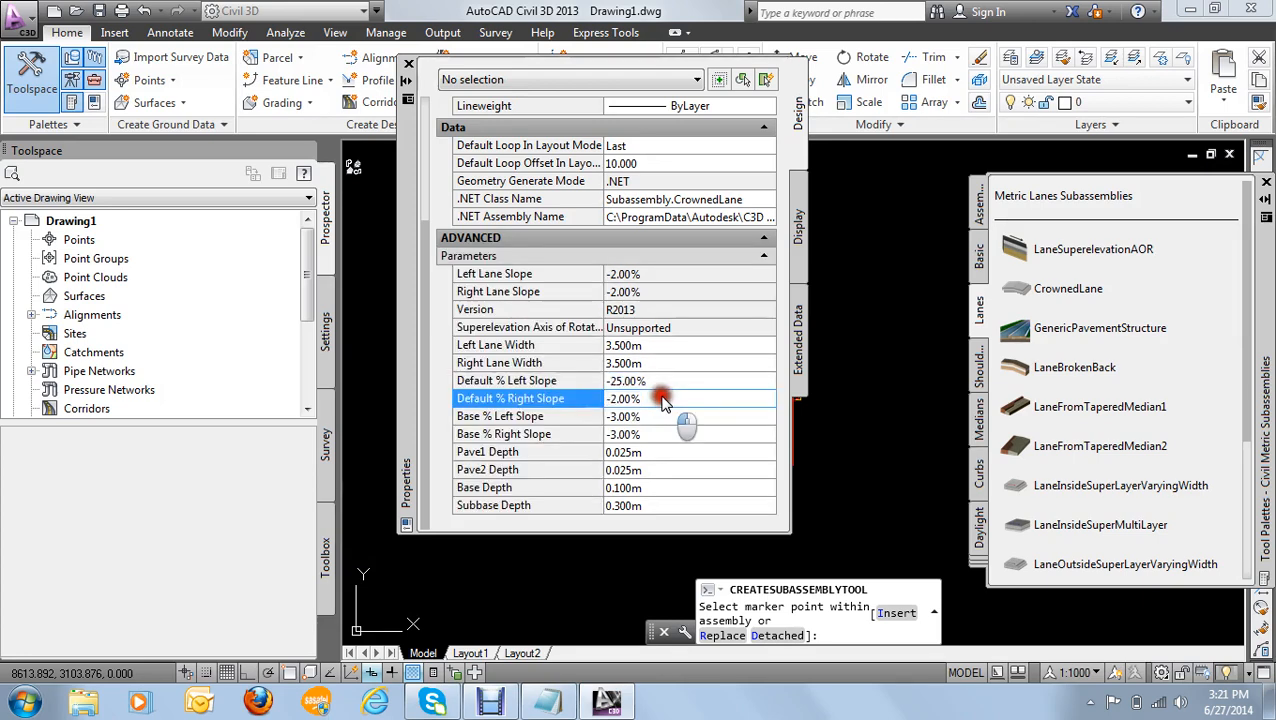
pyautogui.moveTo(661, 398); pyautogui.dragTo(619, 398)
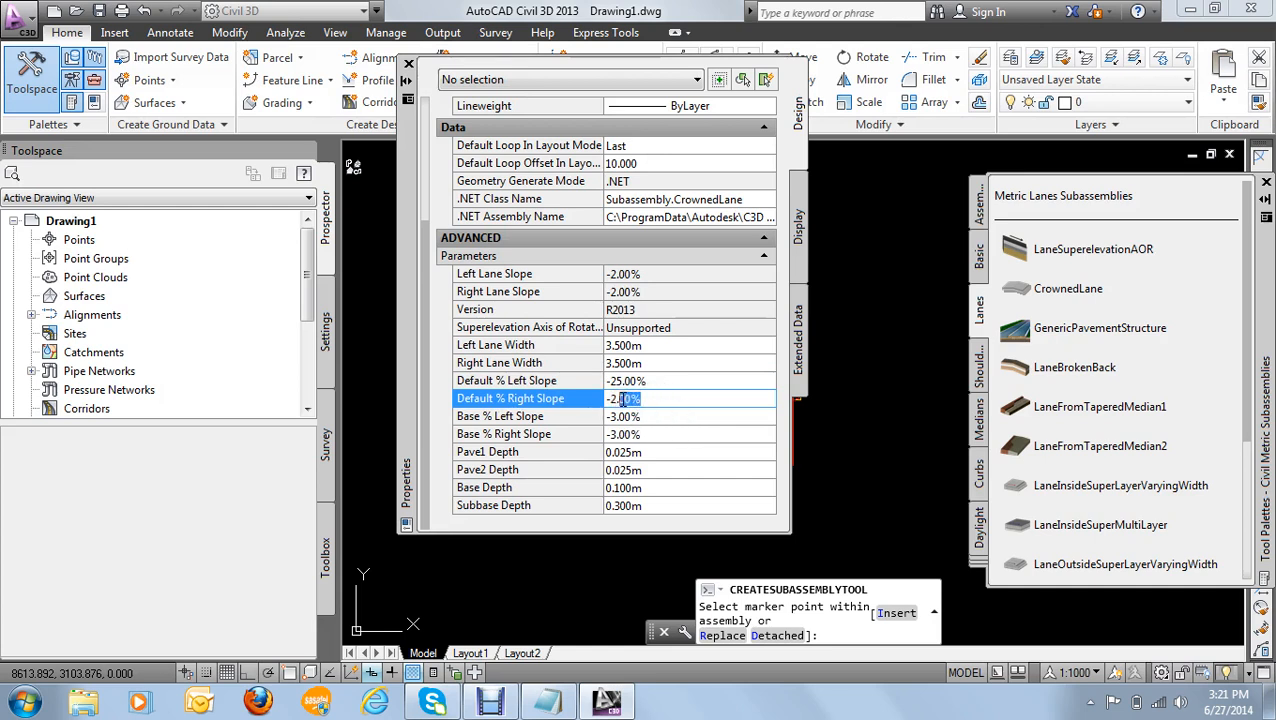
pyautogui.write('5')
pyautogui.click(672, 487)
pyautogui.click(670, 468)
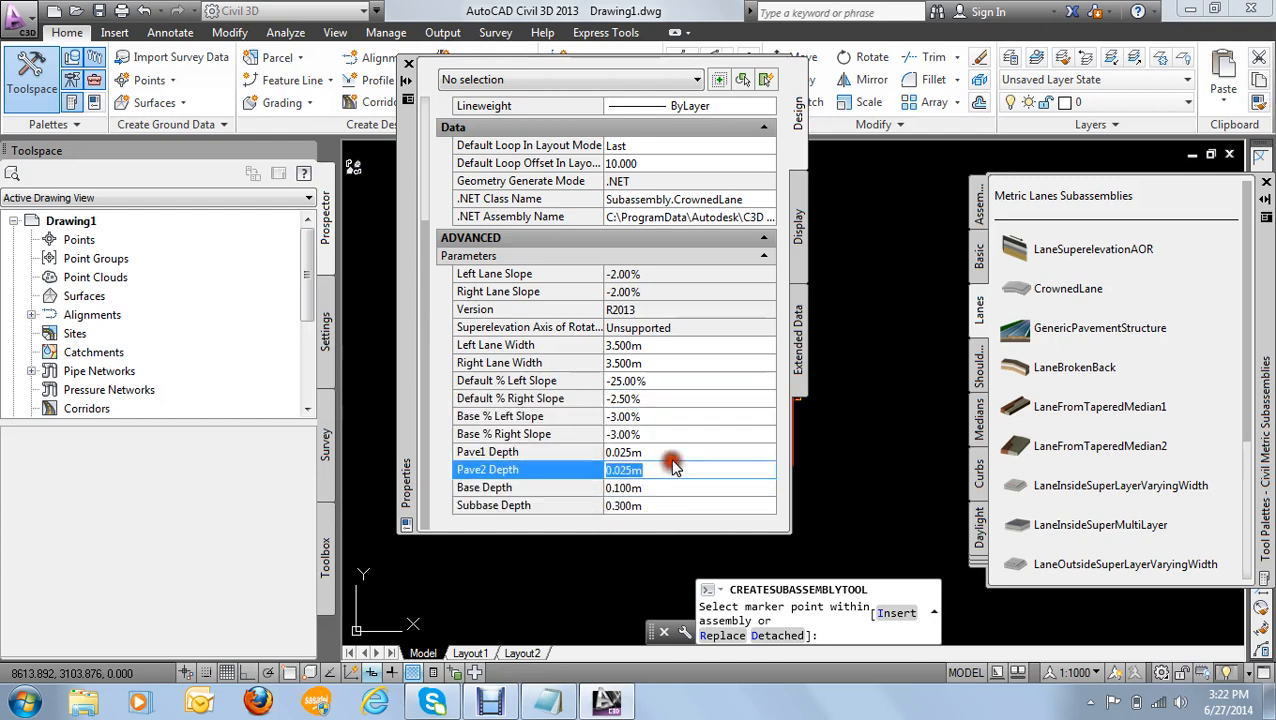
pyautogui.click(670, 434)
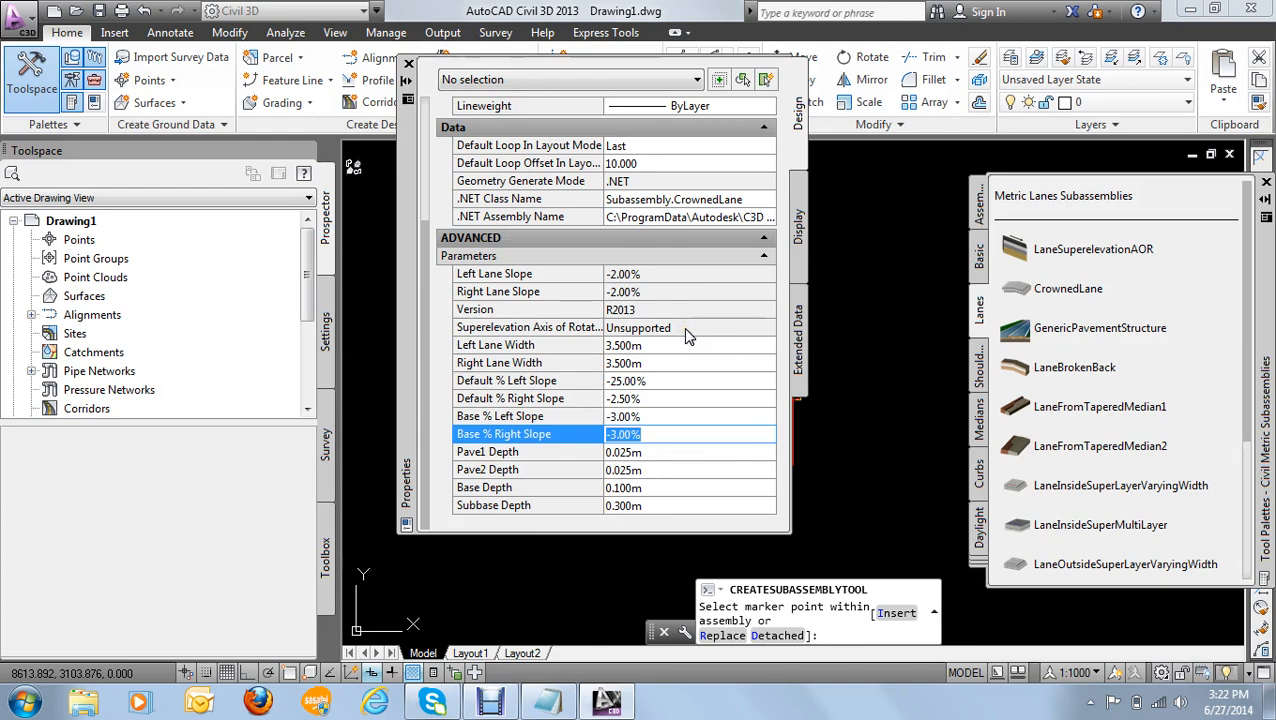
# Step: Set the crowned lane's subbase depth to 0.2 m and base depth to 0.15 m
pyautogui.click(648, 507)
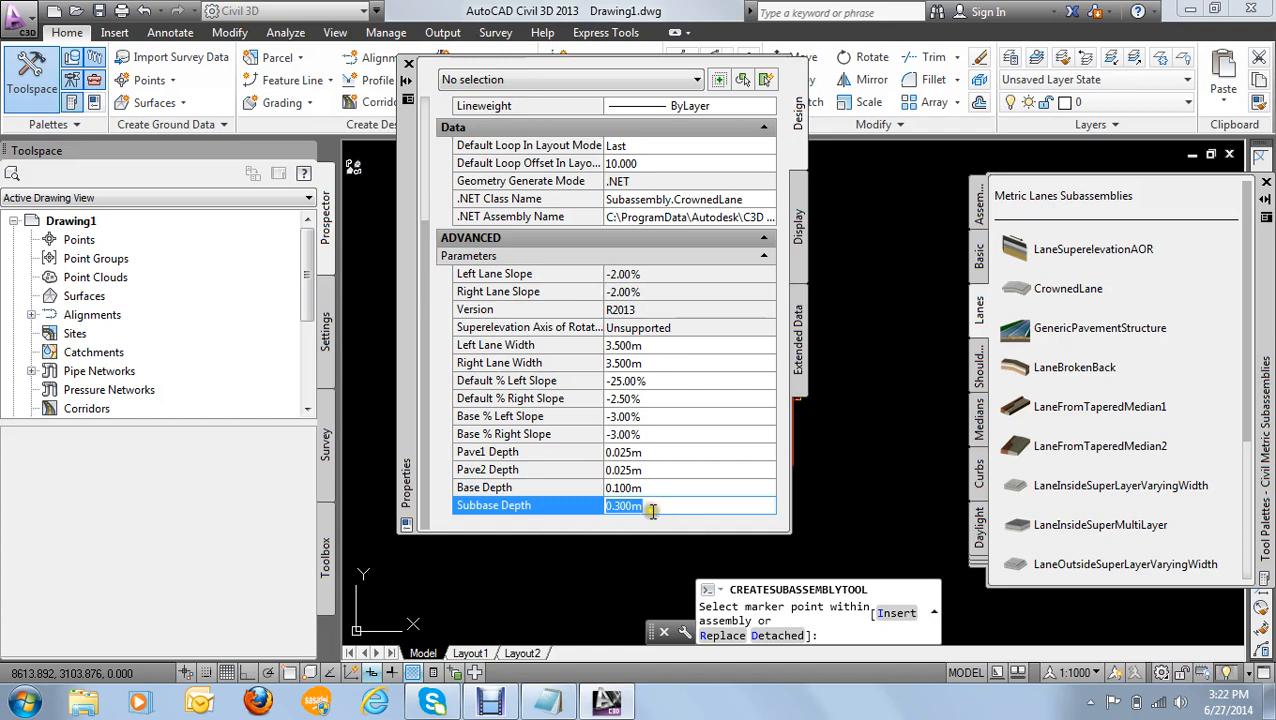
pyautogui.moveTo(651, 507); pyautogui.dragTo(617, 506)
pyautogui.write('0.2')
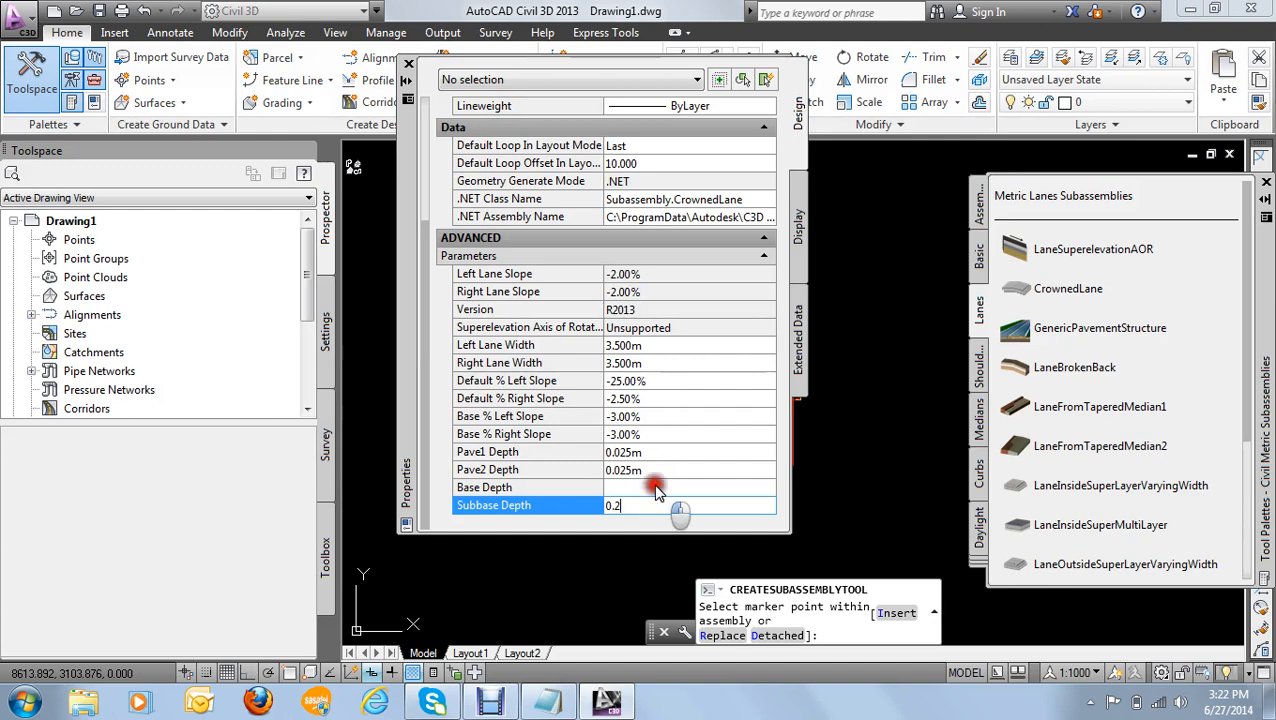
pyautogui.click(655, 487)
pyautogui.moveTo(658, 487); pyautogui.dragTo(623, 488)
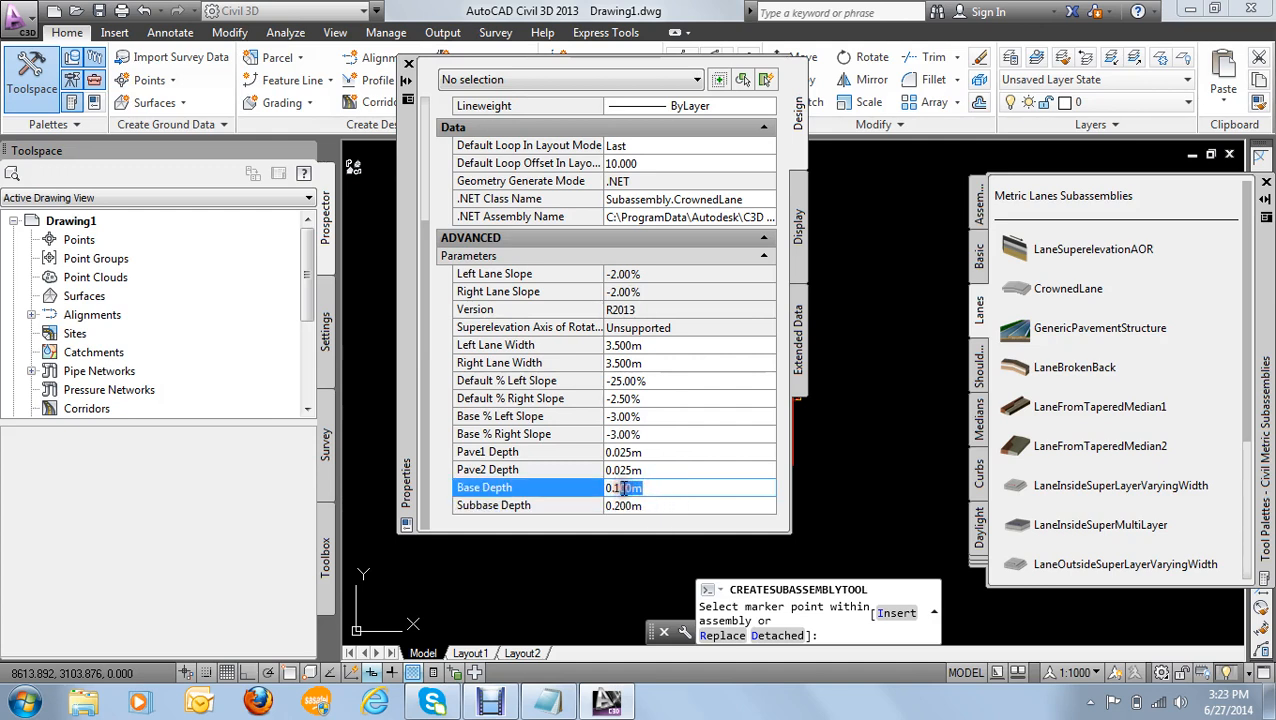
pyautogui.write('5')
# Step: Set the crowned lane's Pave2 depth to 0.05 m and Pave1 depth to 0.04 m
pyautogui.click(656, 470)
pyautogui.click(662, 452)
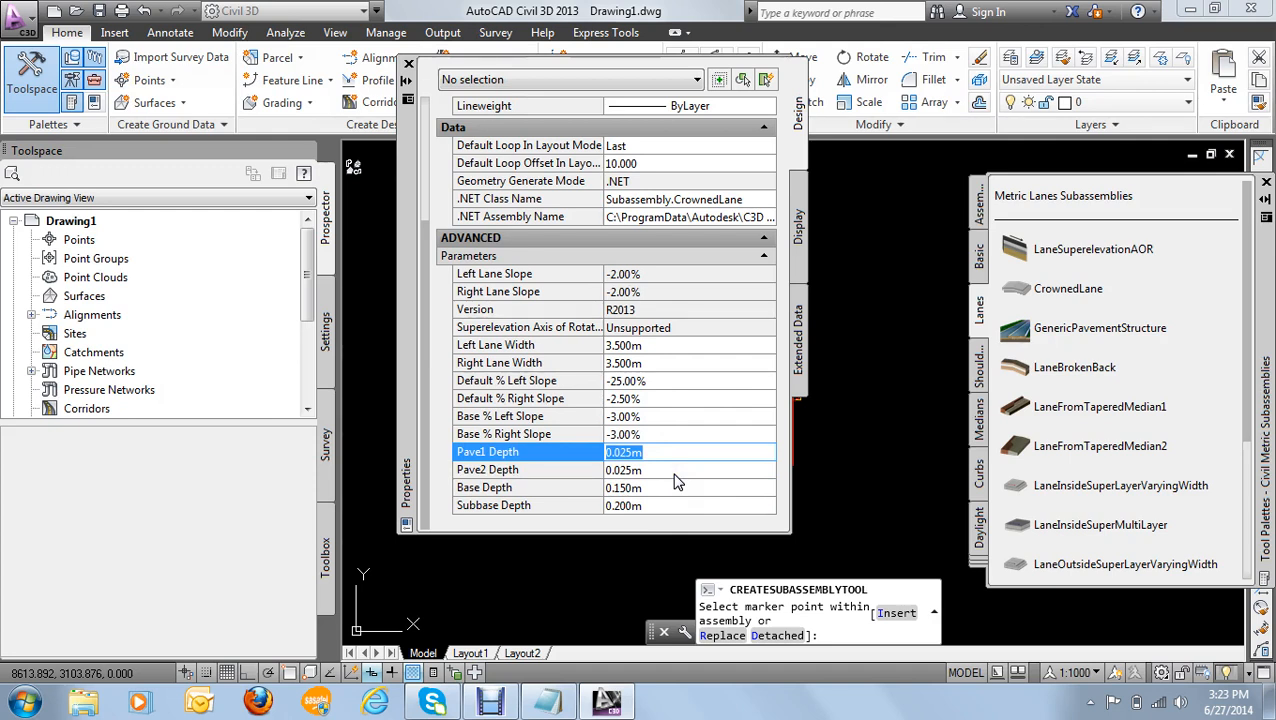
pyautogui.click(674, 474)
pyautogui.click(674, 478)
pyautogui.click(653, 476)
pyautogui.moveTo(653, 476); pyautogui.dragTo(624, 471)
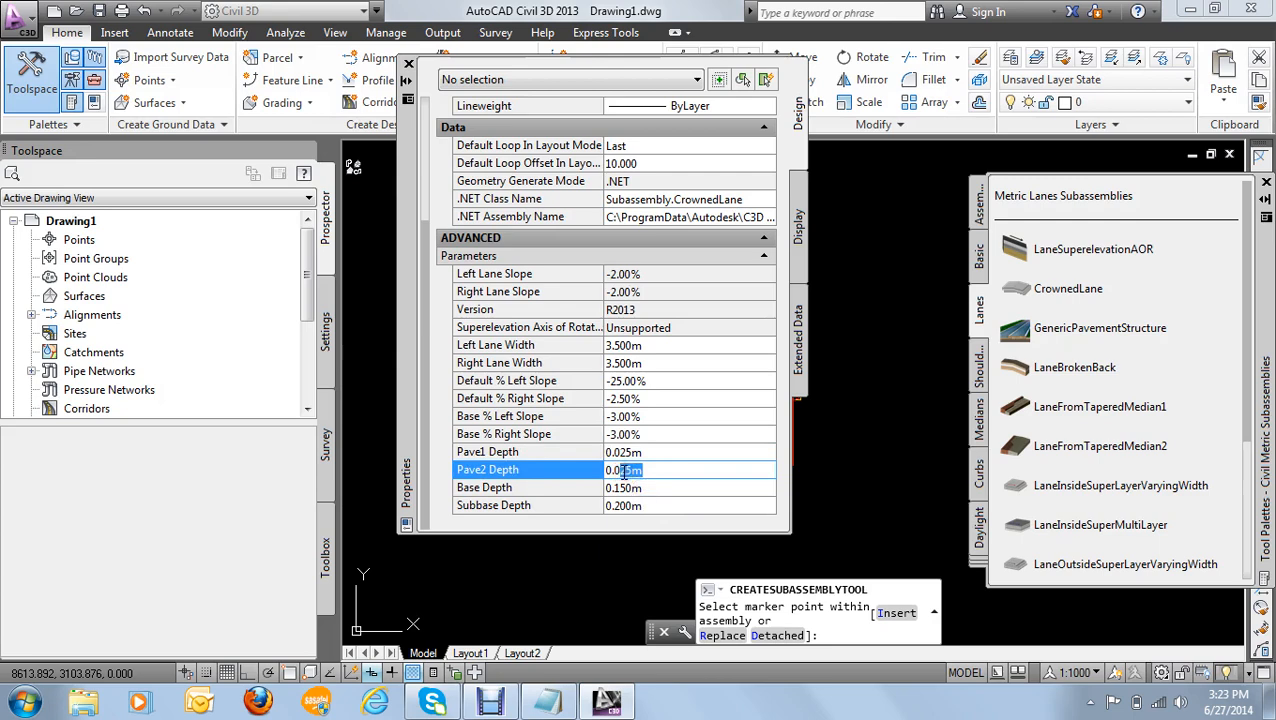
pyautogui.write('5')
pyautogui.moveTo(655, 458); pyautogui.dragTo(624, 455)
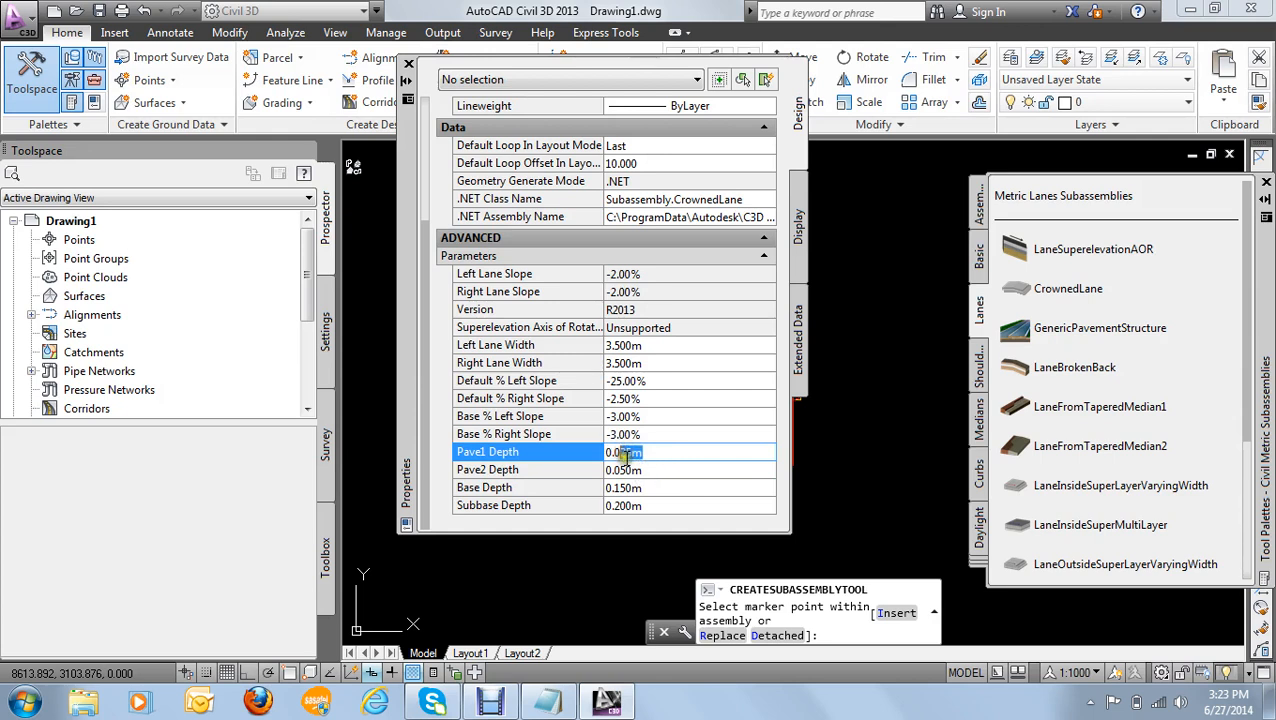
pyautogui.write('4')
pyautogui.click(667, 435)
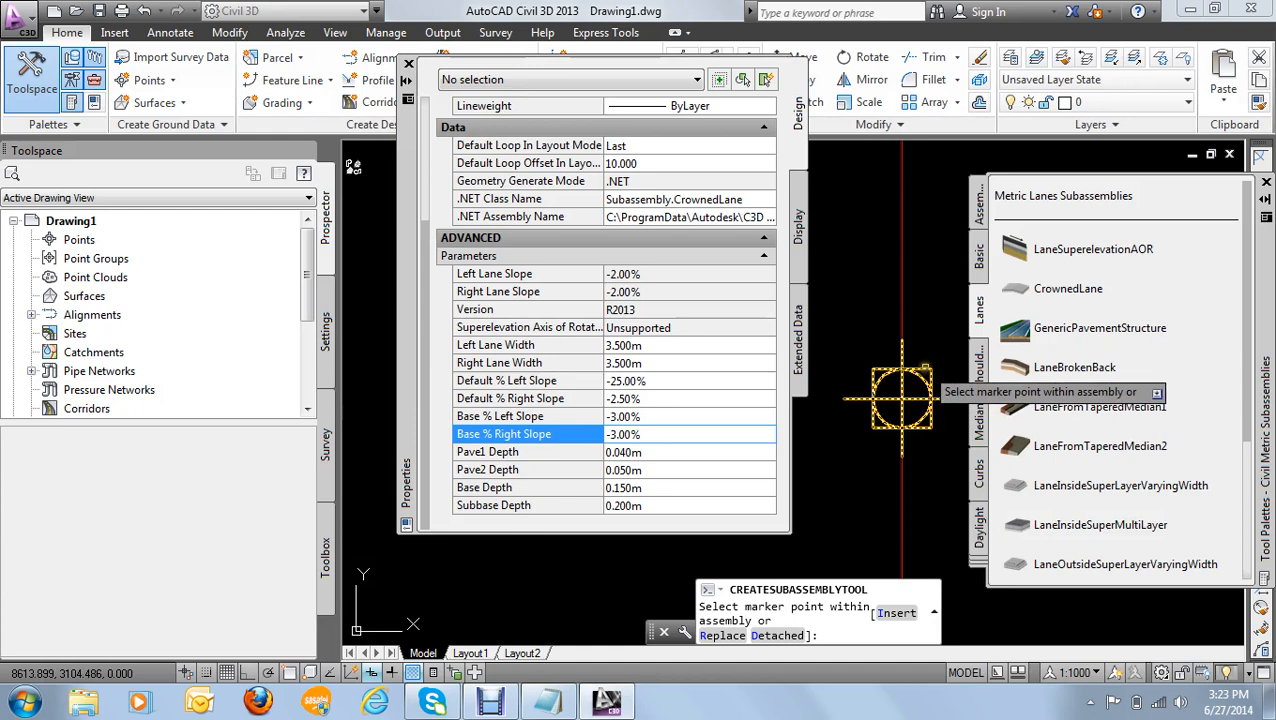
# Step: Attach the CrownedLane subassembly to the assembly's baseline marker and end the placement
pyautogui.click(903, 400)
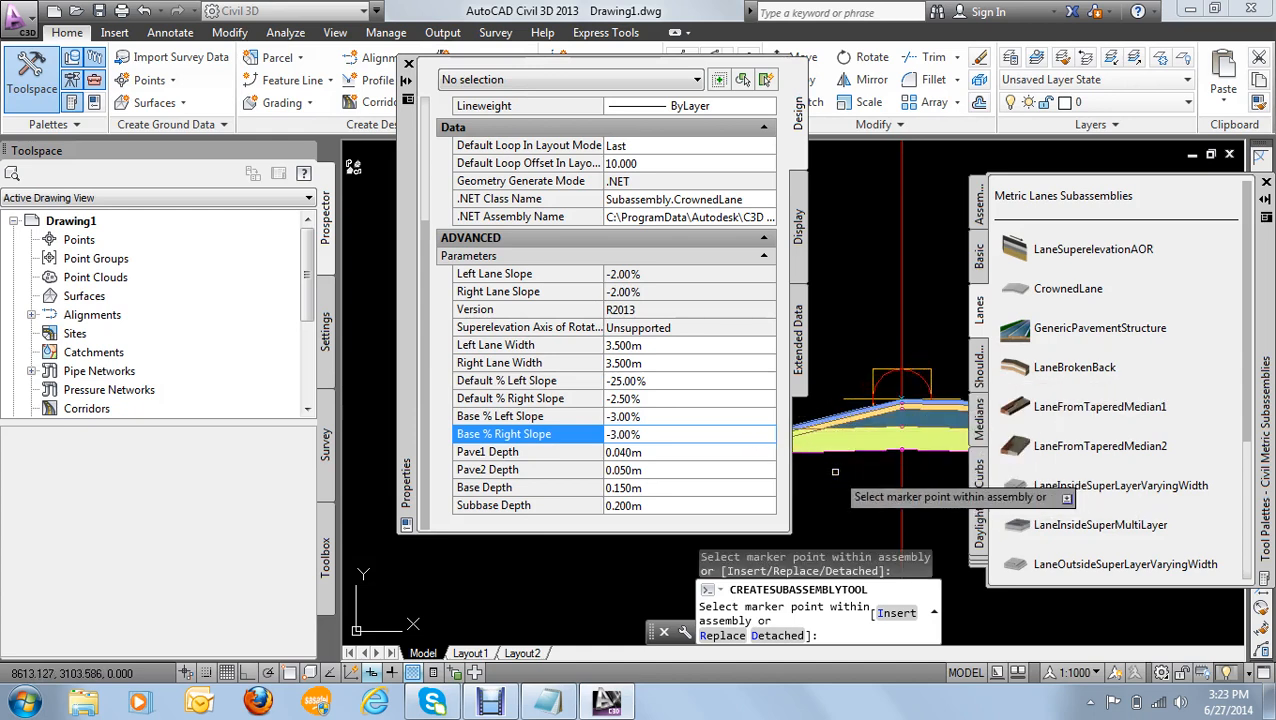
pyautogui.scroll(-3, 835, 471)
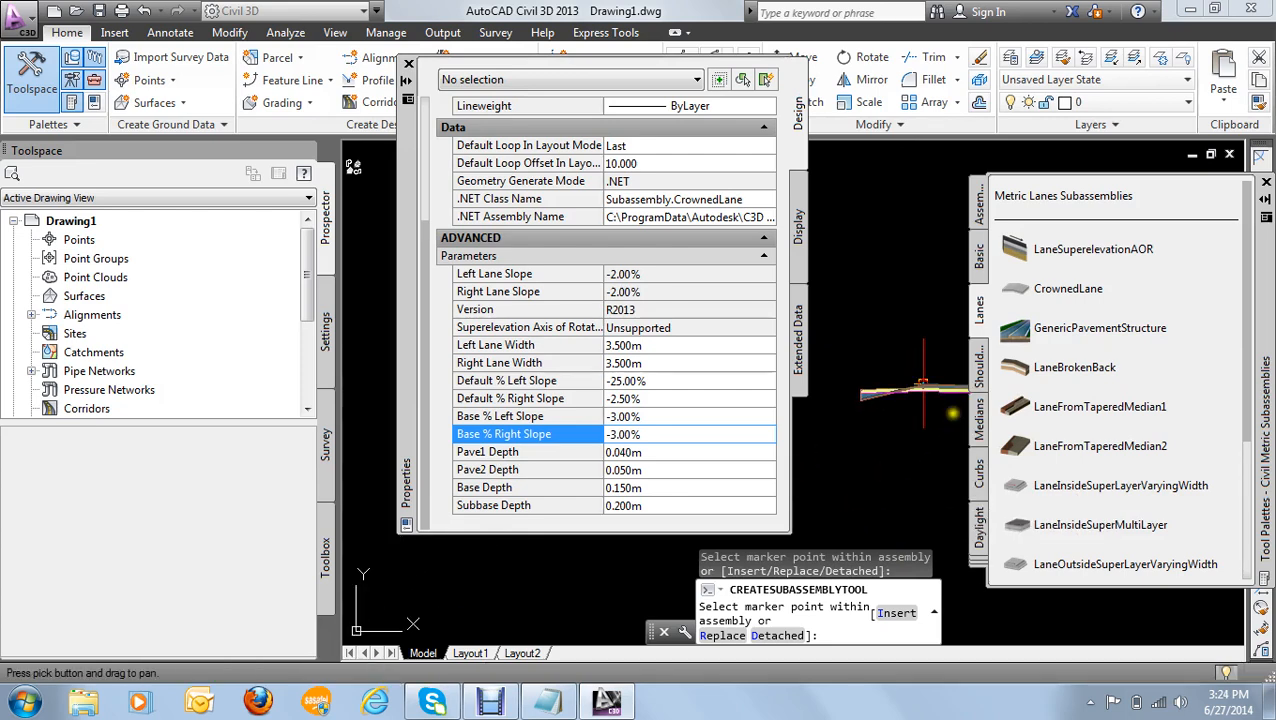
pyautogui.scroll(4, 922, 383)
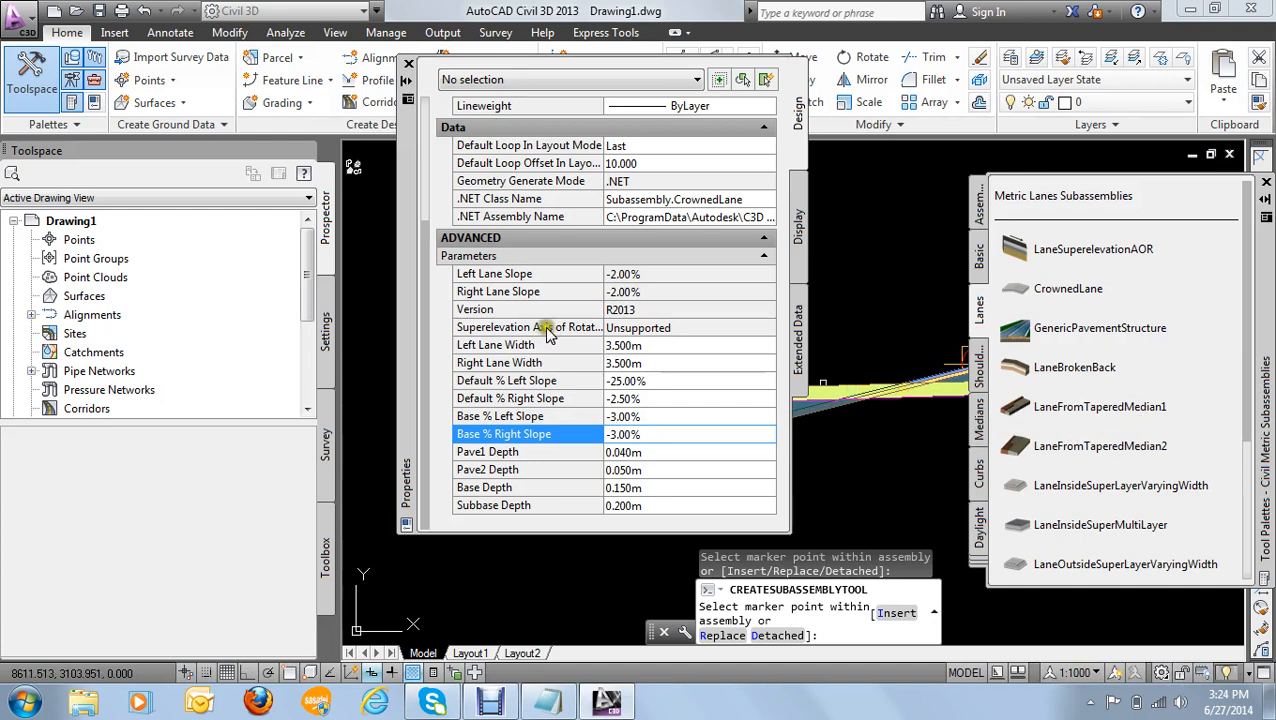
pyautogui.press('Escape')
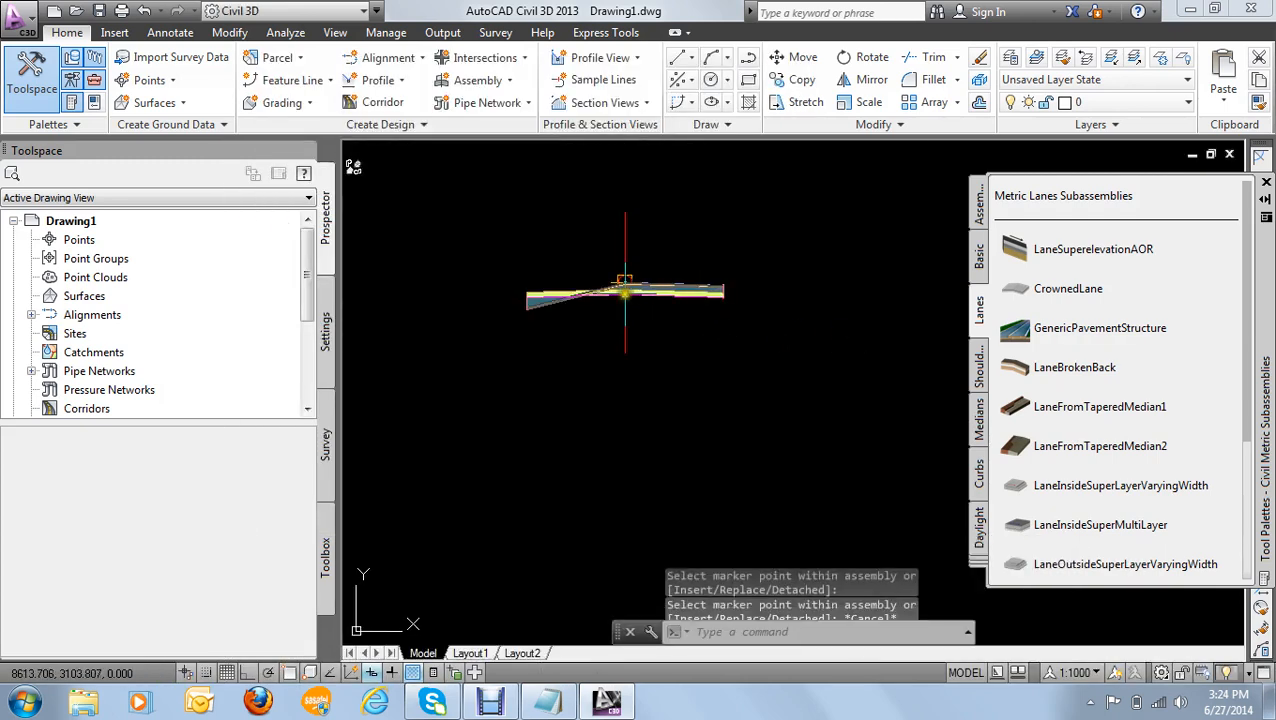
# Step: Examine the placed lane's pavement layers and the slopes on both sides of the baseline
pyautogui.scroll(5, 637, 288)
pyautogui.scroll(-3, 637, 288)
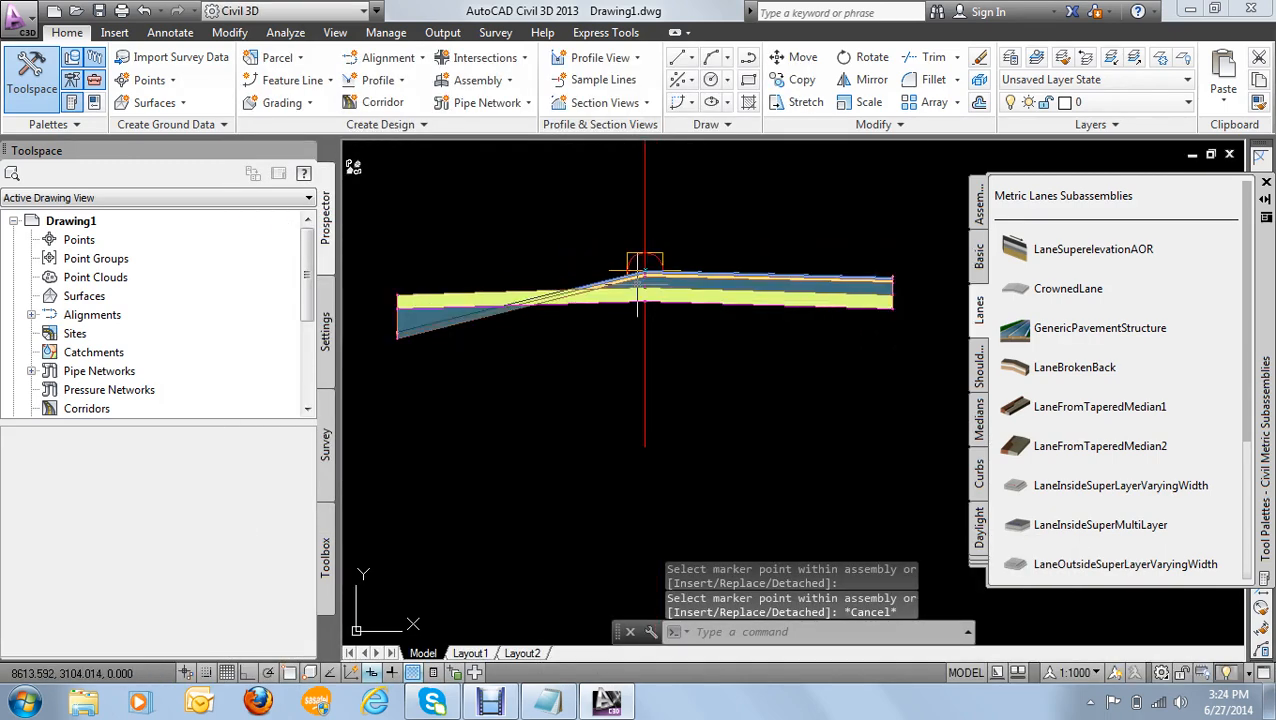
pyautogui.scroll(6, 498, 296)
pyautogui.scroll(-3, 557, 297)
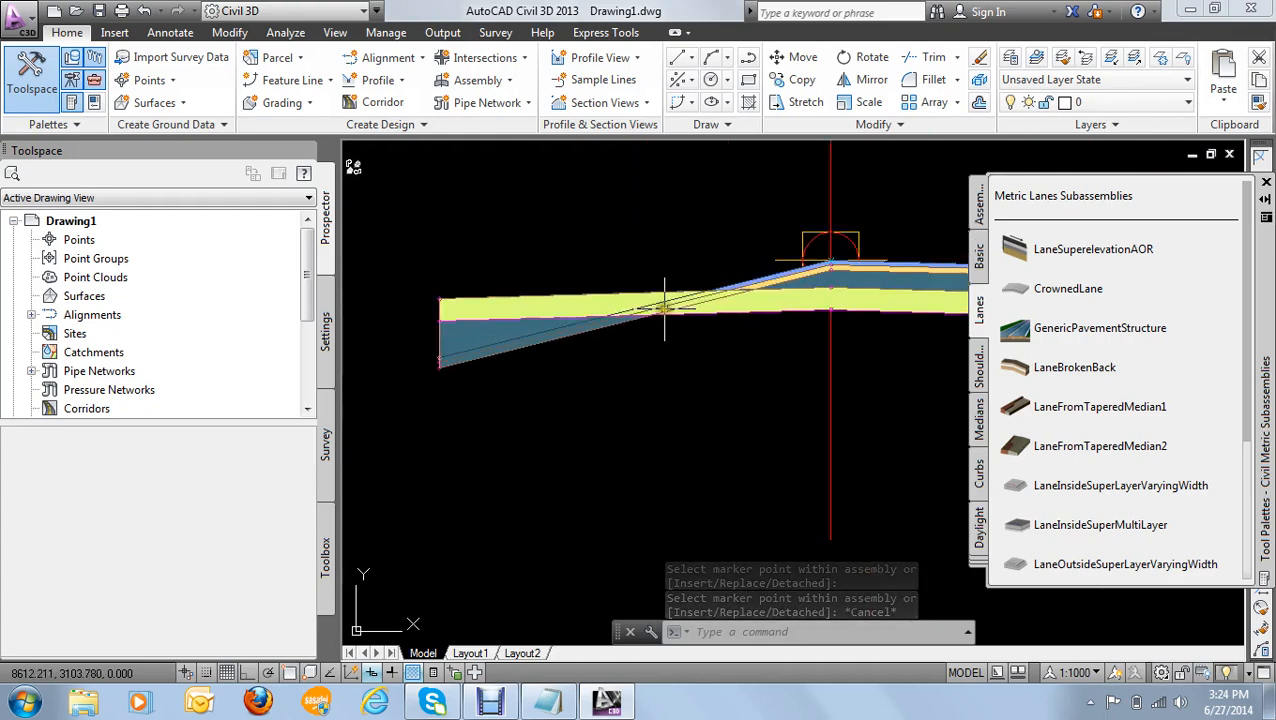
pyautogui.scroll(3, 725, 295)
pyautogui.scroll(-3, 725, 295)
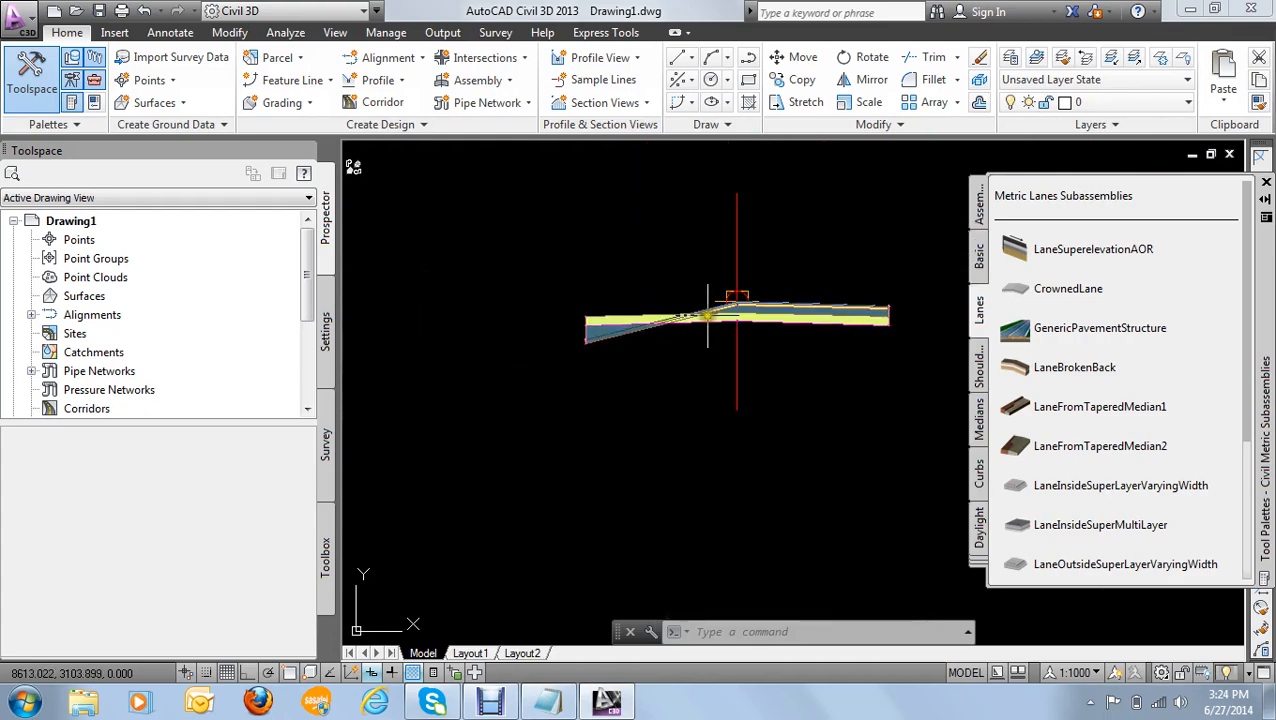
pyautogui.scroll(3, 712, 298)
pyautogui.scroll(-3, 765, 343)
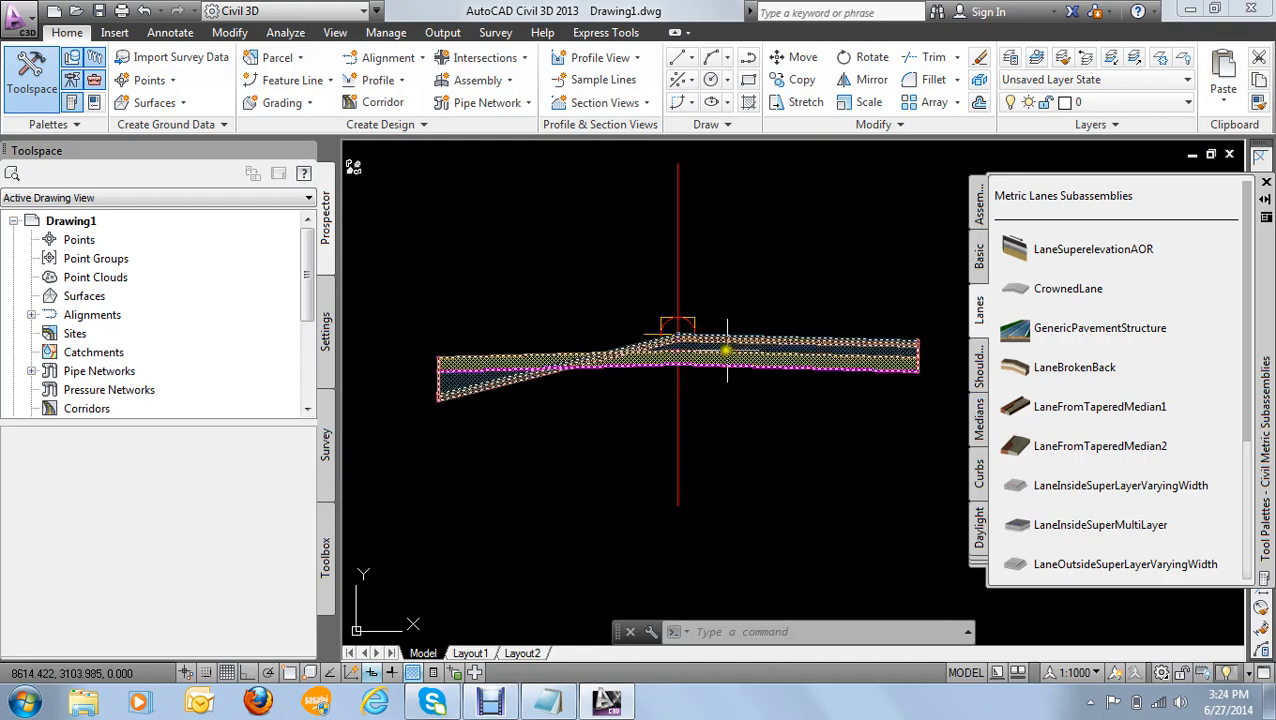
pyautogui.scroll(3, 722, 345)
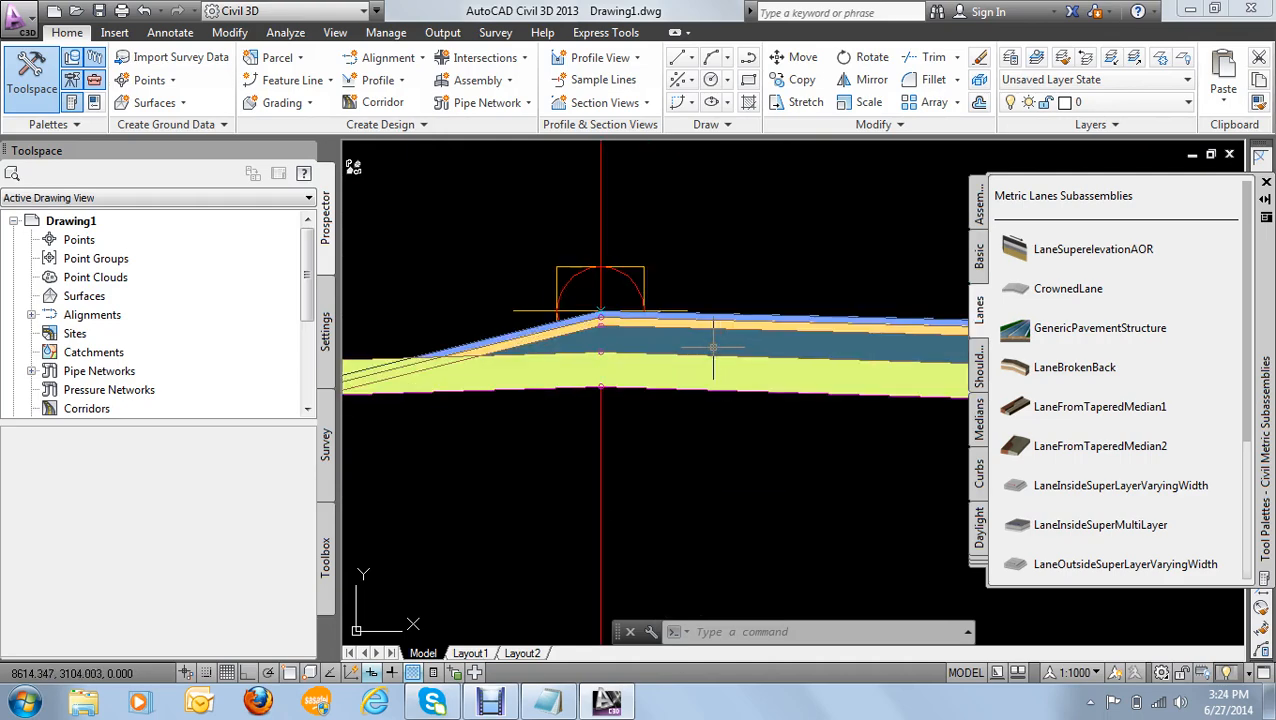
pyautogui.scroll(-4, 713, 347)
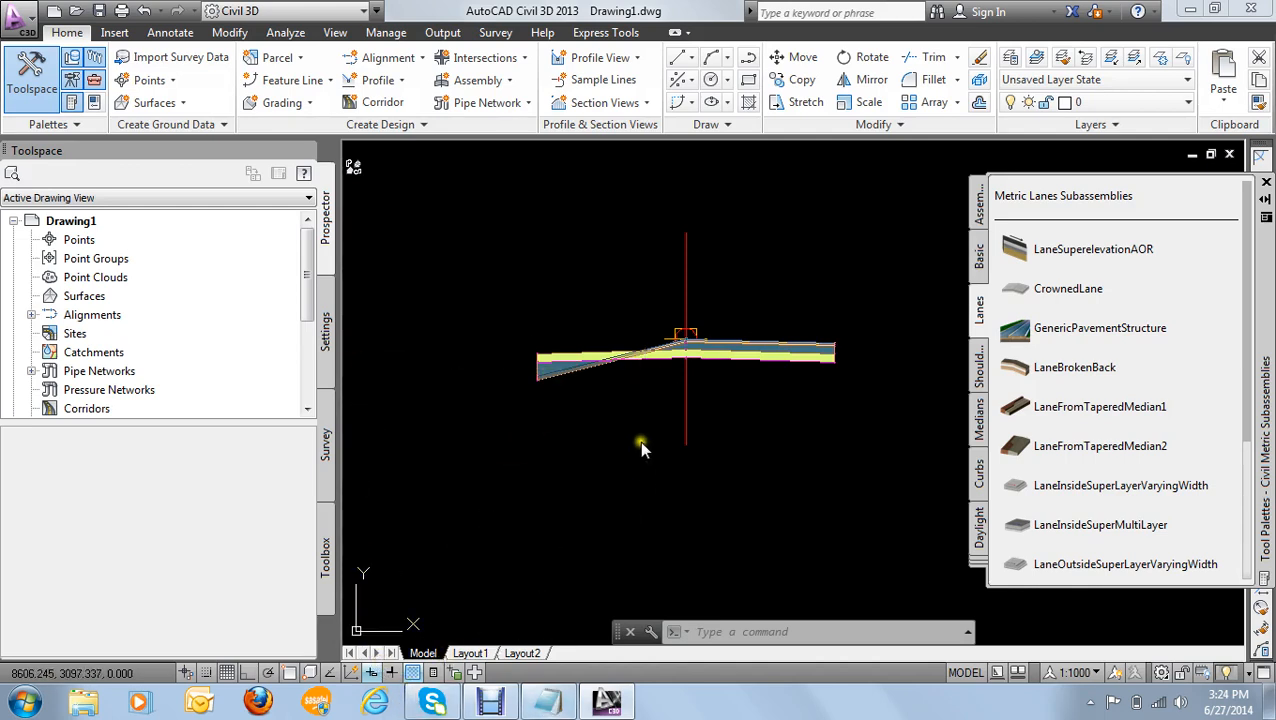
# Step: Select the placed CrownedLane subassembly and open its properties
pyautogui.click(660, 352)
pyautogui.click(662, 356)
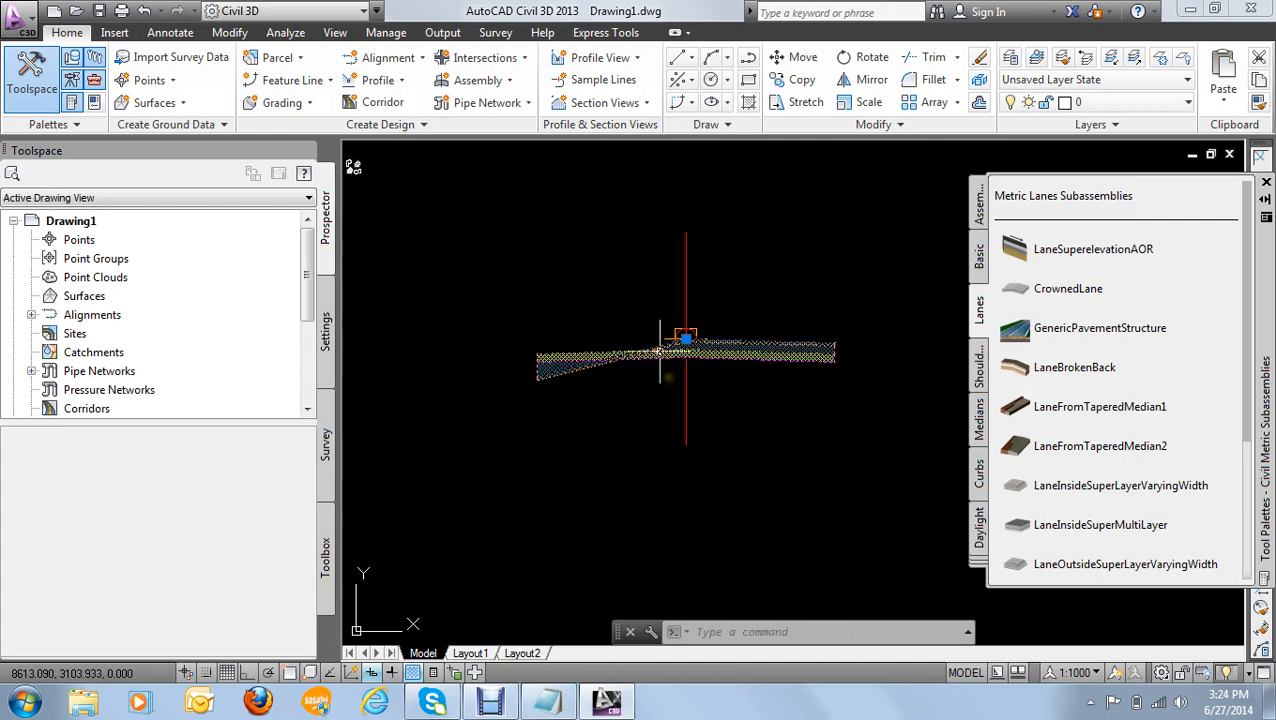
pyautogui.click(669, 378)
pyautogui.write('P')
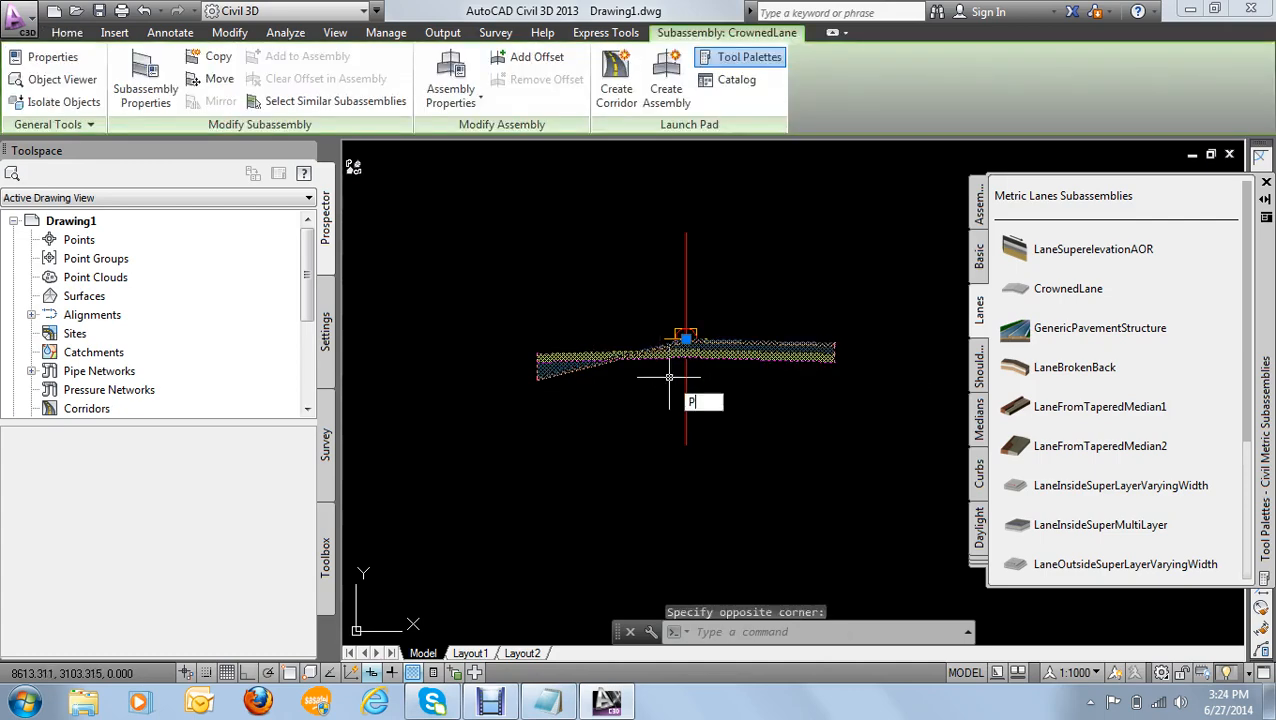
pyautogui.write('R')
pyautogui.press('Return')
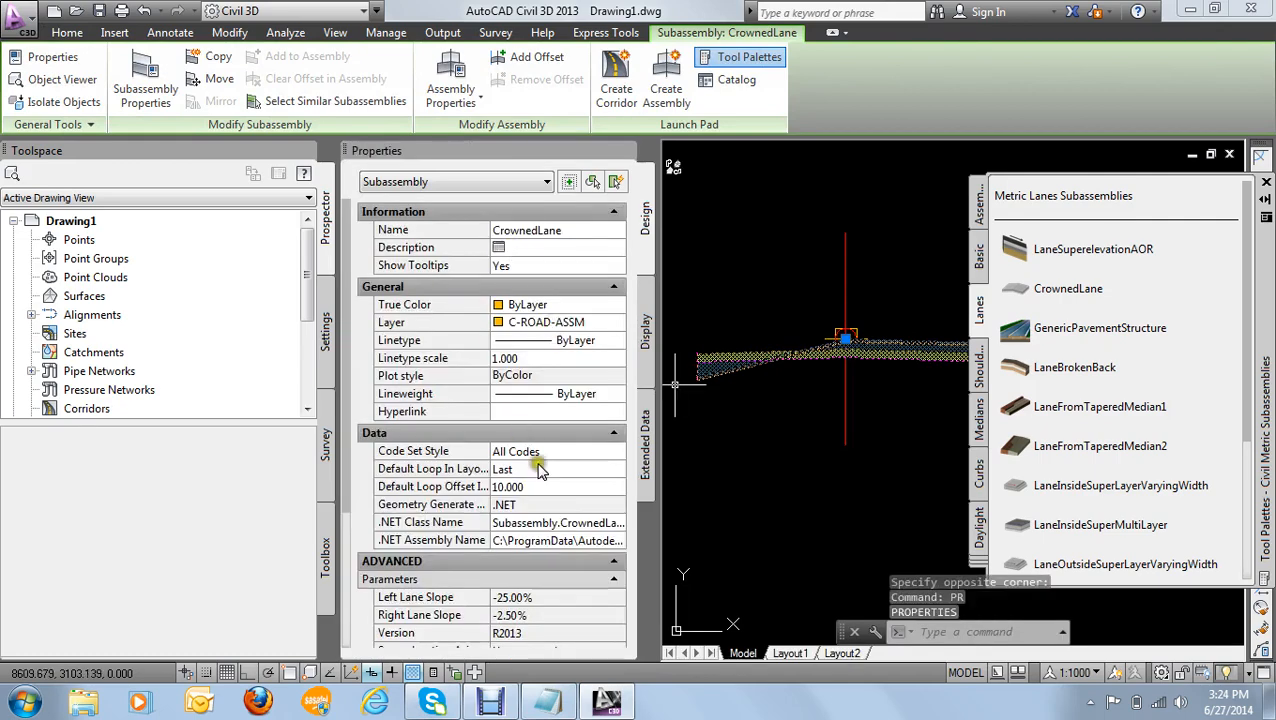
# Step: Set the placed crowned lane's Default % Left Slope to -2.5%
pyautogui.click(347, 338)
pyautogui.moveTo(347, 338); pyautogui.dragTo(351, 475)
pyautogui.moveTo(355, 505); pyautogui.dragTo(343, 565)
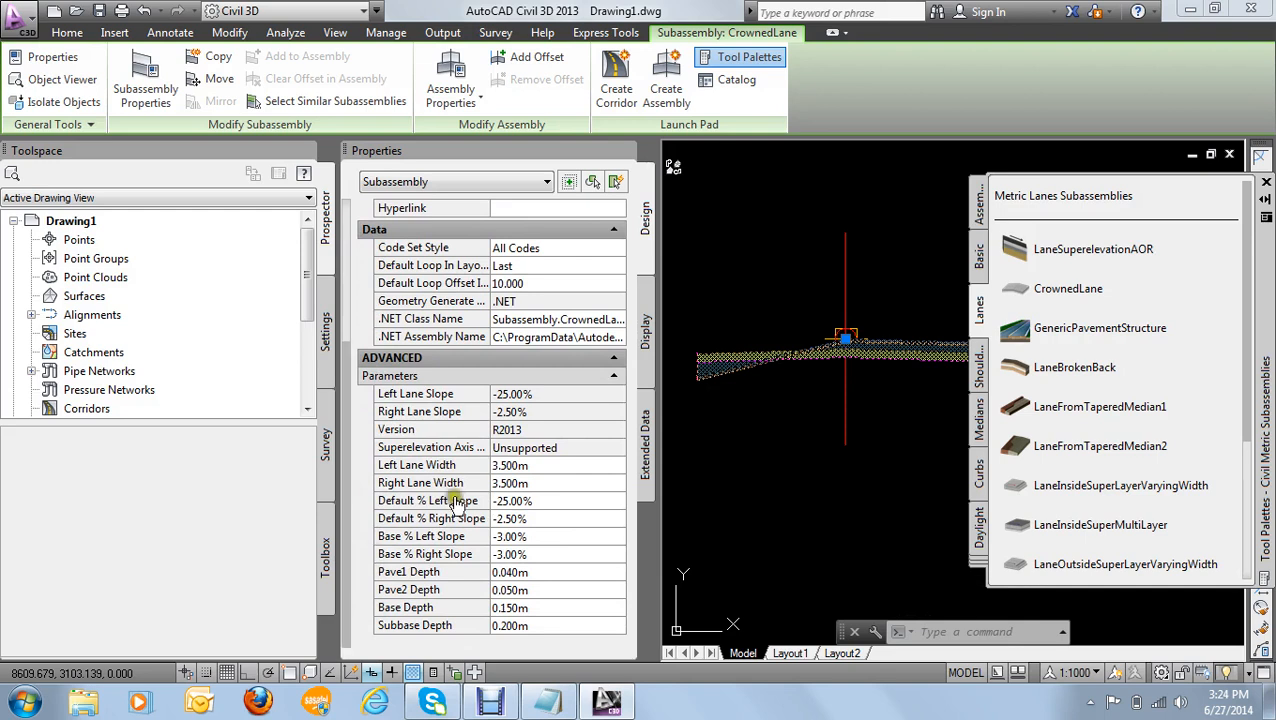
pyautogui.click(547, 501)
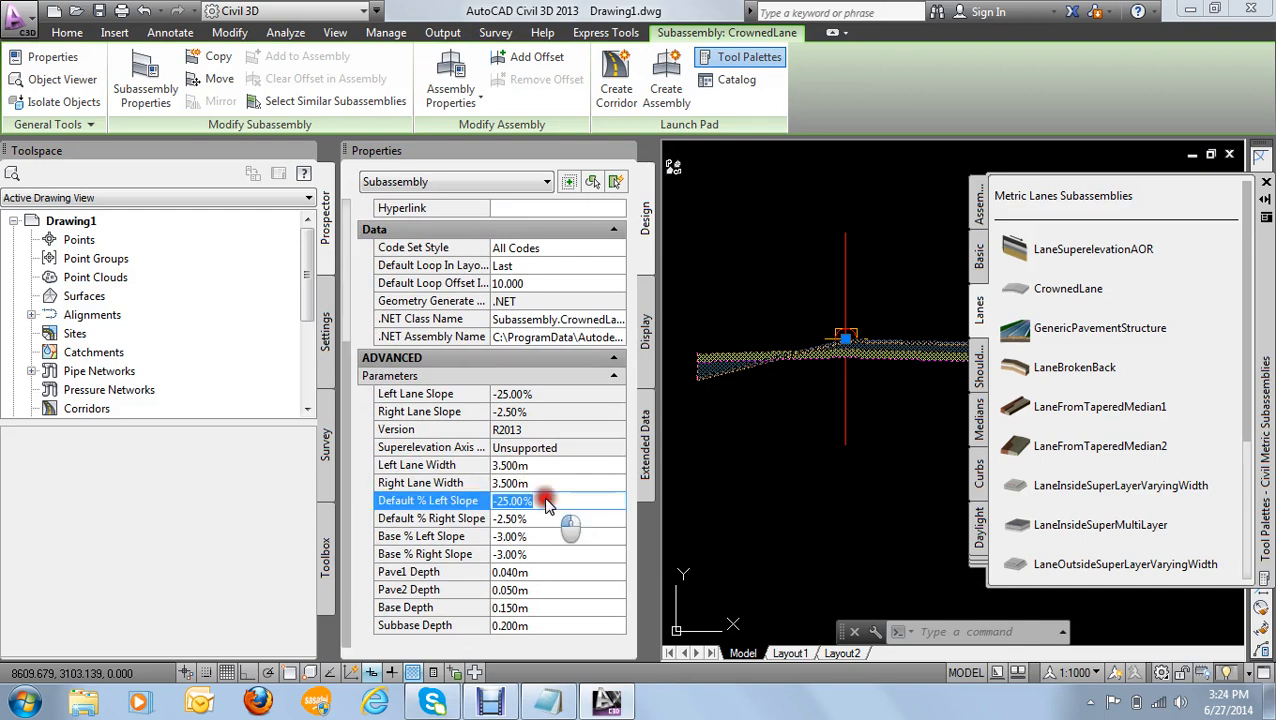
pyautogui.moveTo(545, 500); pyautogui.dragTo(497, 499)
pyautogui.write('-2.5')
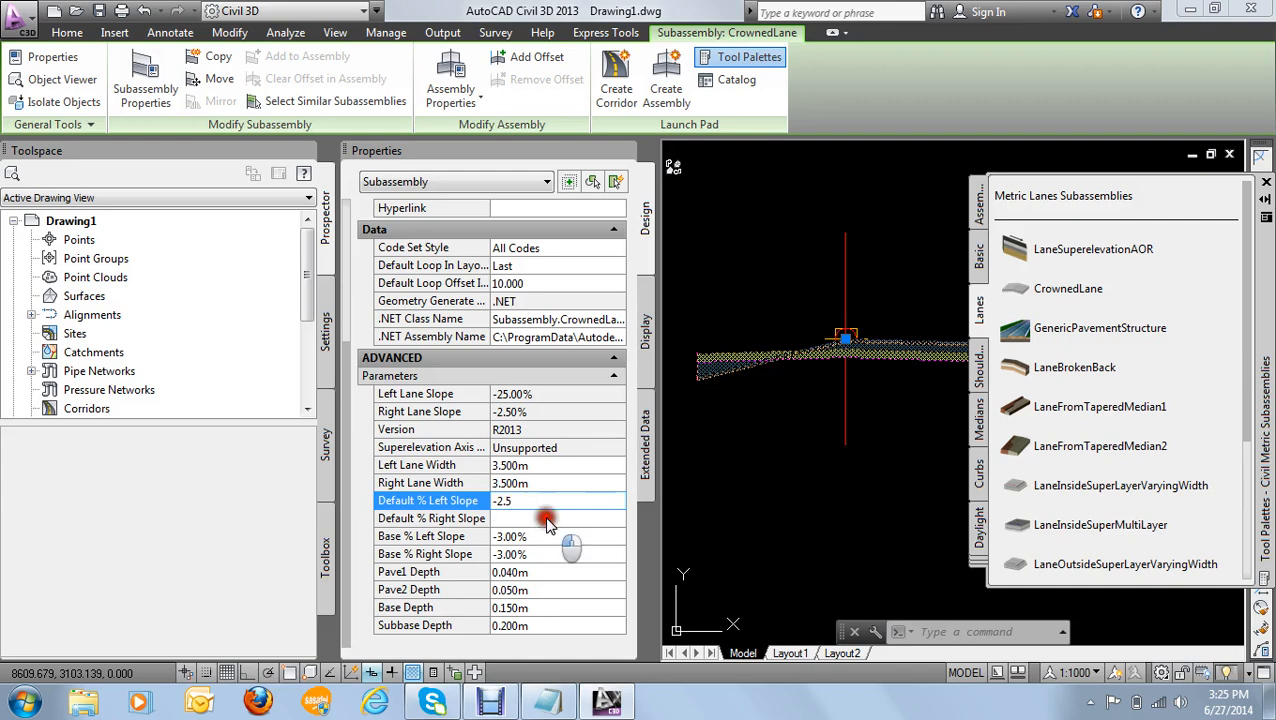
pyautogui.click(550, 518)
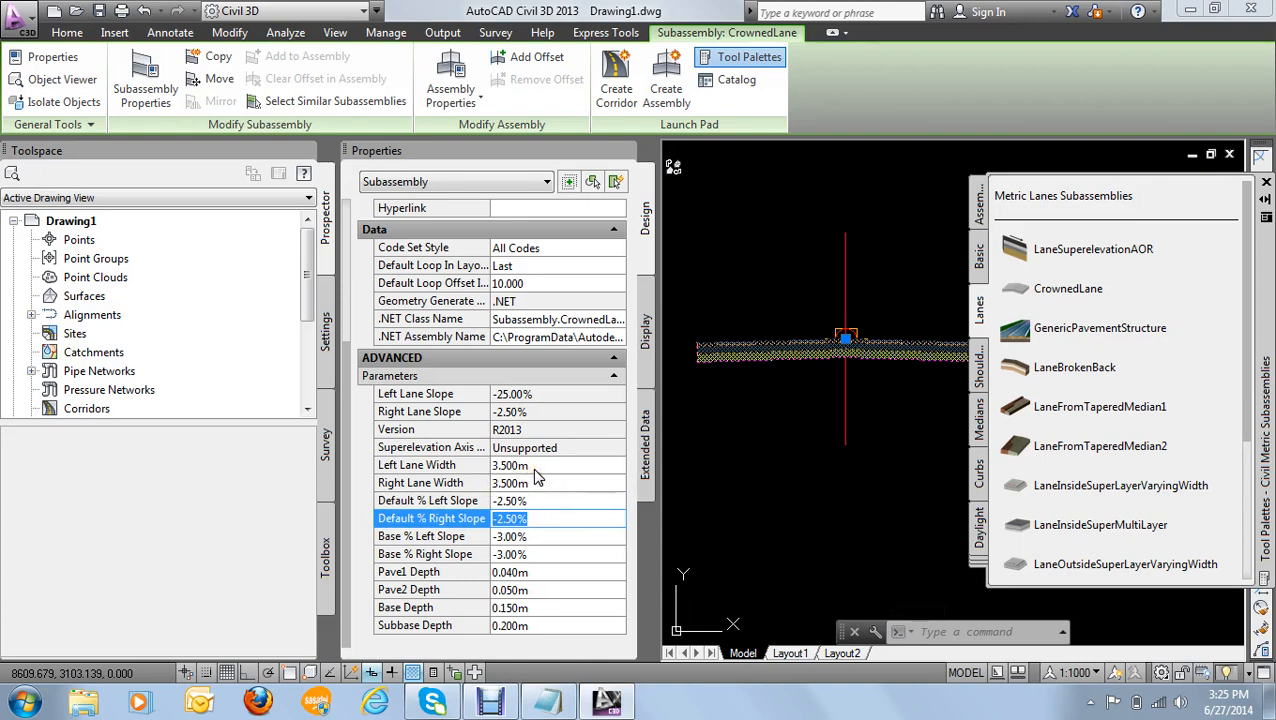
pyautogui.click(545, 394)
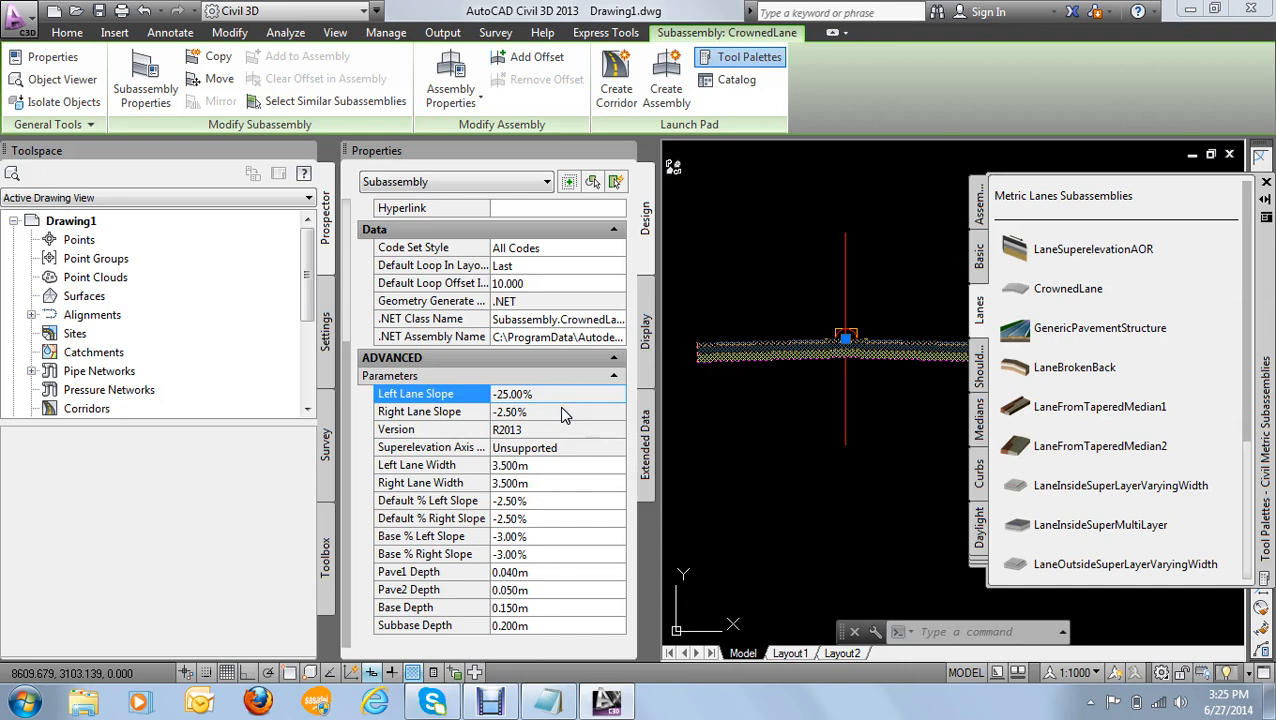
# Step: Close the lane's properties, examine the crown and pavement layers around the baseline, and deselect the lane
pyautogui.click(630, 151)
pyautogui.scroll(6, 672, 343)
pyautogui.scroll(-4, 720, 342)
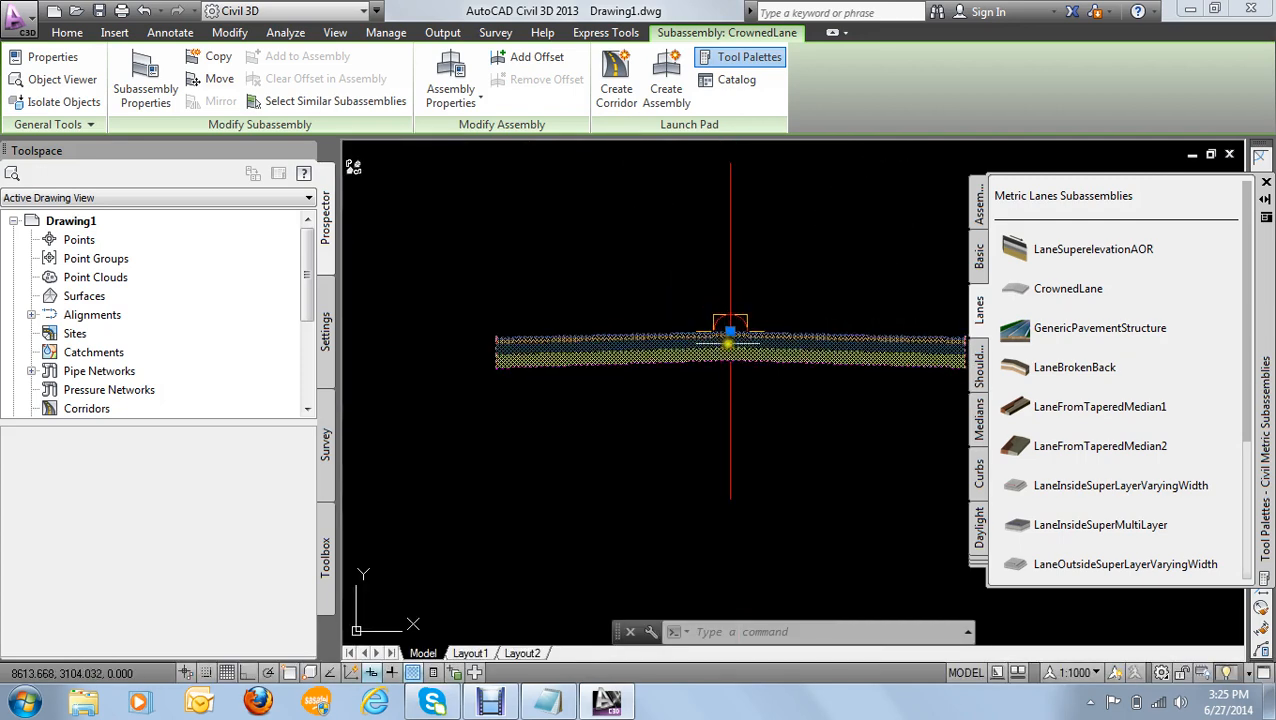
pyautogui.scroll(4, 665, 301)
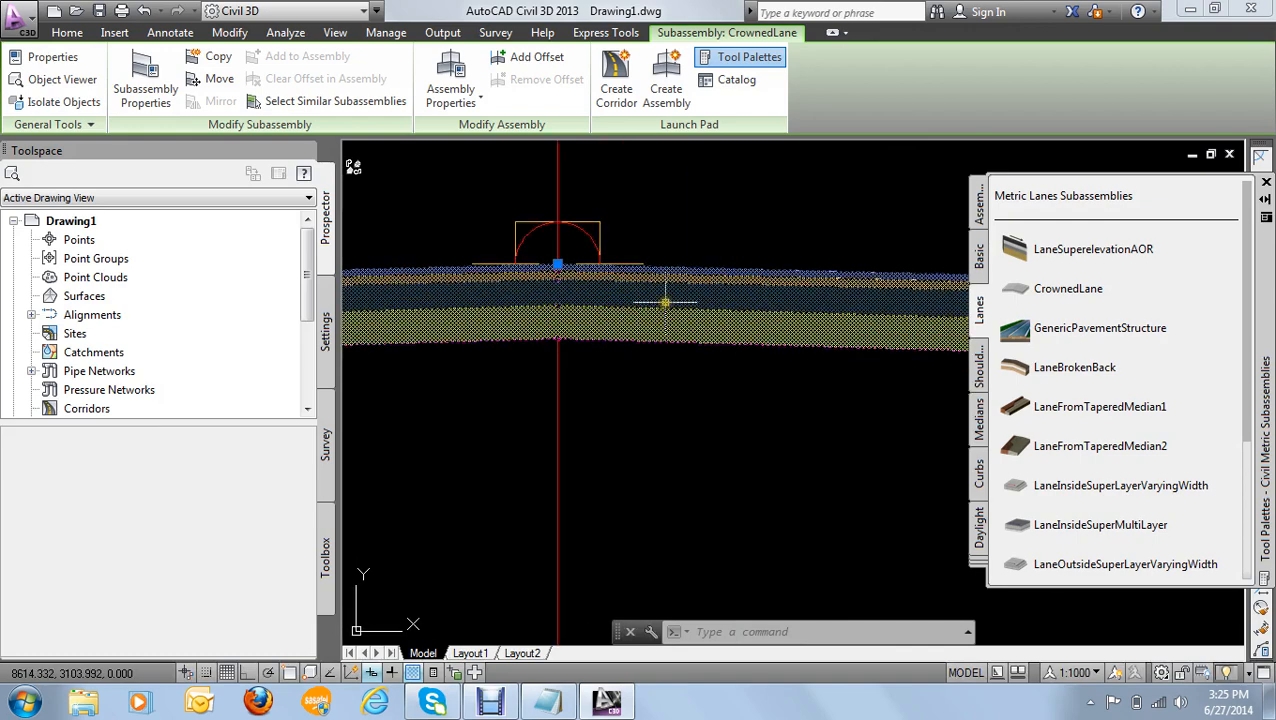
pyautogui.press('Escape')
pyautogui.scroll(-3, 650, 325)
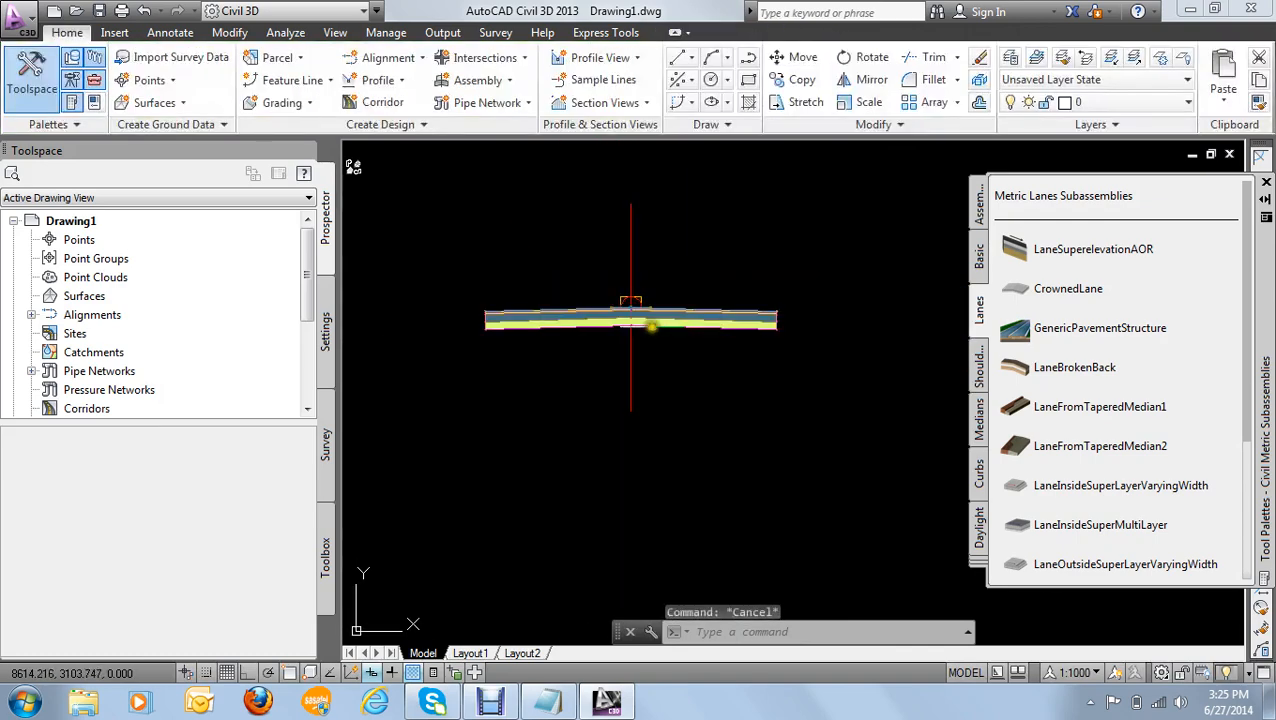
pyautogui.scroll(-2, 612, 318)
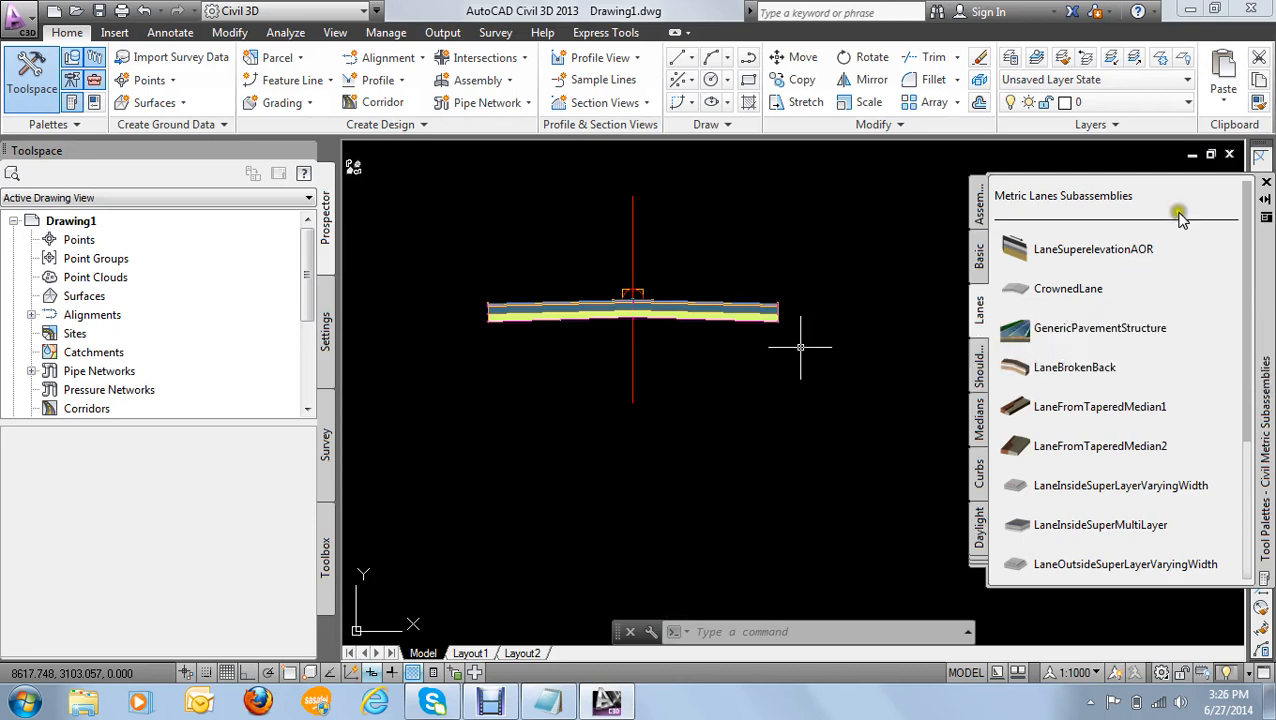
# Step: Review the advanced parameters of the metric ShoulderExtendAll subassembly
pyautogui.click(978, 375)
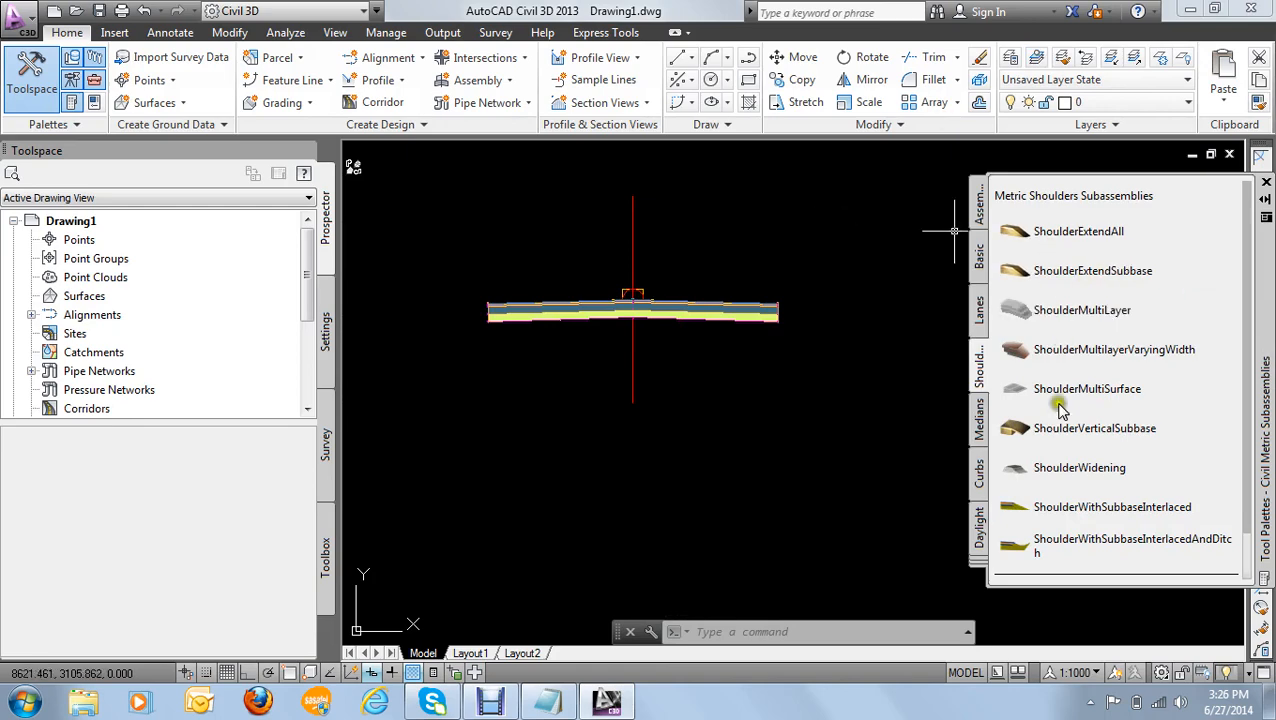
pyautogui.click(1040, 231)
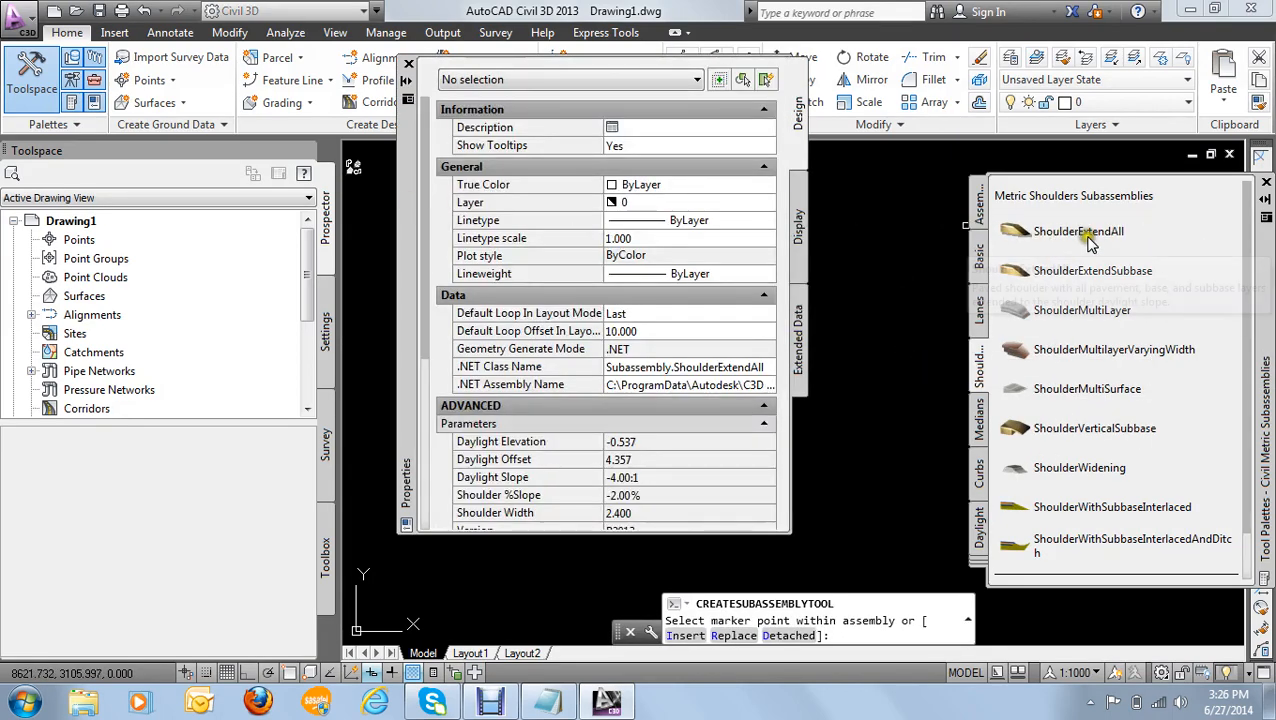
pyautogui.click(420, 288)
pyautogui.moveTo(420, 288); pyautogui.dragTo(407, 440)
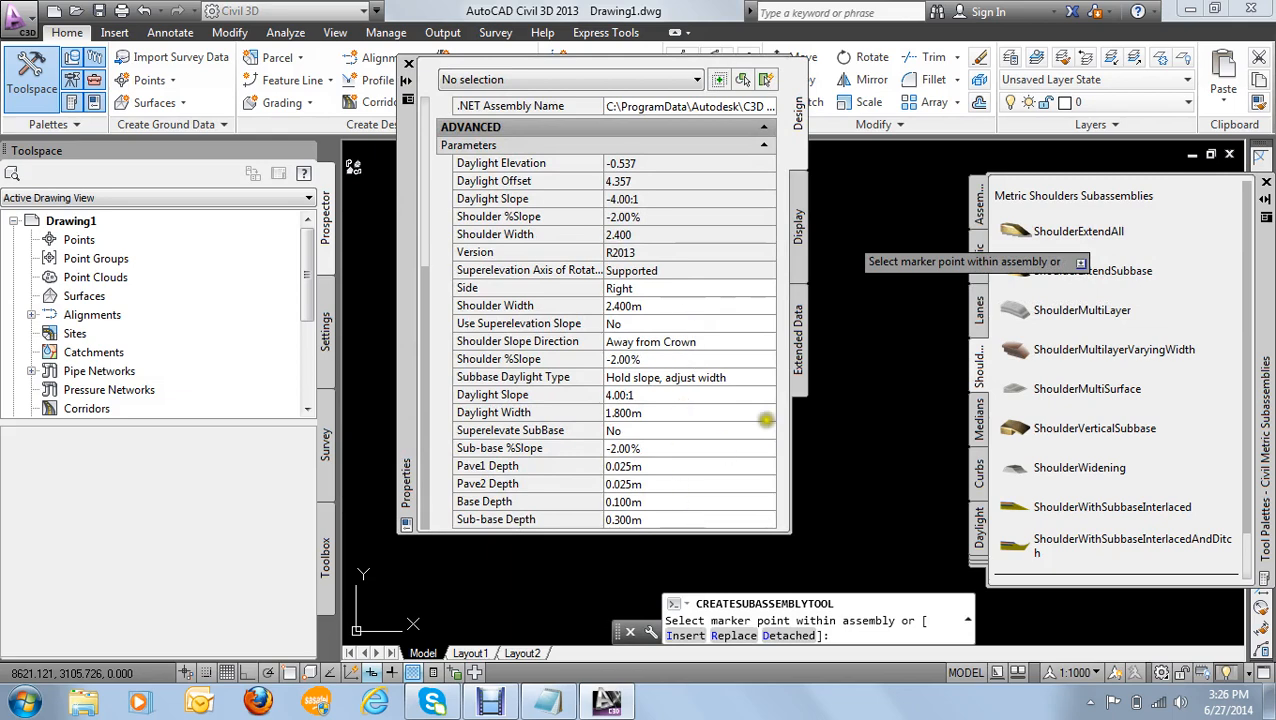
# Step: Compare the parameters of the ShoulderExtendSubbase and ShoulderMultilayerVaryingWidth subassemblies
pyautogui.click(1095, 275)
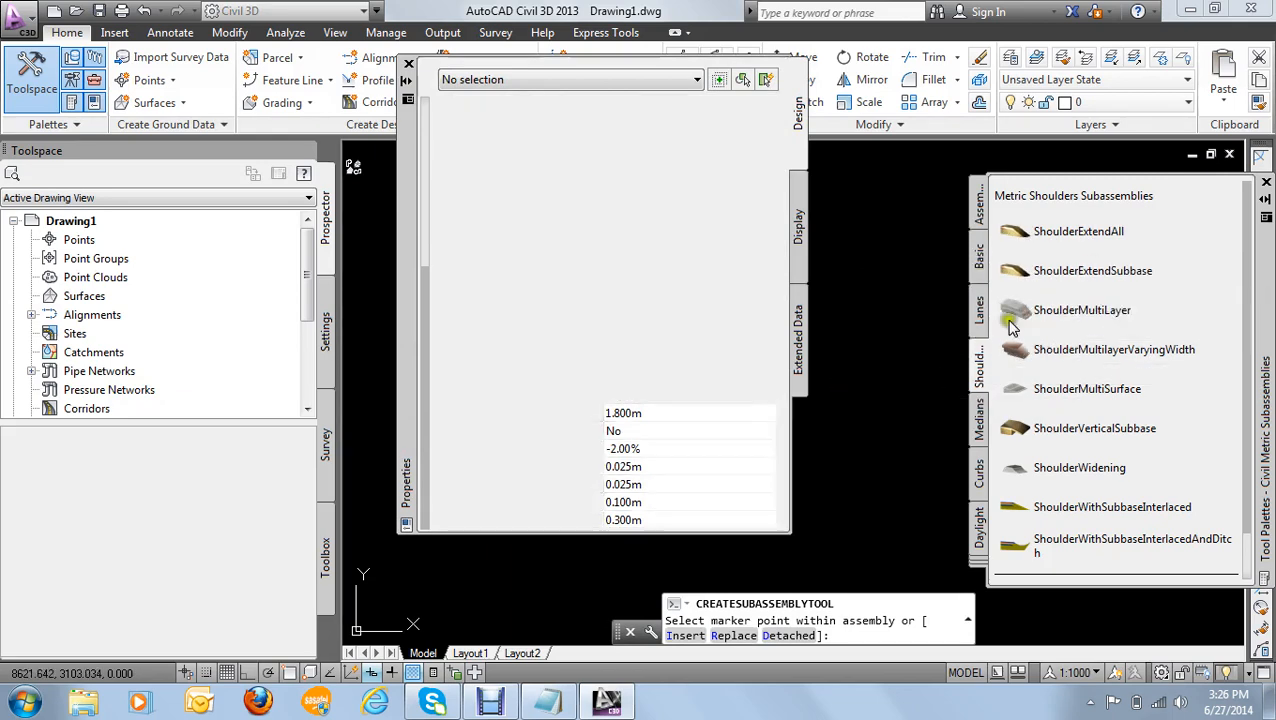
pyautogui.moveTo(420, 198); pyautogui.dragTo(410, 430)
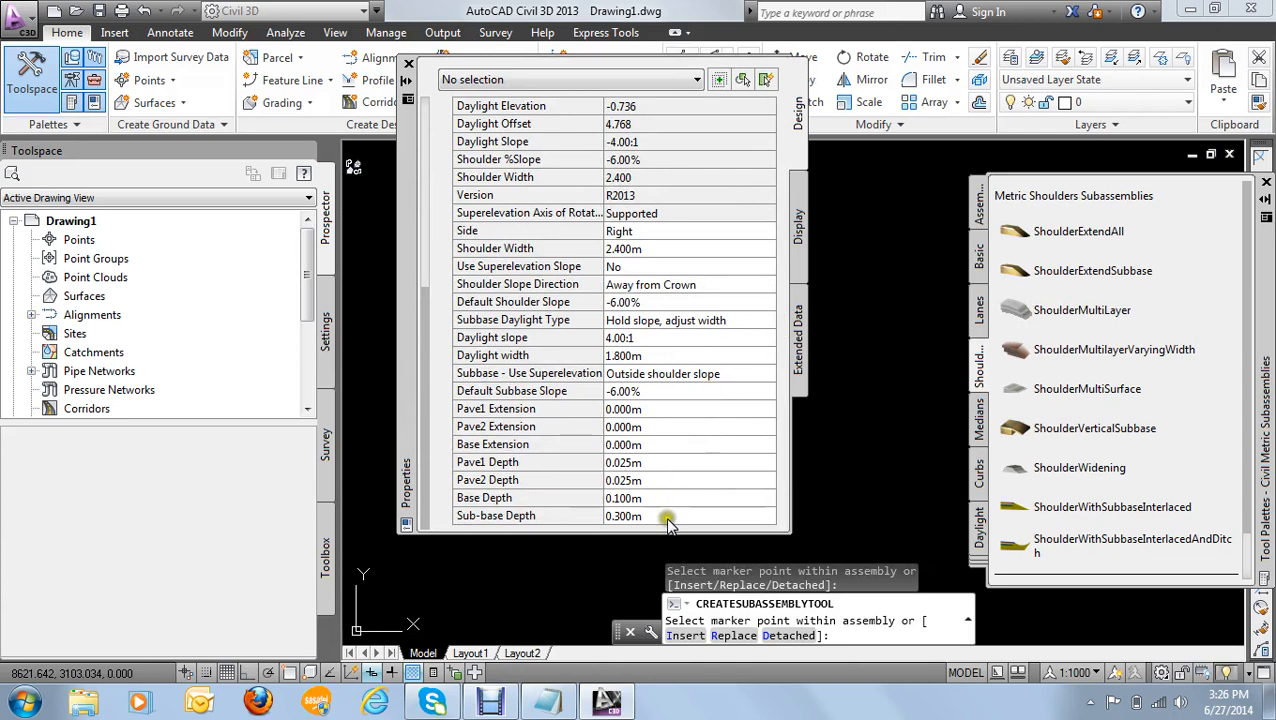
pyautogui.click(1114, 353)
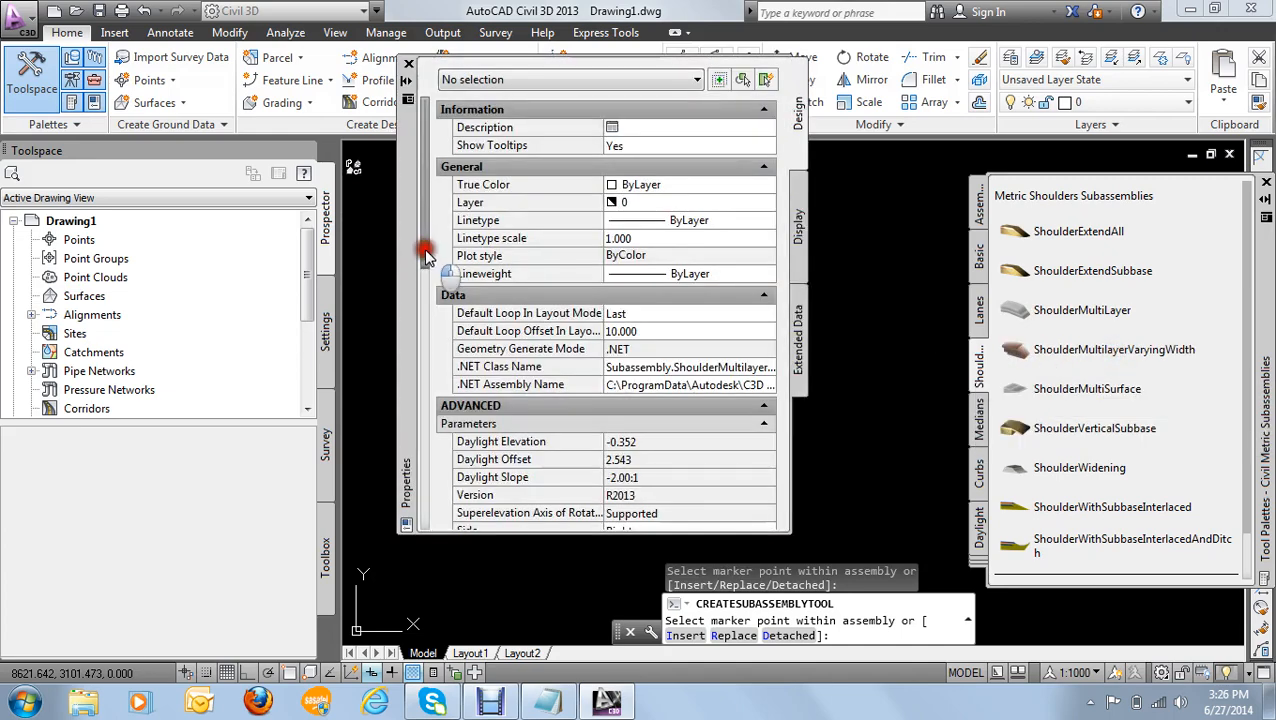
pyautogui.moveTo(410, 258); pyautogui.dragTo(390, 550)
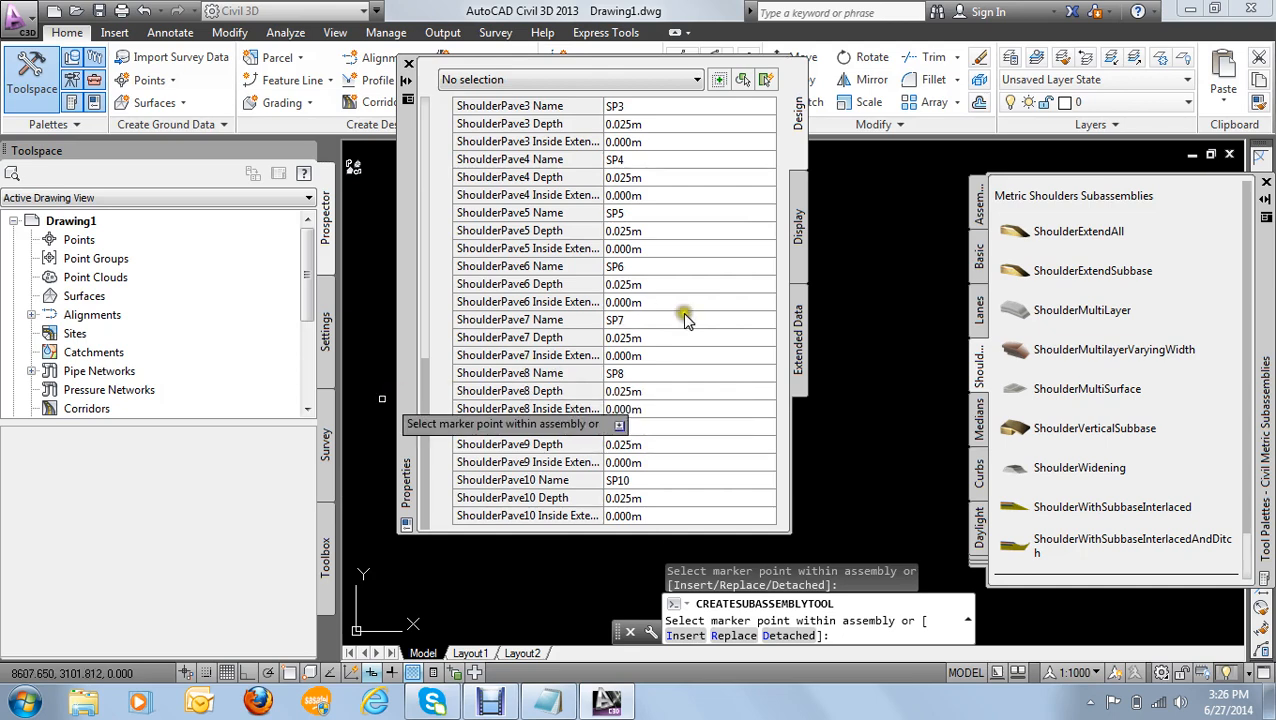
# Step: Start a right-side ShoulderExtendAll subassembly and set its shoulder width to 1.5 m
pyautogui.click(1050, 248)
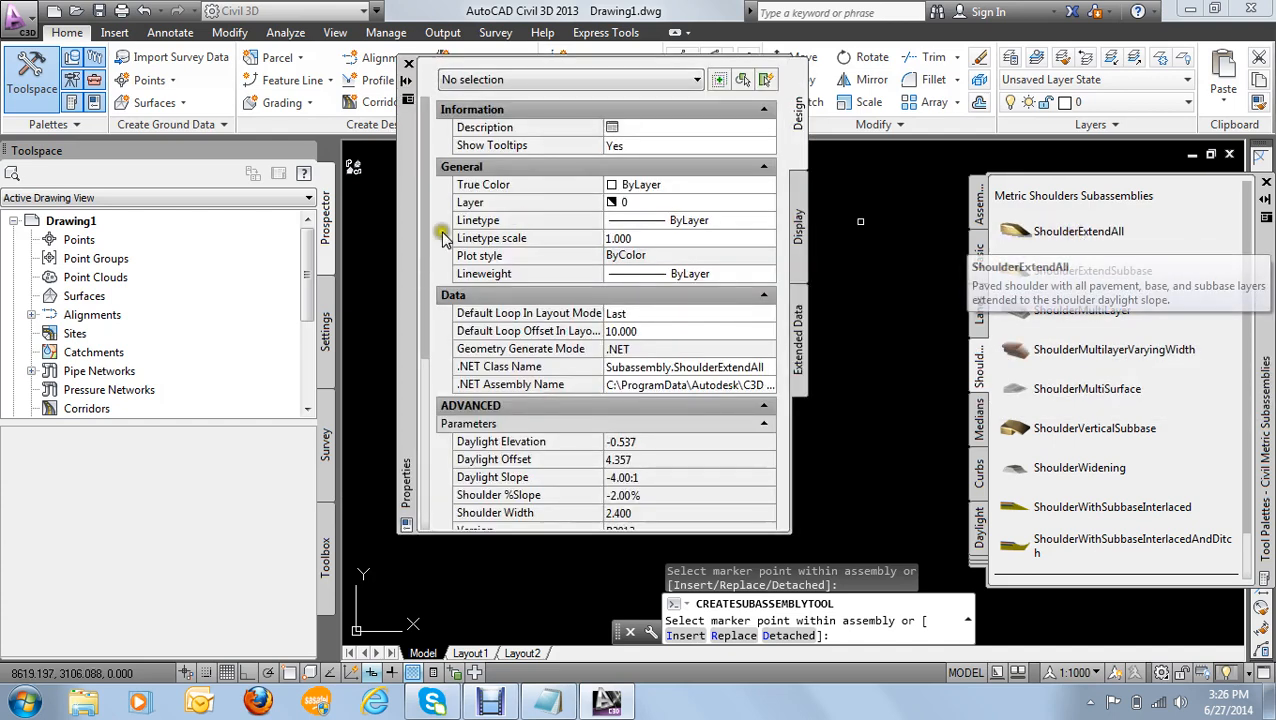
pyautogui.moveTo(427, 240); pyautogui.dragTo(413, 441)
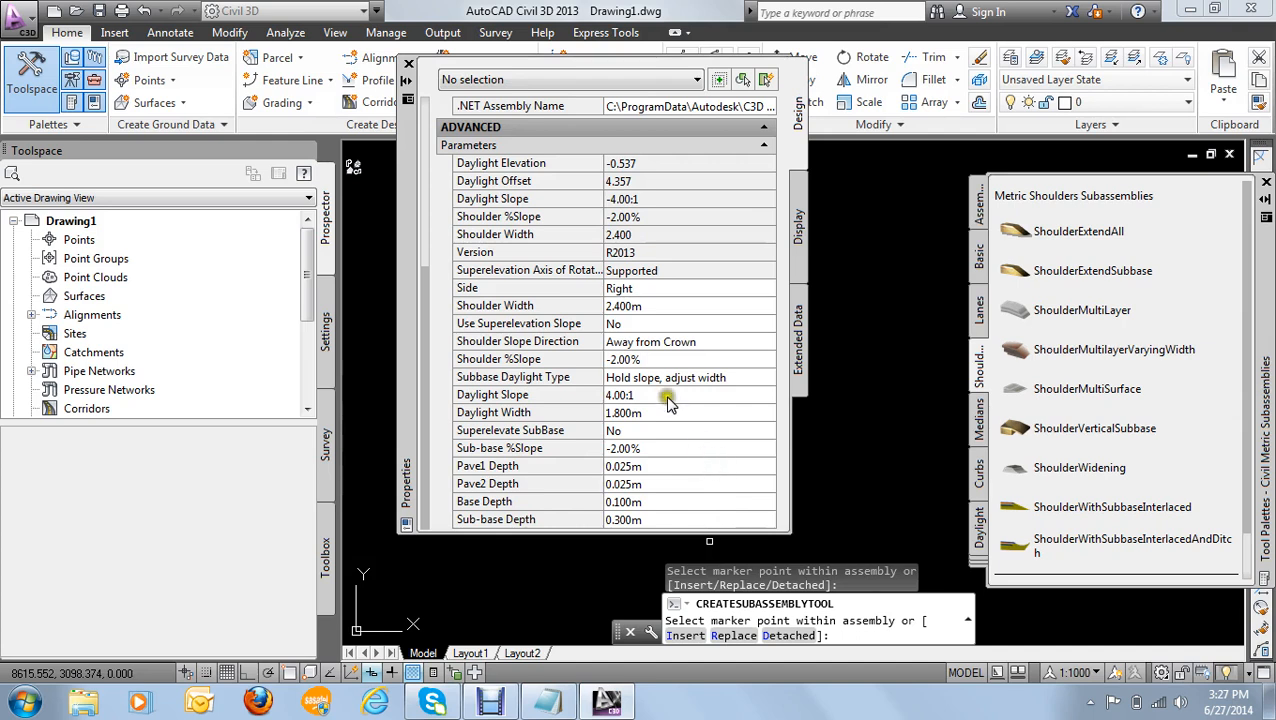
pyautogui.click(667, 290)
pyautogui.click(669, 290)
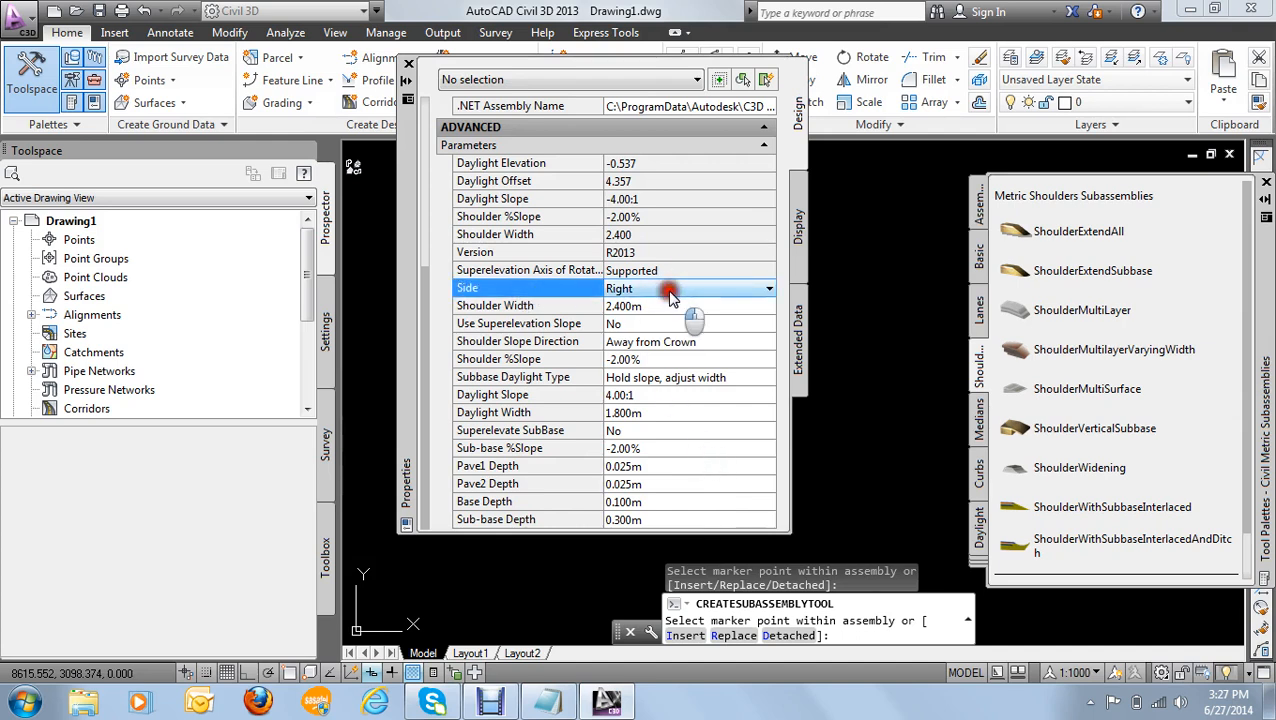
pyautogui.click(669, 292)
pyautogui.click(656, 312)
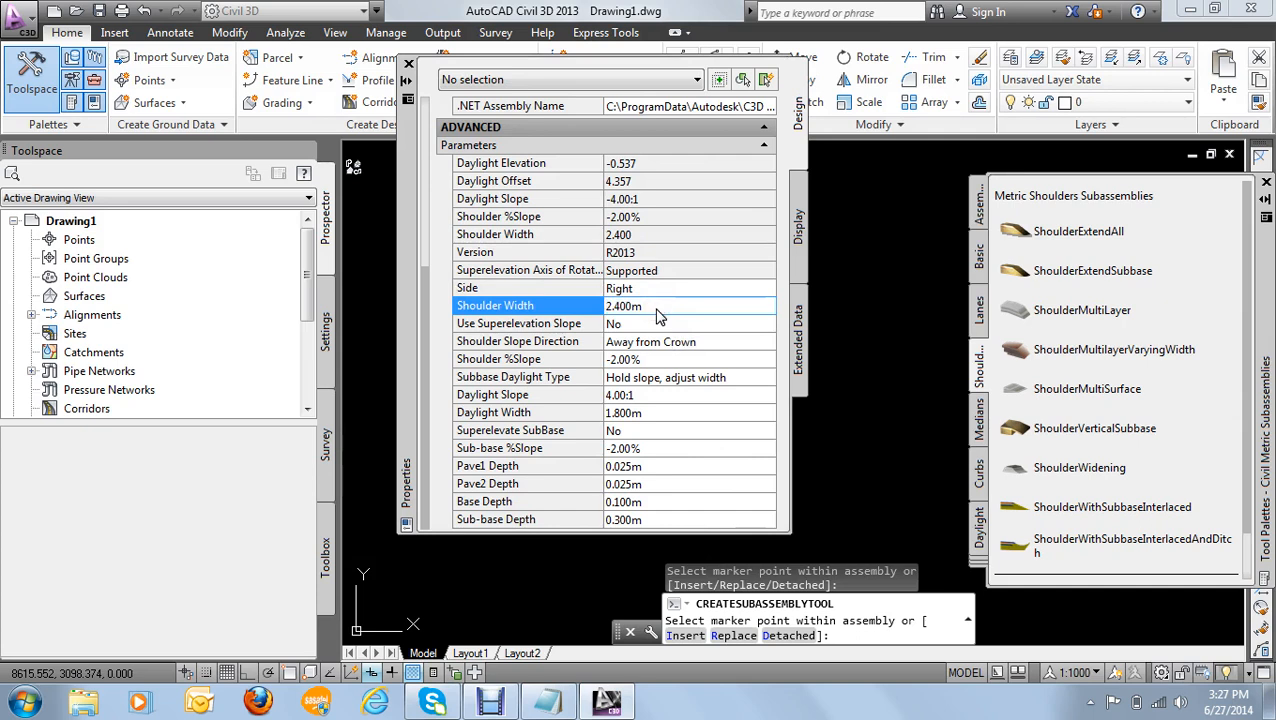
pyautogui.moveTo(651, 308); pyautogui.dragTo(606, 308)
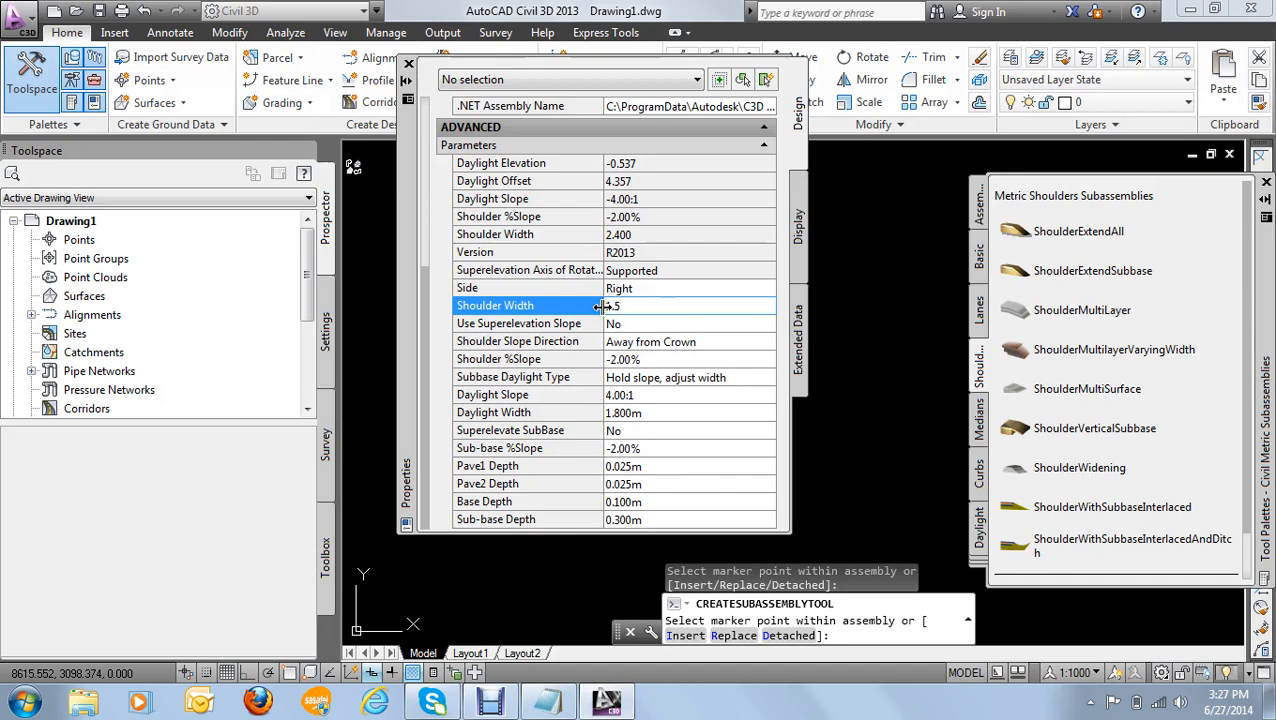
pyautogui.press('Return')
# Step: Try to replace the Shoulder %Slope value with 5 for the ShoulderExtendAll subassembly
pyautogui.click(655, 359)
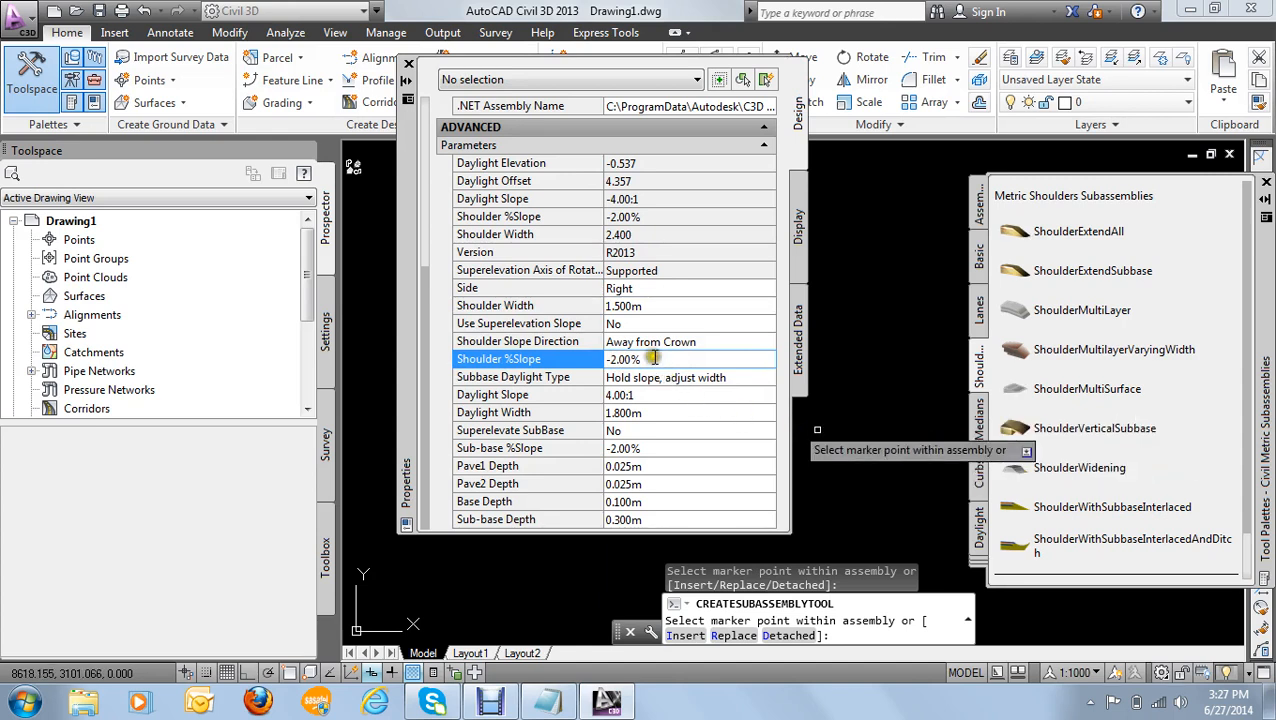
pyautogui.click(621, 358)
pyautogui.write('5')
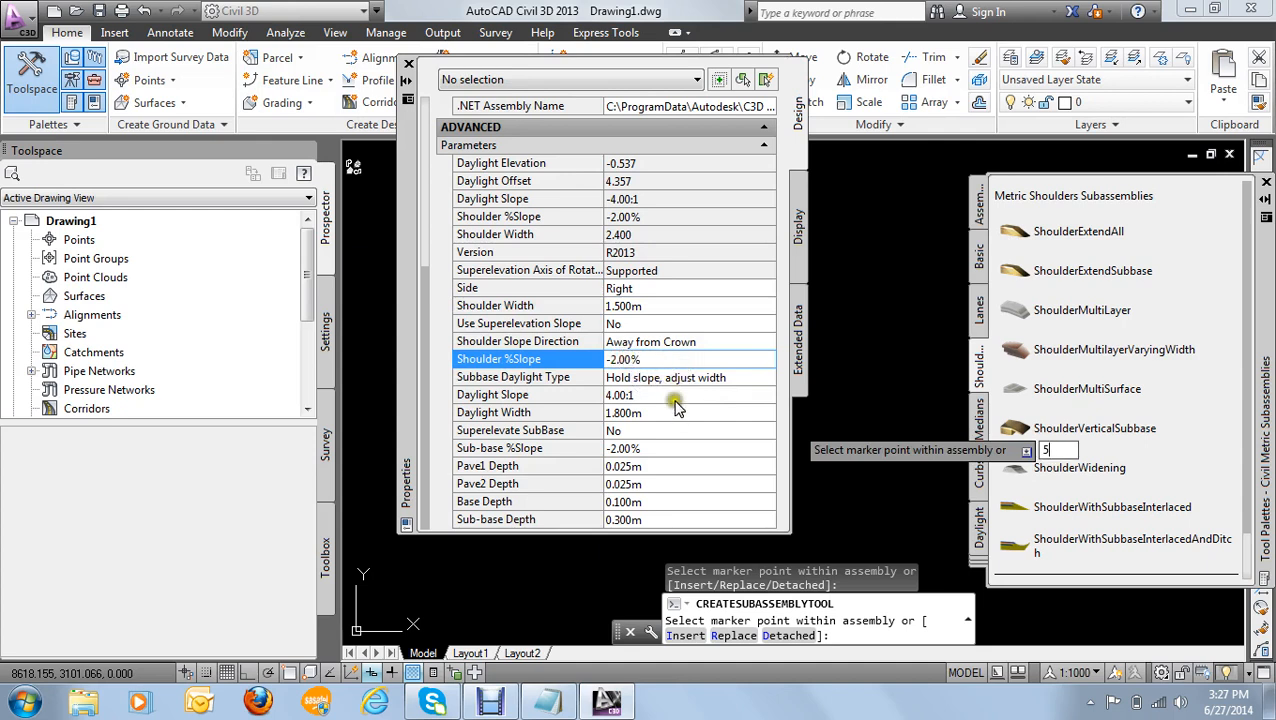
pyautogui.click(695, 305)
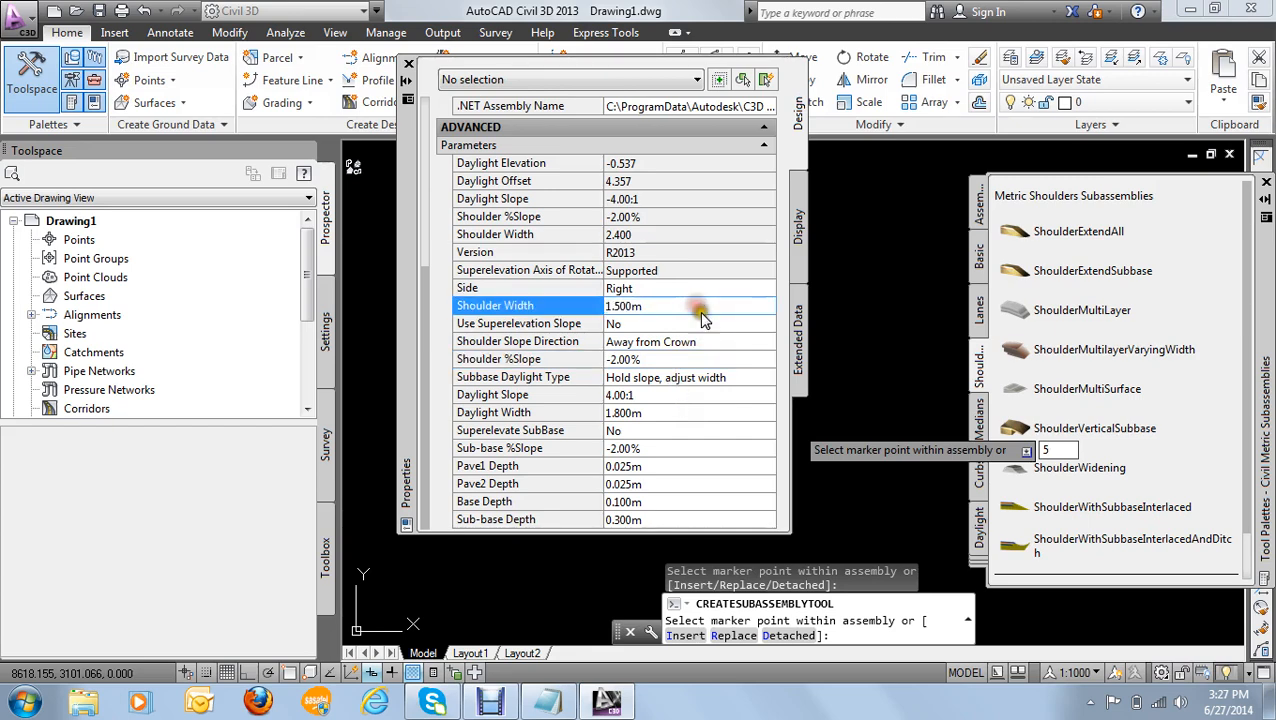
pyautogui.click(650, 359)
pyautogui.moveTo(653, 359); pyautogui.dragTo(617, 359)
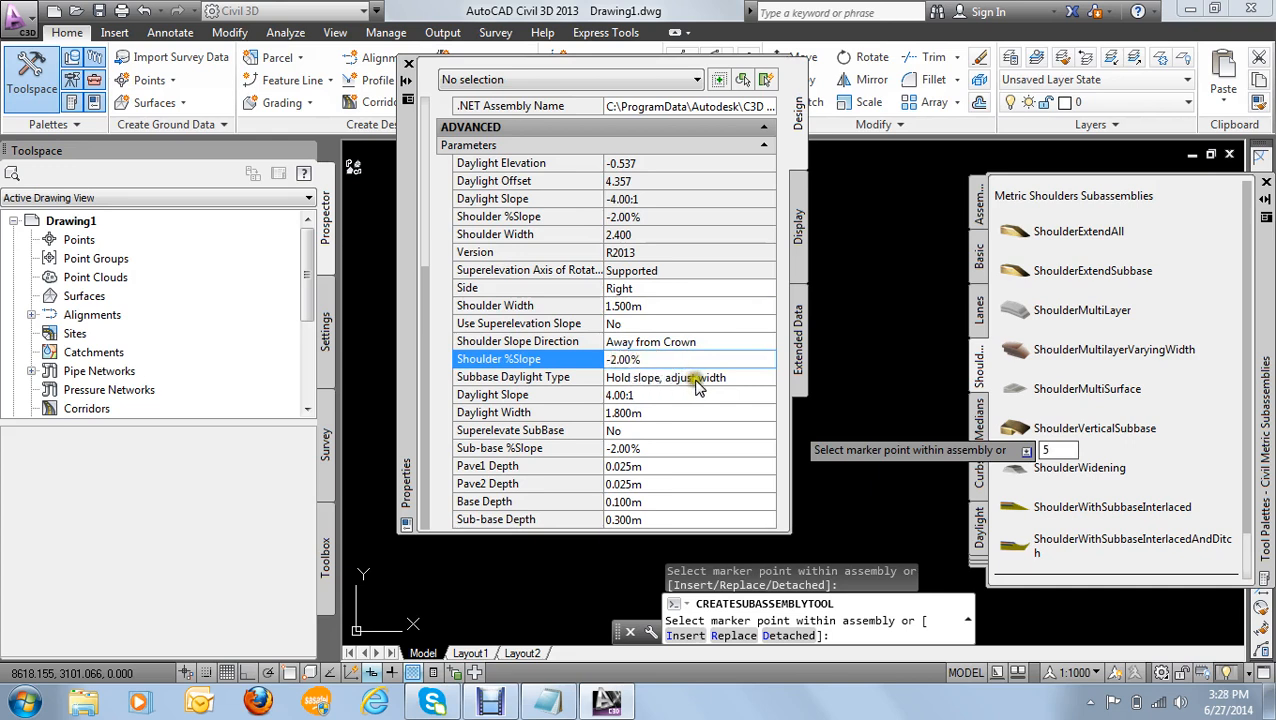
pyautogui.write('5')
pyautogui.press('Return')
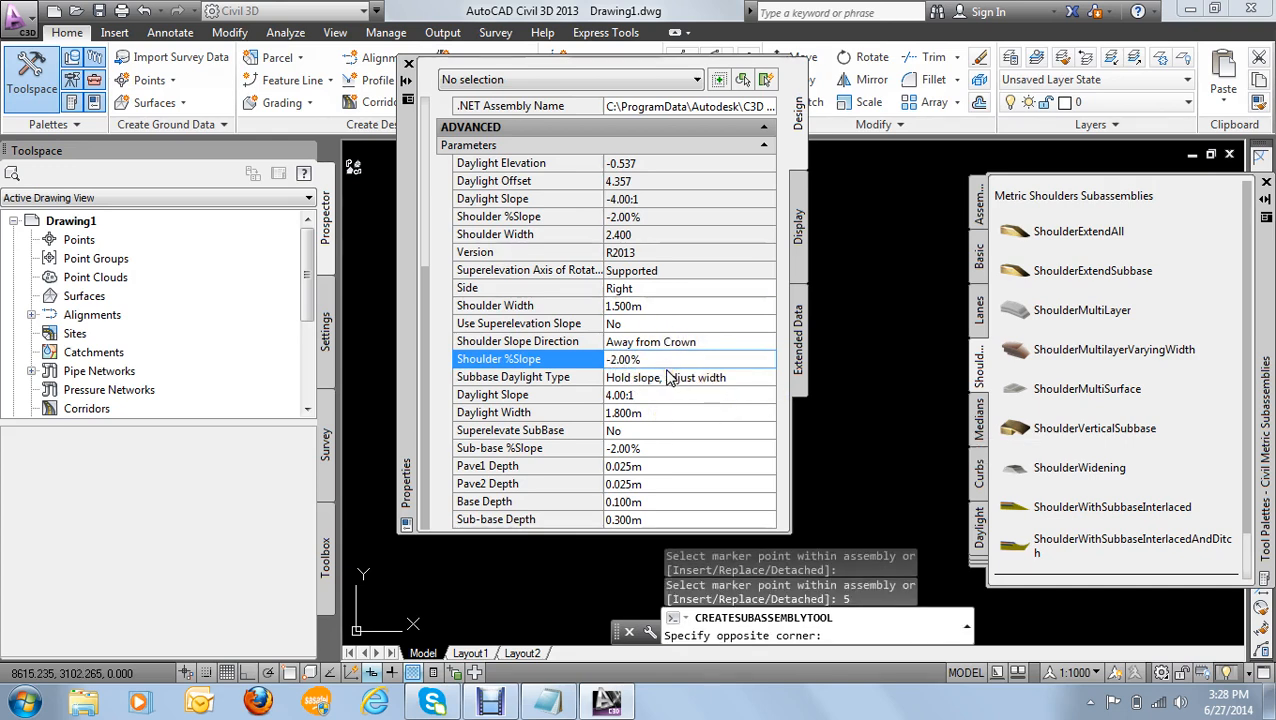
# Step: Examine the shoulder's daylight slope, daylight width and Superelevate SubBase options
pyautogui.click(660, 397)
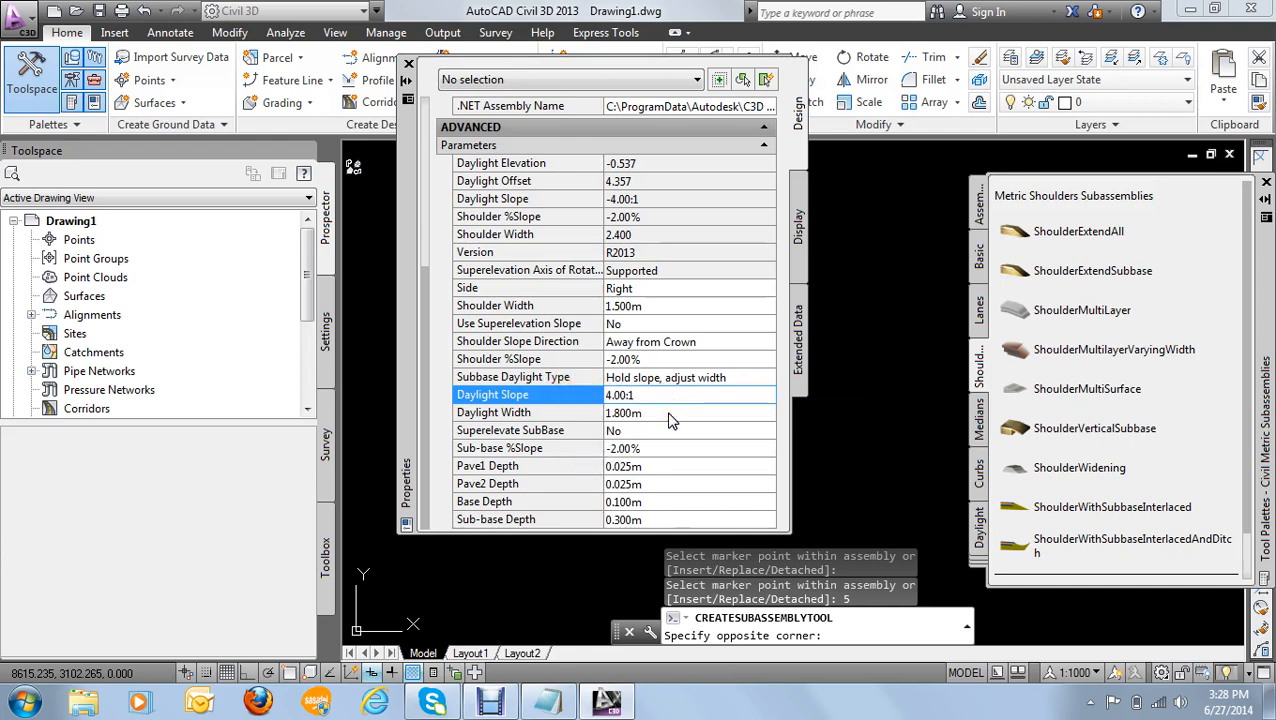
pyautogui.click(668, 414)
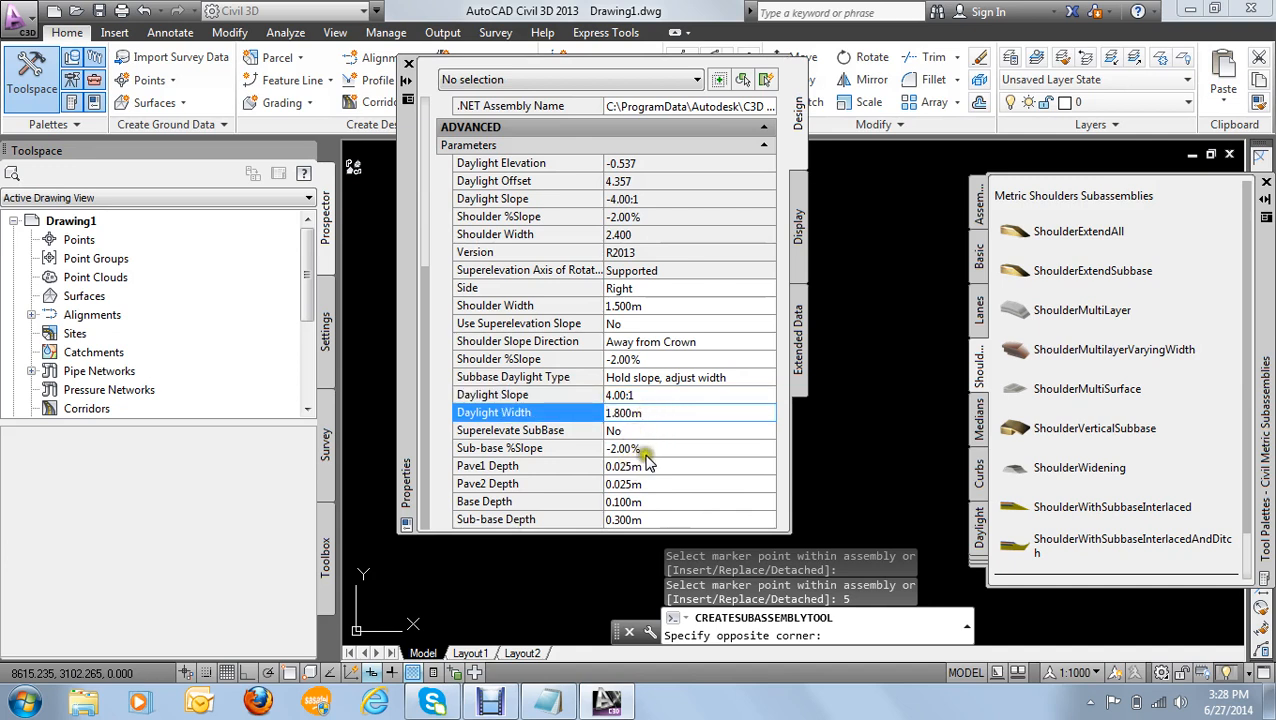
pyautogui.click(664, 438)
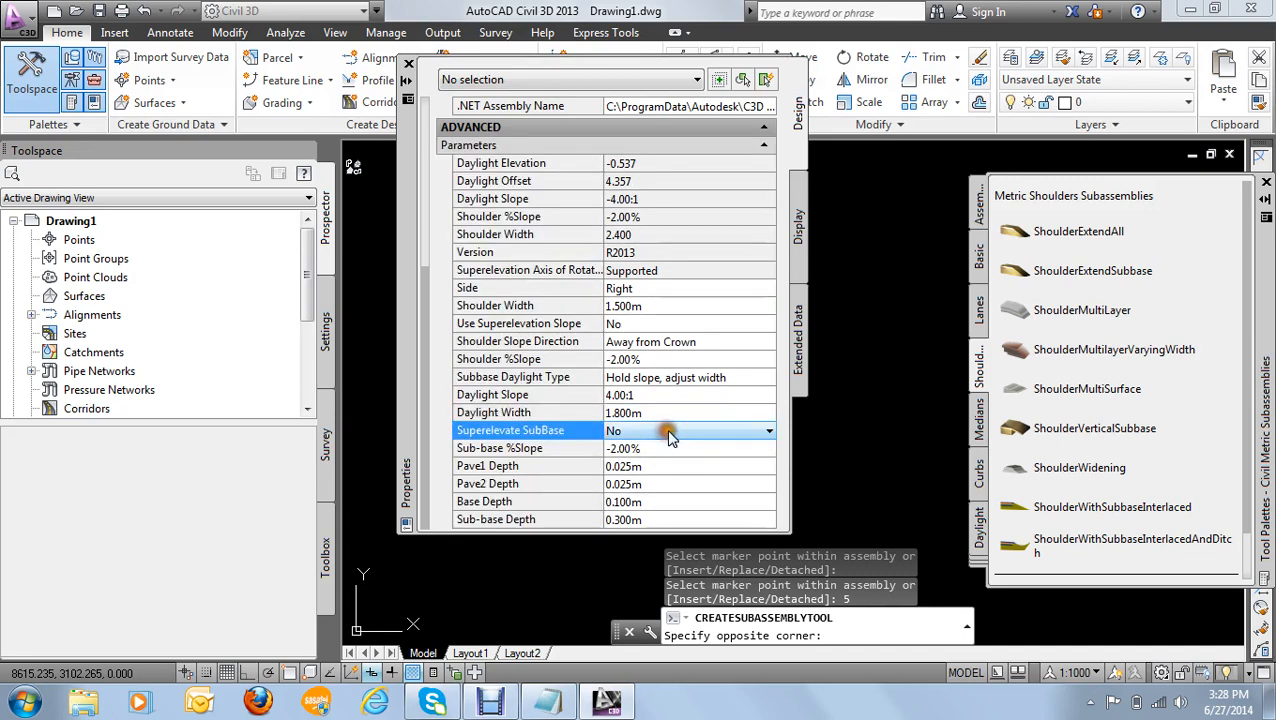
pyautogui.click(661, 436)
pyautogui.click(684, 463)
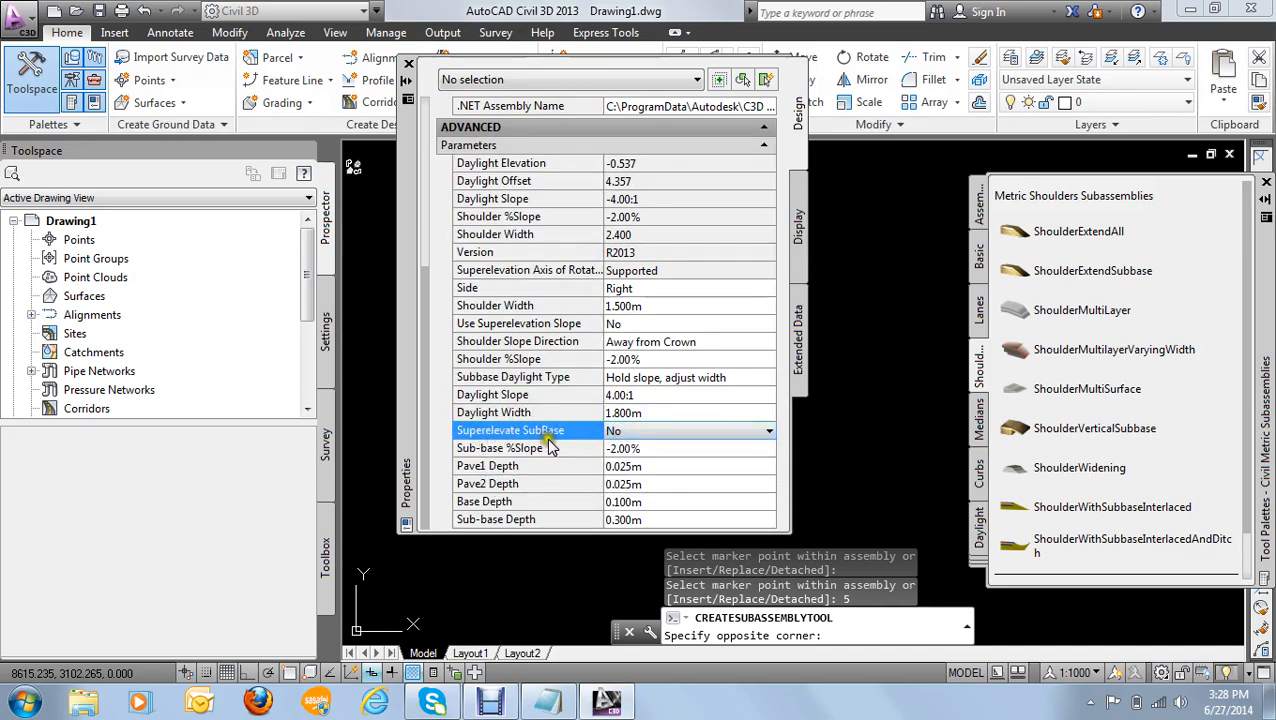
pyautogui.click(677, 434)
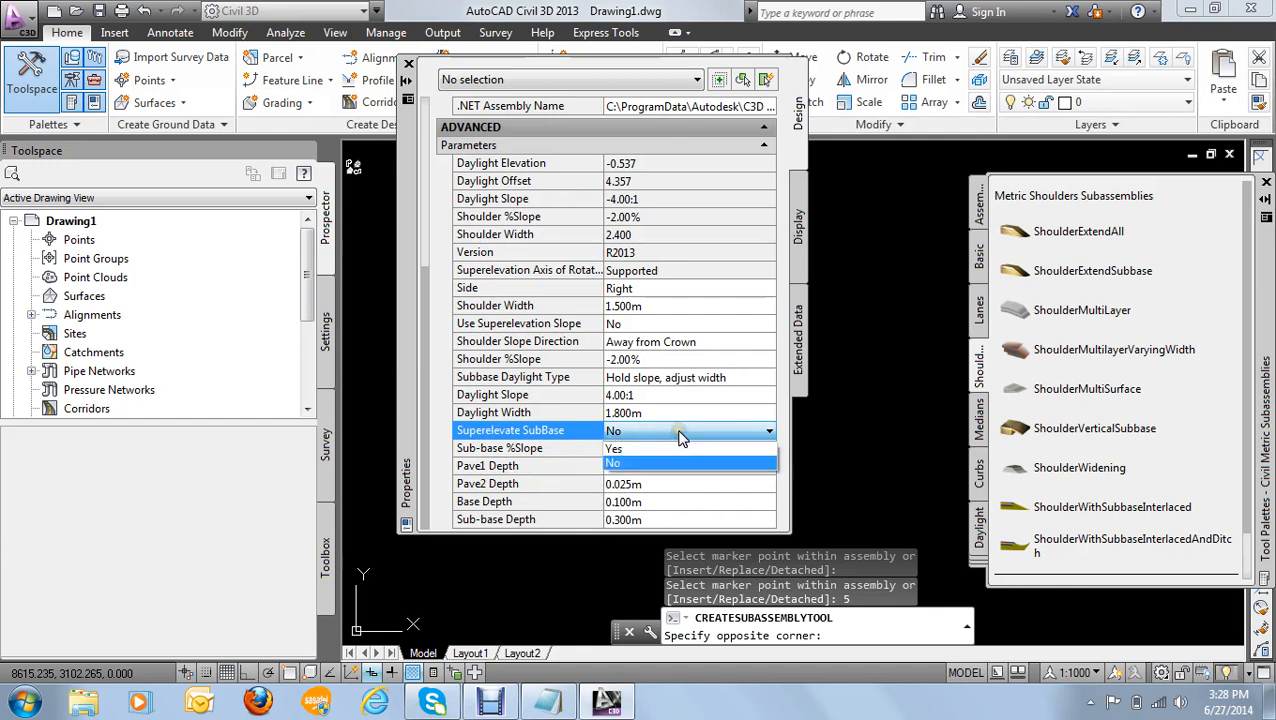
pyautogui.click(679, 434)
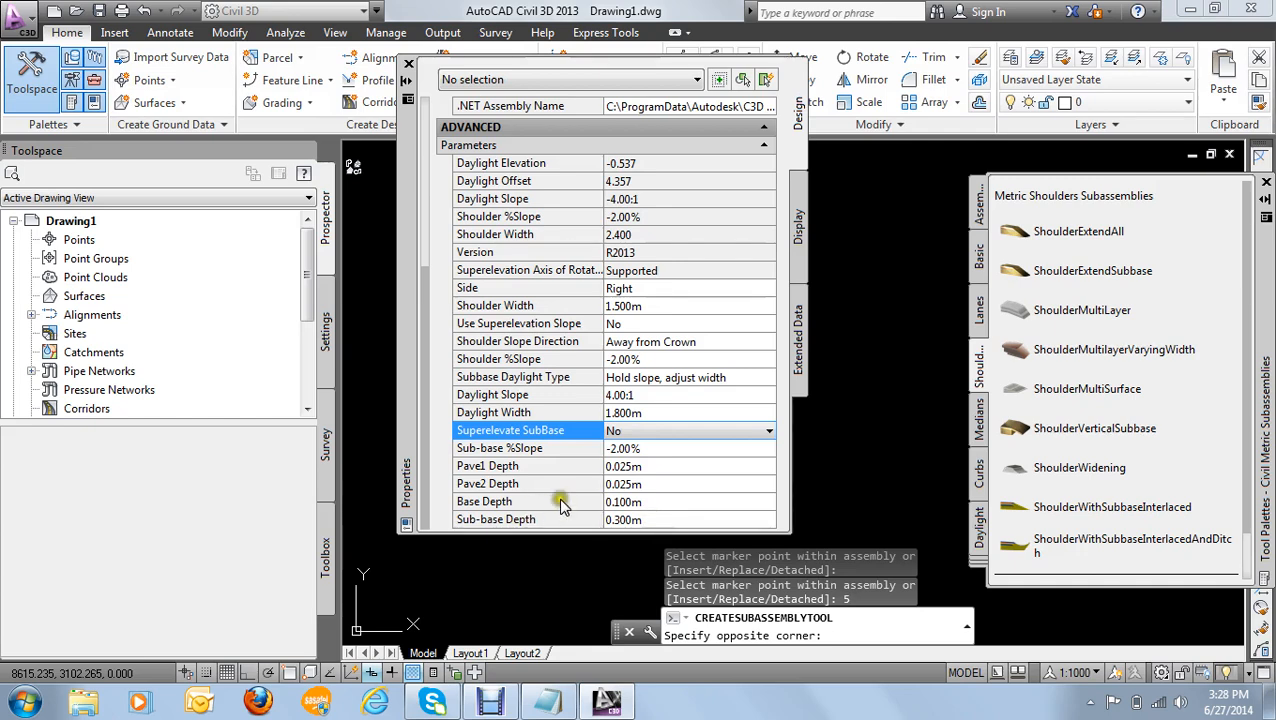
# Step: Try to change the shoulder's Pave1 depth, close its properties and cancel the placement
pyautogui.click(654, 467)
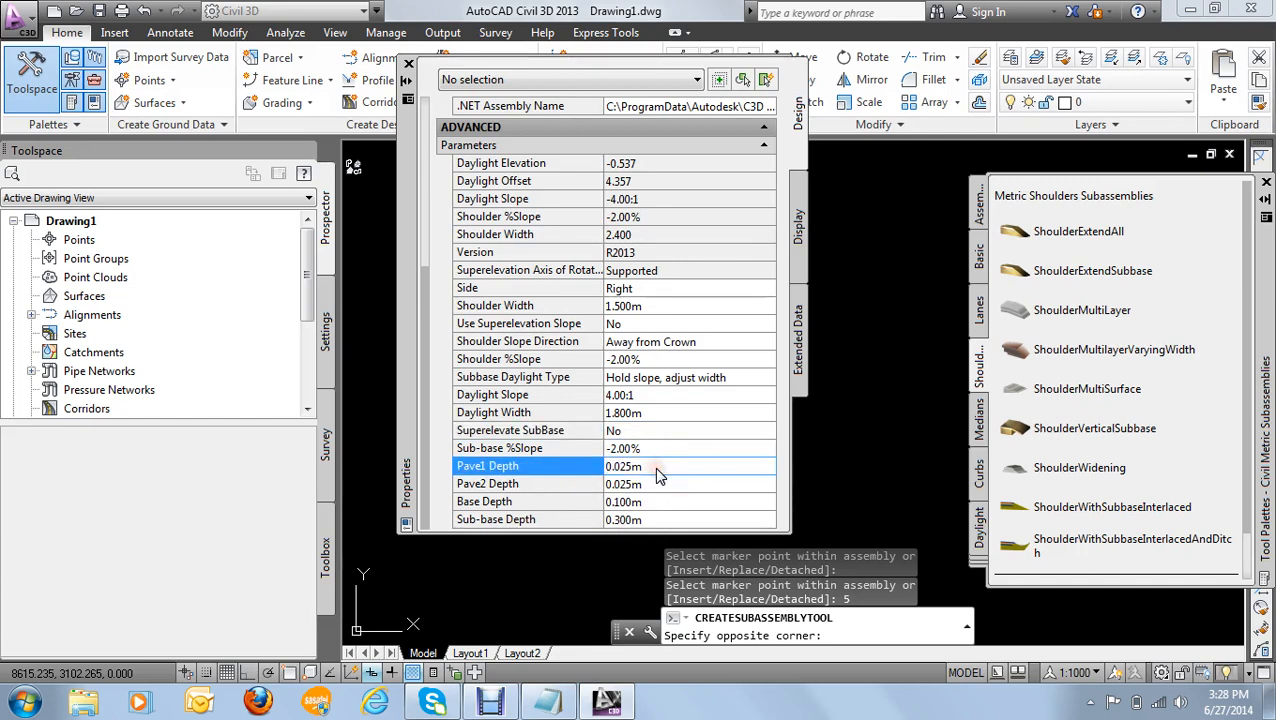
pyautogui.moveTo(654, 467); pyautogui.dragTo(619, 467)
pyautogui.click(408, 68)
pyautogui.click(785, 412)
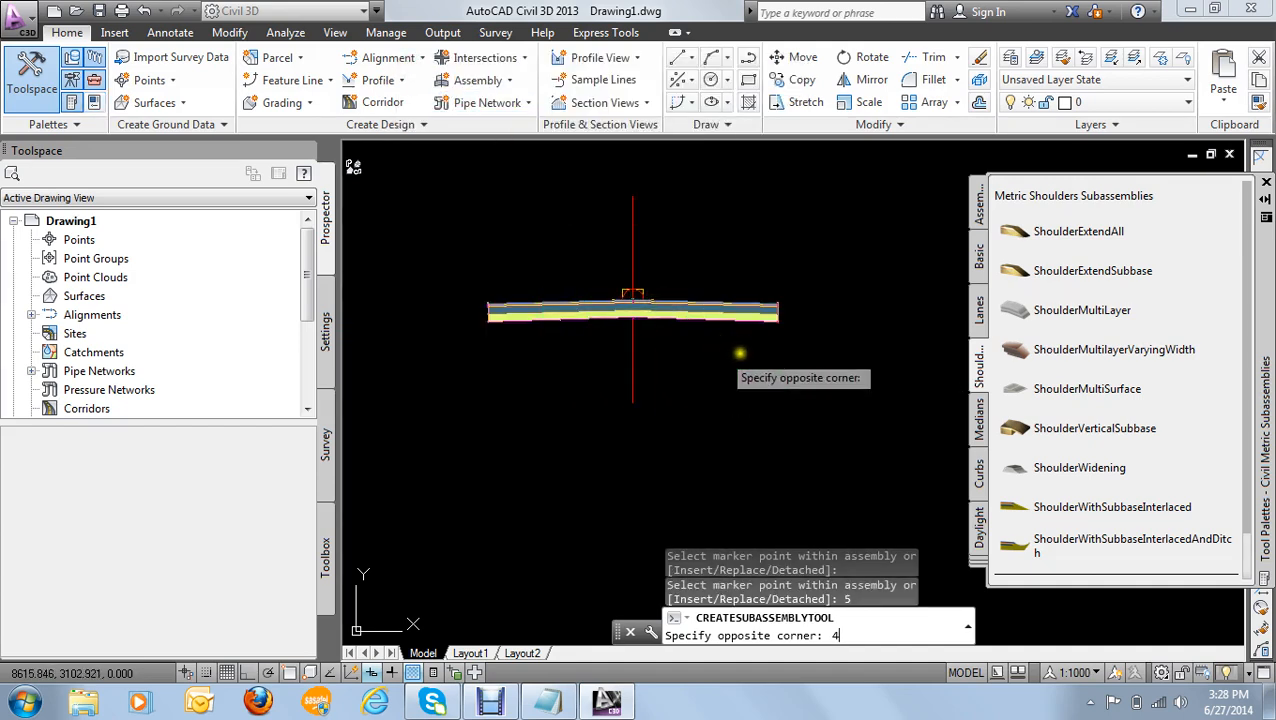
pyautogui.press('Escape')
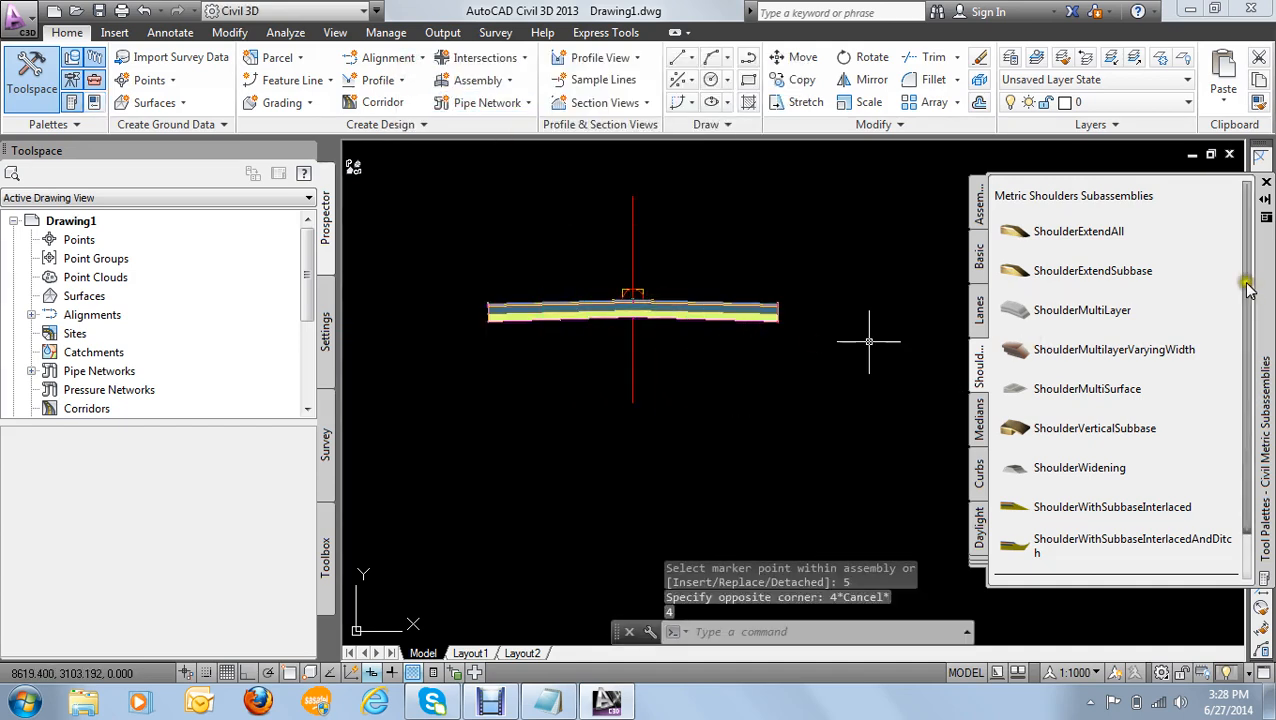
# Step: Attach a right-side ShoulderExtendAll subassembly at the assembly's baseline, trying a shoulder width of 1.5 m
pyautogui.click(1066, 233)
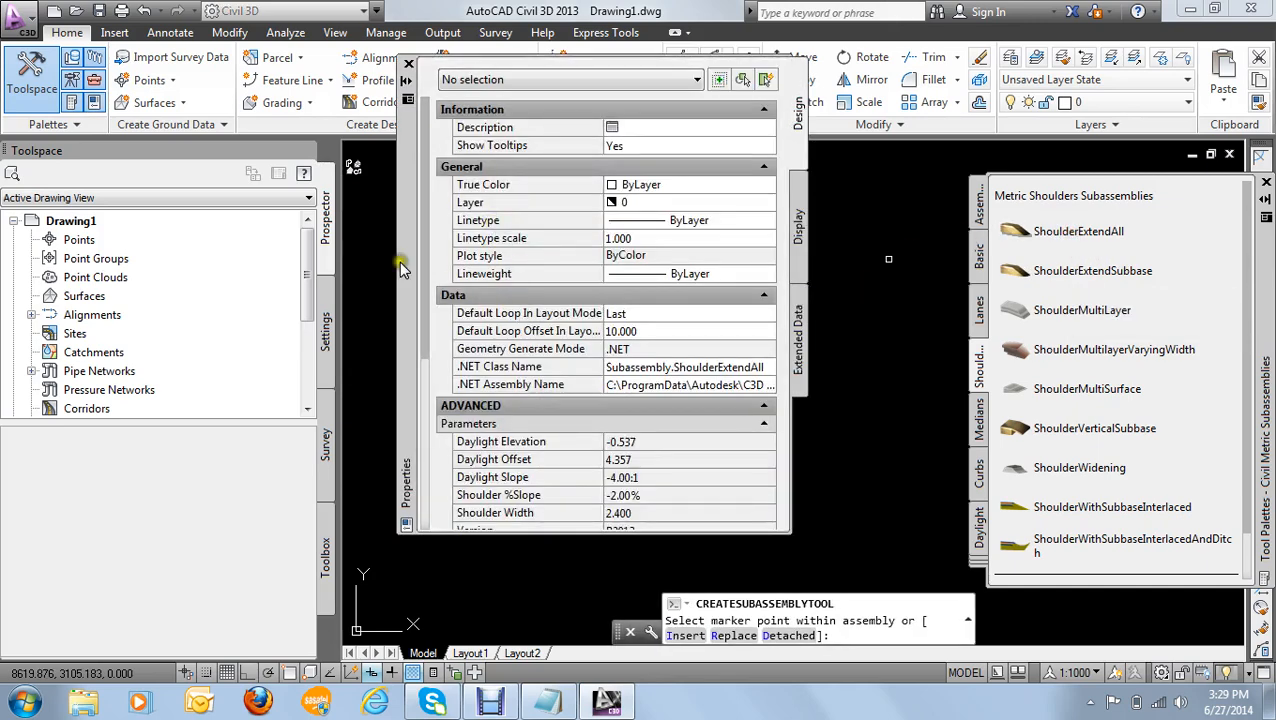
pyautogui.moveTo(416, 256); pyautogui.dragTo(407, 484)
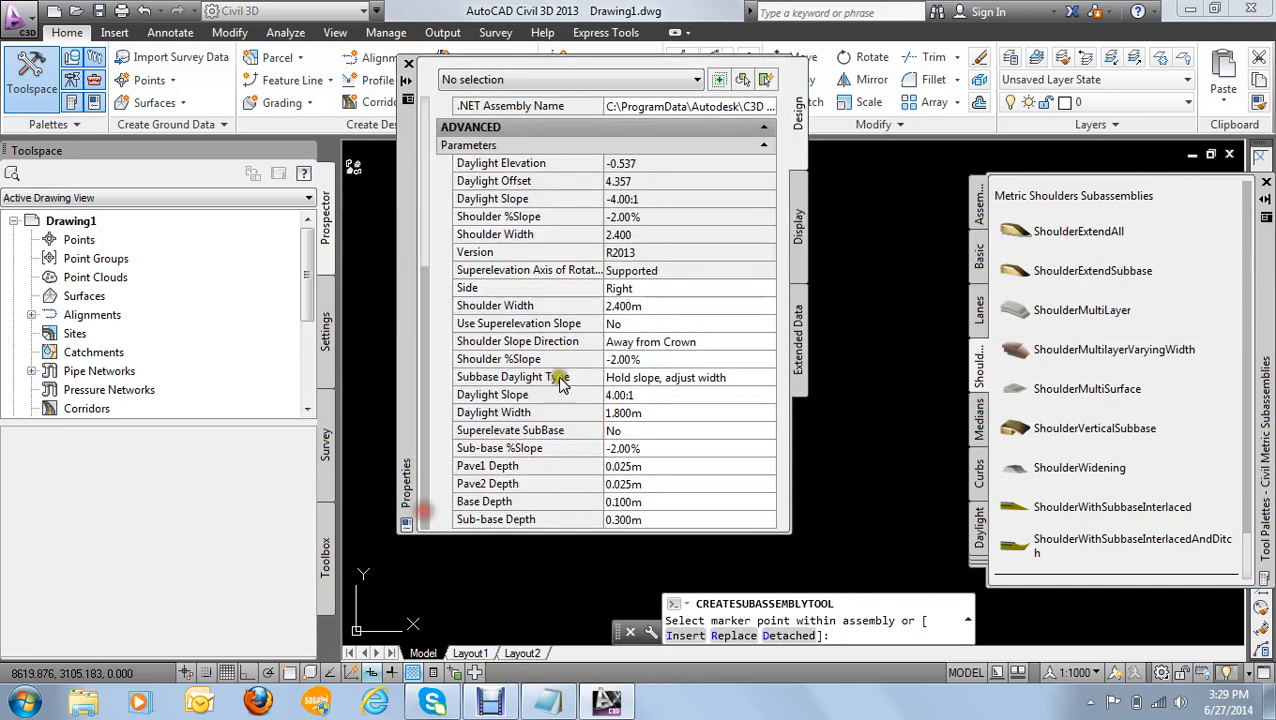
pyautogui.click(650, 308)
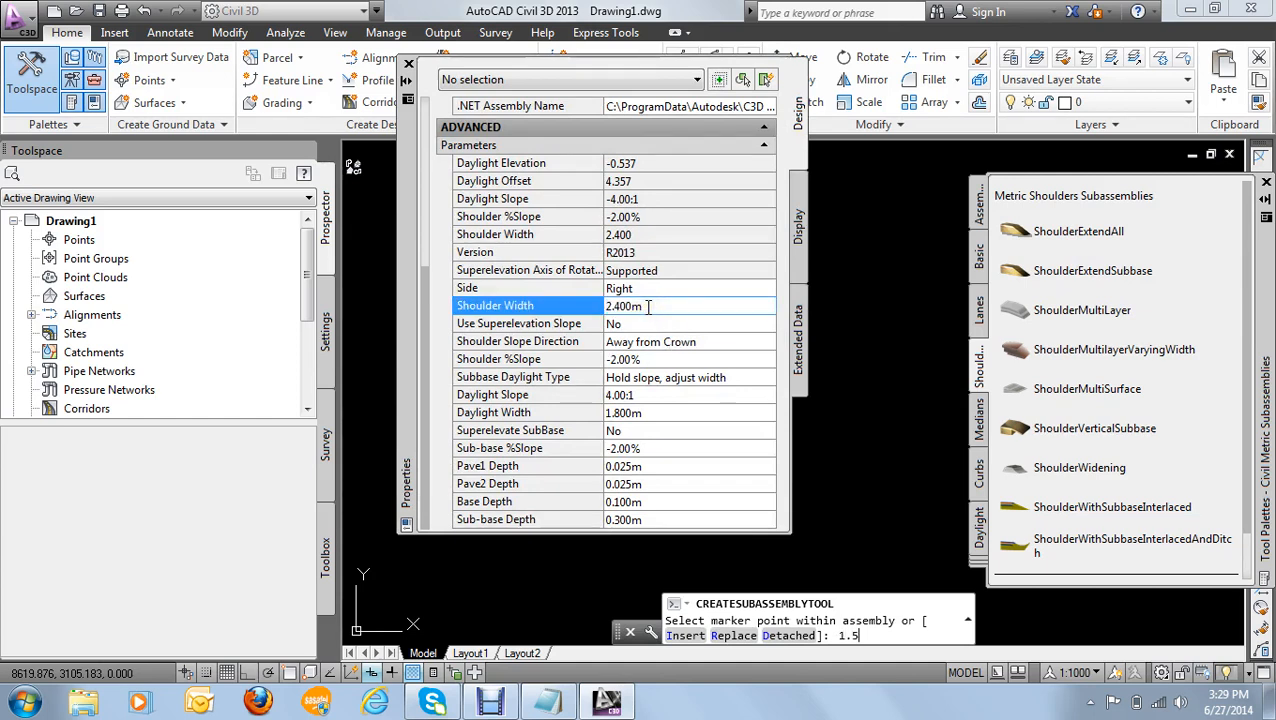
pyautogui.press('Return')
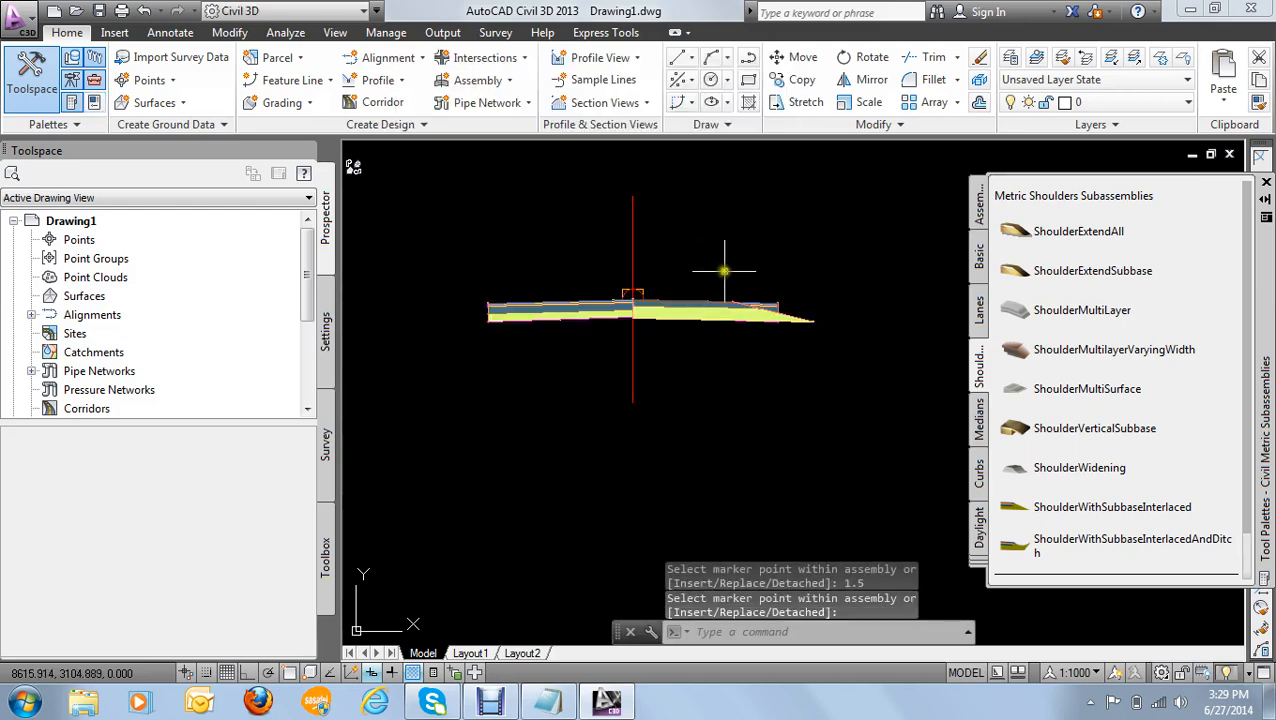
pyautogui.scroll(3, 768, 315)
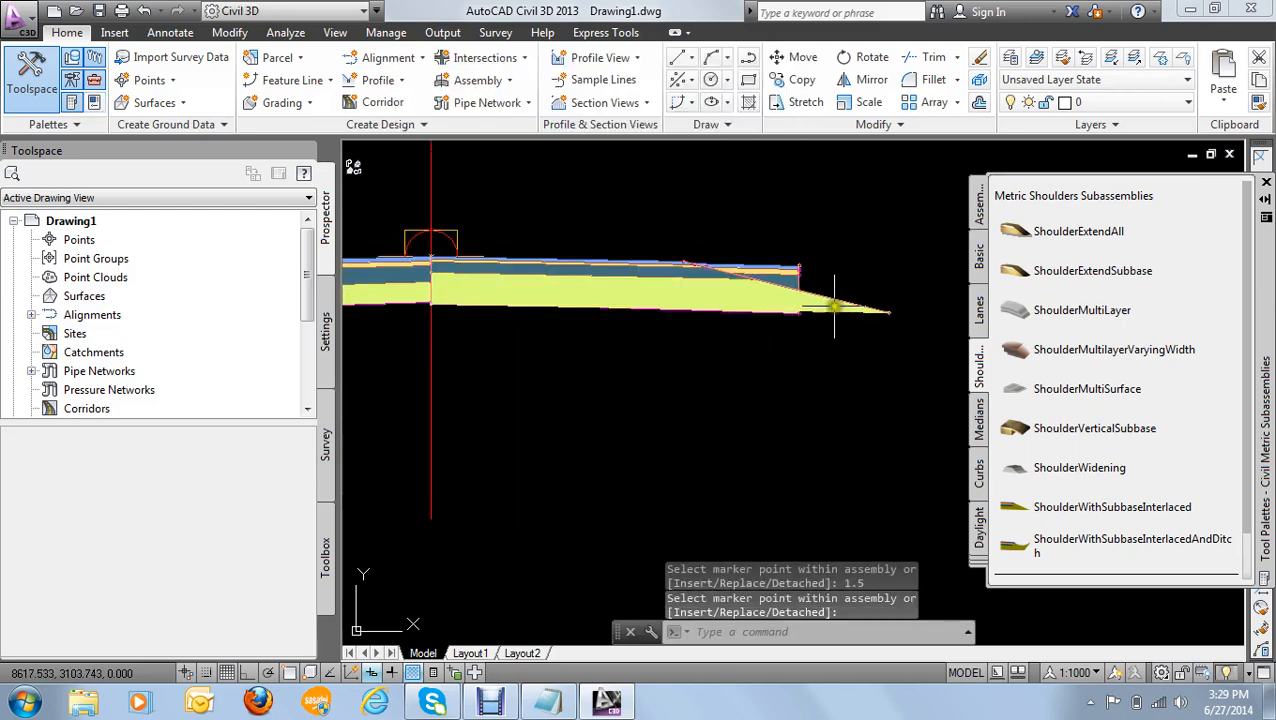
# Step: Delete the ShoulderExtendAll subassembly attached on the right side of the assembly's baseline
pyautogui.click(836, 308)
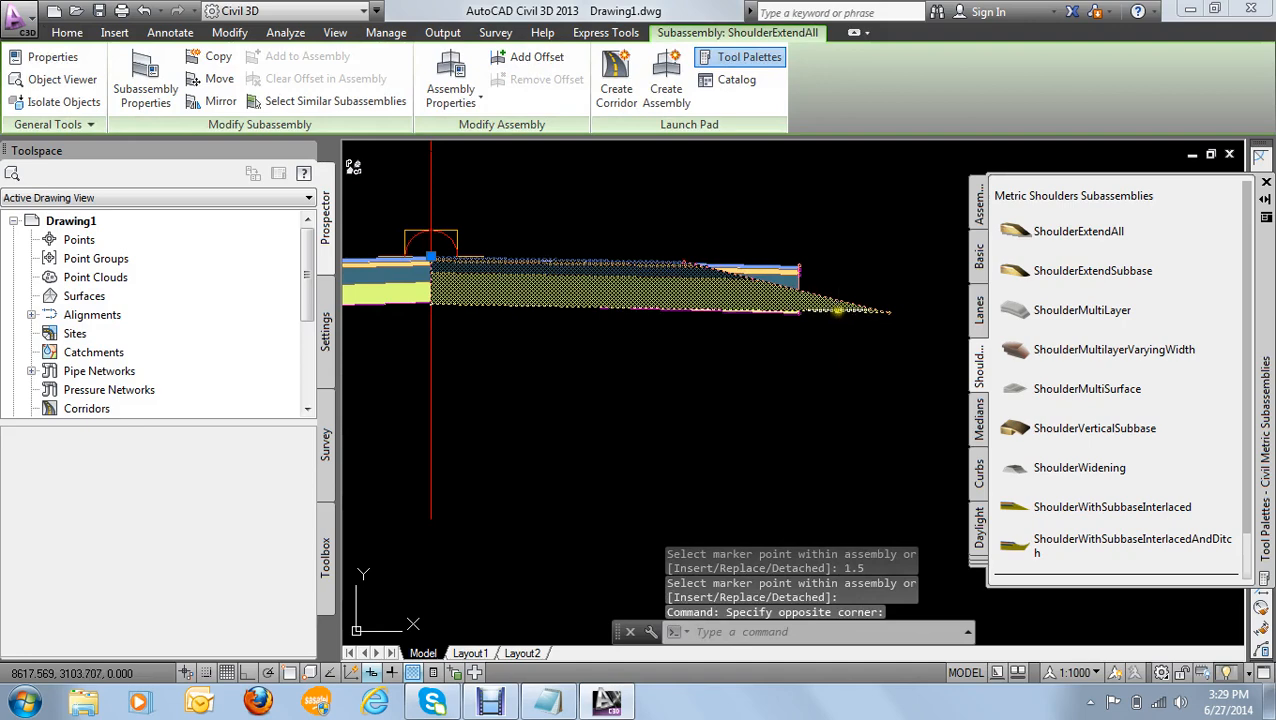
pyautogui.press('Delete')
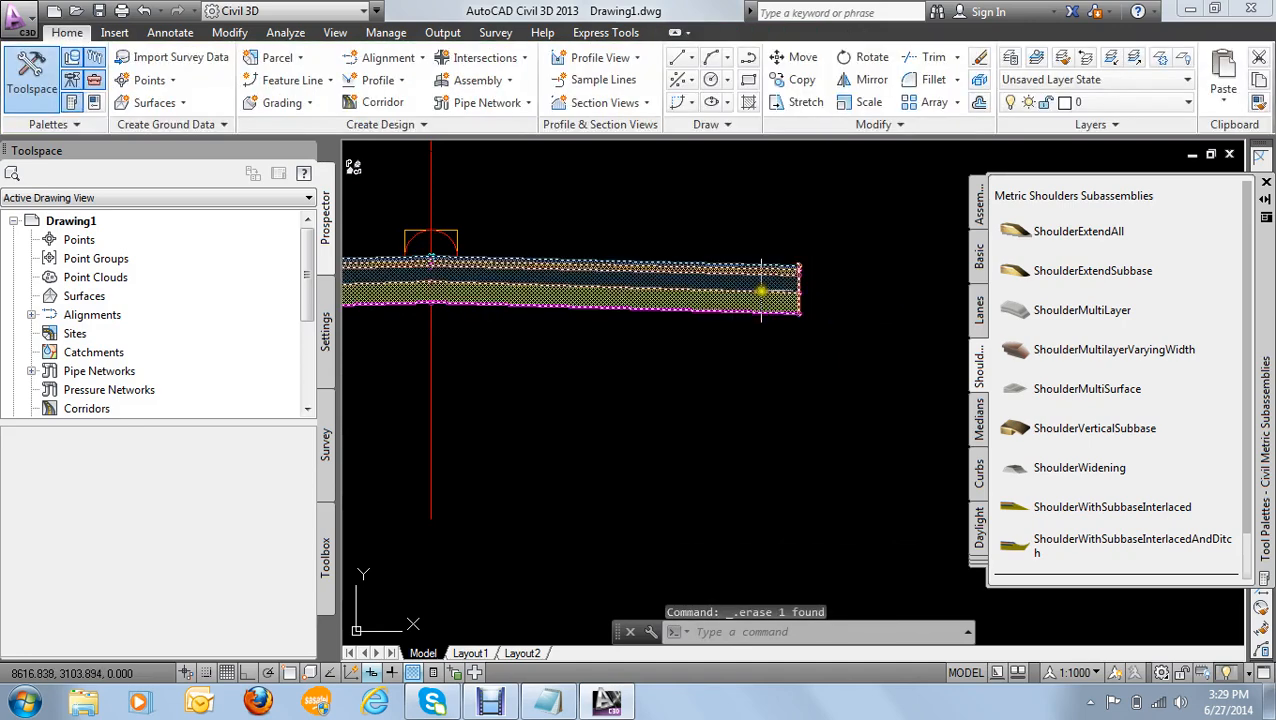
pyautogui.scroll(-2, 755, 290)
pyautogui.moveTo(661, 333); pyautogui.dragTo(698, 299, button='middle')
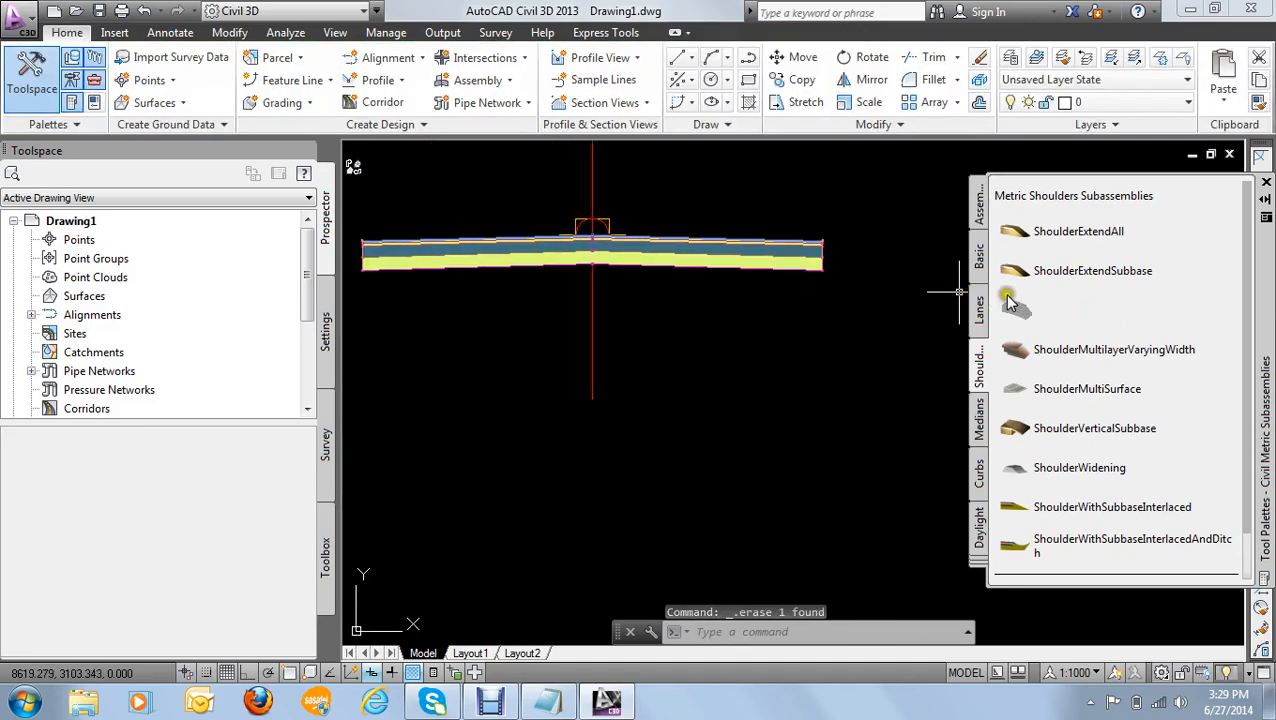
pyautogui.click(1050, 278)
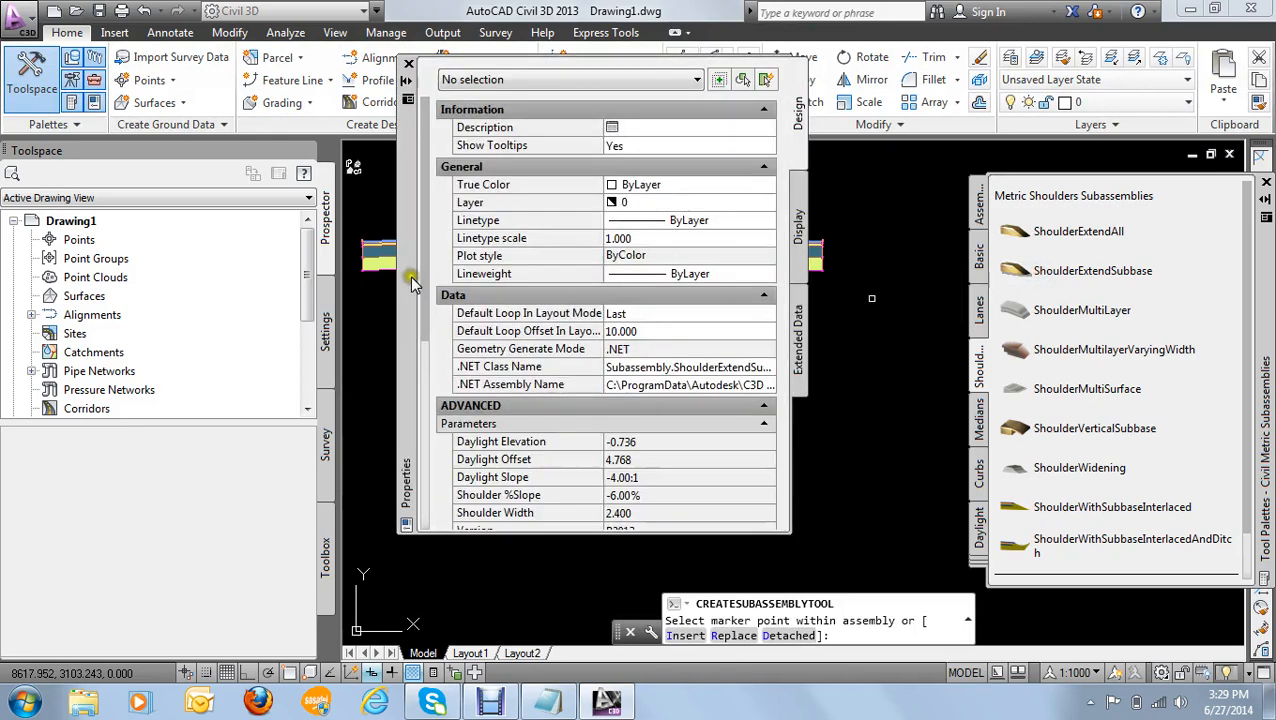
pyautogui.moveTo(427, 275); pyautogui.dragTo(413, 464)
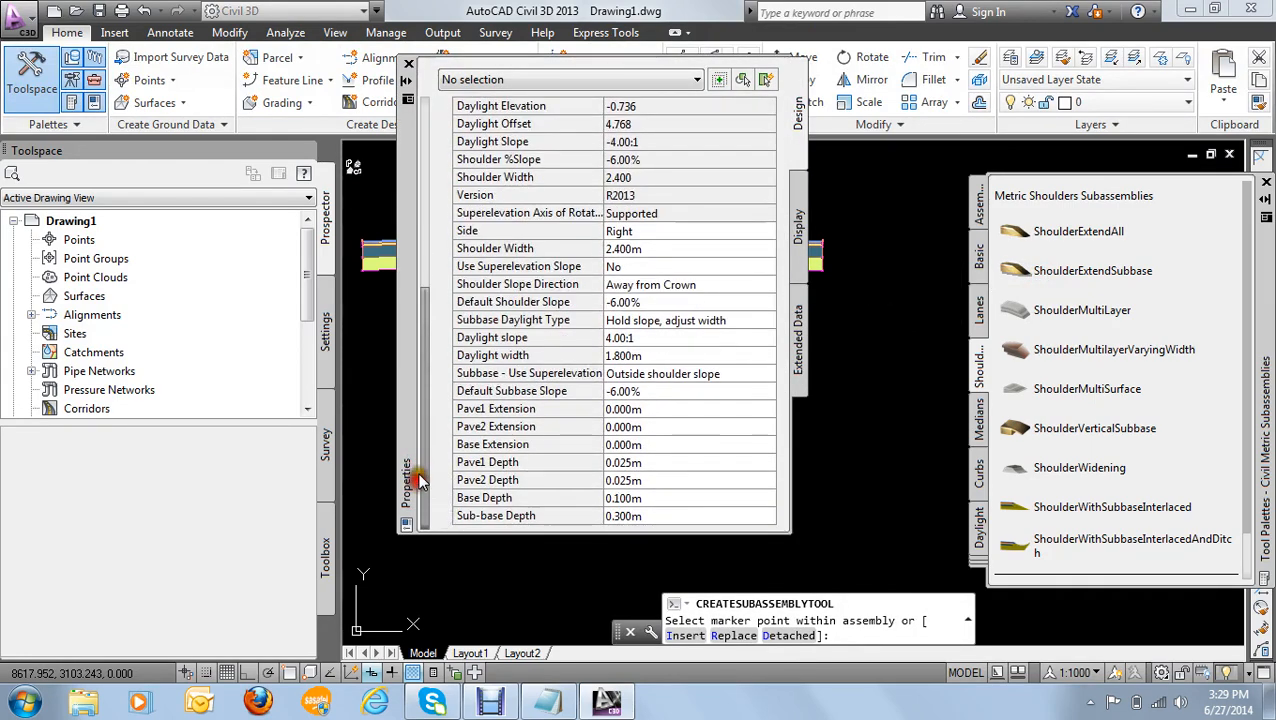
pyautogui.click(651, 250)
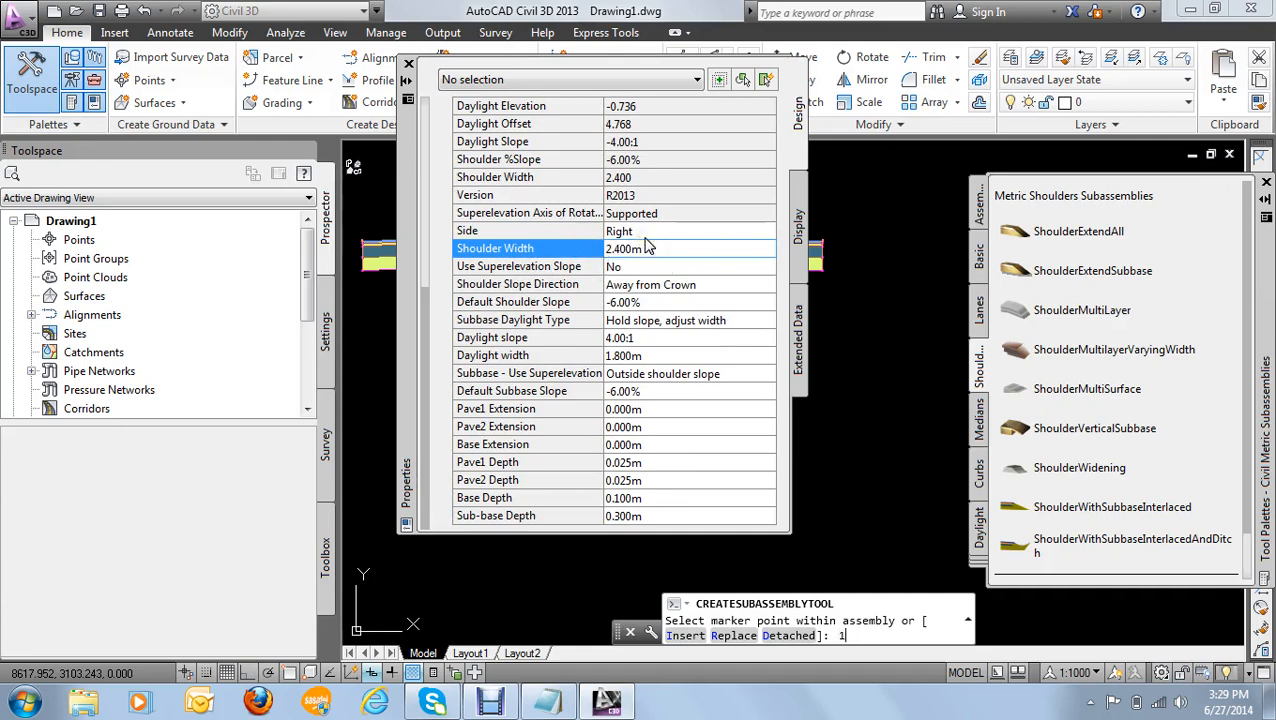
pyautogui.press('Escape')
pyautogui.press('Escape')
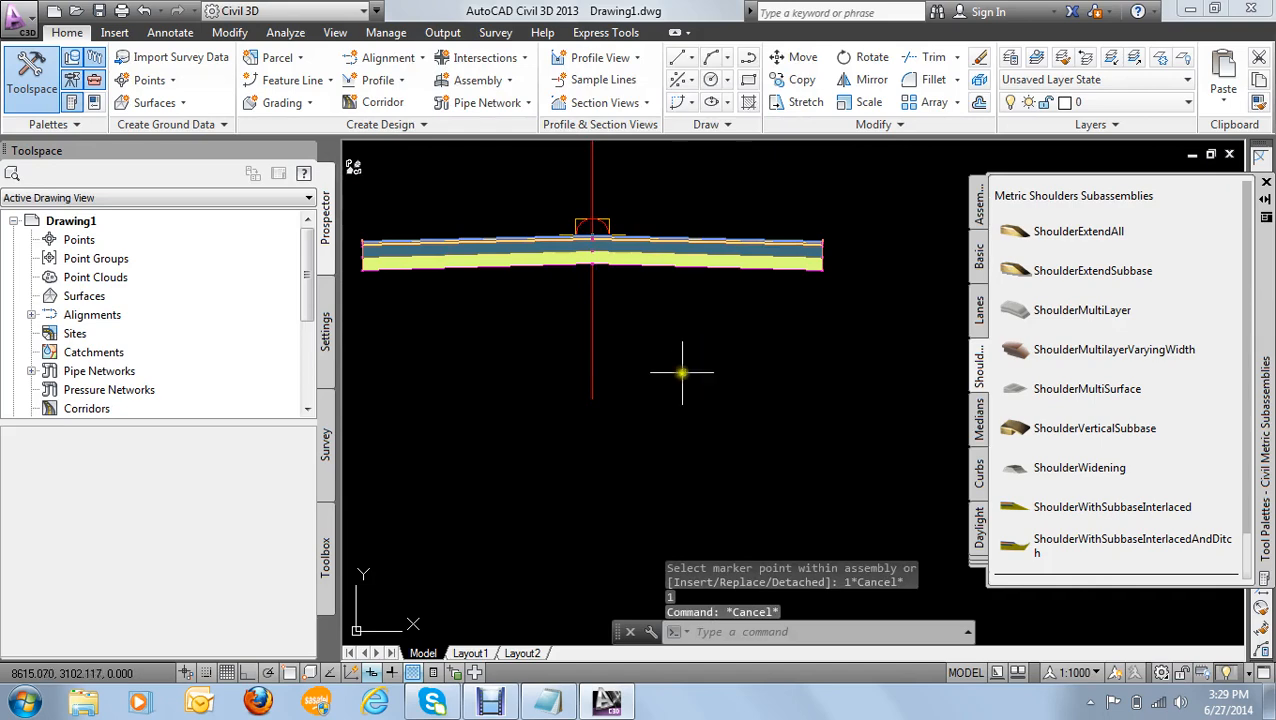
pyautogui.click(682, 373)
# Step: Try to give a new ShoulderExtendAll subassembly a shoulder width of 1.5 m
pyautogui.click(1083, 230)
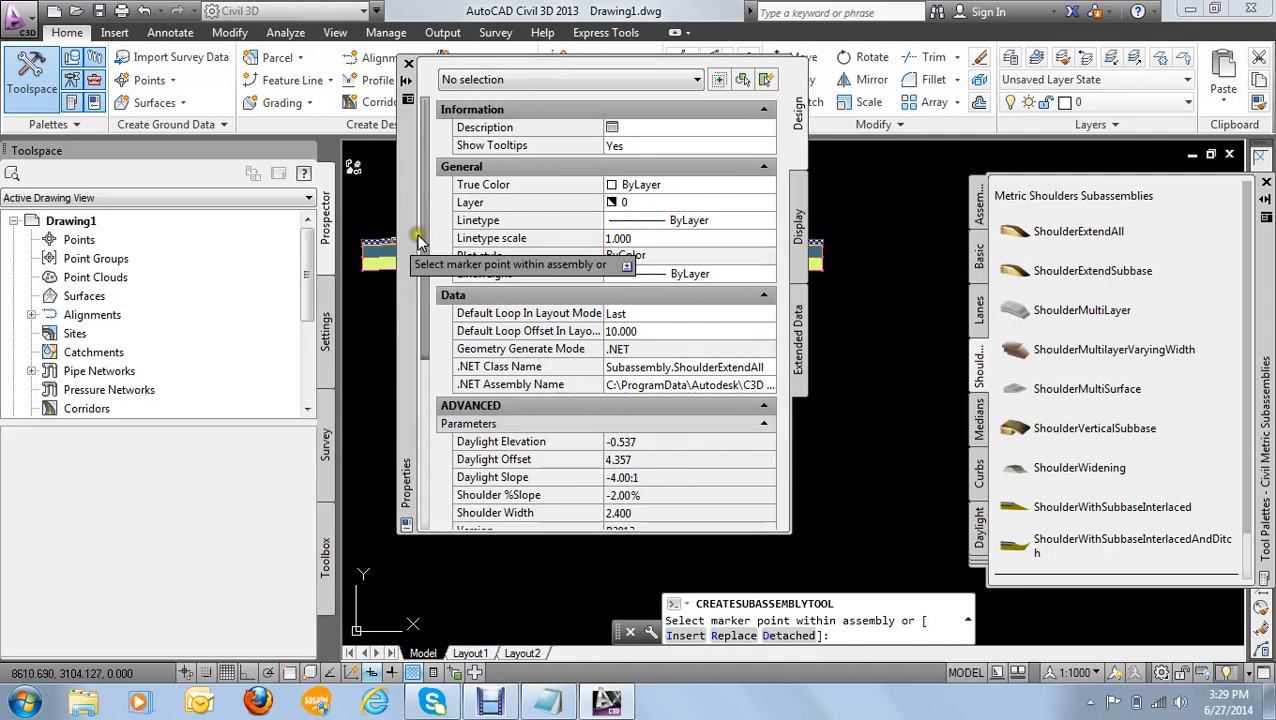
pyautogui.moveTo(425, 240); pyautogui.dragTo(420, 395)
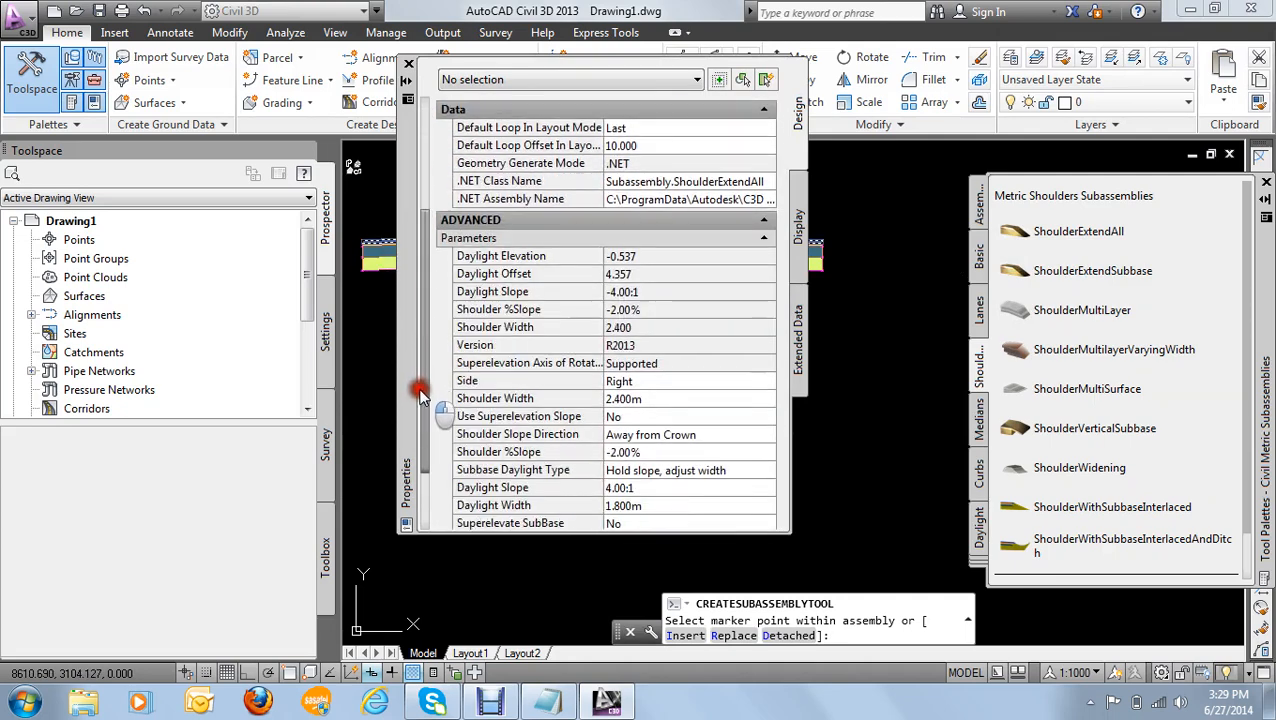
pyautogui.click(662, 400)
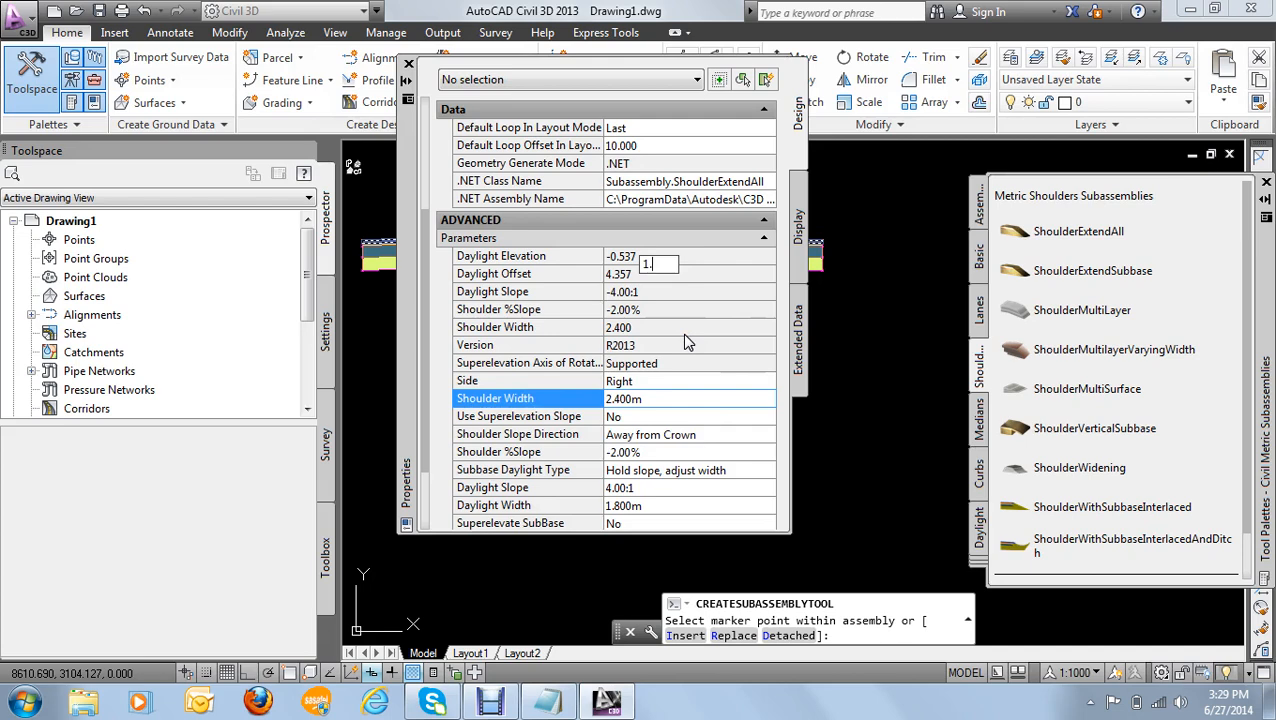
pyautogui.press('Return')
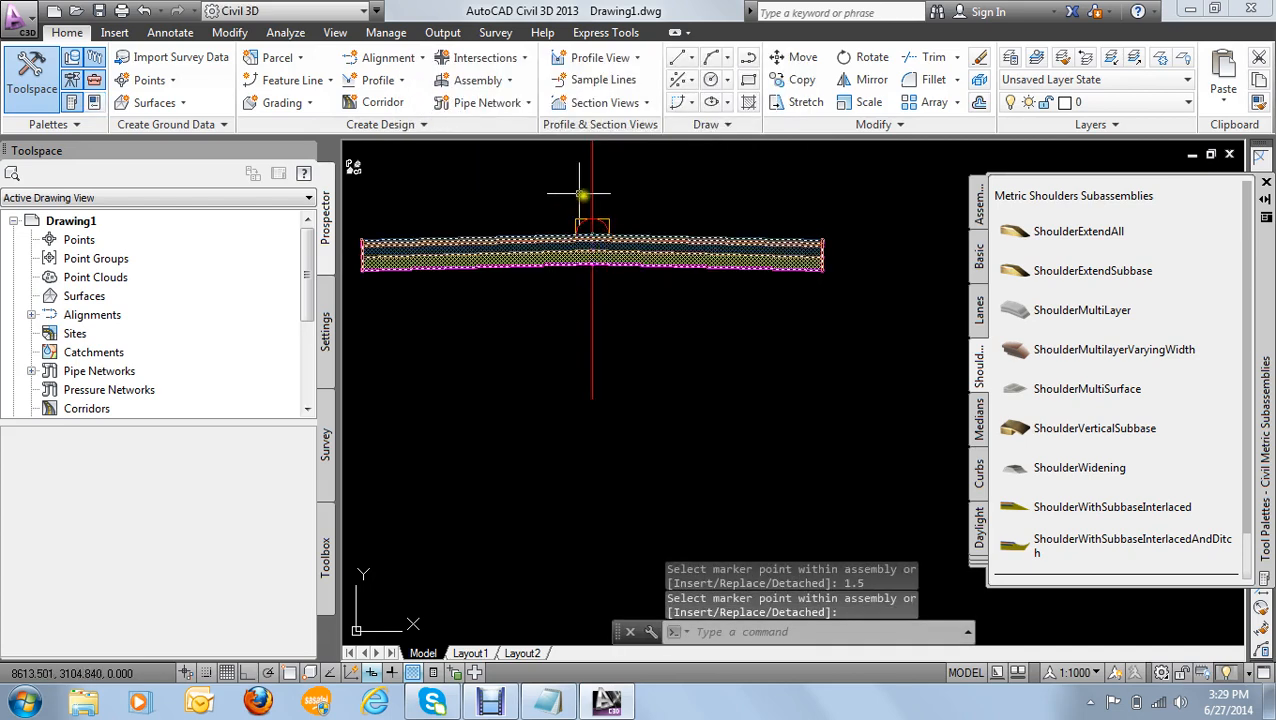
pyautogui.scroll(2, 598, 222)
pyautogui.scroll(-2, 627, 245)
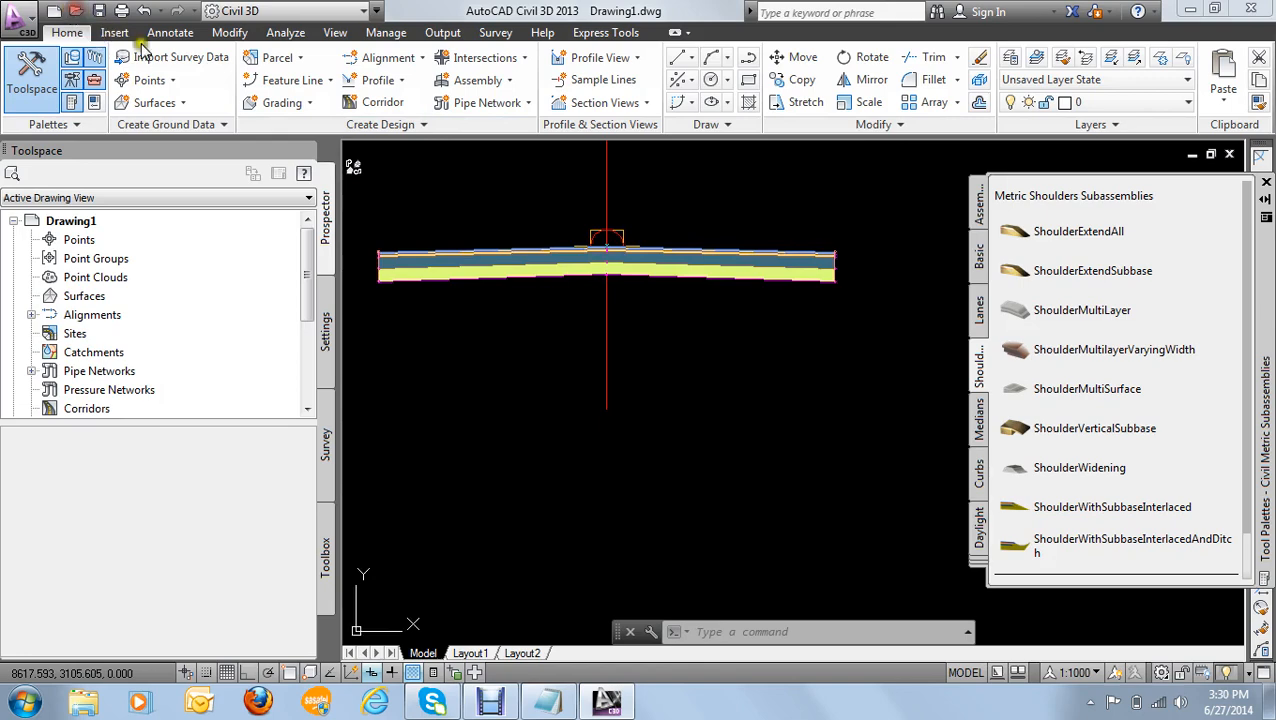
# Step: Open the drawing Corridor.dwg from the Creating a Corridor Model folder inside Working files
pyautogui.hotkey('ctrl', 'o')
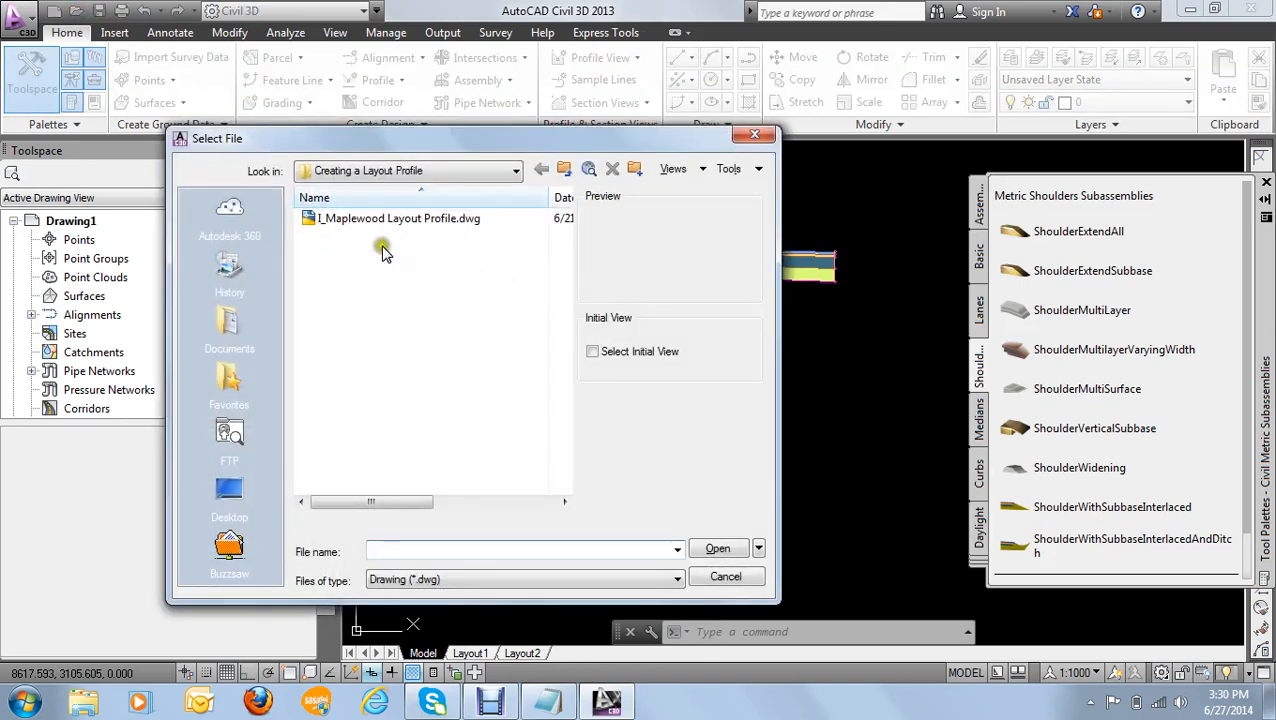
pyautogui.click(372, 172)
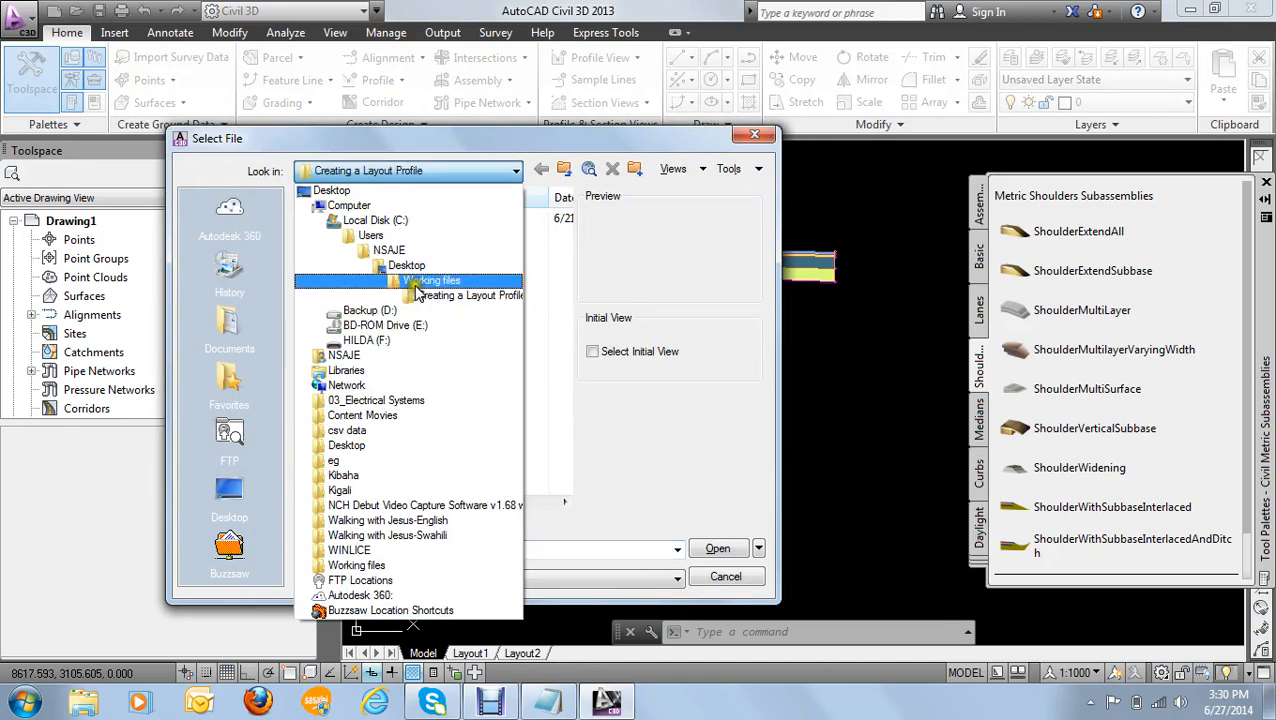
pyautogui.click(410, 280)
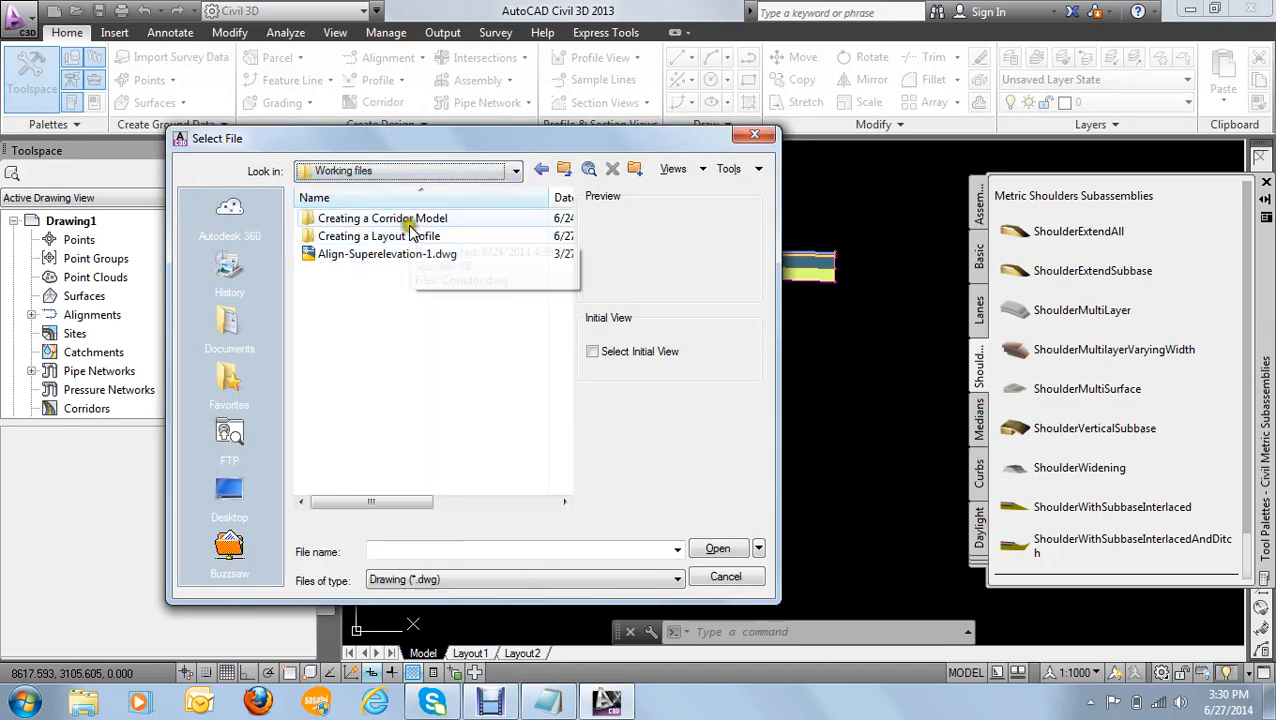
pyautogui.doubleClick(412, 218)
pyautogui.click(373, 220)
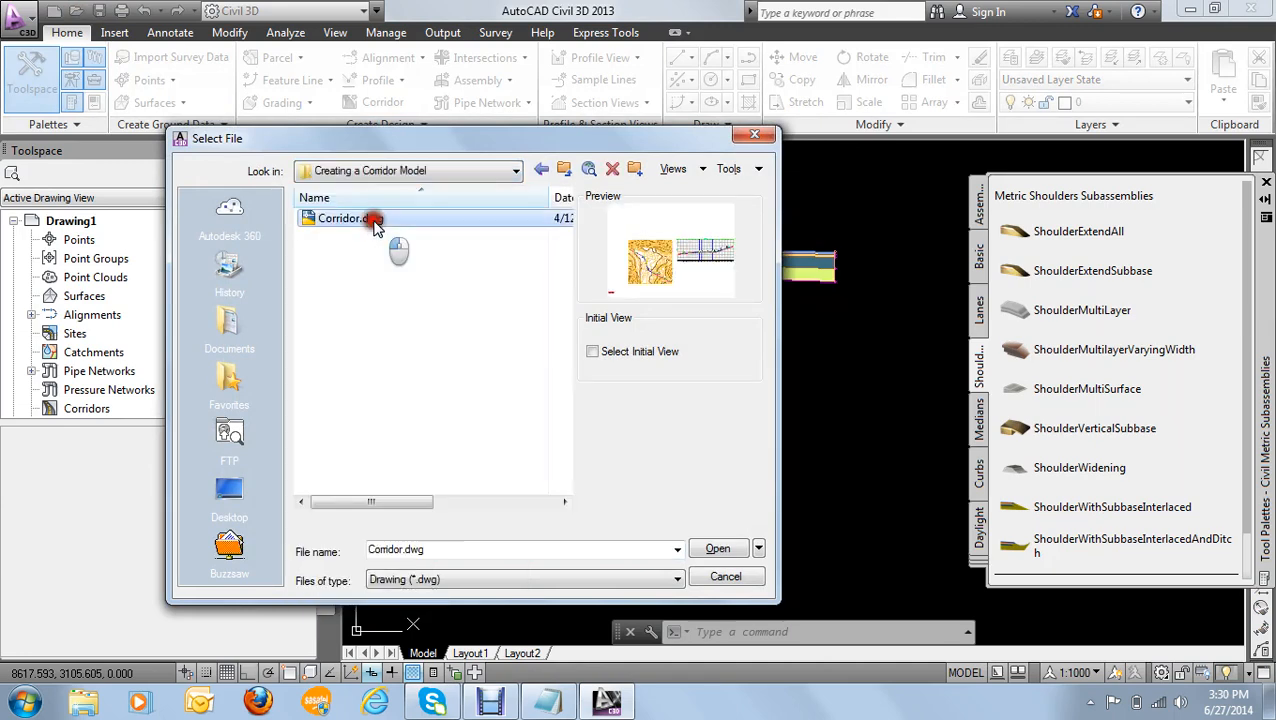
pyautogui.click(703, 548)
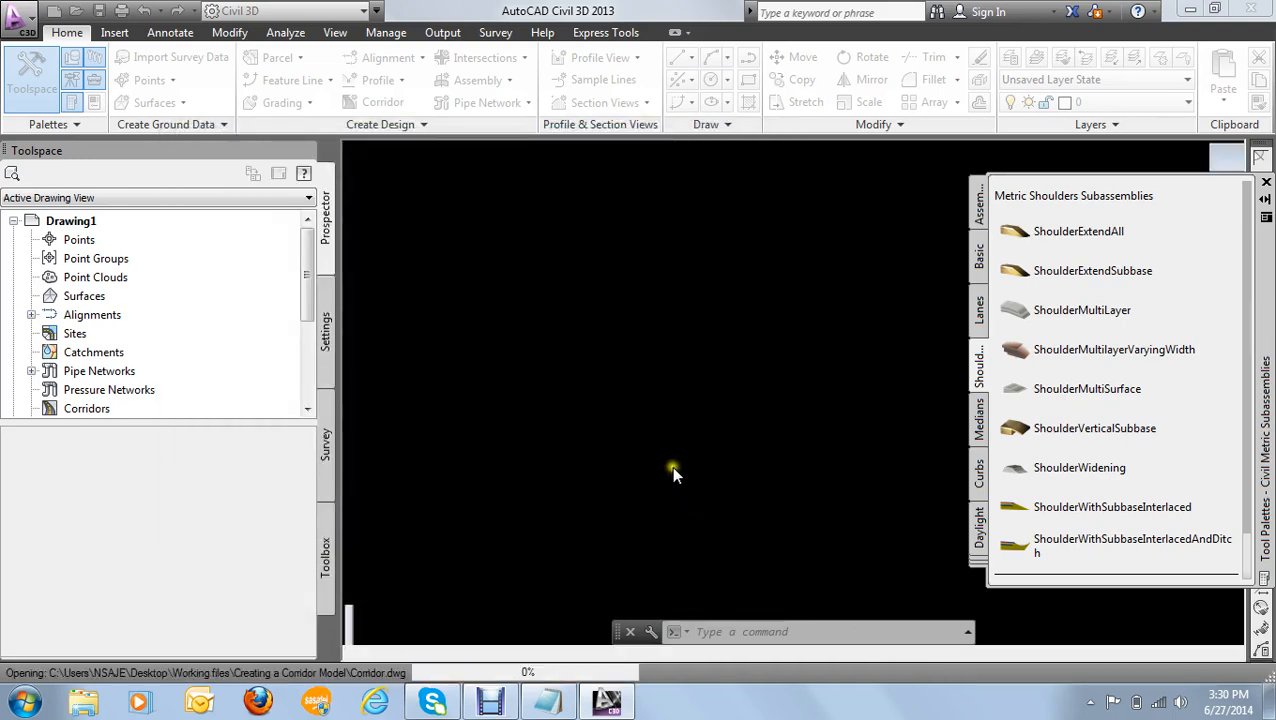
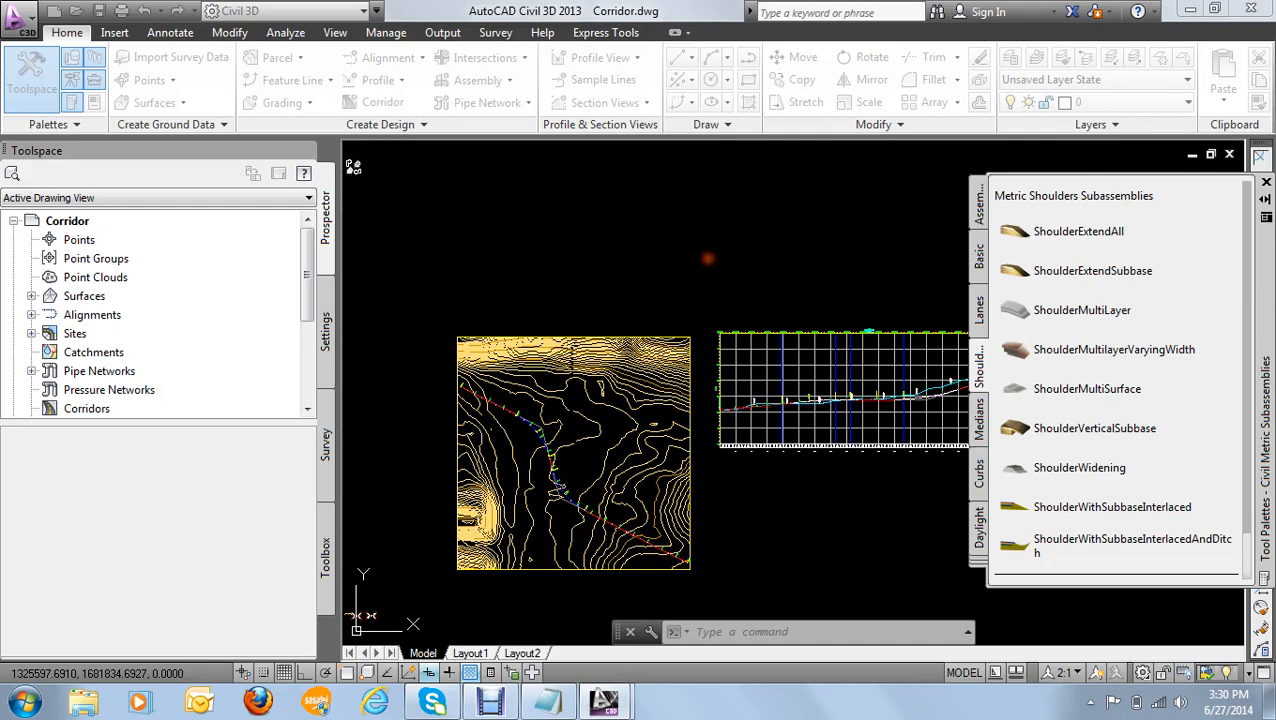
# Step: Start creating a new assembly and name it "Assembly -new"
pyautogui.scroll(-2, 706, 290)
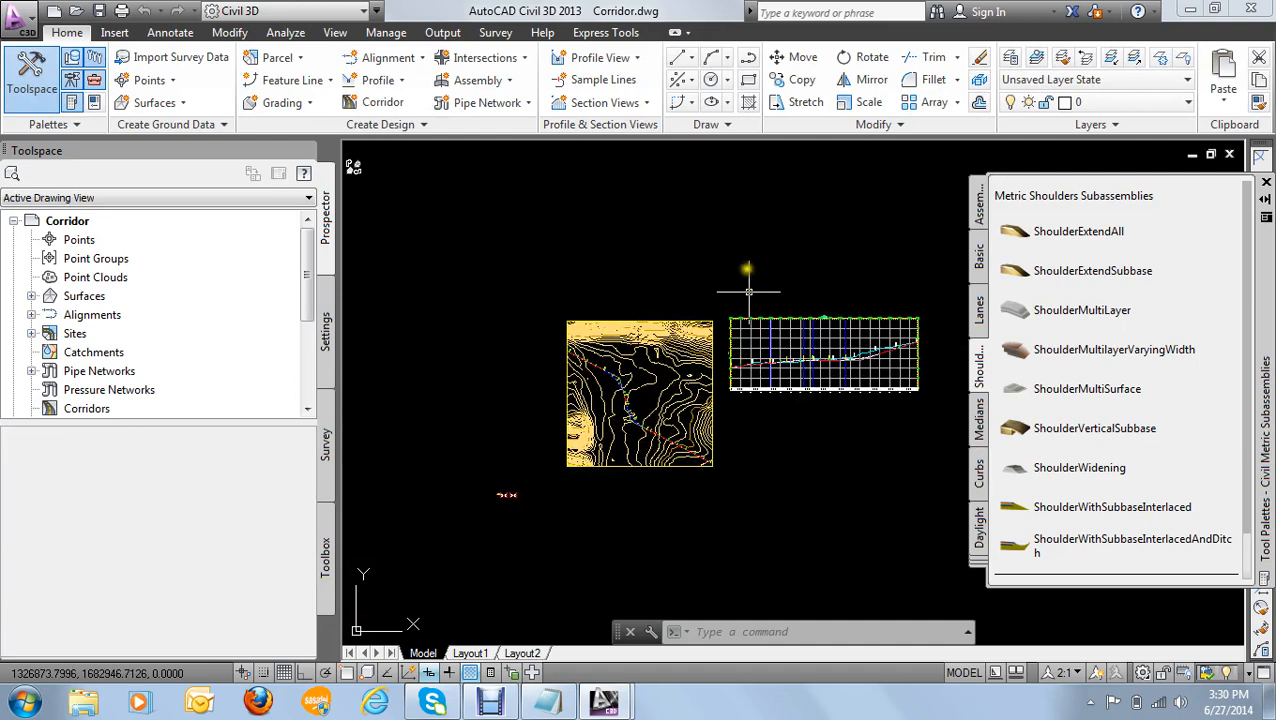
pyautogui.moveTo(748, 292); pyautogui.dragTo(461, 276, button='middle')
pyautogui.scroll(2, 524, 302)
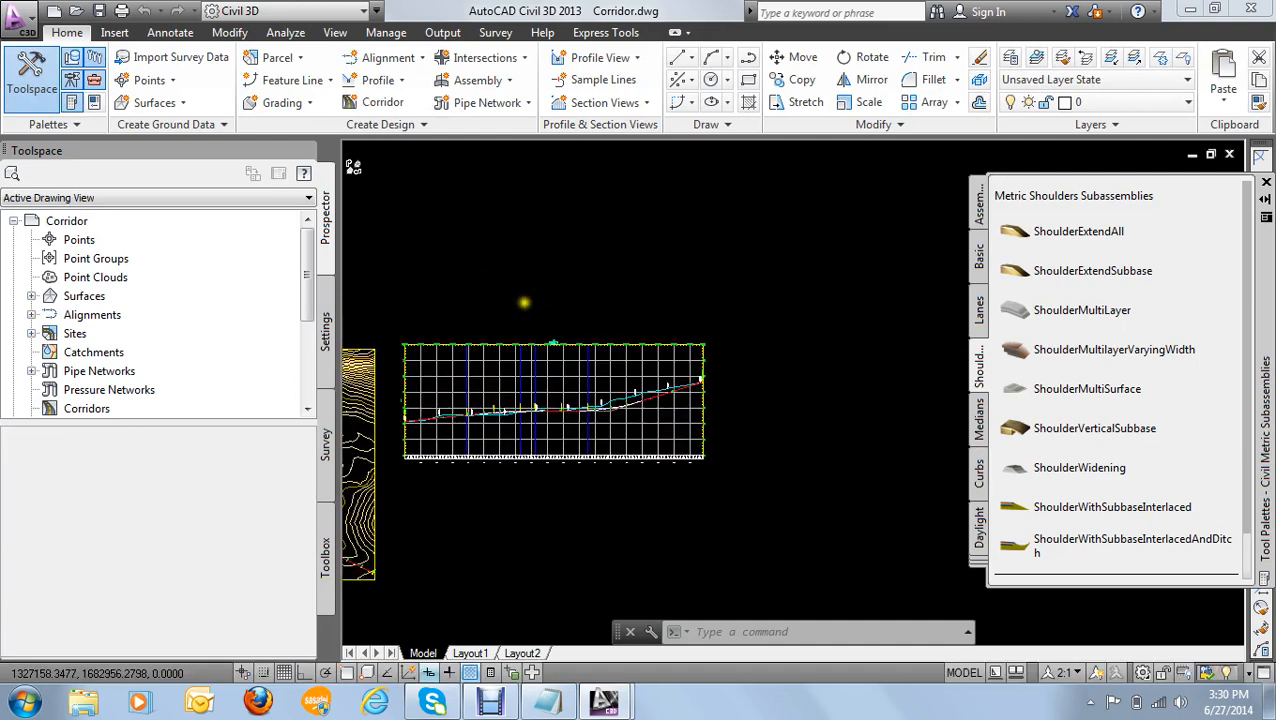
pyautogui.scroll(2, 524, 302)
pyautogui.moveTo(586, 290); pyautogui.dragTo(538, 470, button='middle')
pyautogui.scroll(-1, 602, 345)
pyautogui.moveTo(604, 349); pyautogui.dragTo(643, 463, button='middle')
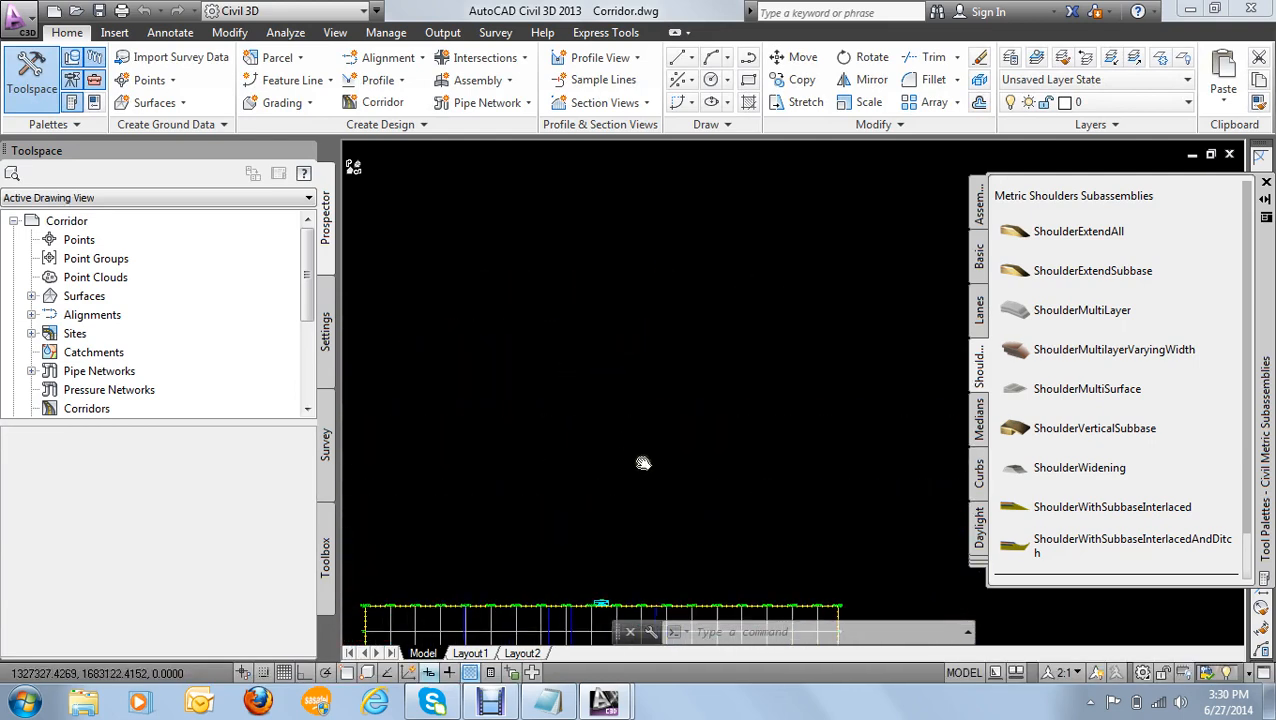
pyautogui.click(508, 82)
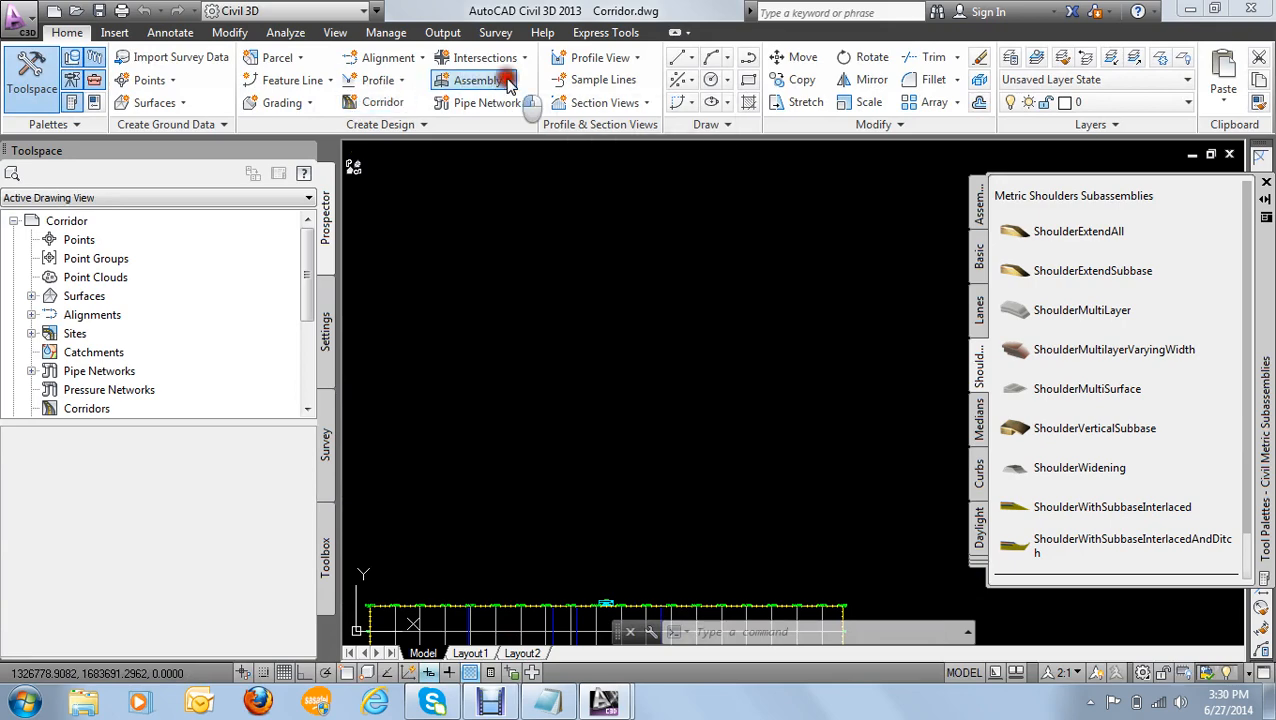
pyautogui.click(490, 106)
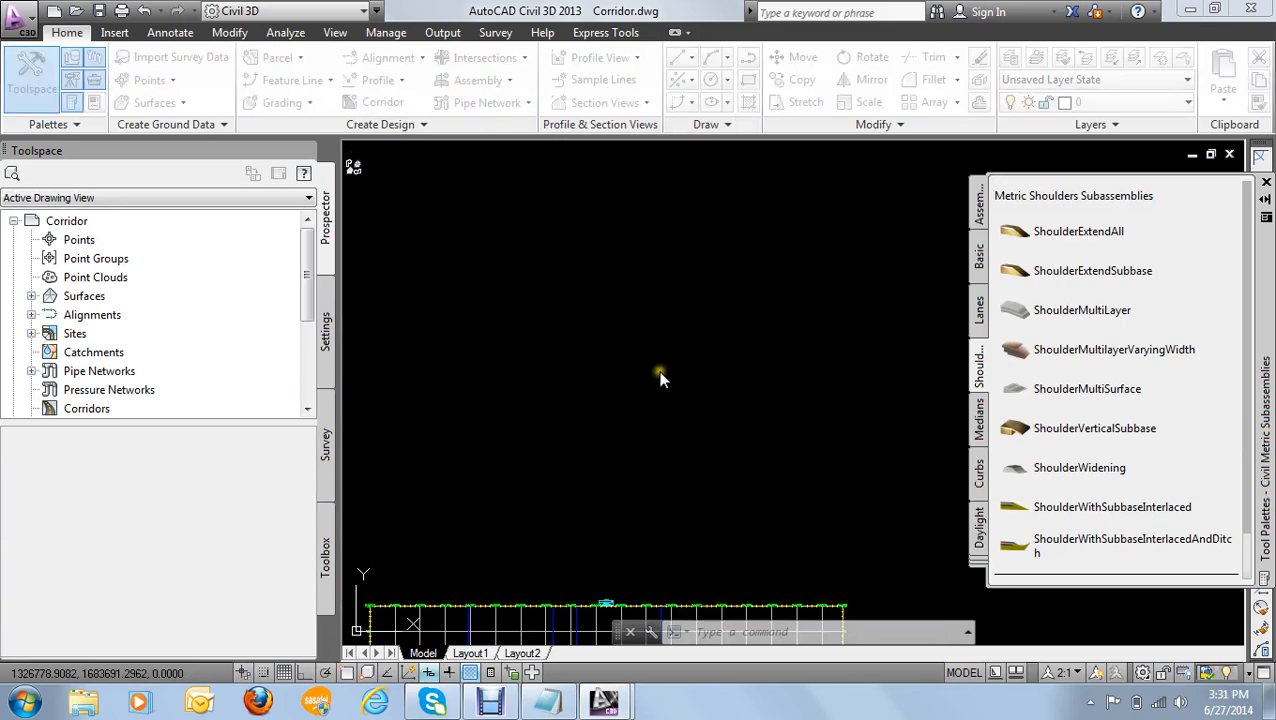
pyautogui.moveTo(701, 219); pyautogui.dragTo(578, 218)
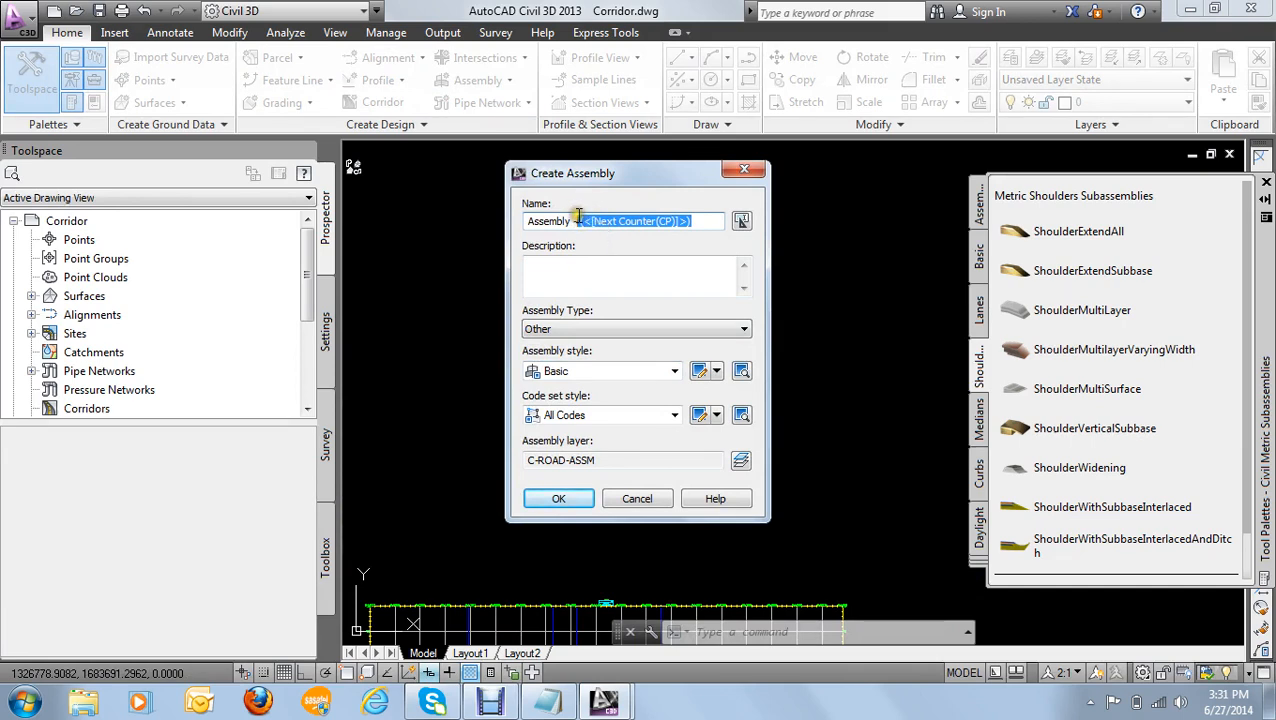
pyautogui.press('BackSpace')
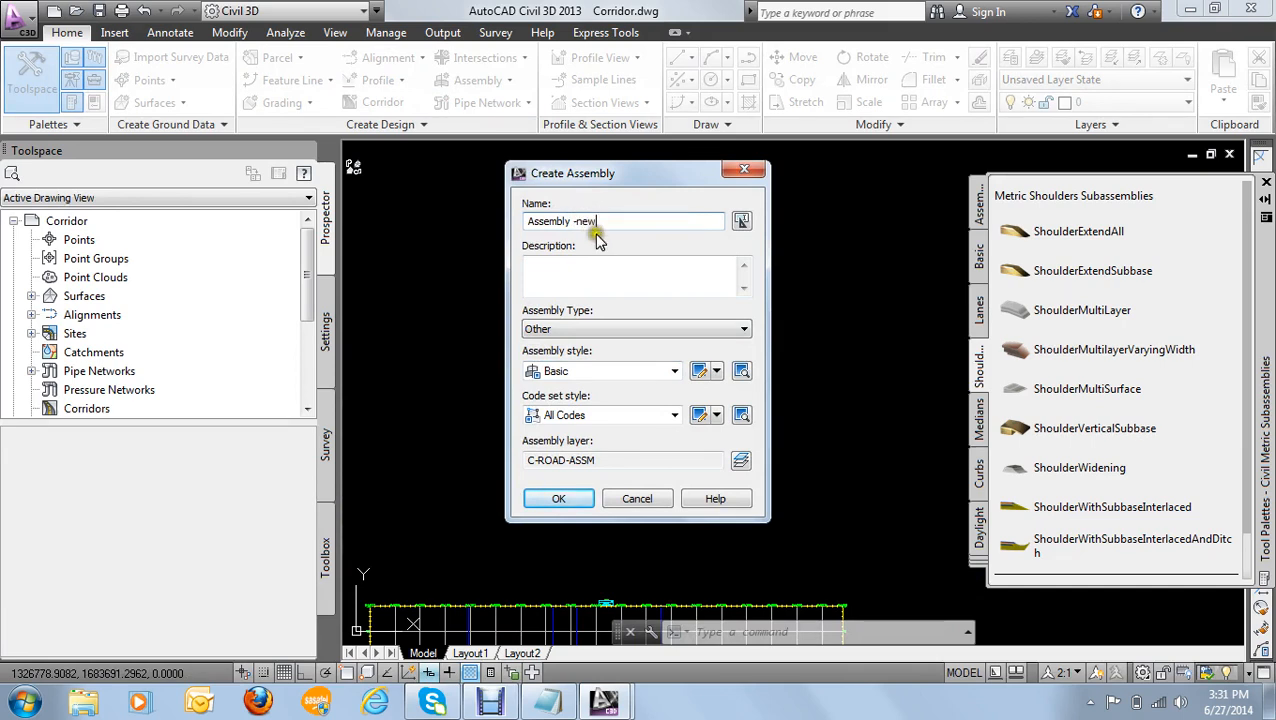
# Step: Set the assembly type to Undivided Crowned Road and place its baseline in the empty space above the profile view
pyautogui.click(592, 329)
pyautogui.click(592, 341)
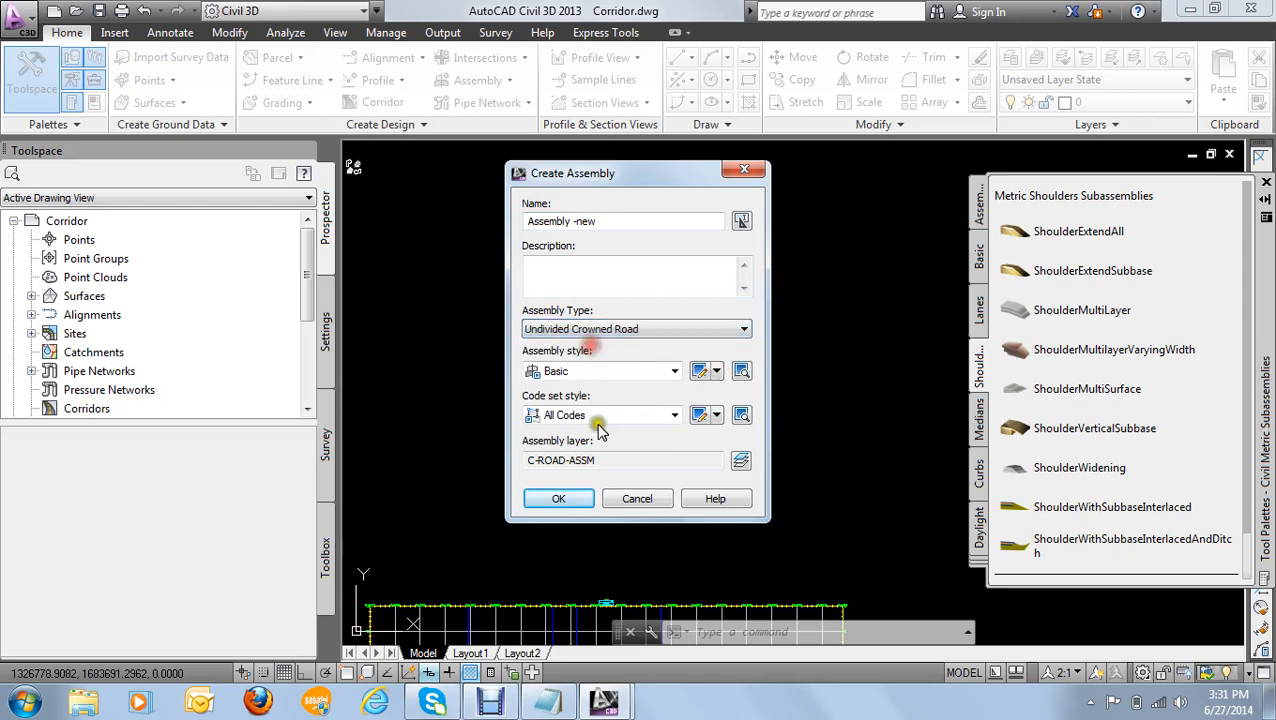
pyautogui.click(560, 498)
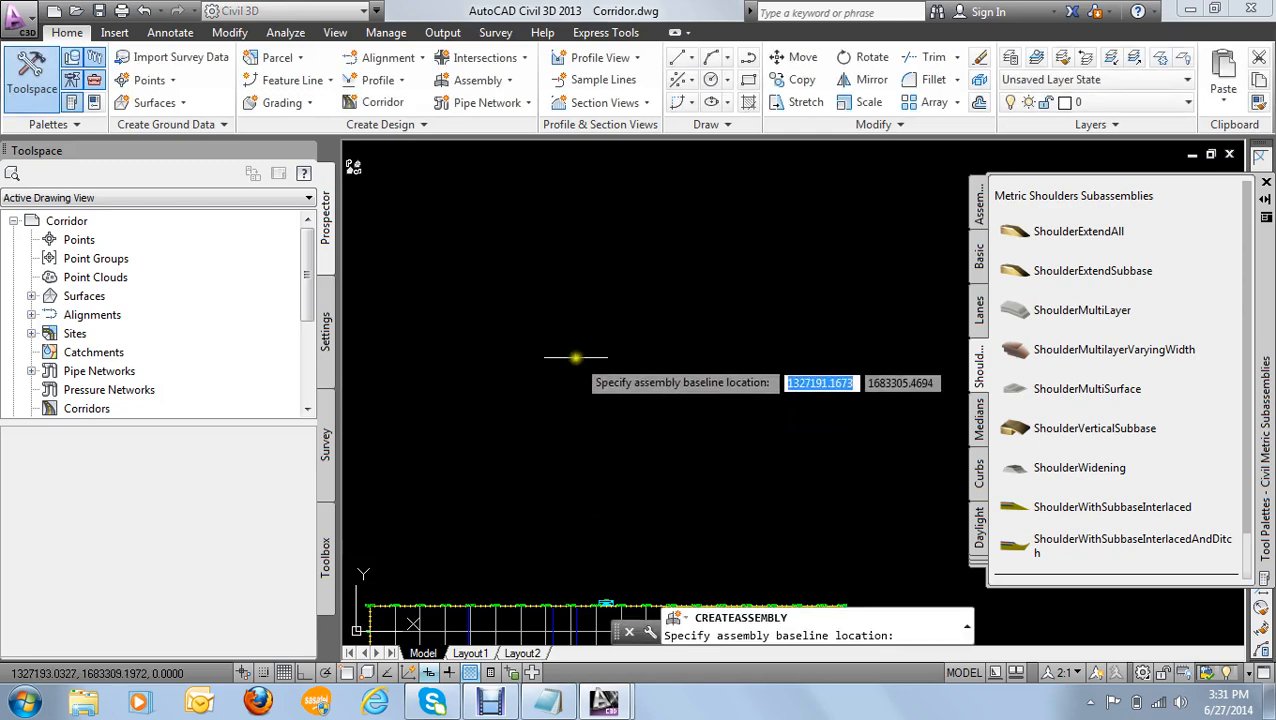
pyautogui.click(793, 392)
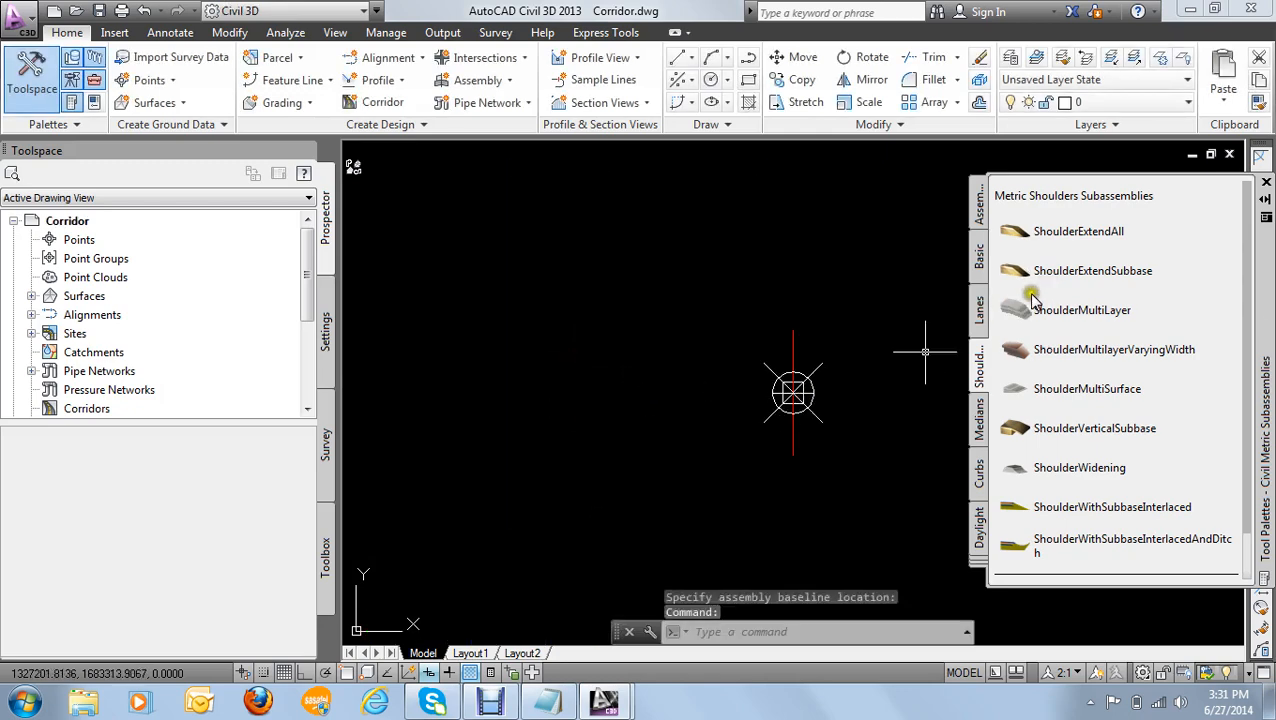
# Step: Try to set the Left Lane Width of a new CrownedLane subassembly to 3 and cancel its placement
pyautogui.click(979, 307)
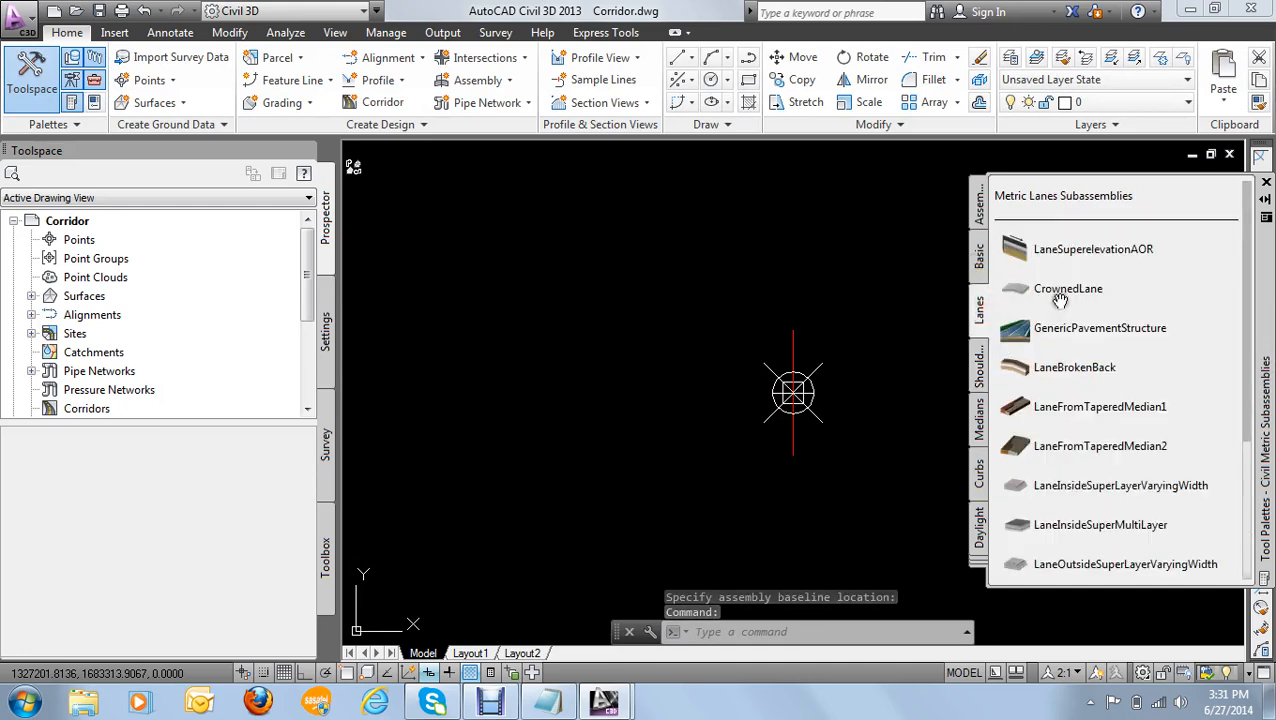
pyautogui.click(1060, 292)
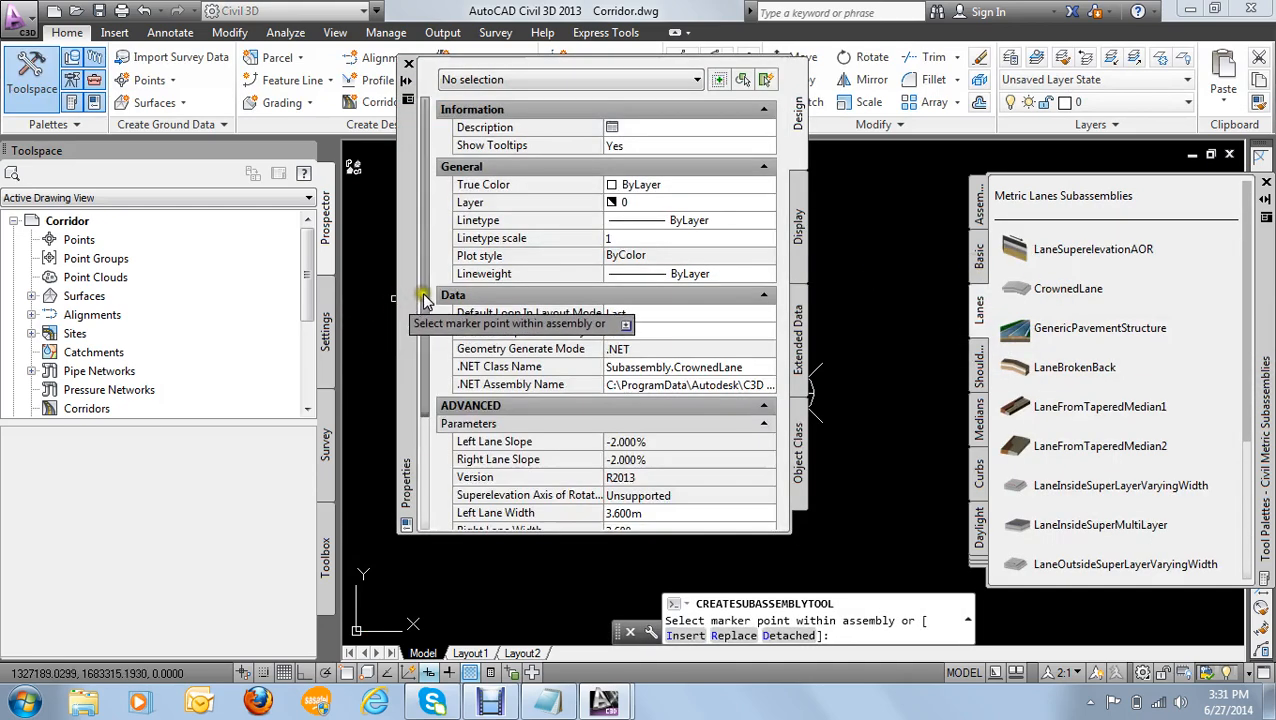
pyautogui.moveTo(424, 300); pyautogui.dragTo(420, 478)
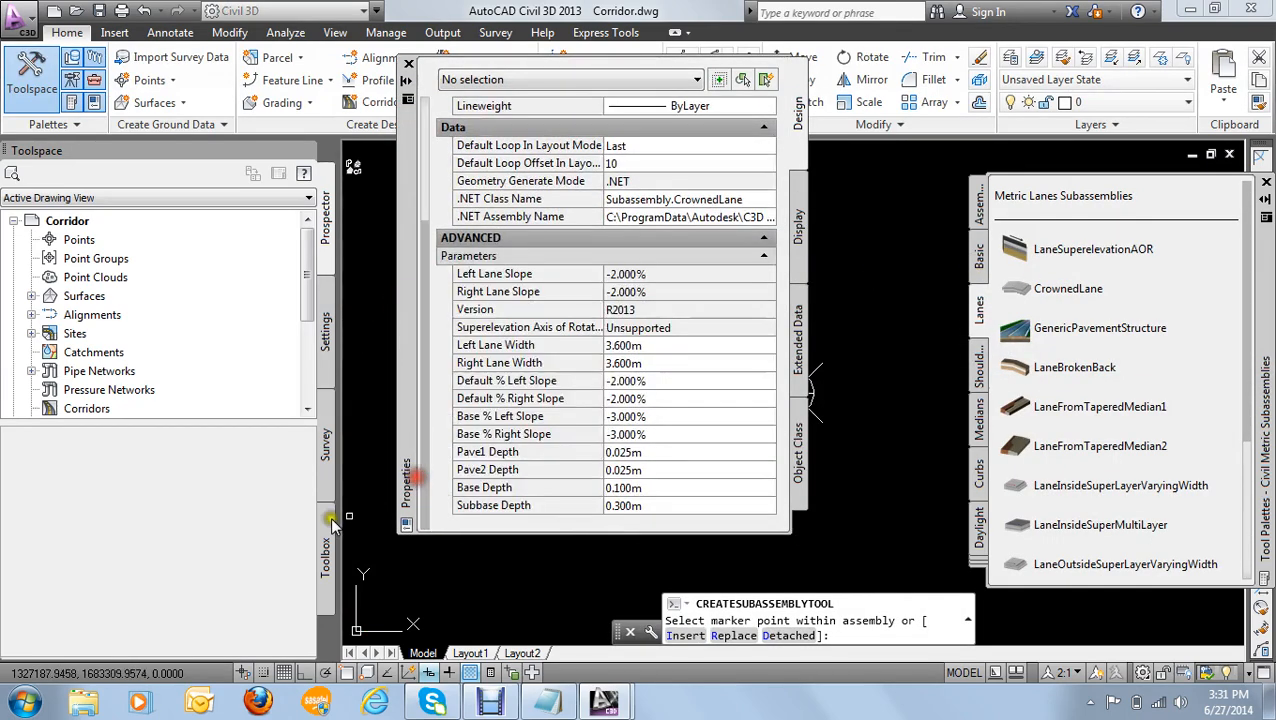
pyautogui.click(656, 350)
pyautogui.moveTo(656, 348); pyautogui.dragTo(506, 347)
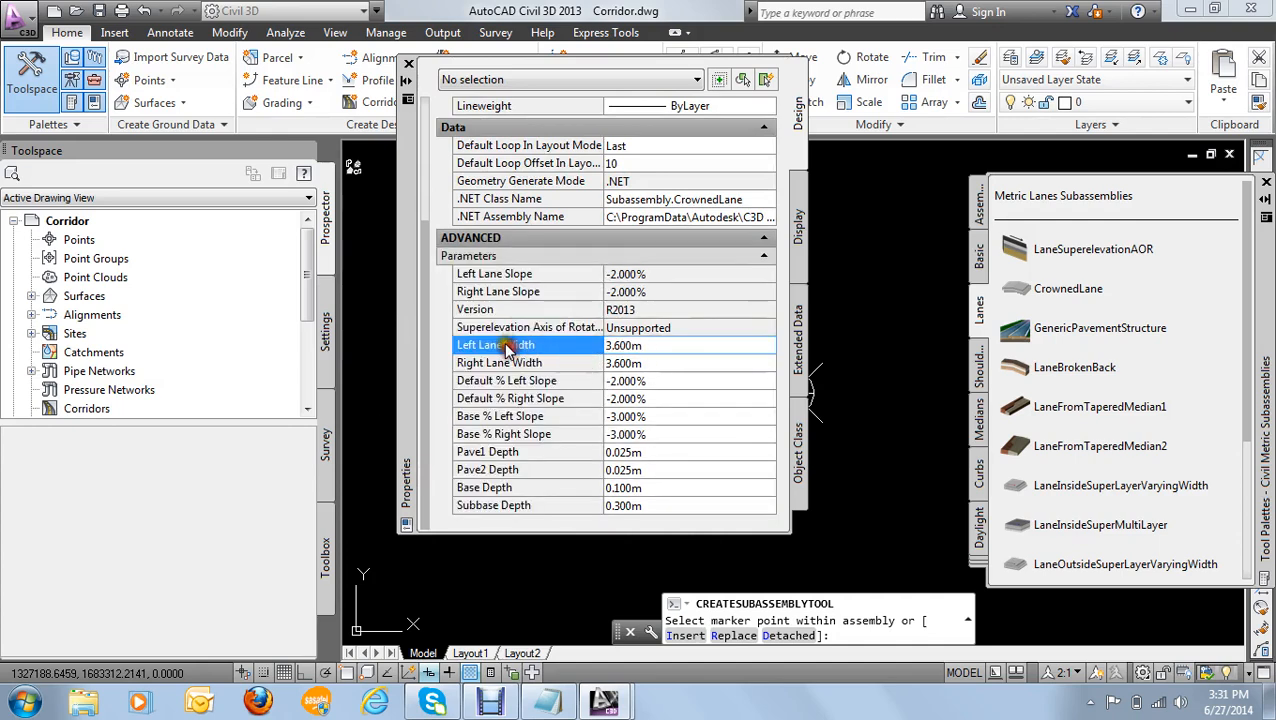
pyautogui.write('3')
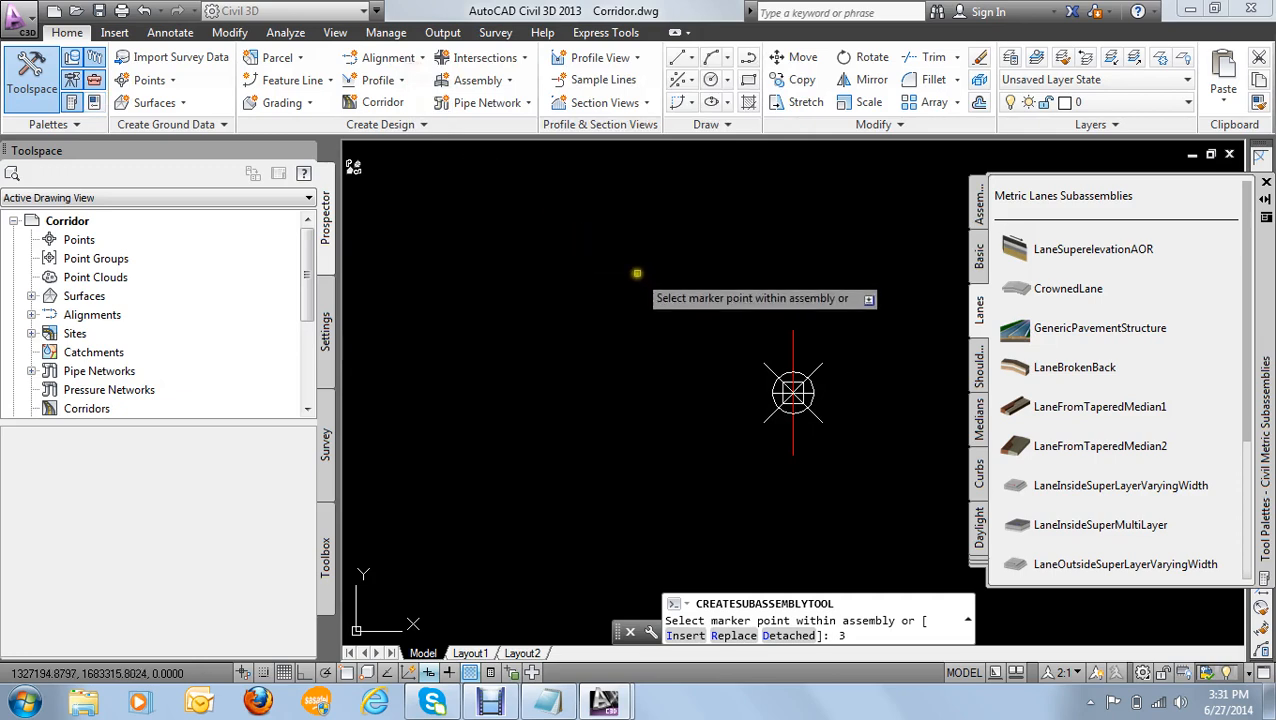
pyautogui.press('Escape')
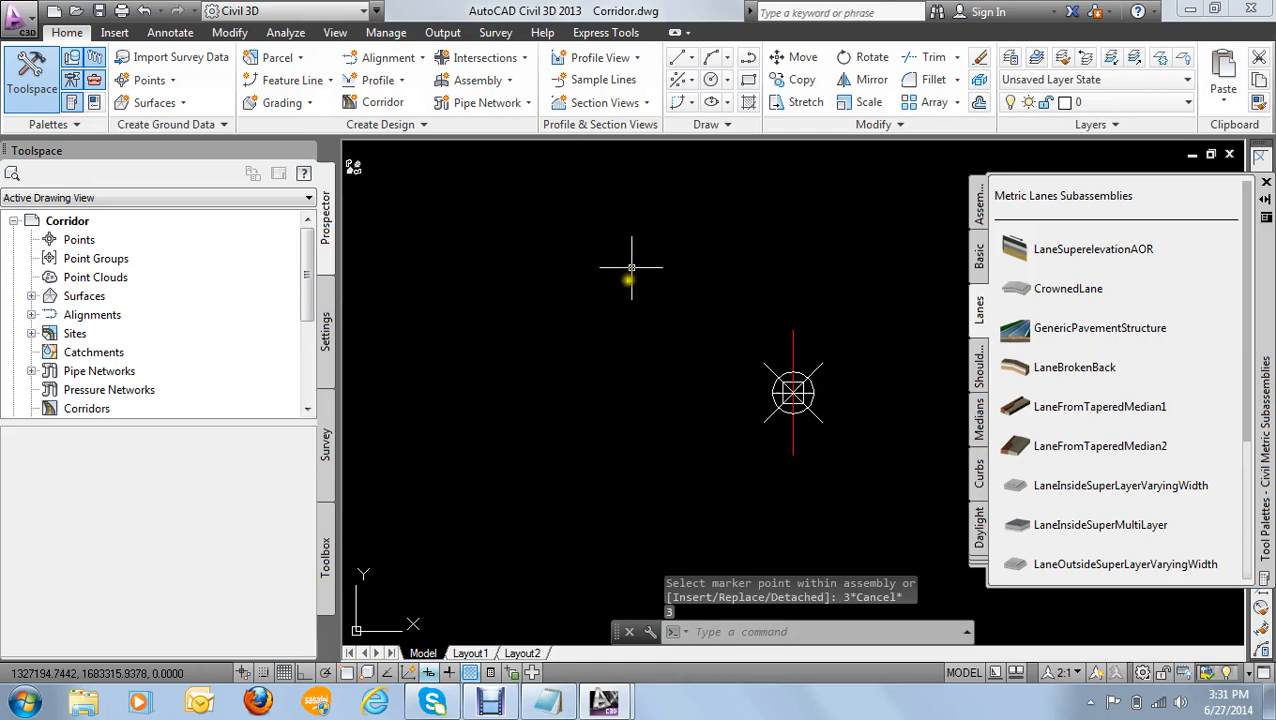
pyautogui.moveTo(735, 344); pyautogui.dragTo(599, 357, button='middle')
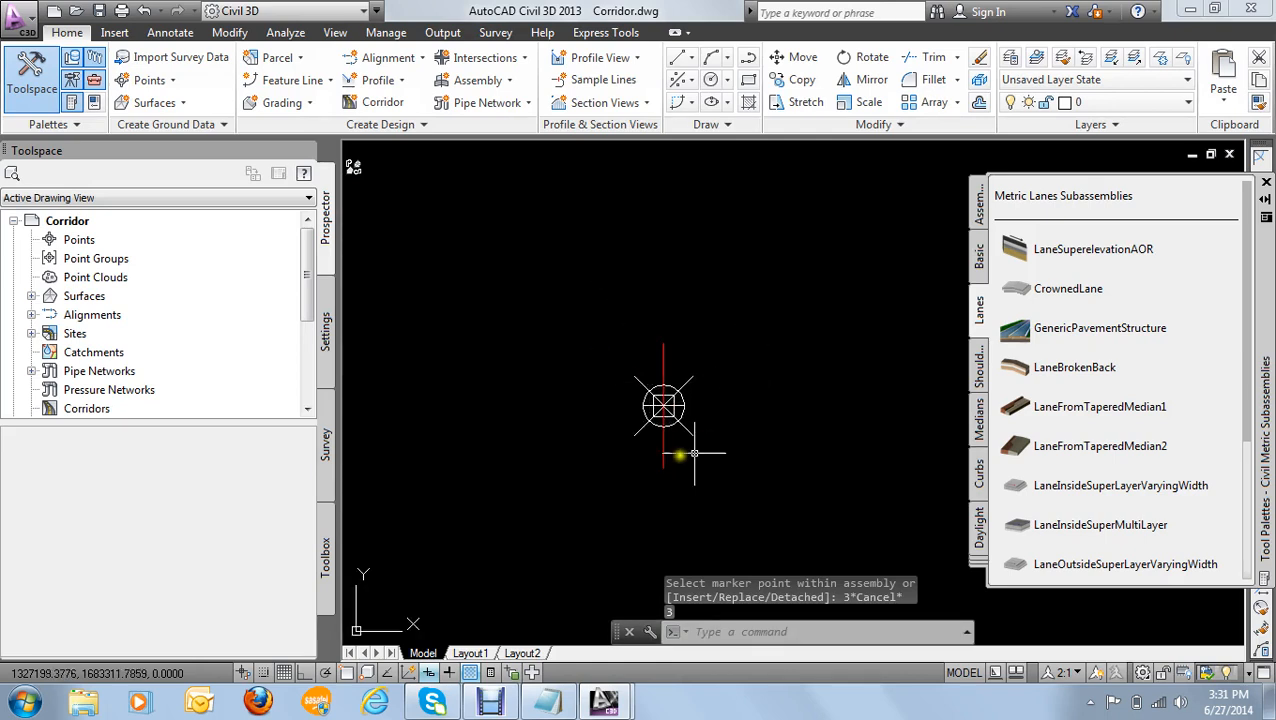
# Step: Start a CrownedLane subassembly and review its lane width, slope and pavement depth parameters
pyautogui.click(1079, 292)
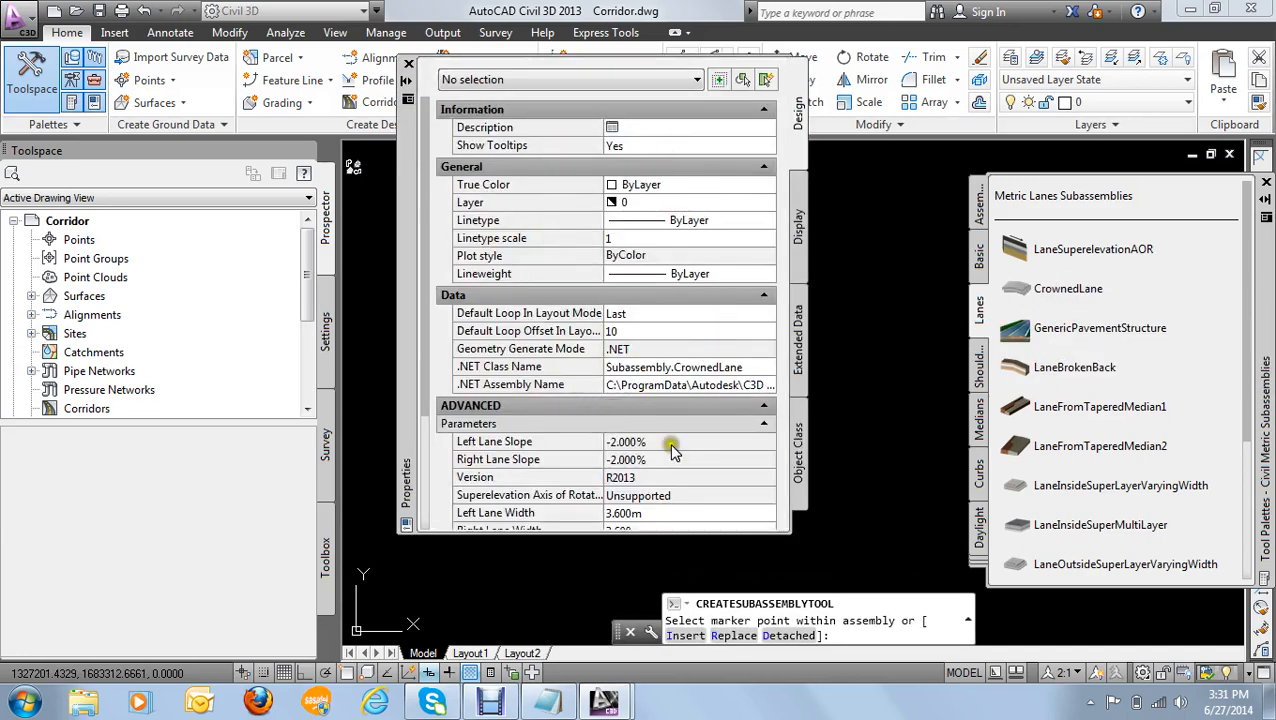
pyautogui.moveTo(420, 238); pyautogui.dragTo(425, 505)
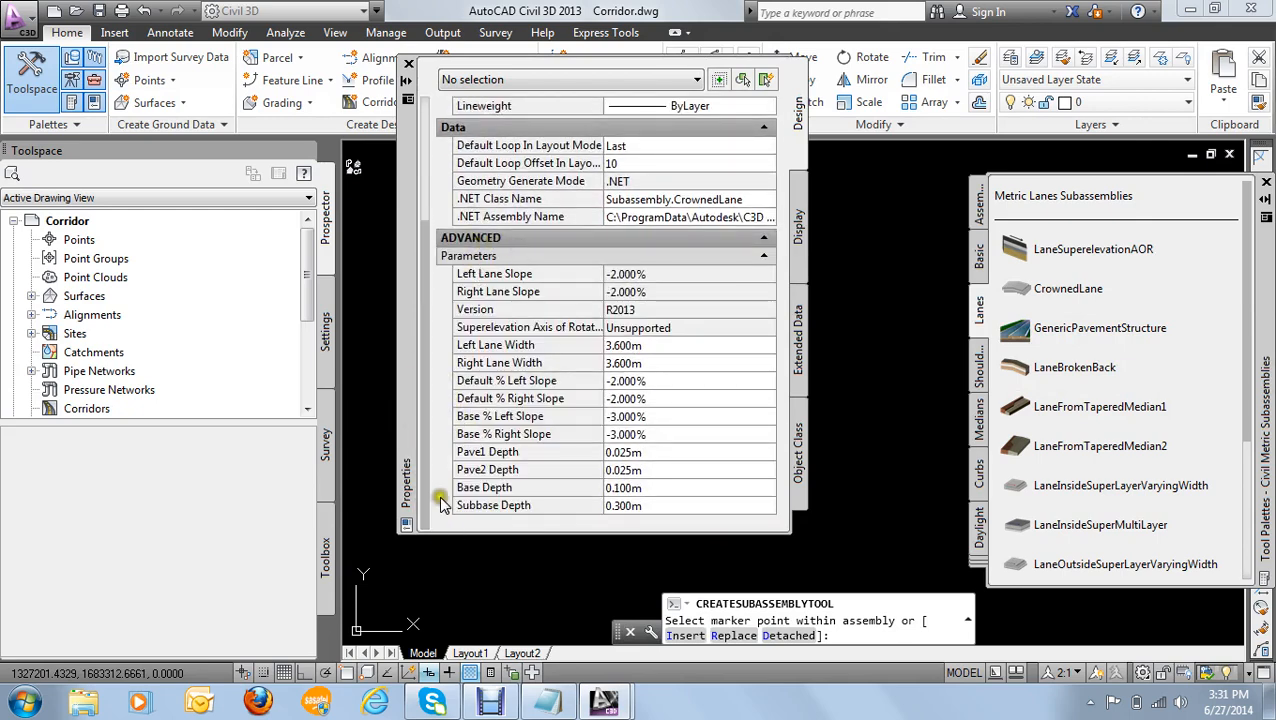
pyautogui.click(661, 347)
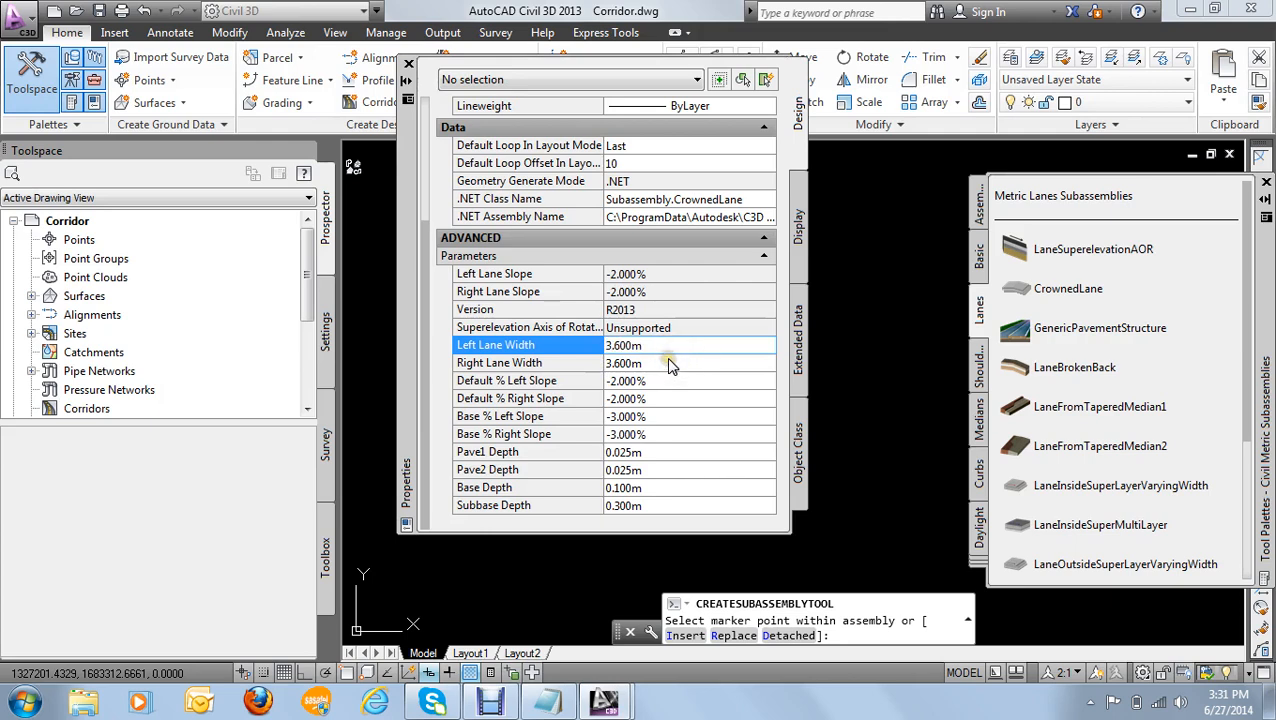
pyautogui.click(667, 363)
pyautogui.click(680, 383)
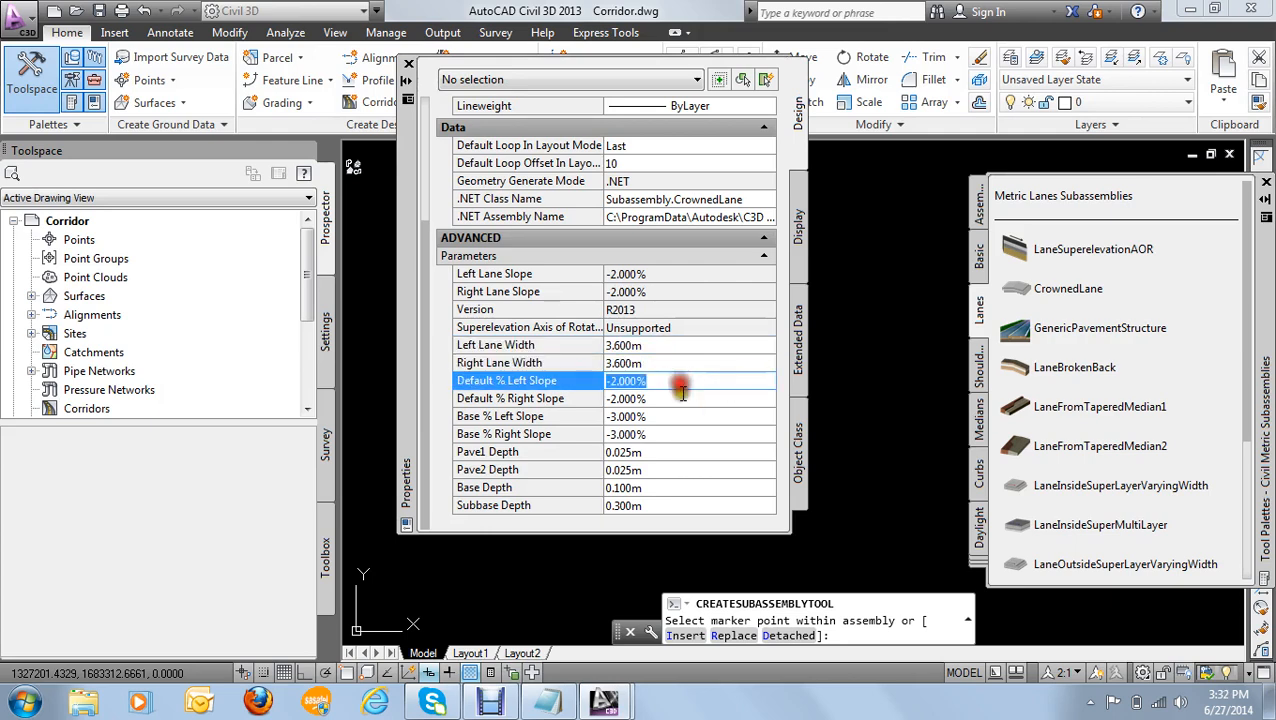
pyautogui.click(684, 401)
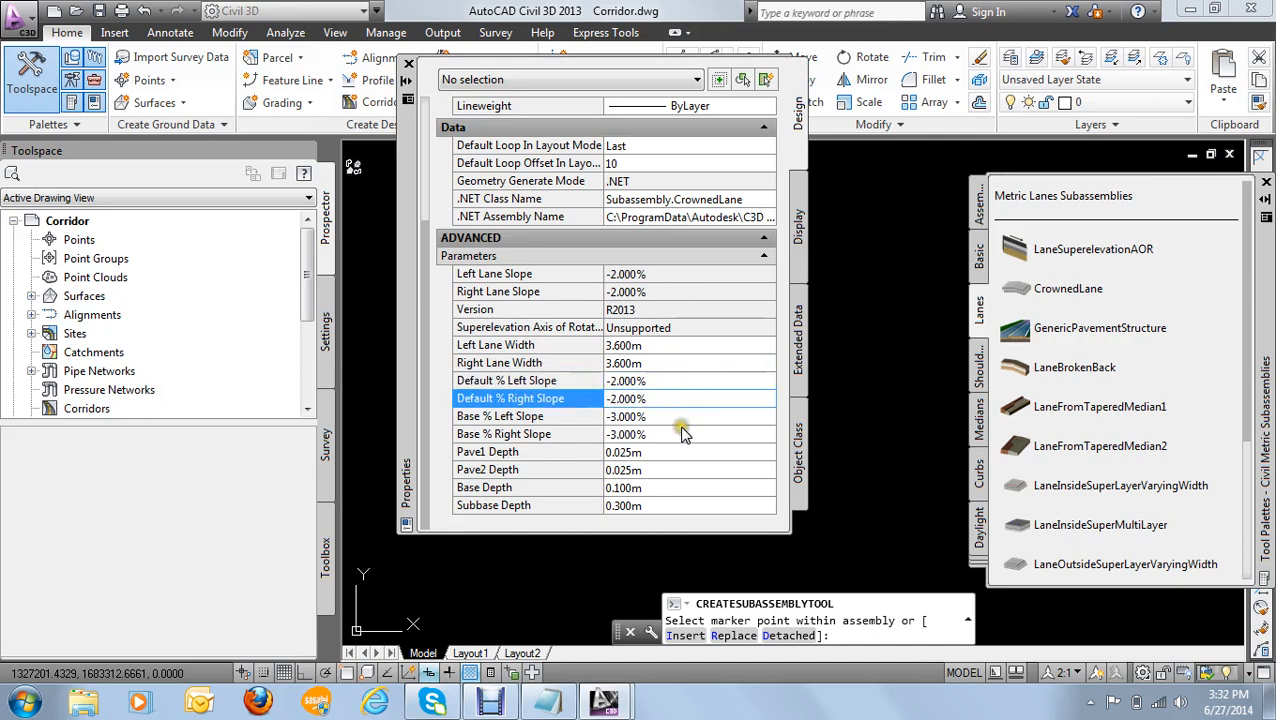
pyautogui.click(660, 418)
pyautogui.click(670, 437)
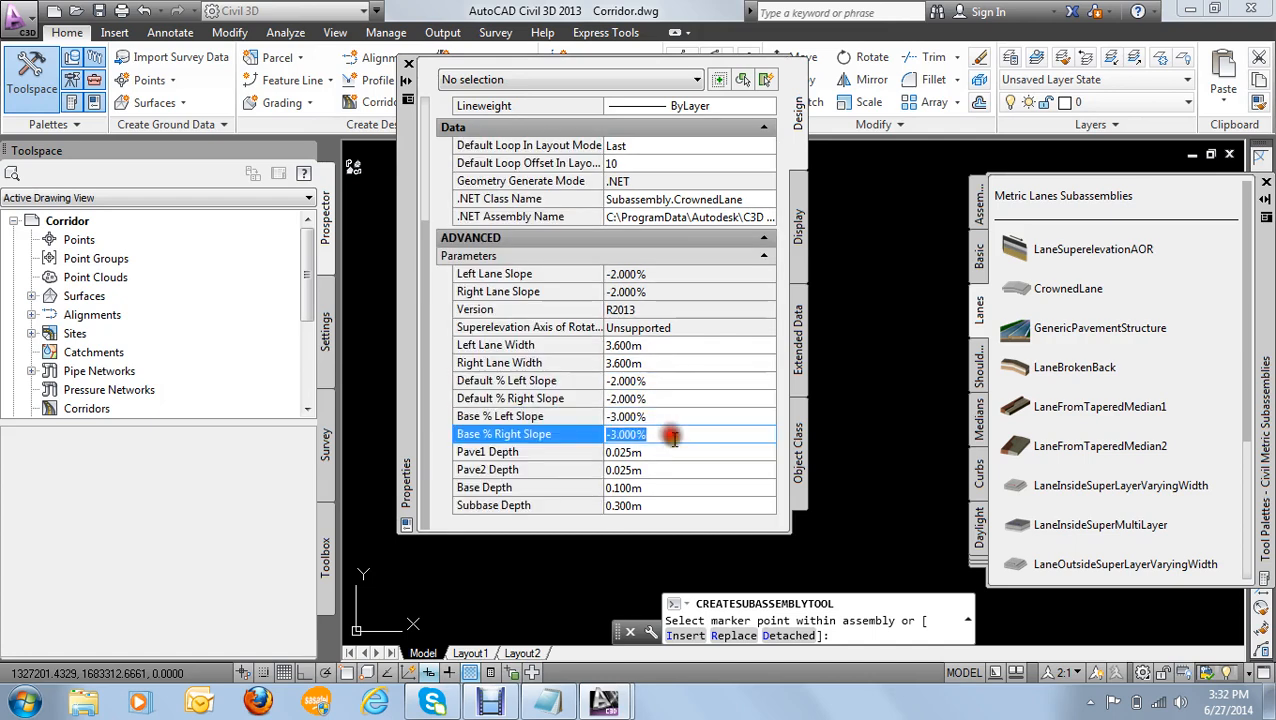
pyautogui.click(672, 470)
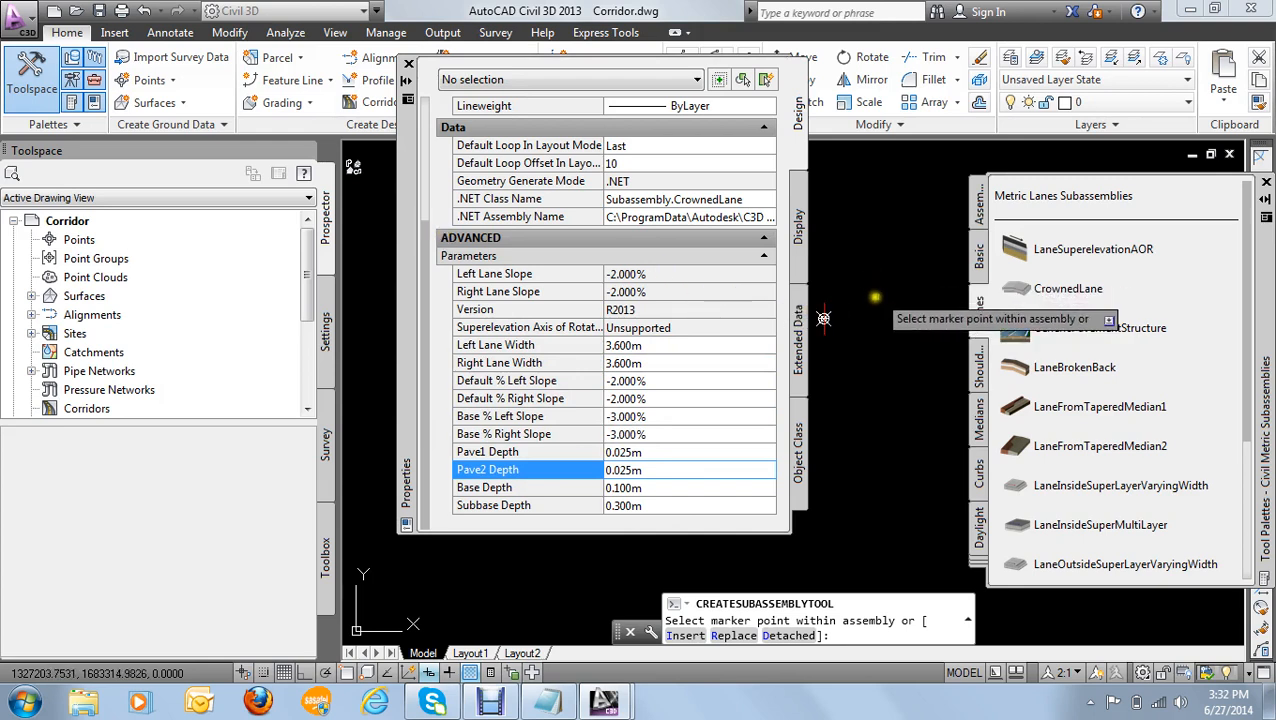
# Step: Attach the CrownedLane subassembly with its default parameters to the assembly baseline marker and end the placement
pyautogui.scroll(3, 815, 320)
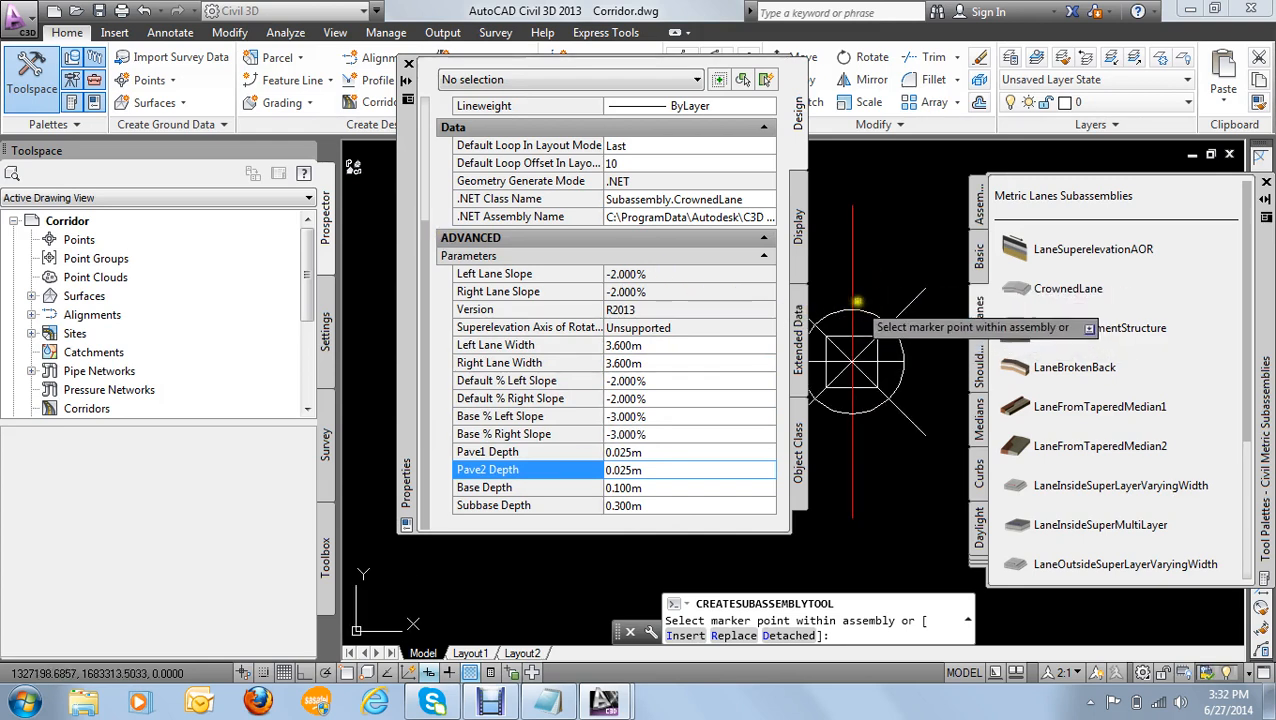
pyautogui.click(857, 302)
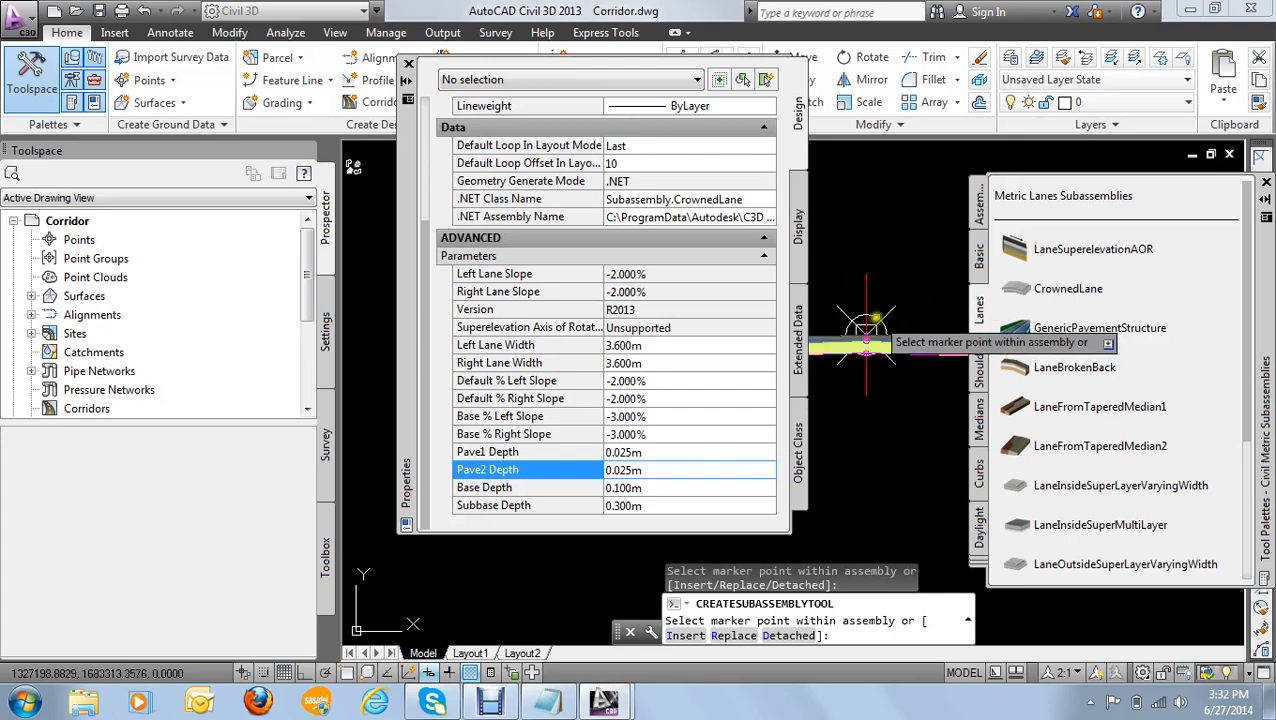
pyautogui.scroll(-3, 866, 338)
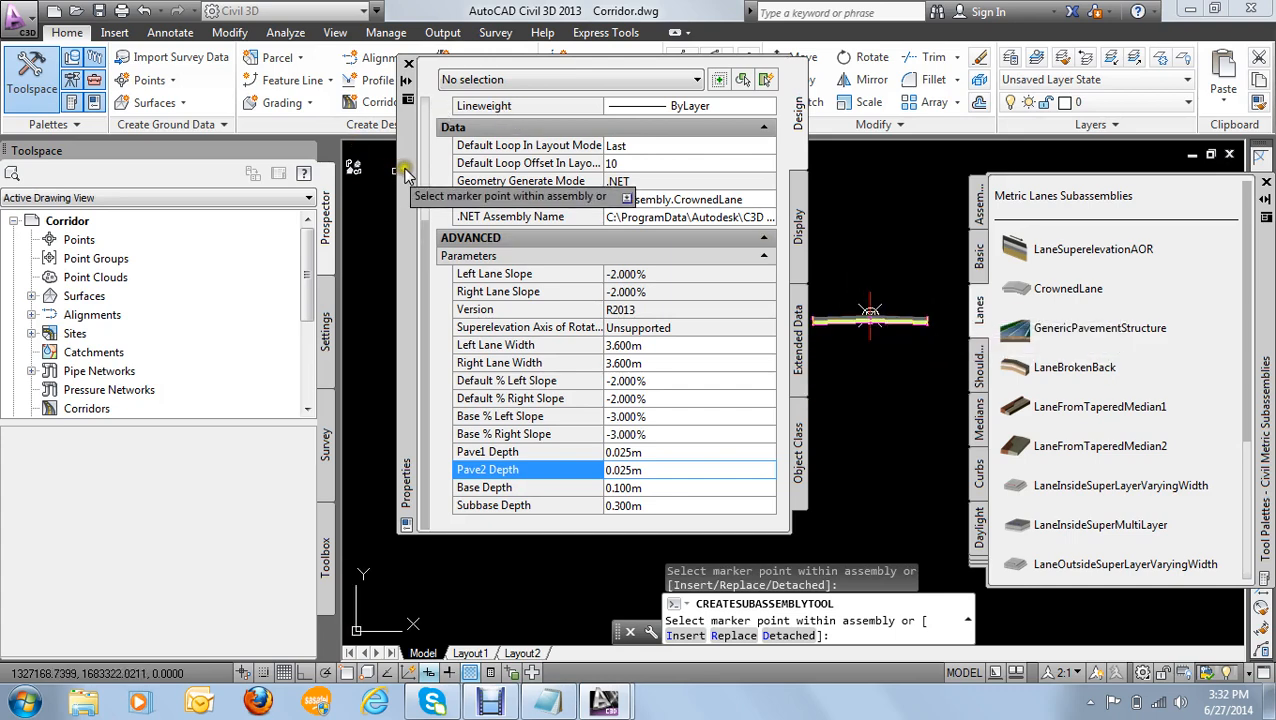
pyautogui.moveTo(405, 172); pyautogui.dragTo(336, 173)
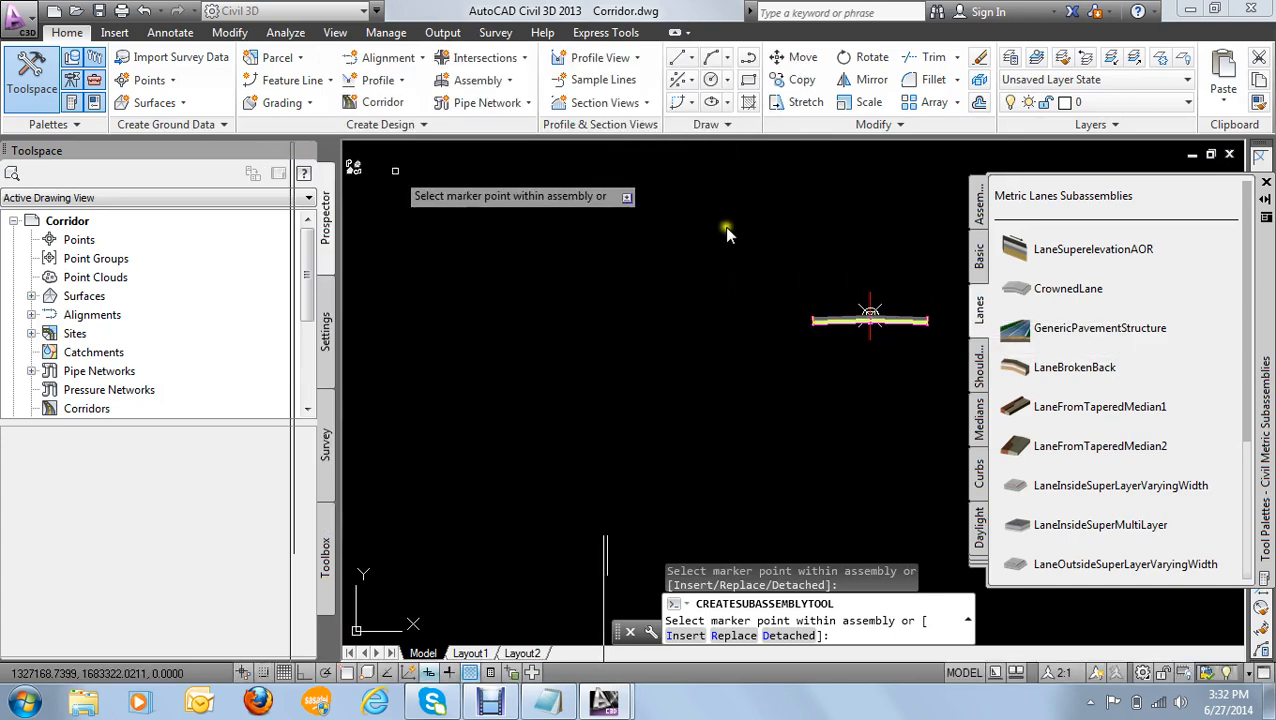
pyautogui.press('Escape')
pyautogui.scroll(-2, 741, 272)
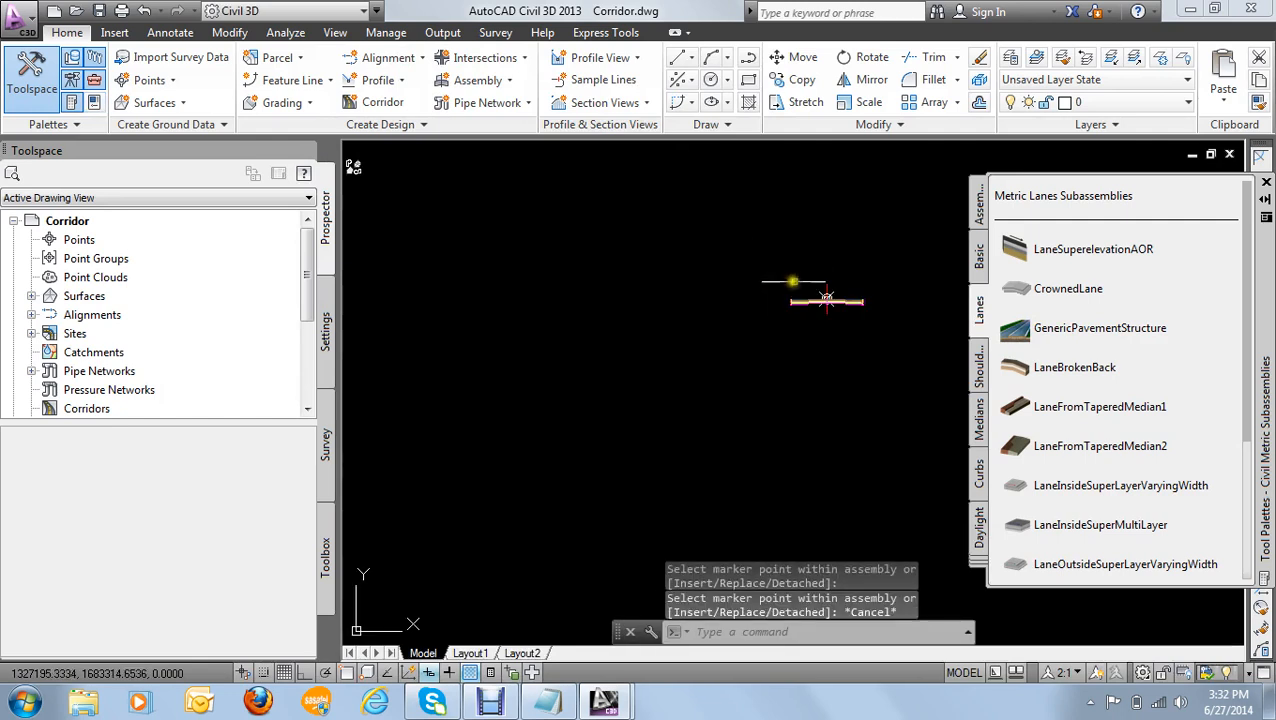
pyautogui.moveTo(765, 270); pyautogui.dragTo(645, 246, button='middle')
pyautogui.scroll(6, 681, 257)
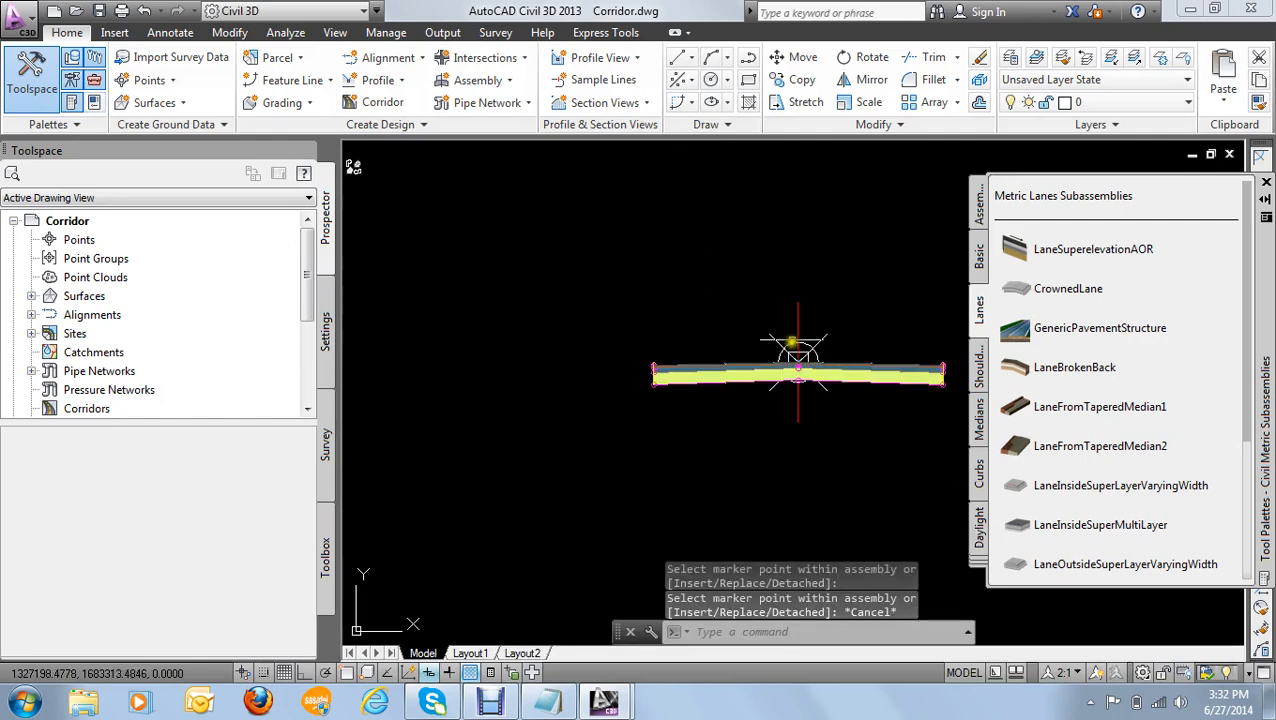
# Step: Start a ShoulderExtendAll subassembly and review its side, shoulder width, sub-base slope and layer depth parameters
pyautogui.click(979, 380)
pyautogui.click(1082, 232)
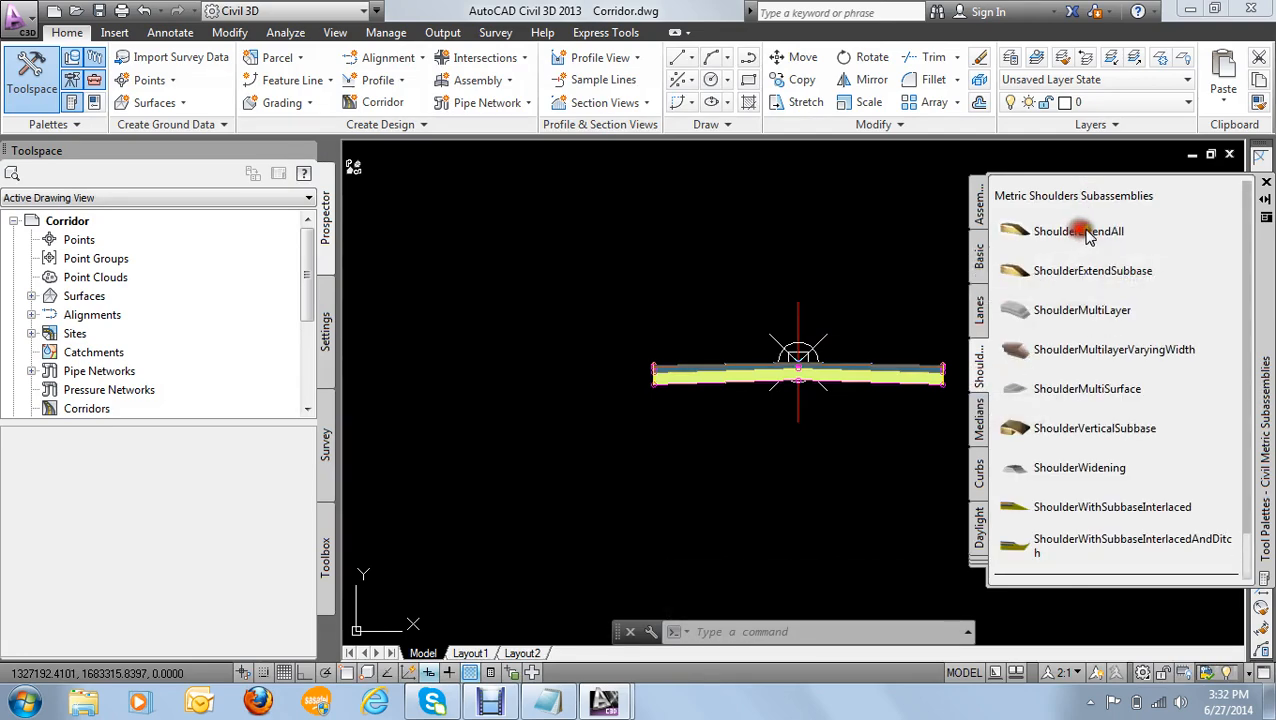
pyautogui.moveTo(425, 192); pyautogui.dragTo(421, 385)
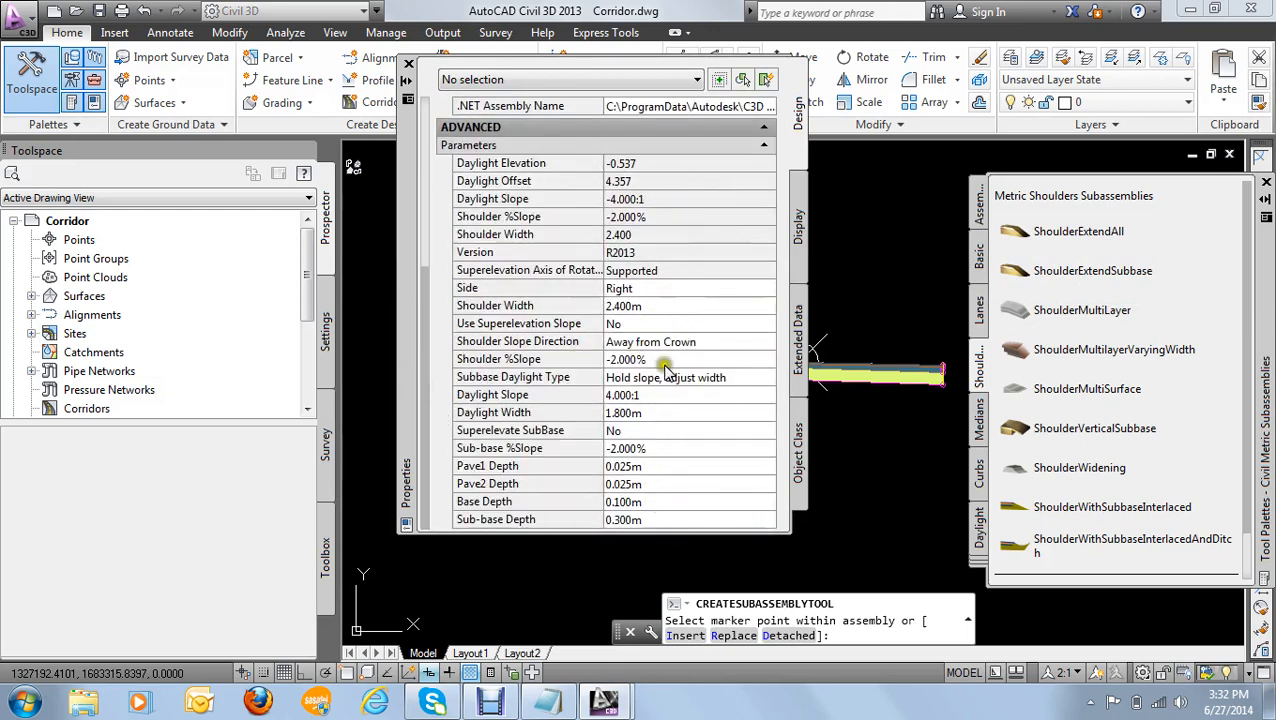
pyautogui.click(650, 518)
pyautogui.click(656, 501)
pyautogui.click(664, 485)
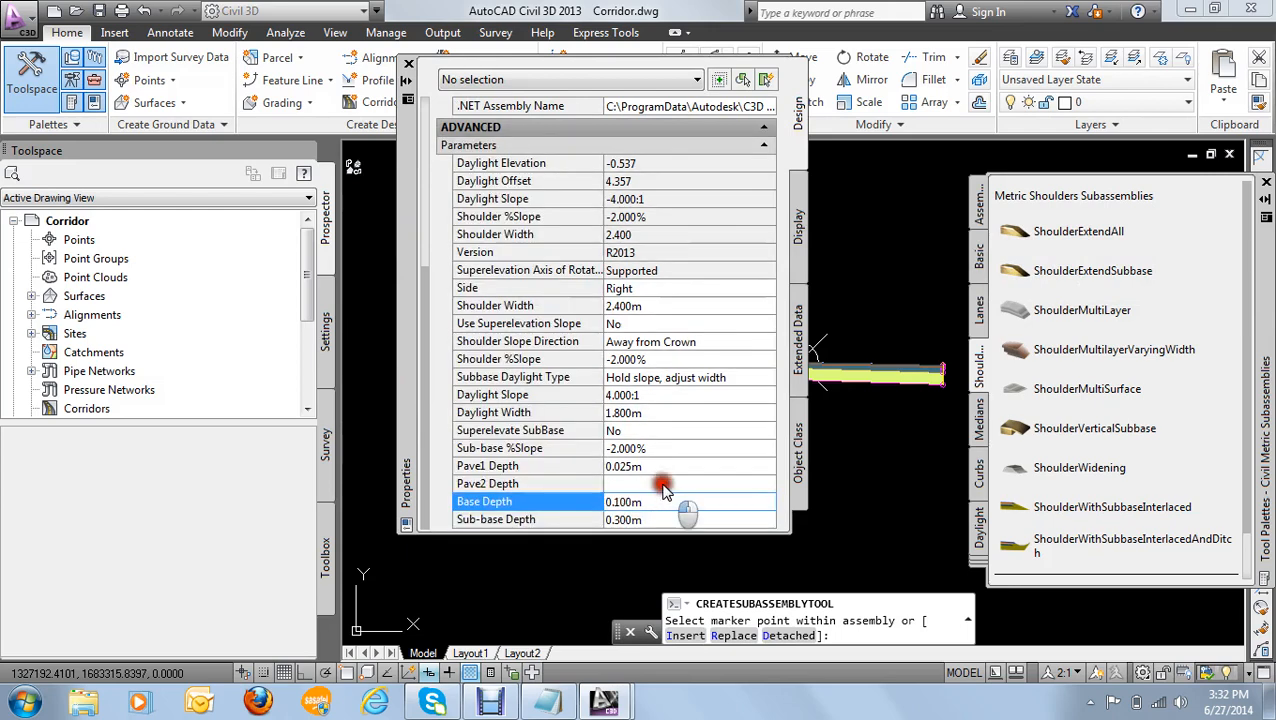
pyautogui.click(659, 466)
pyautogui.click(658, 447)
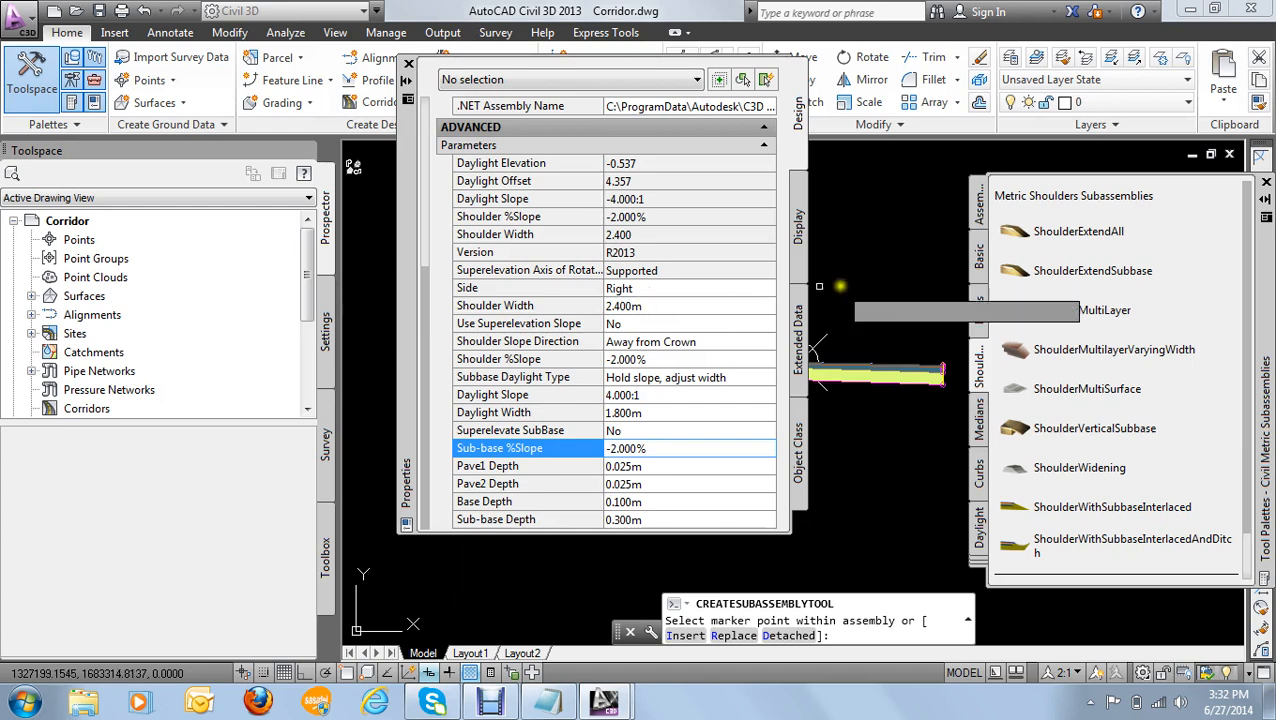
pyautogui.click(652, 307)
pyautogui.click(661, 297)
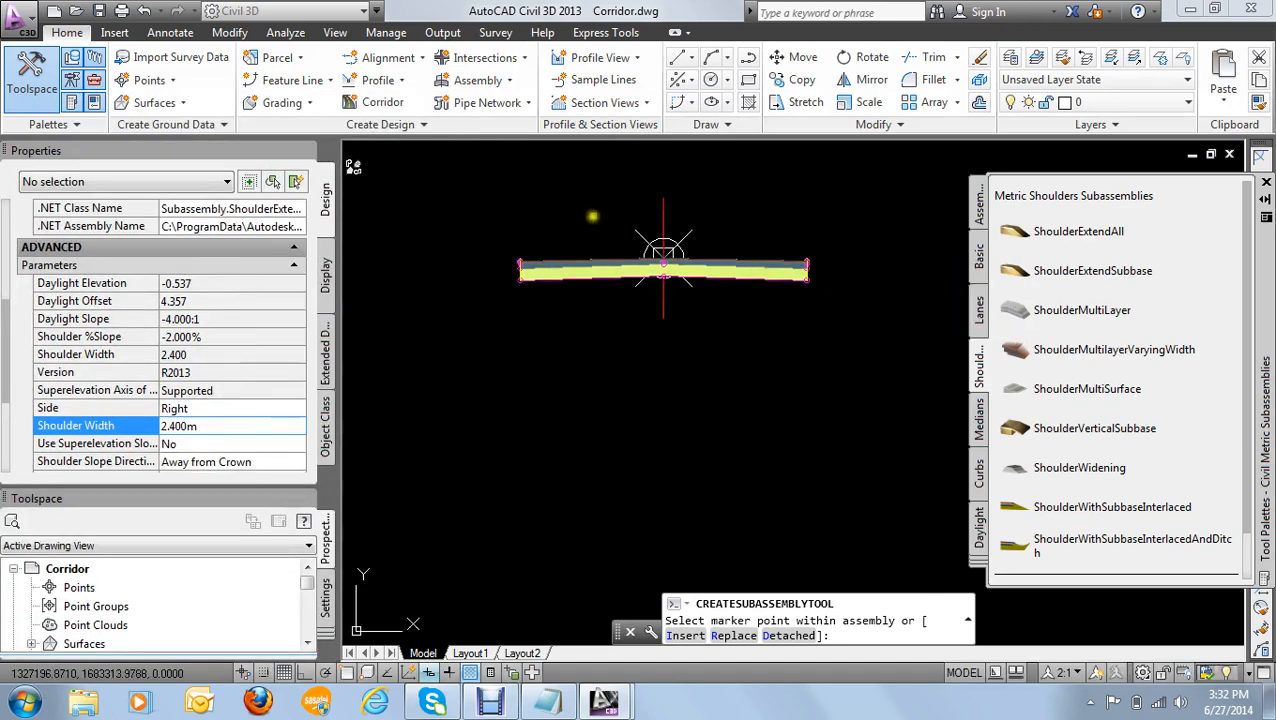
# Step: Attach the right-side ShoulderExtendAll subassembly to the topmost marker at the outer edge of the right lane
pyautogui.scroll(6, 650, 228)
pyautogui.scroll(-4, 768, 262)
pyautogui.moveTo(857, 288); pyautogui.dragTo(640, 275, button='middle')
pyautogui.scroll(8, 749, 276)
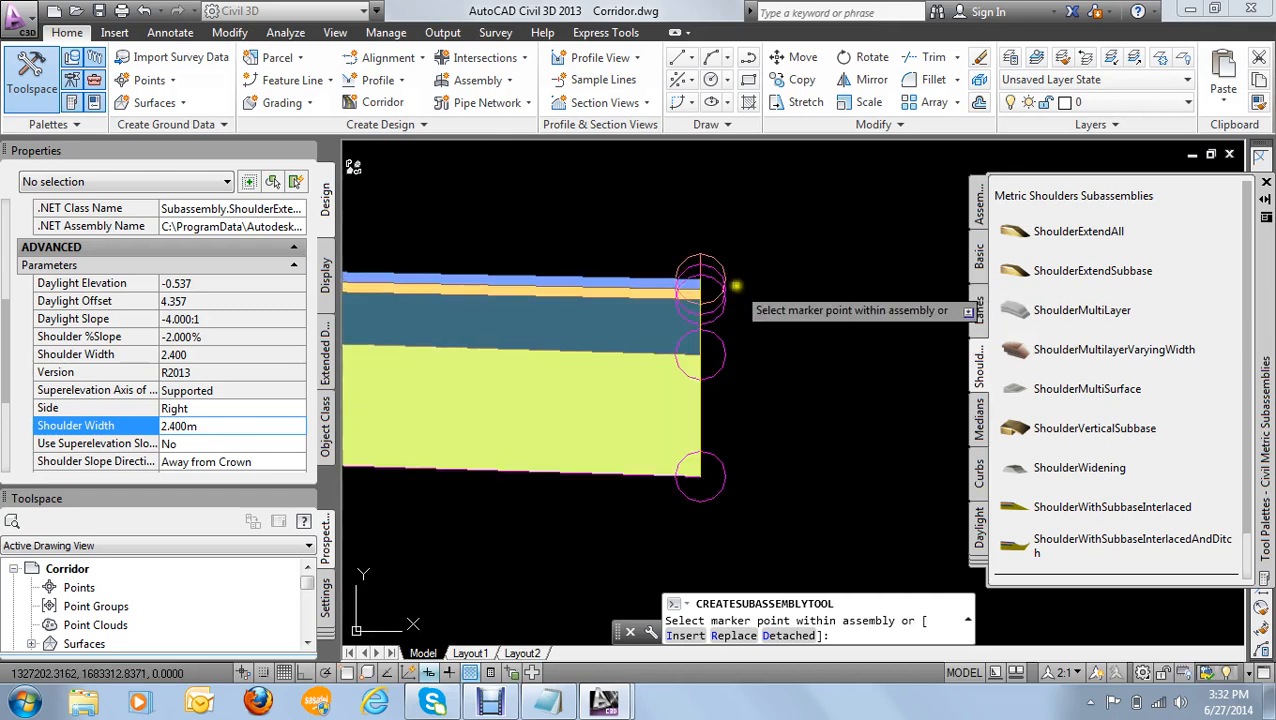
pyautogui.scroll(2, 735, 287)
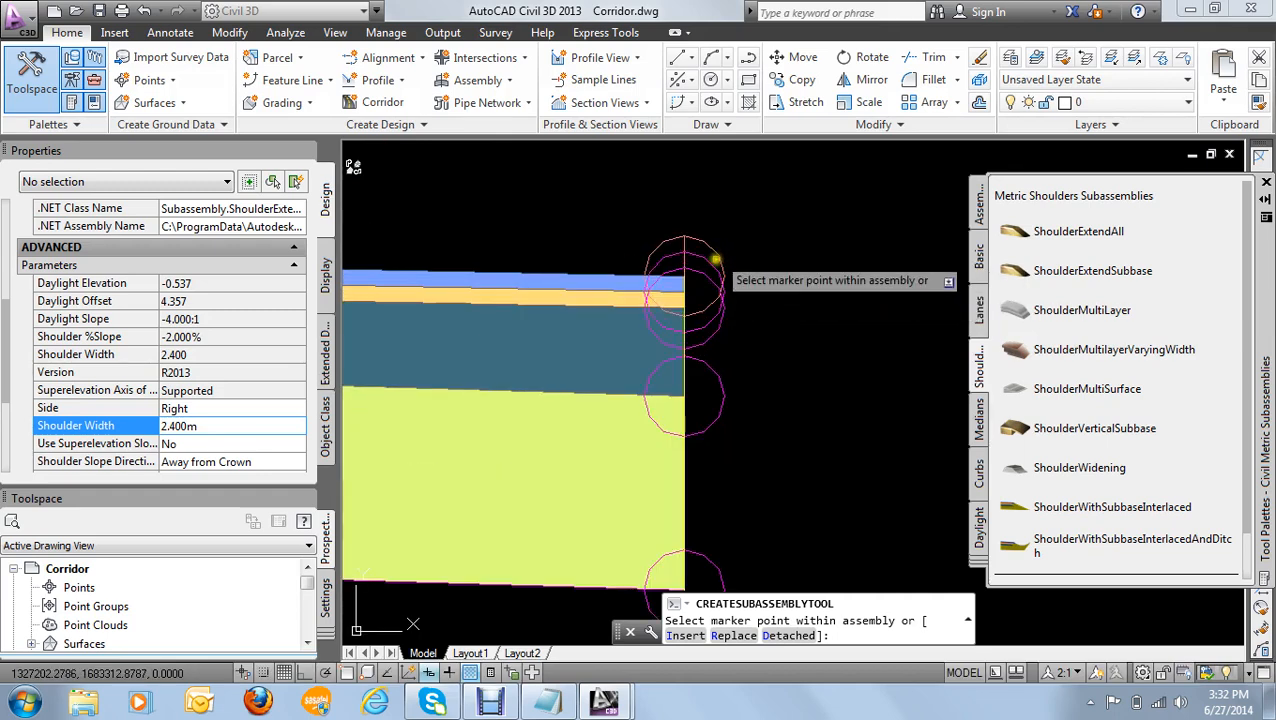
pyautogui.scroll(3, 717, 250)
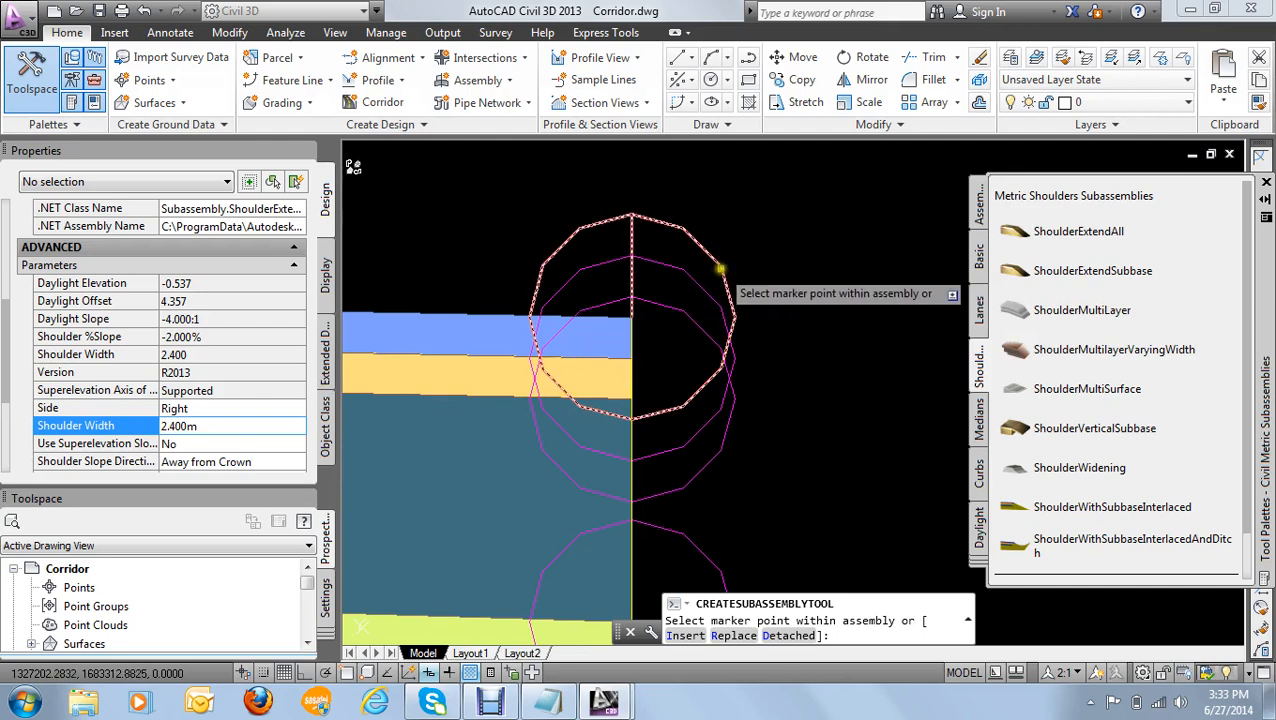
pyautogui.scroll(-5, 720, 288)
pyautogui.scroll(-4, 783, 318)
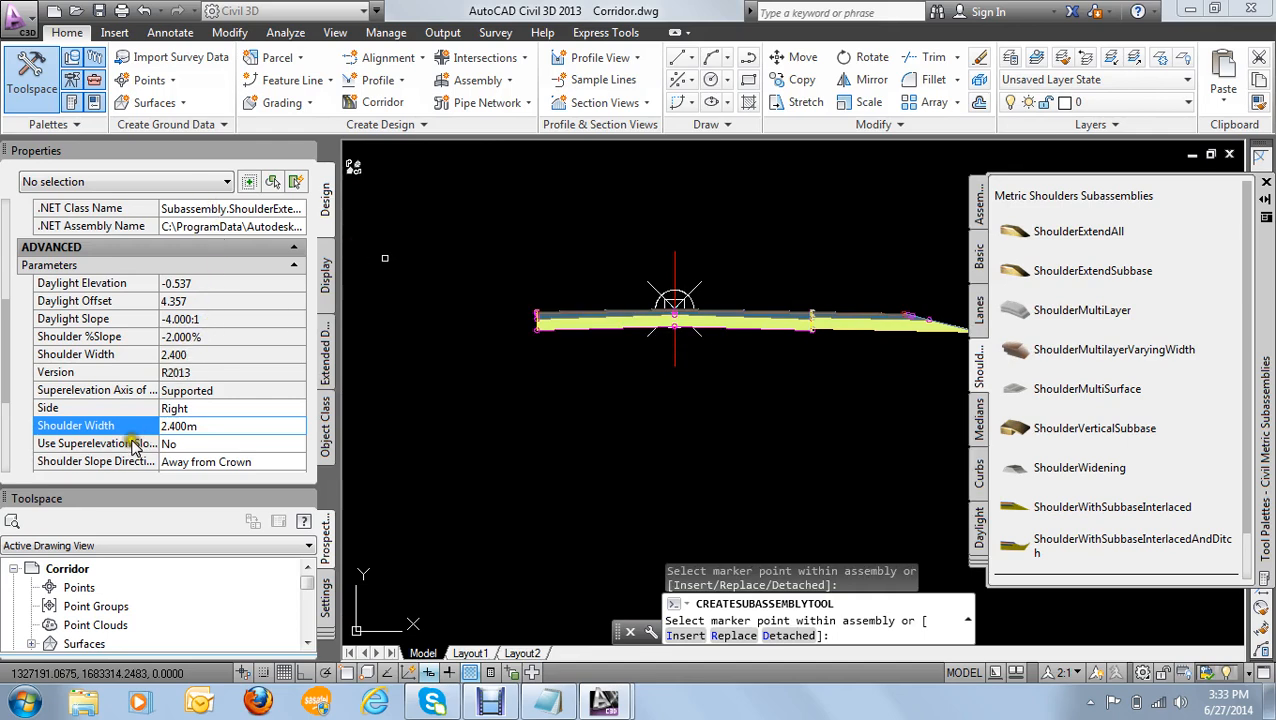
# Step: Set the shoulder's Side to Left, attach it to the topmost marker at the left lane's outer edge, and end the placement
pyautogui.click(199, 408)
pyautogui.click(199, 410)
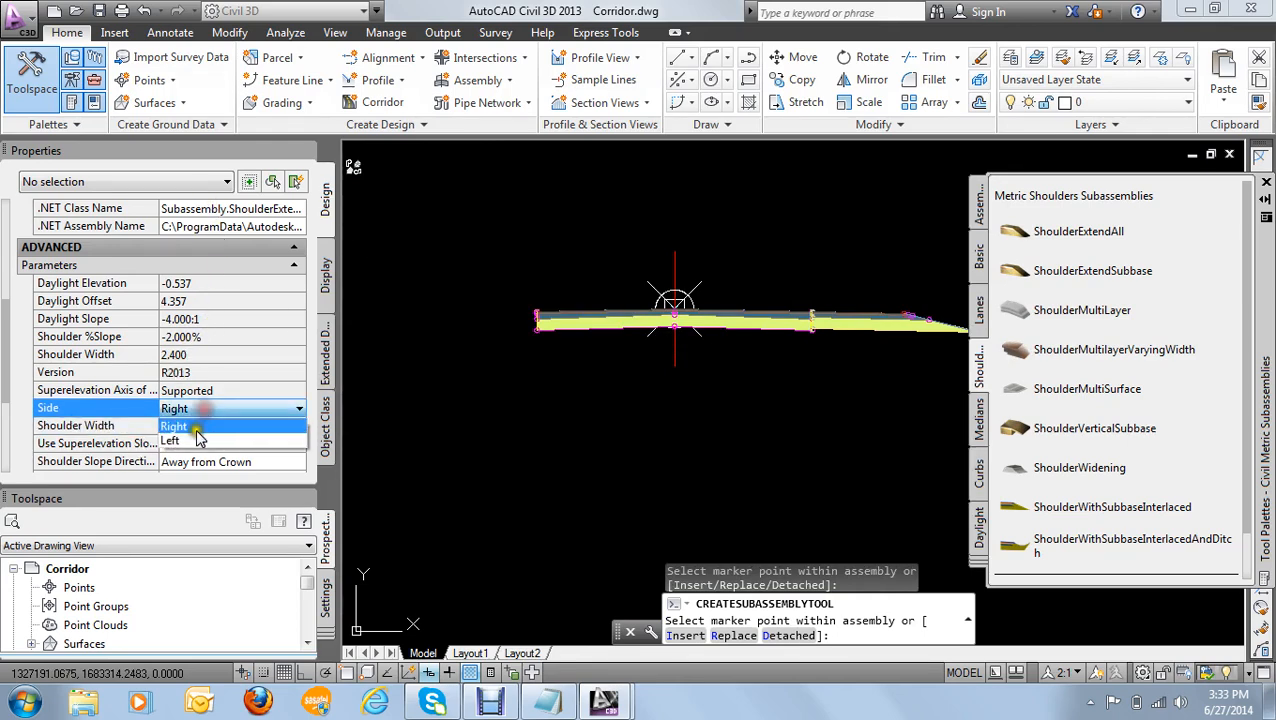
pyautogui.click(195, 441)
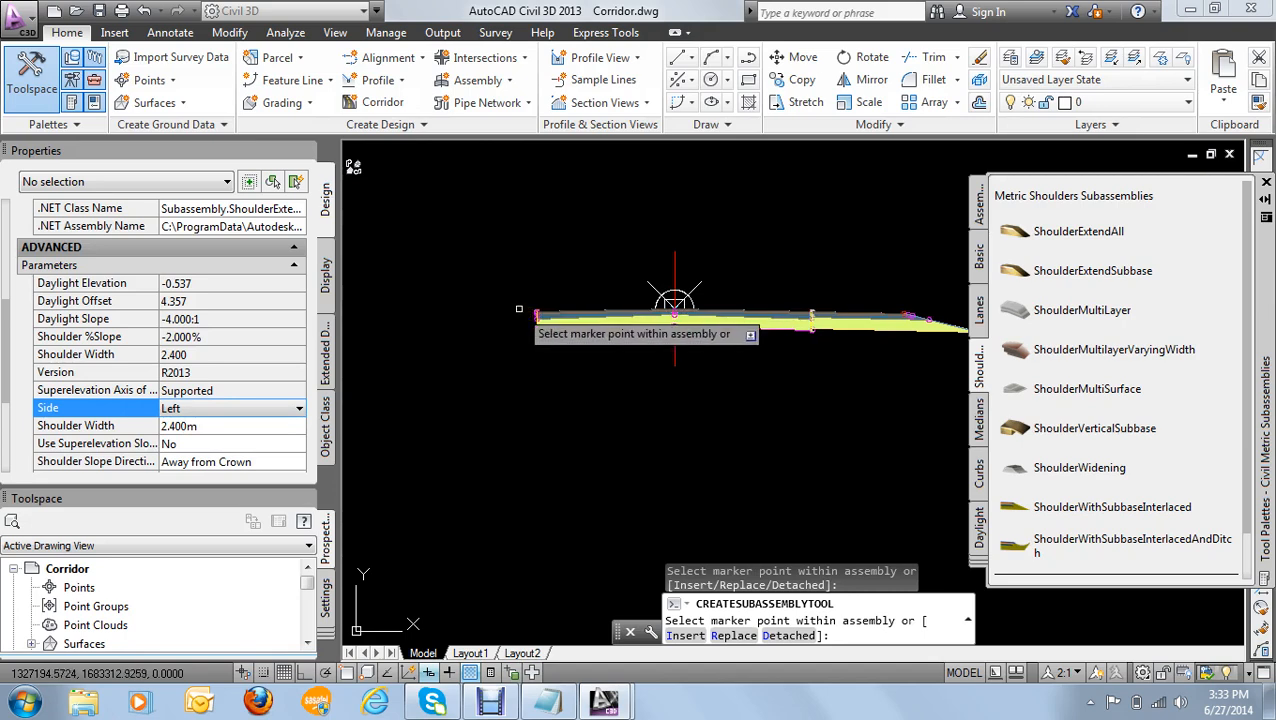
pyautogui.scroll(5, 525, 300)
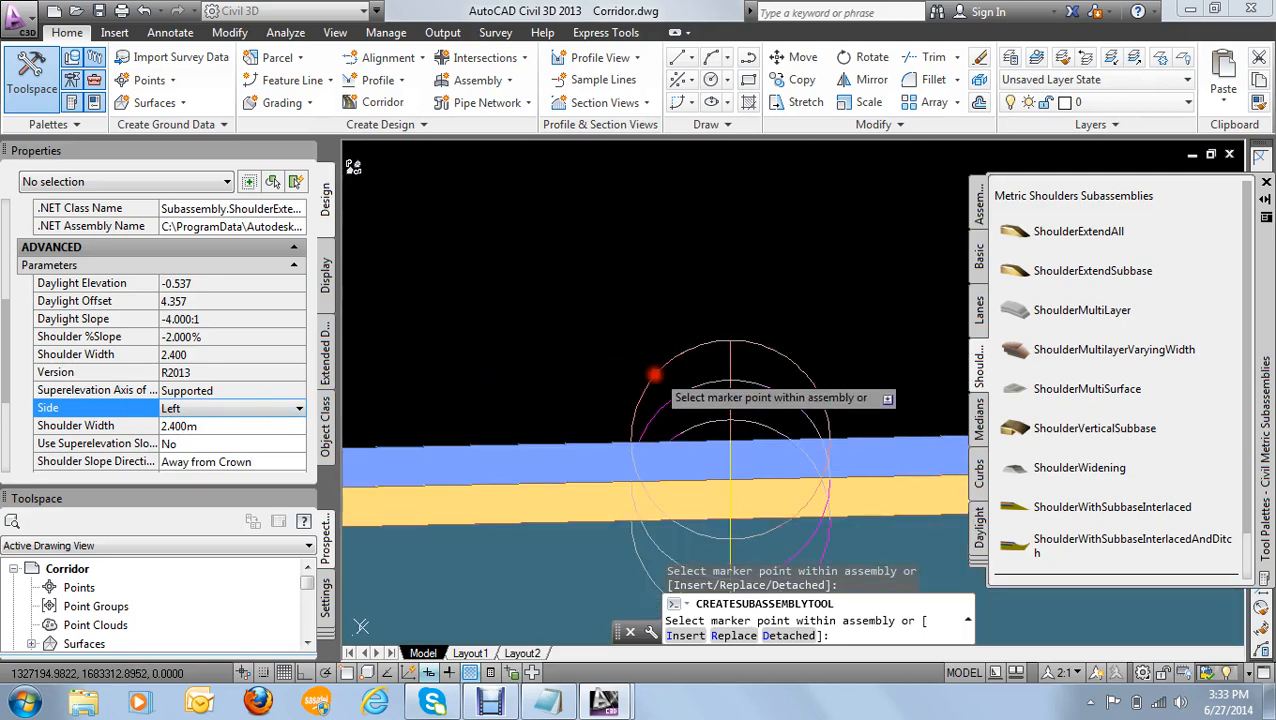
pyautogui.scroll(-6, 730, 445)
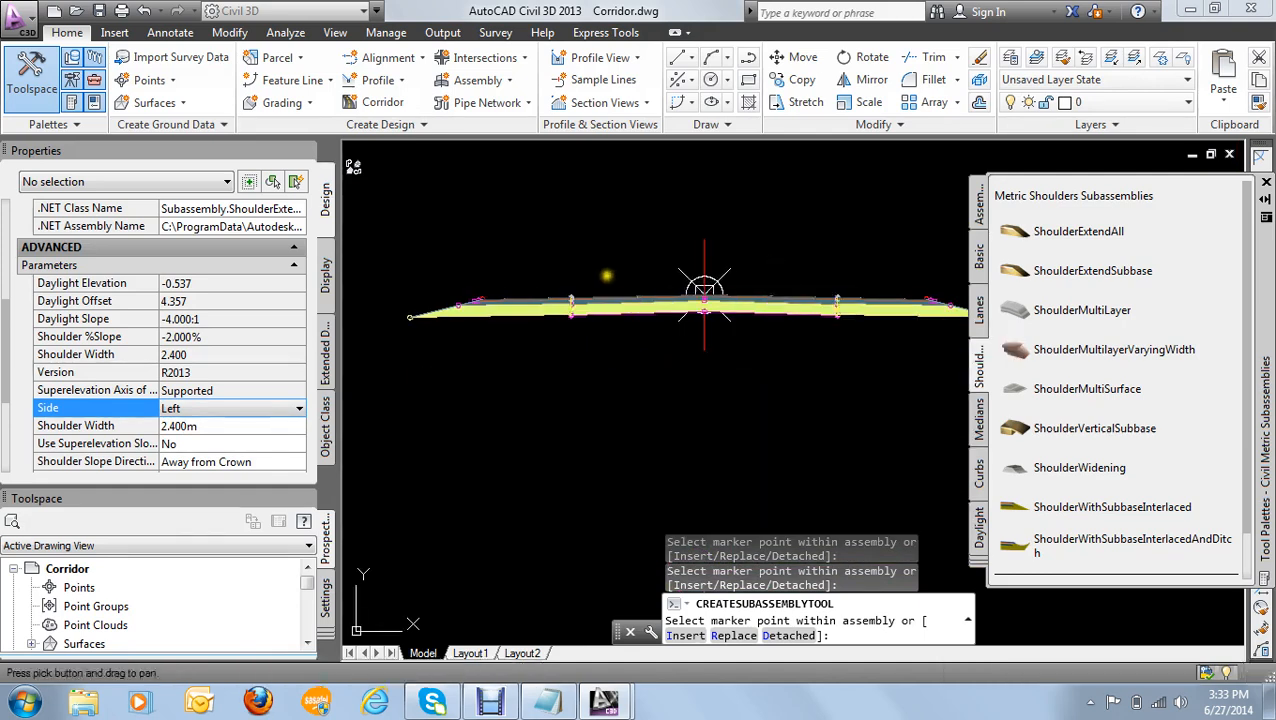
pyautogui.scroll(-4, 560, 268)
pyautogui.scroll(2, 576, 265)
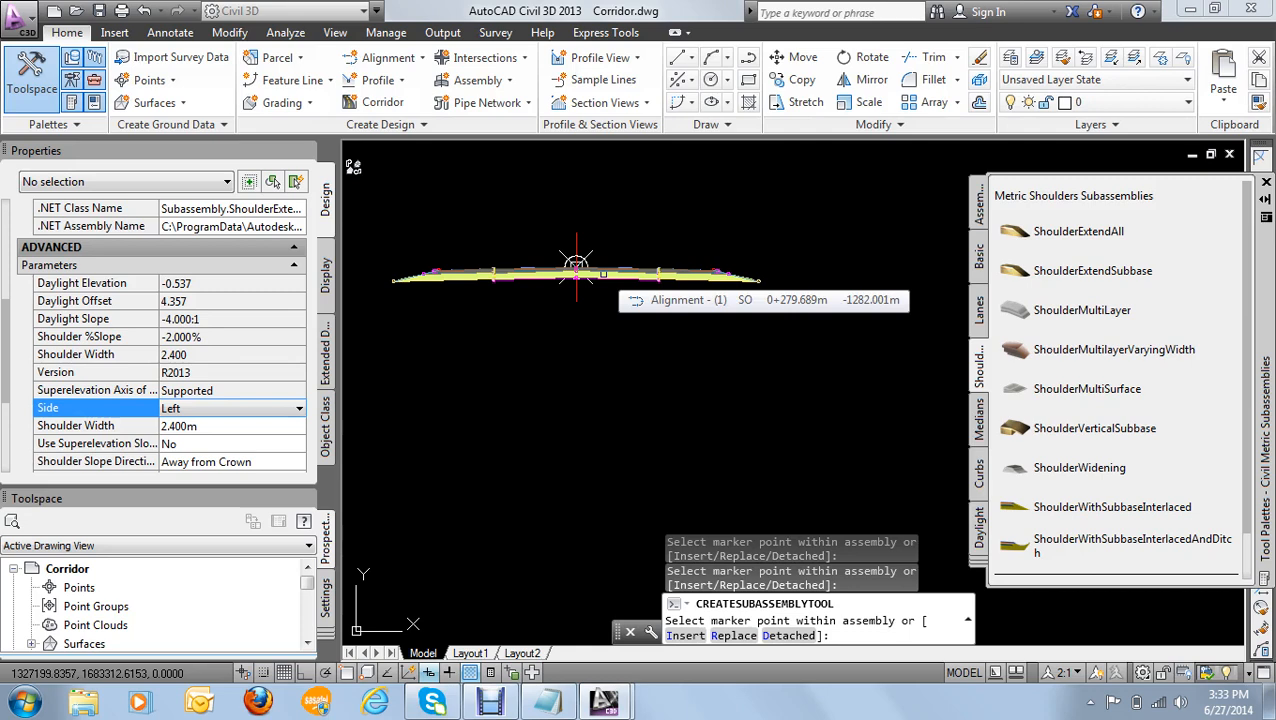
pyautogui.press('Escape')
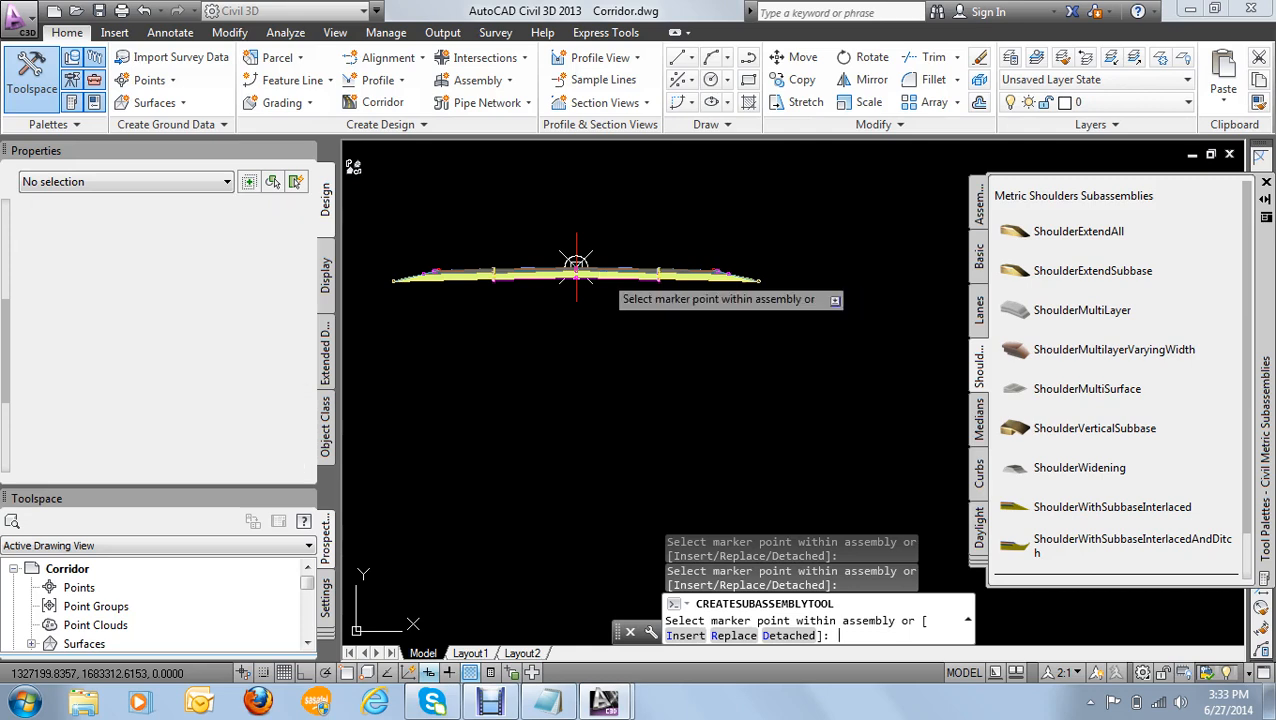
# Step: Start creating another assembly named "Assembly - 2" with the Undivided Crowned Road assembly type
pyautogui.click(510, 82)
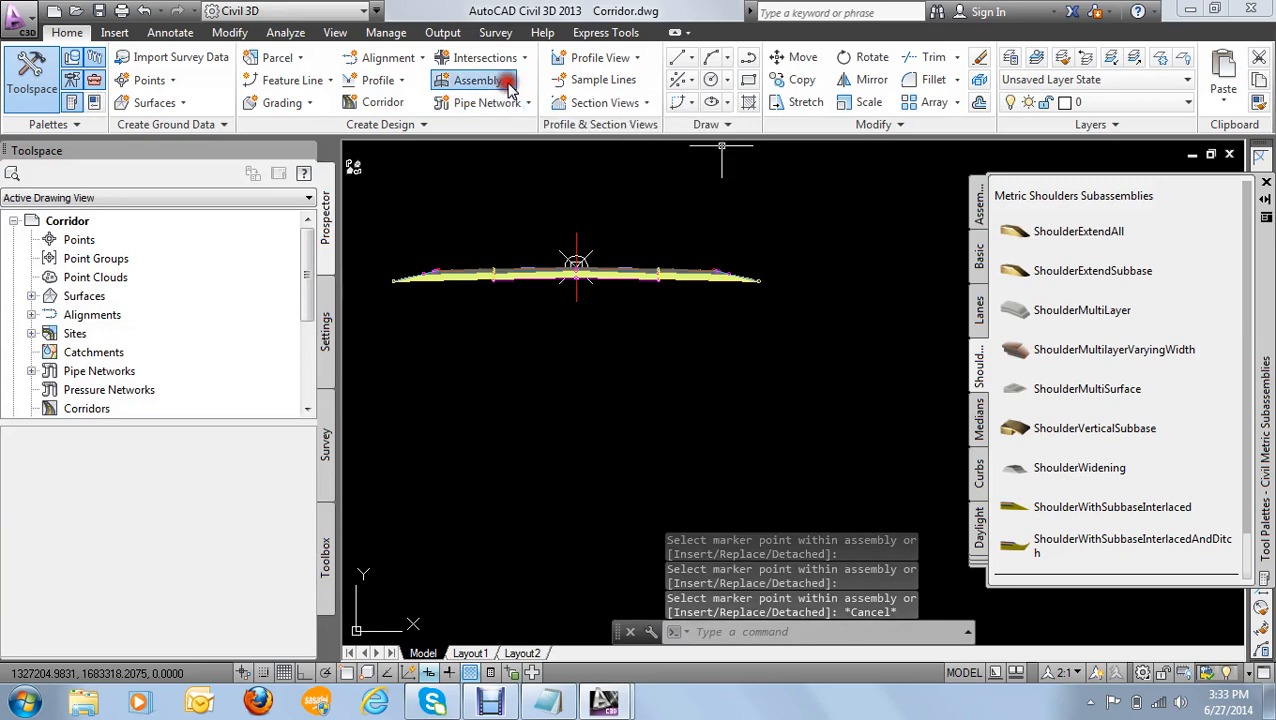
pyautogui.click(508, 108)
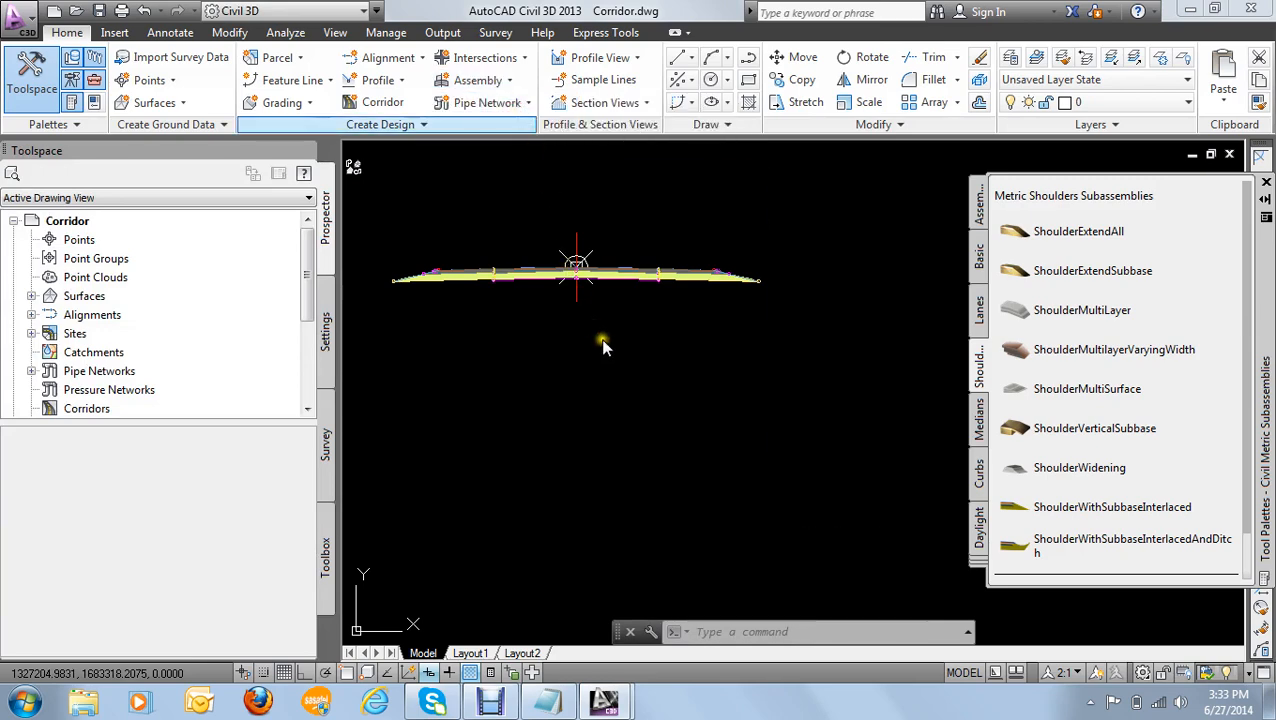
pyautogui.moveTo(700, 220); pyautogui.dragTo(580, 226)
pyautogui.write('2')
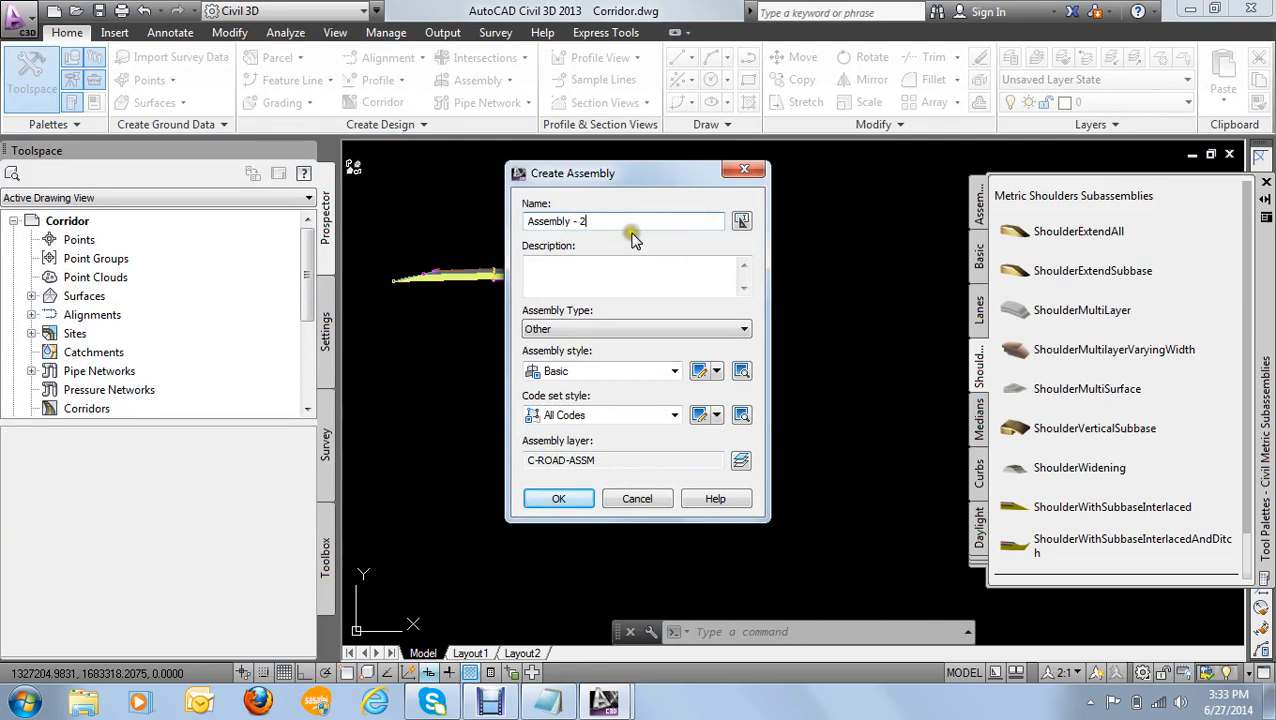
pyautogui.click(598, 332)
pyautogui.click(620, 344)
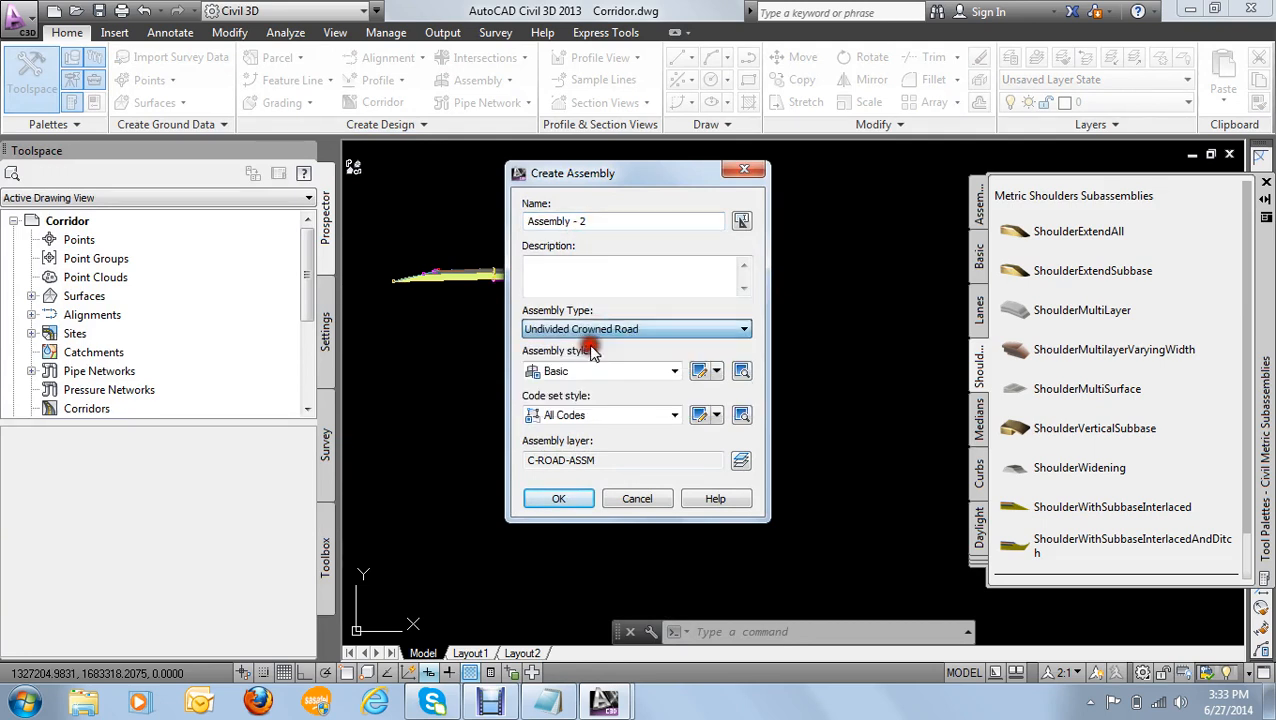
# Step: Place the baseline of the second assembly in the empty space directly below the completed crowned road assembly
pyautogui.click(560, 498)
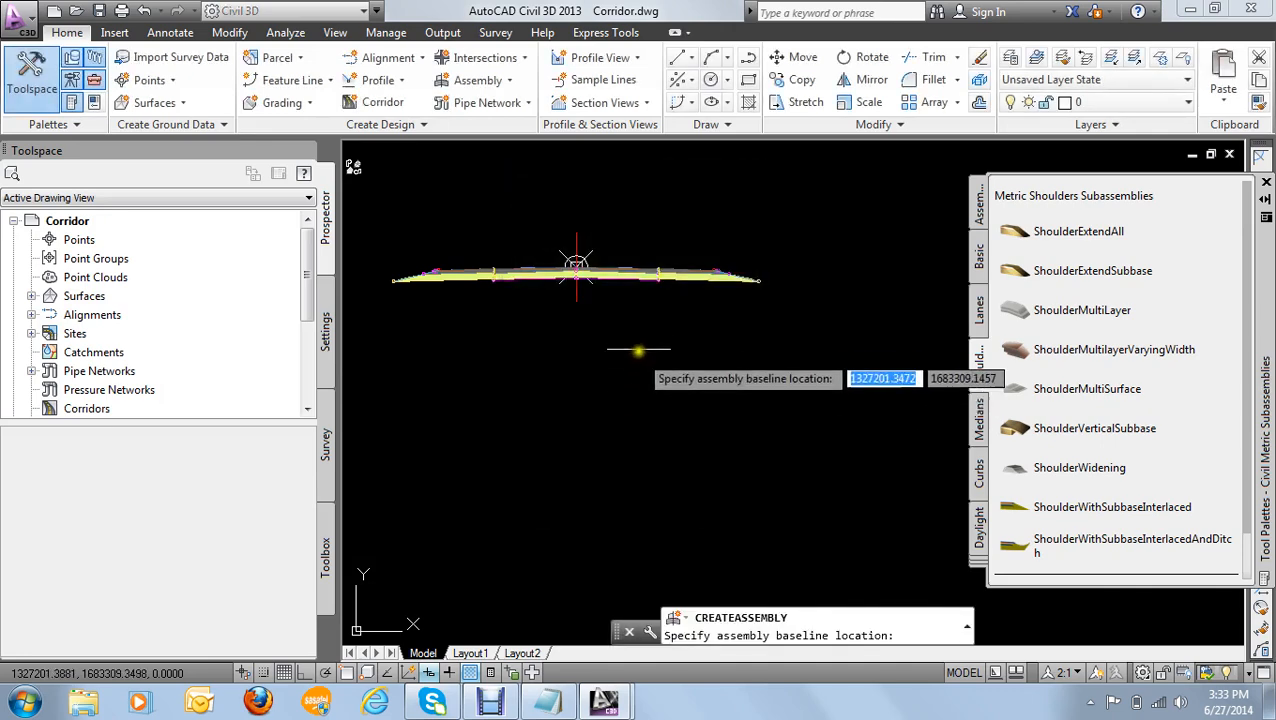
pyautogui.click(573, 400)
pyautogui.scroll(-3, 849, 279)
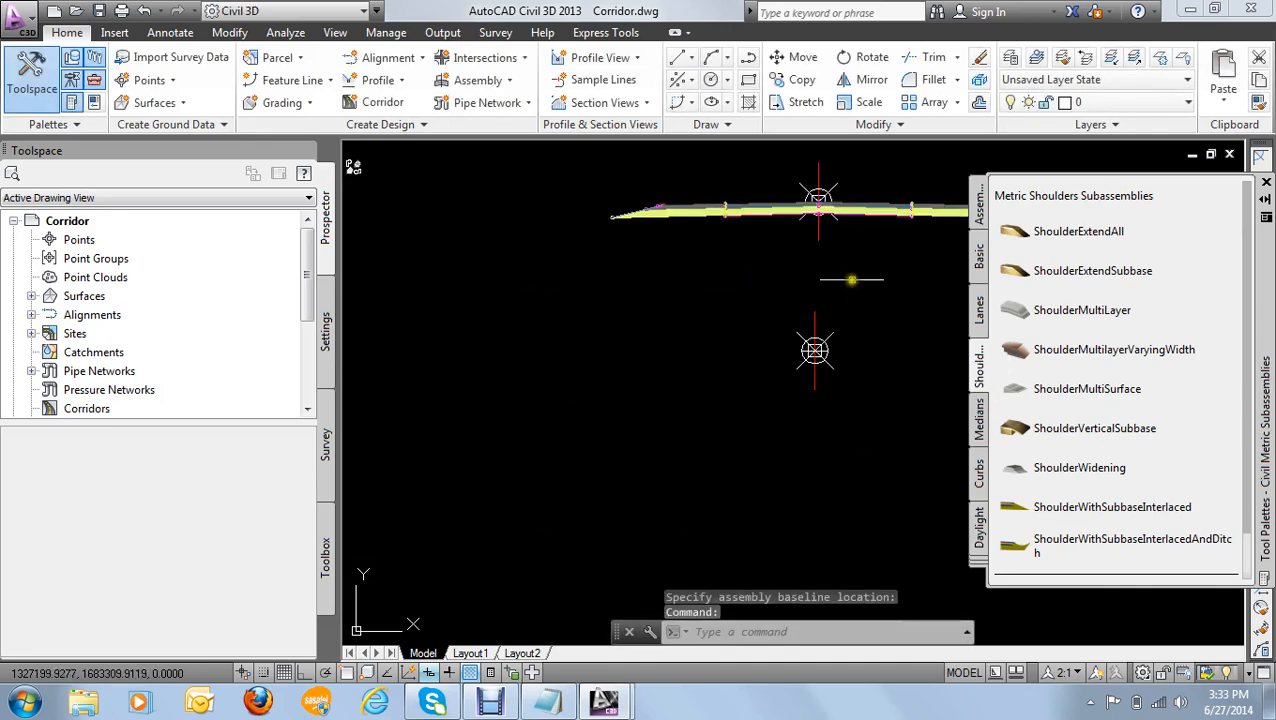
pyautogui.moveTo(849, 279); pyautogui.dragTo(607, 291, button='middle')
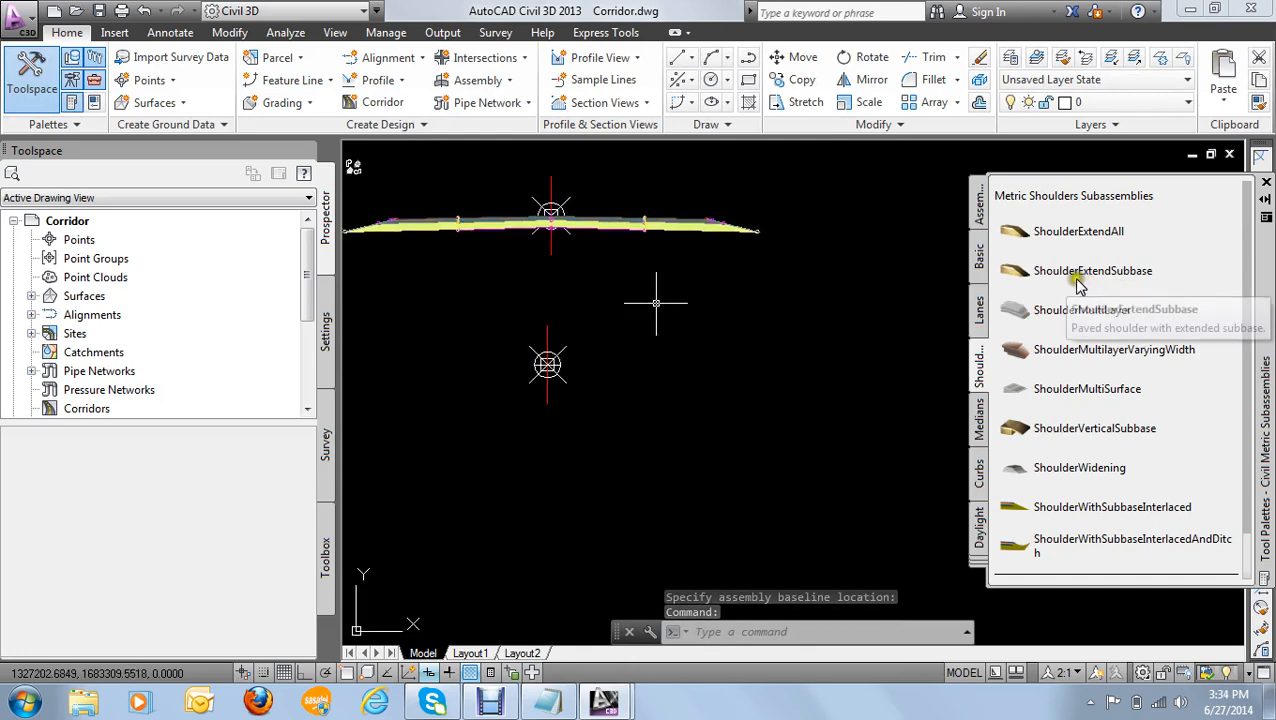
# Step: Start the LaneSuperelevationAOR subassembly from the metric lanes set and examine its slope, width and pavement layer depth parameters
pyautogui.click(977, 310)
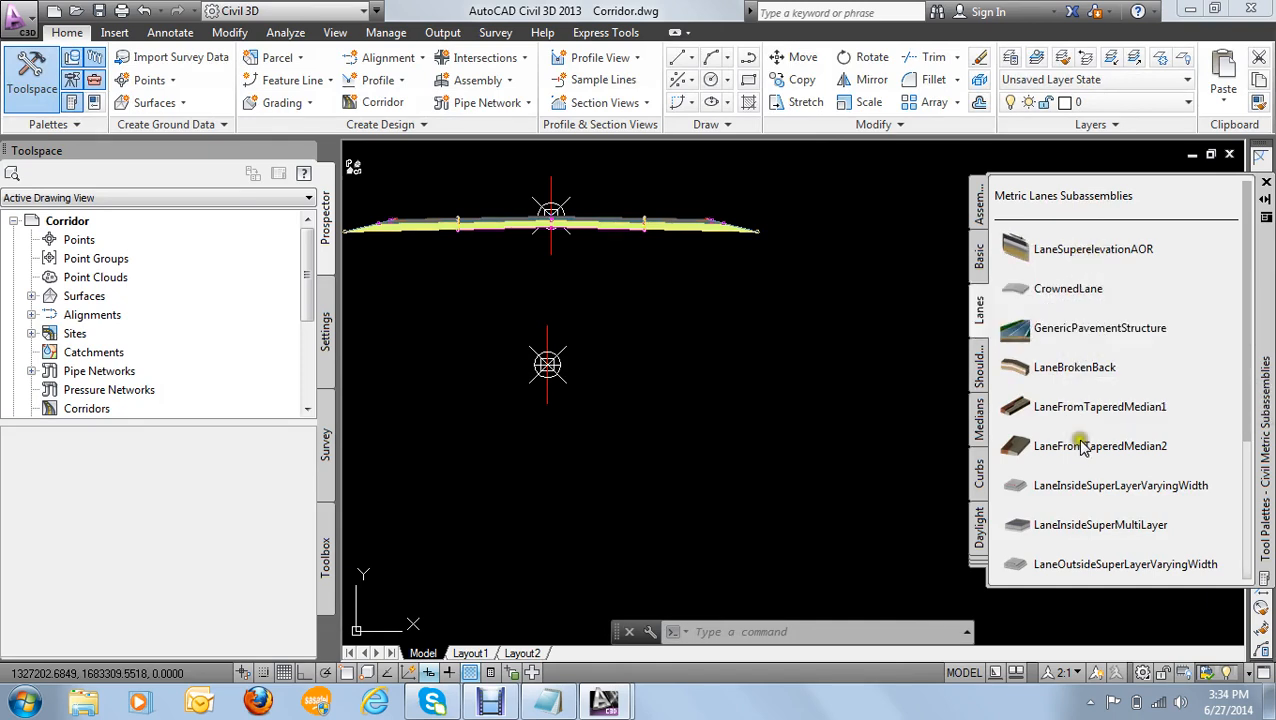
pyautogui.click(1070, 252)
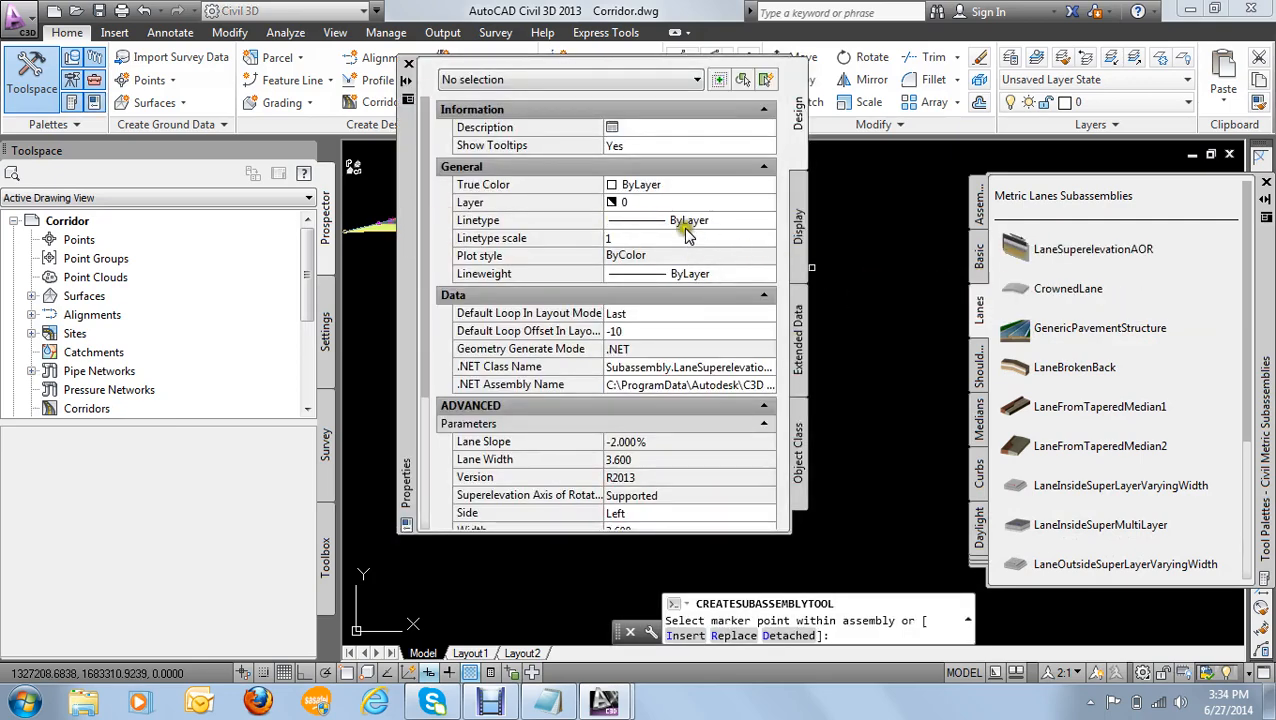
pyautogui.click(427, 342)
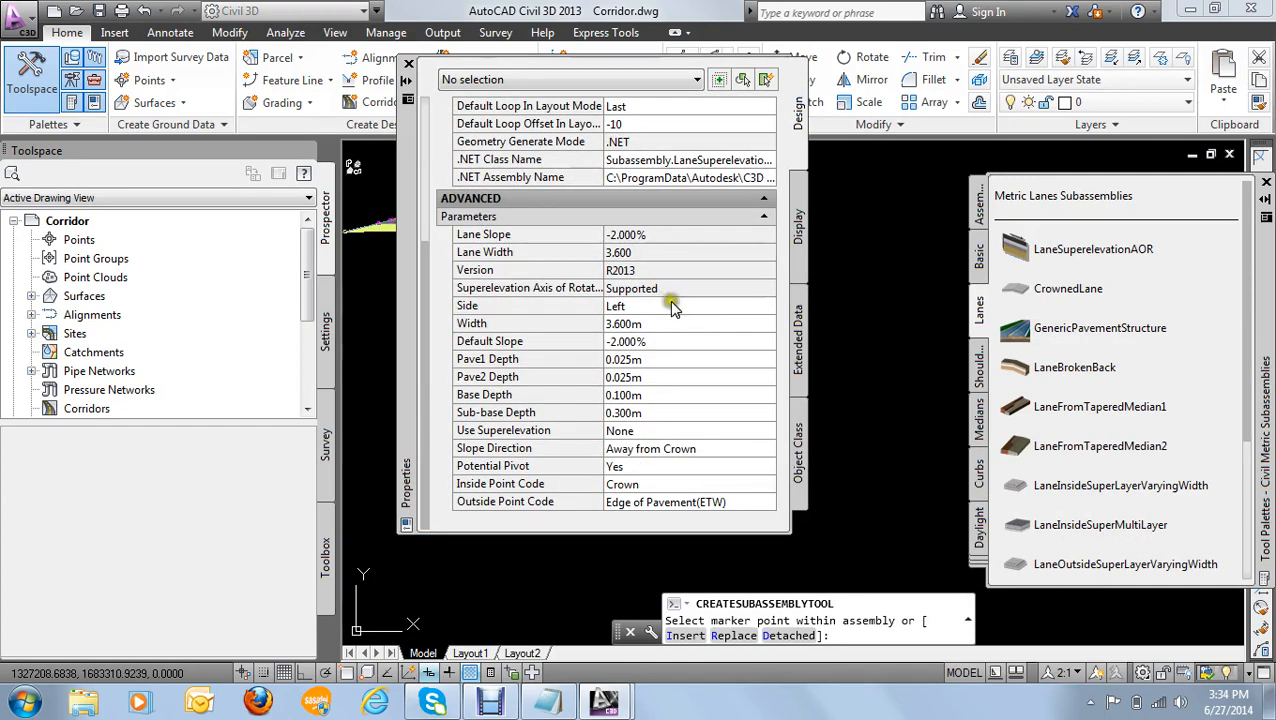
pyautogui.click(686, 340)
pyautogui.click(684, 359)
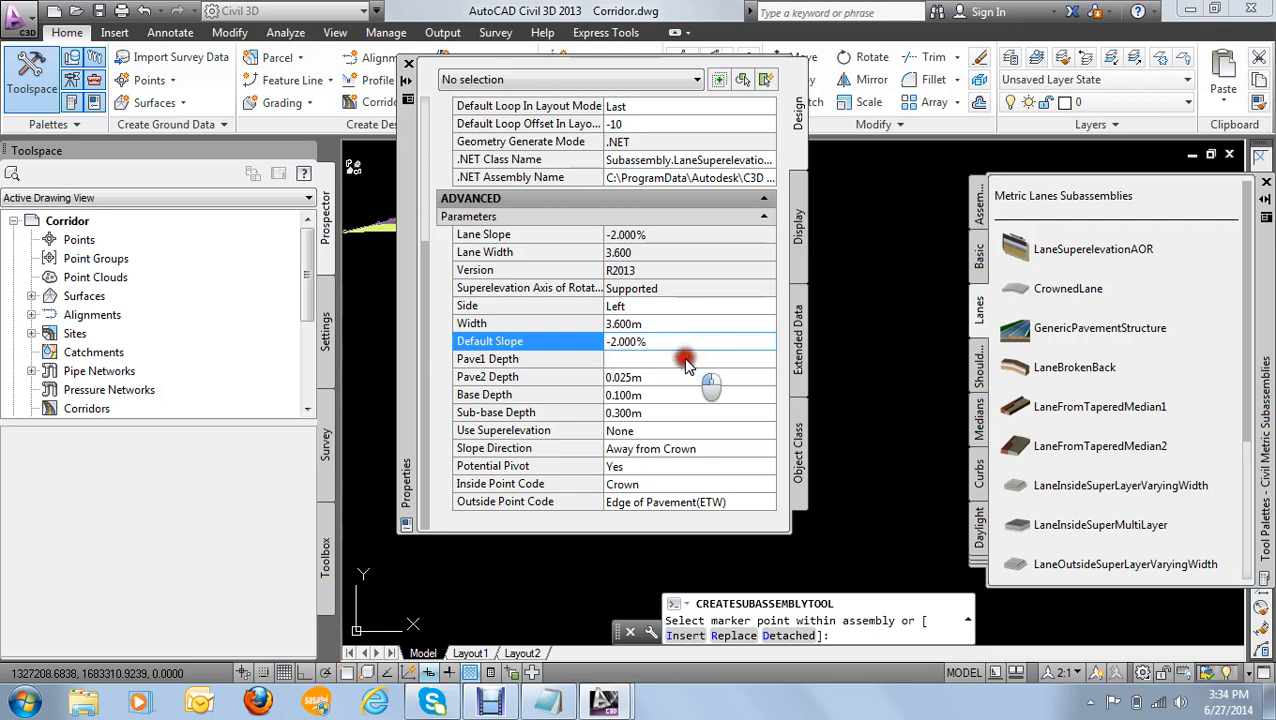
pyautogui.click(677, 384)
pyautogui.click(658, 413)
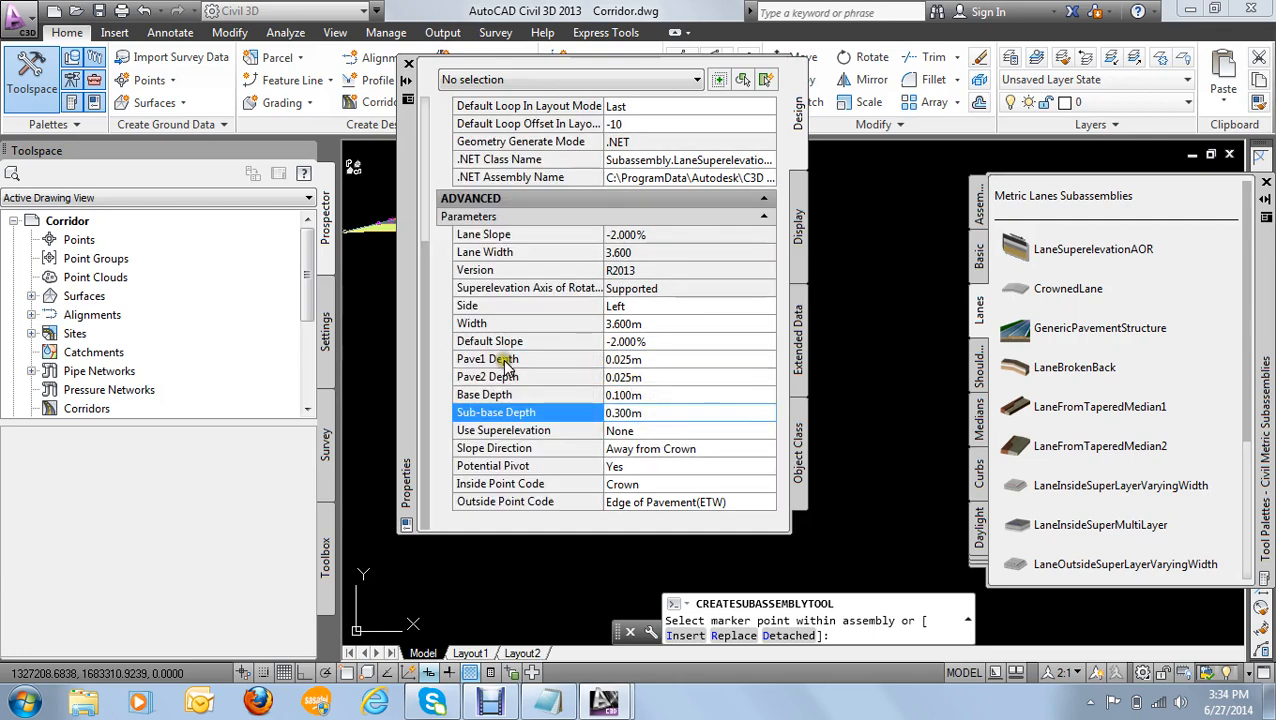
pyautogui.click(659, 360)
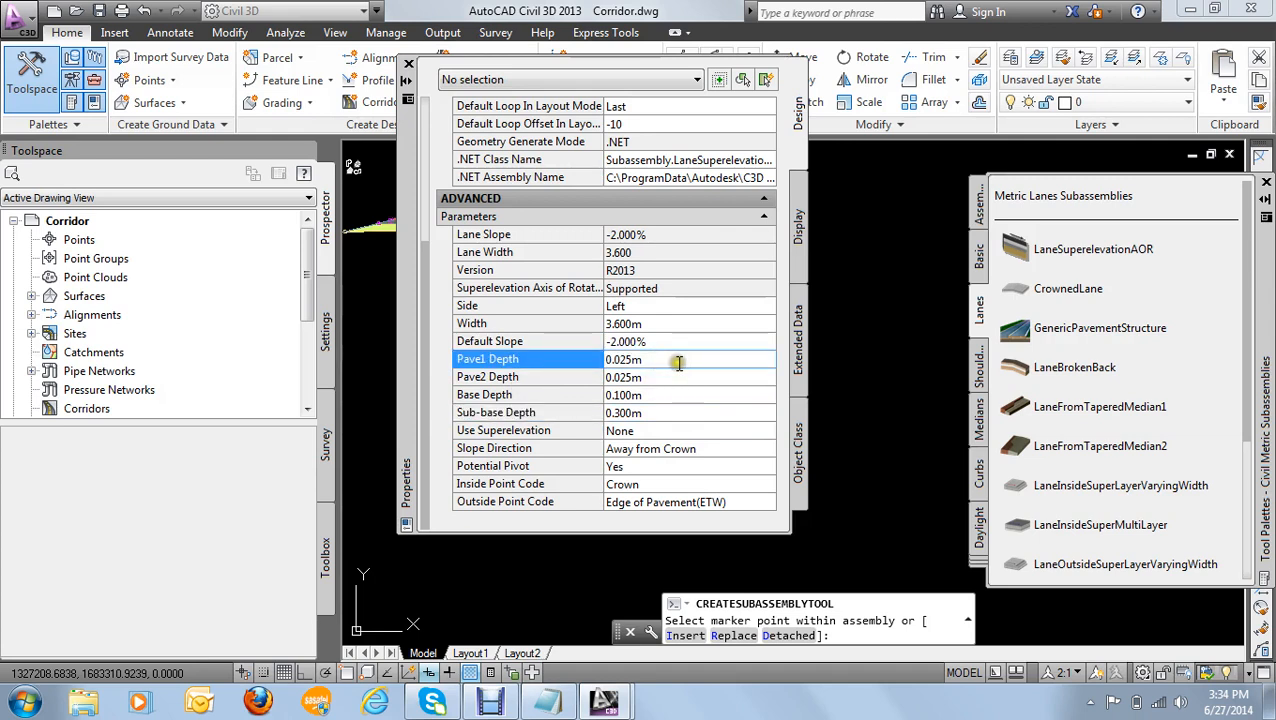
pyautogui.click(622, 396)
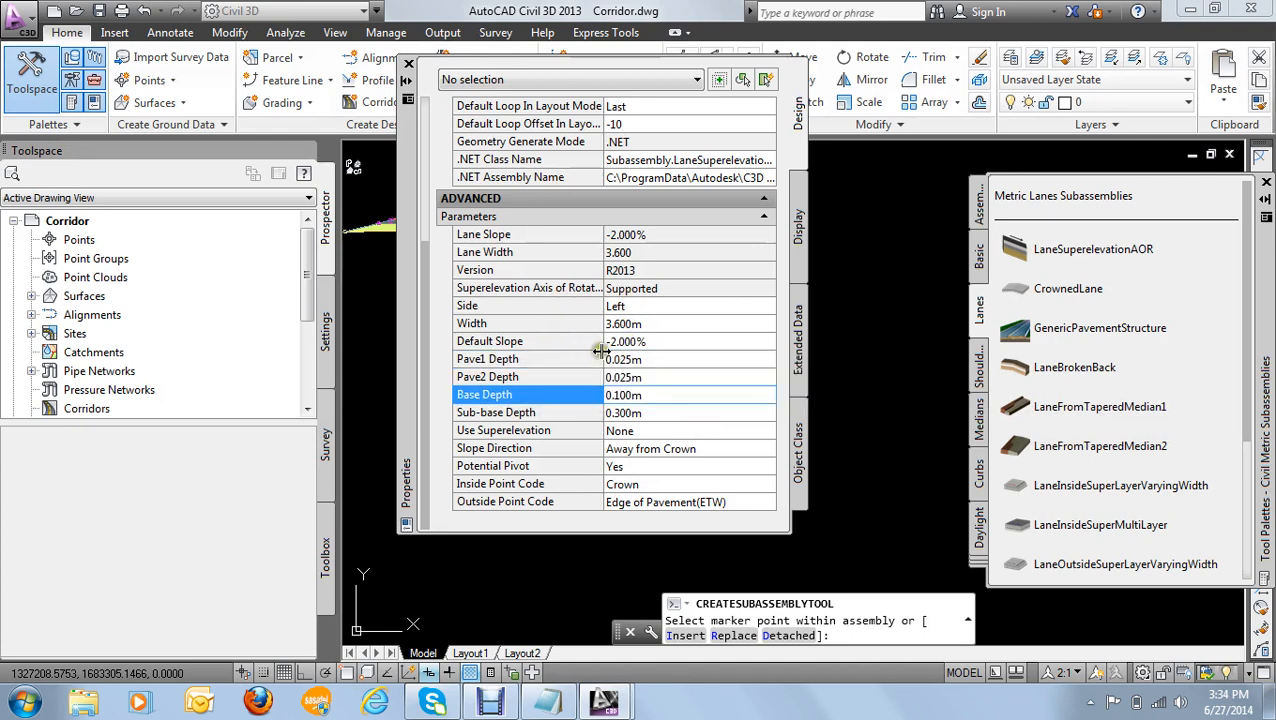
pyautogui.click(679, 331)
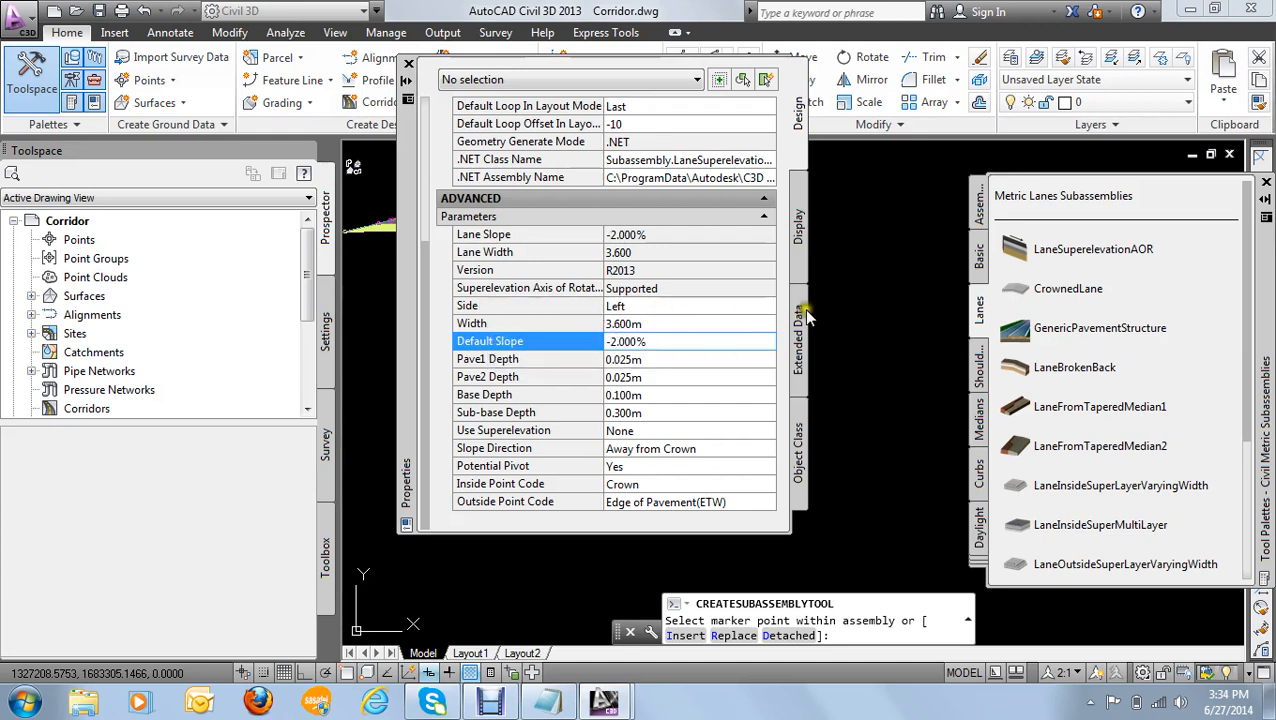
pyautogui.scroll(-8, 834, 325)
pyautogui.scroll(3, 838, 375)
pyautogui.moveTo(834, 379); pyautogui.dragTo(870, 321, button='middle')
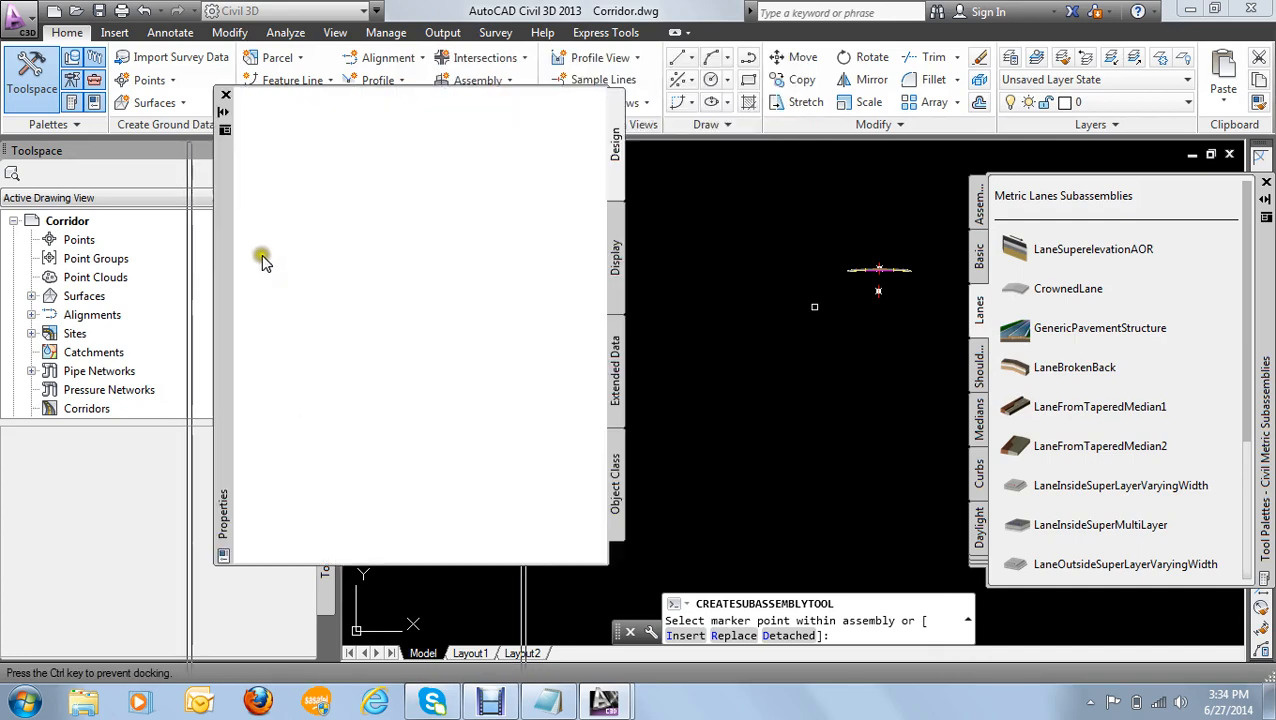
pyautogui.click(918, 283)
pyautogui.moveTo(918, 283); pyautogui.dragTo(627, 265, button='middle')
pyautogui.scroll(3, 640, 265)
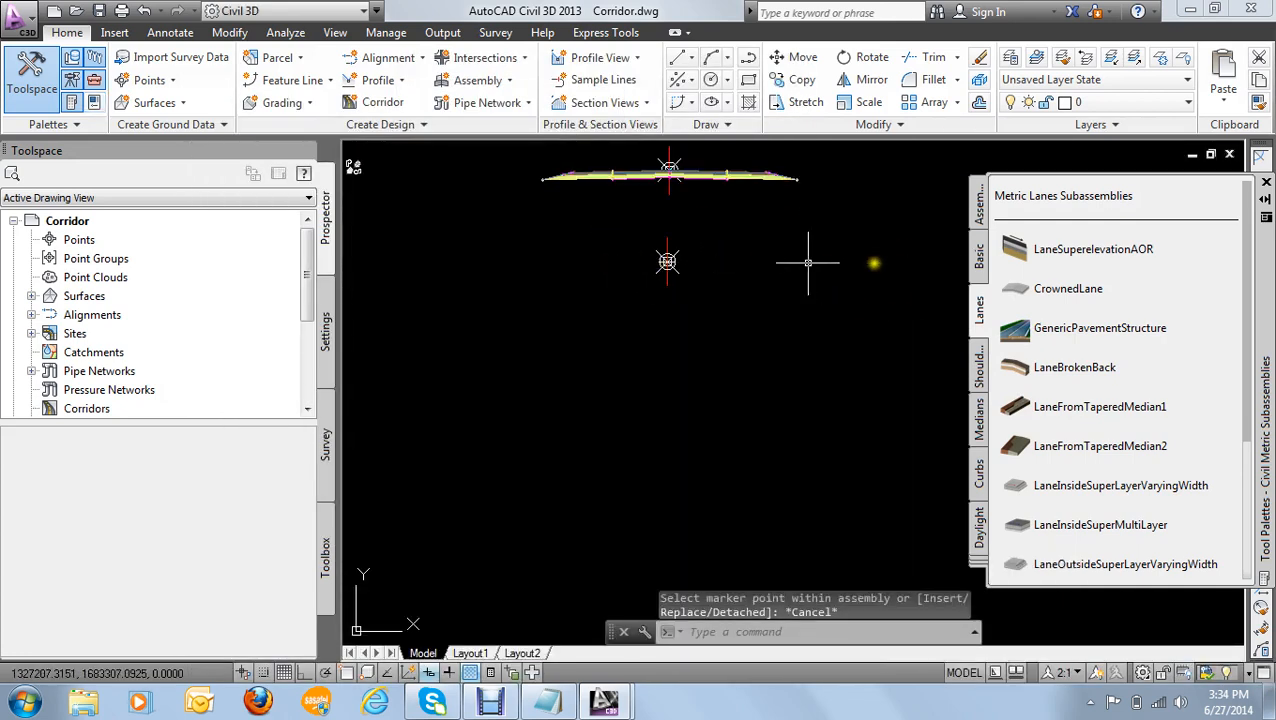
# Step: Attach a left-side LaneSuperelevationAOR subassembly to the baseline marker of the second assembly
pyautogui.click(1064, 252)
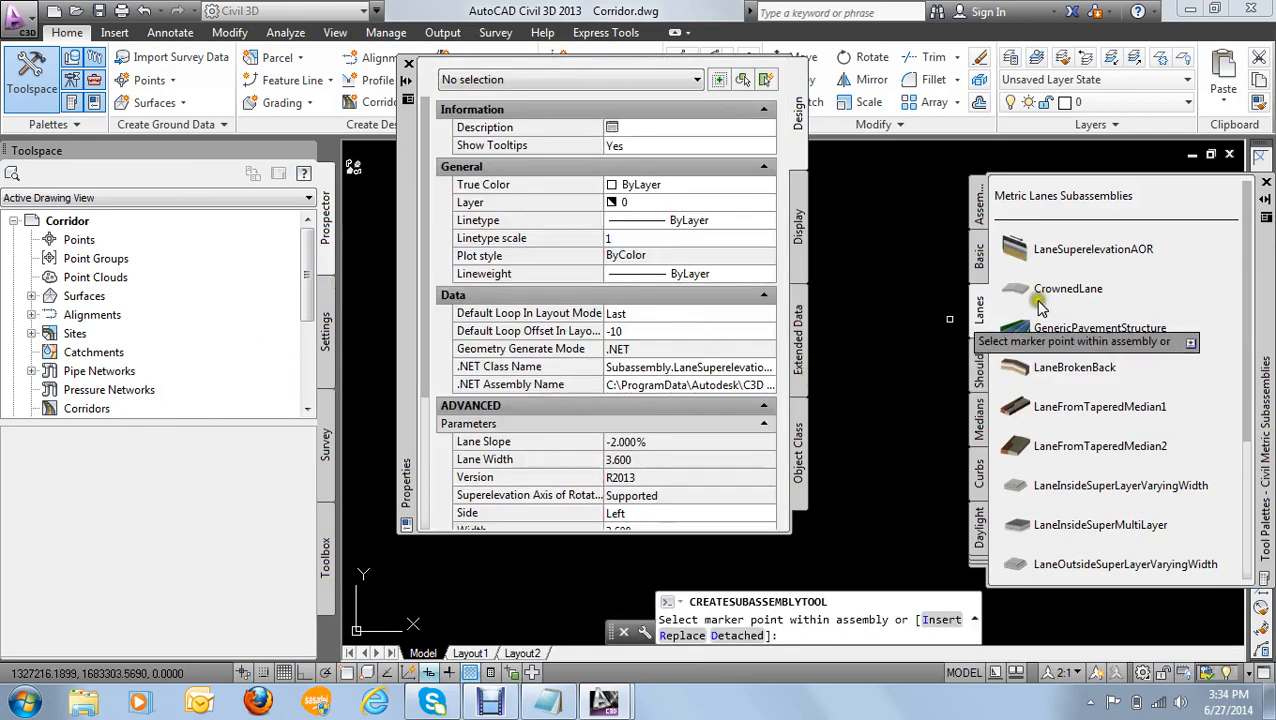
pyautogui.click(408, 83)
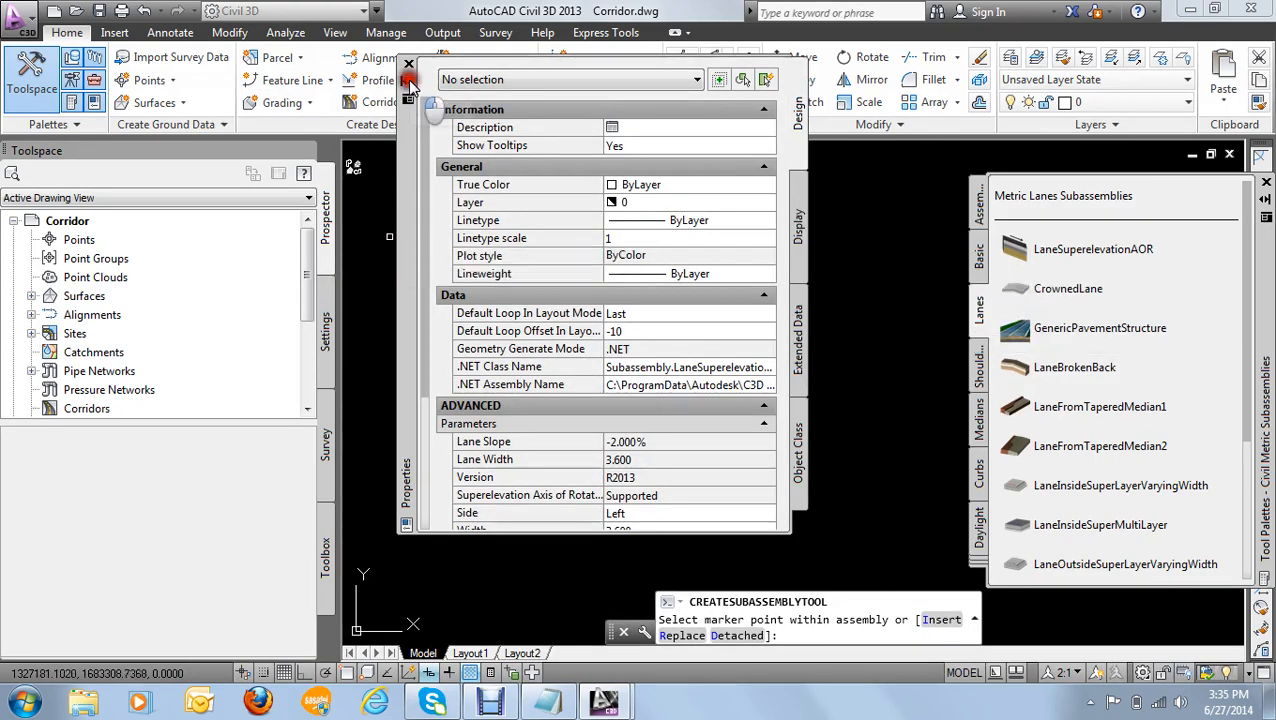
pyautogui.moveTo(407, 92)
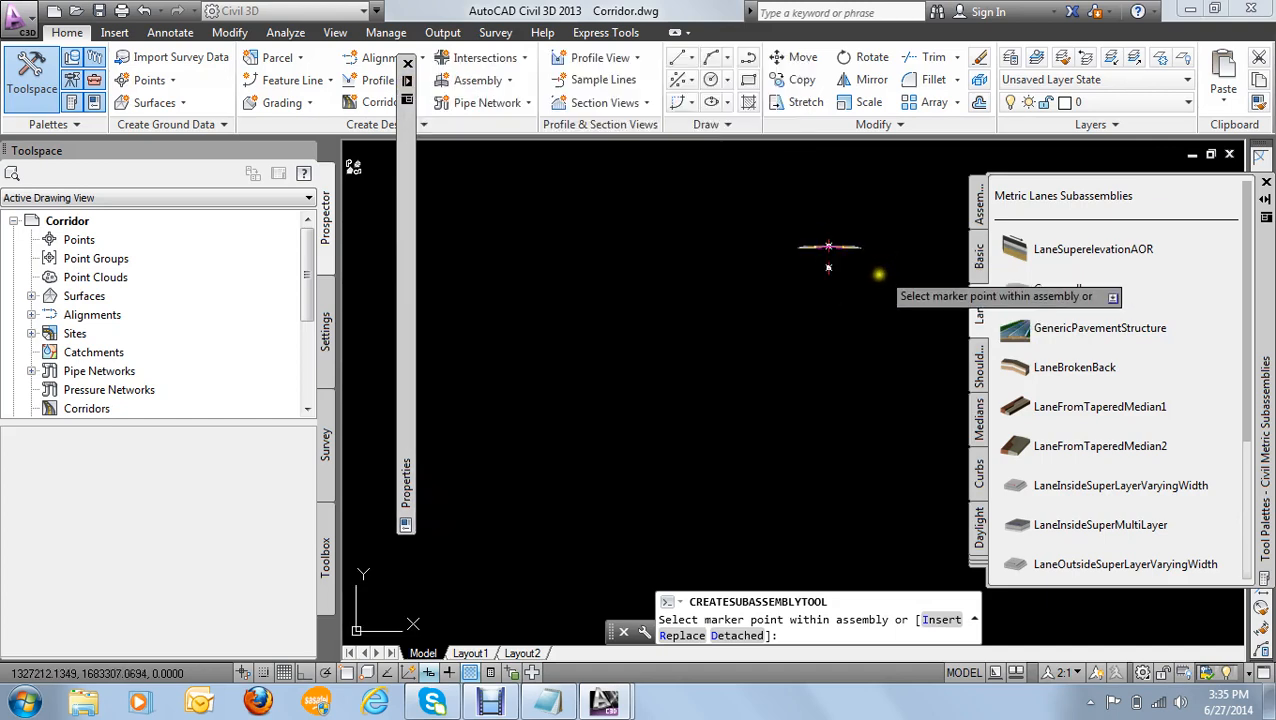
pyautogui.scroll(6, 823, 265)
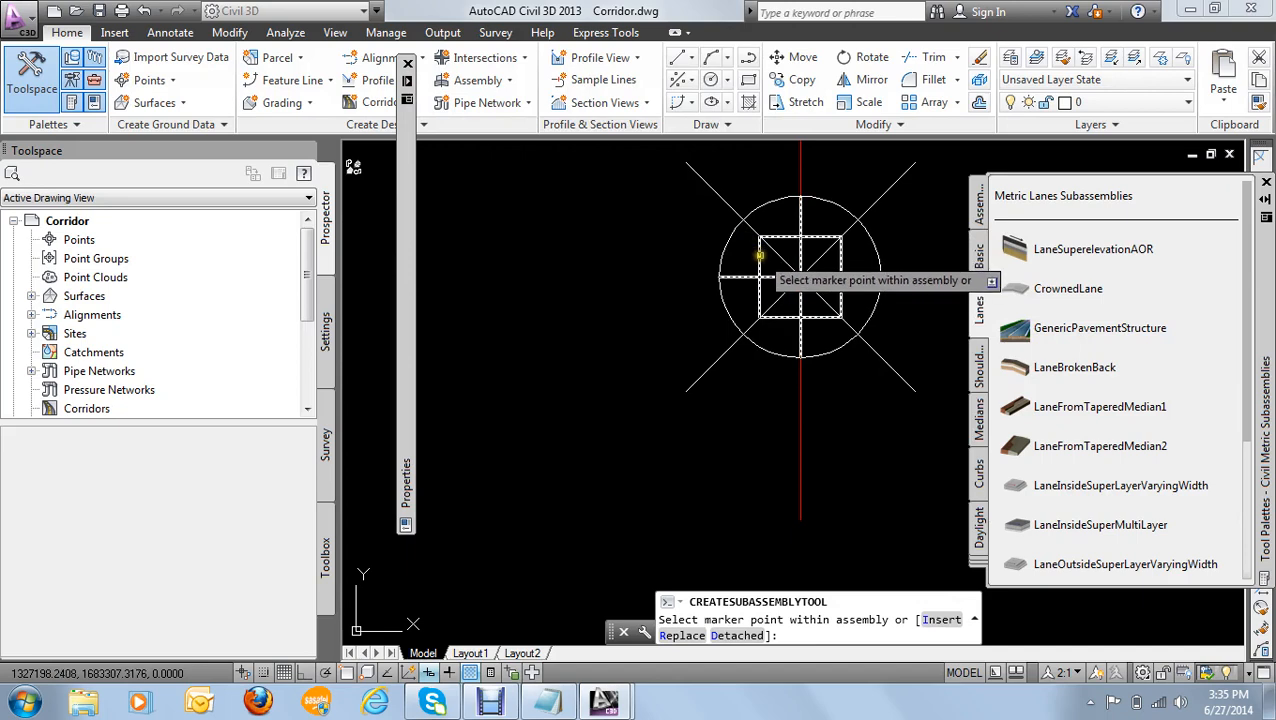
pyautogui.click(759, 255)
pyautogui.scroll(-3, 755, 268)
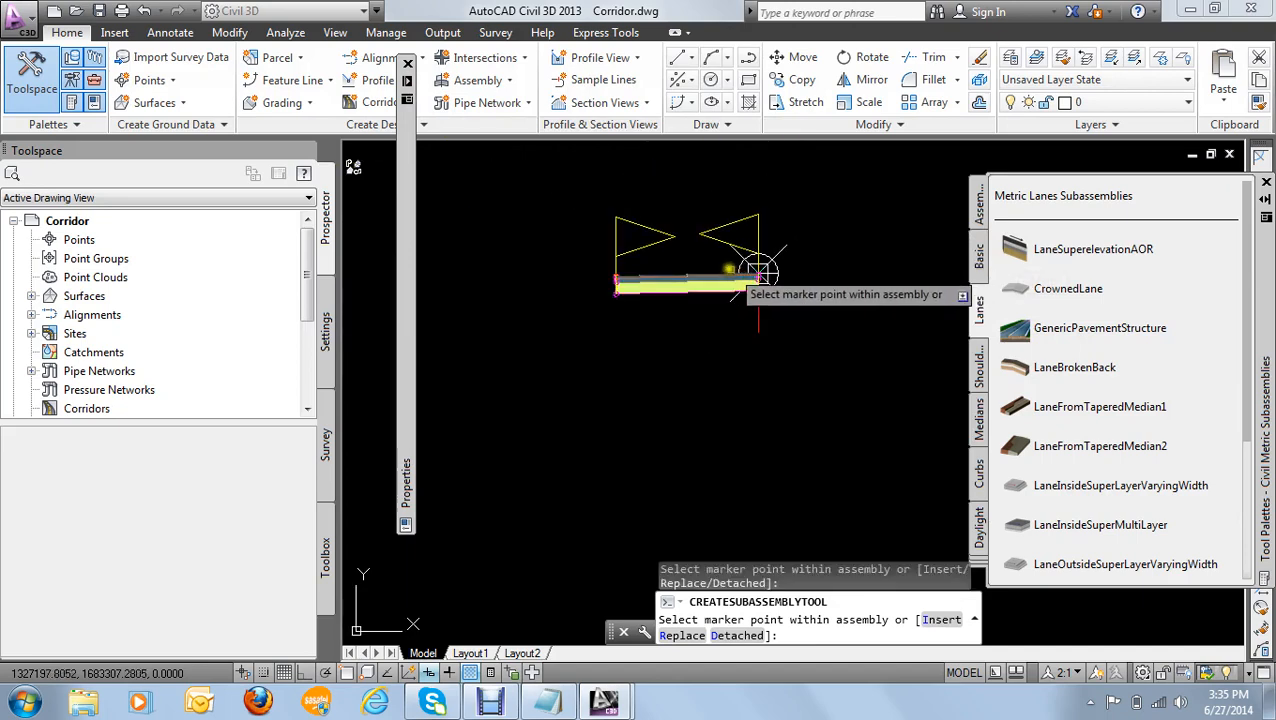
# Step: Set the LaneSuperelevationAOR Side to Right and attach the lane to the baseline marker of the second assembly
pyautogui.scroll(3, 708, 268)
pyautogui.scroll(-3, 735, 291)
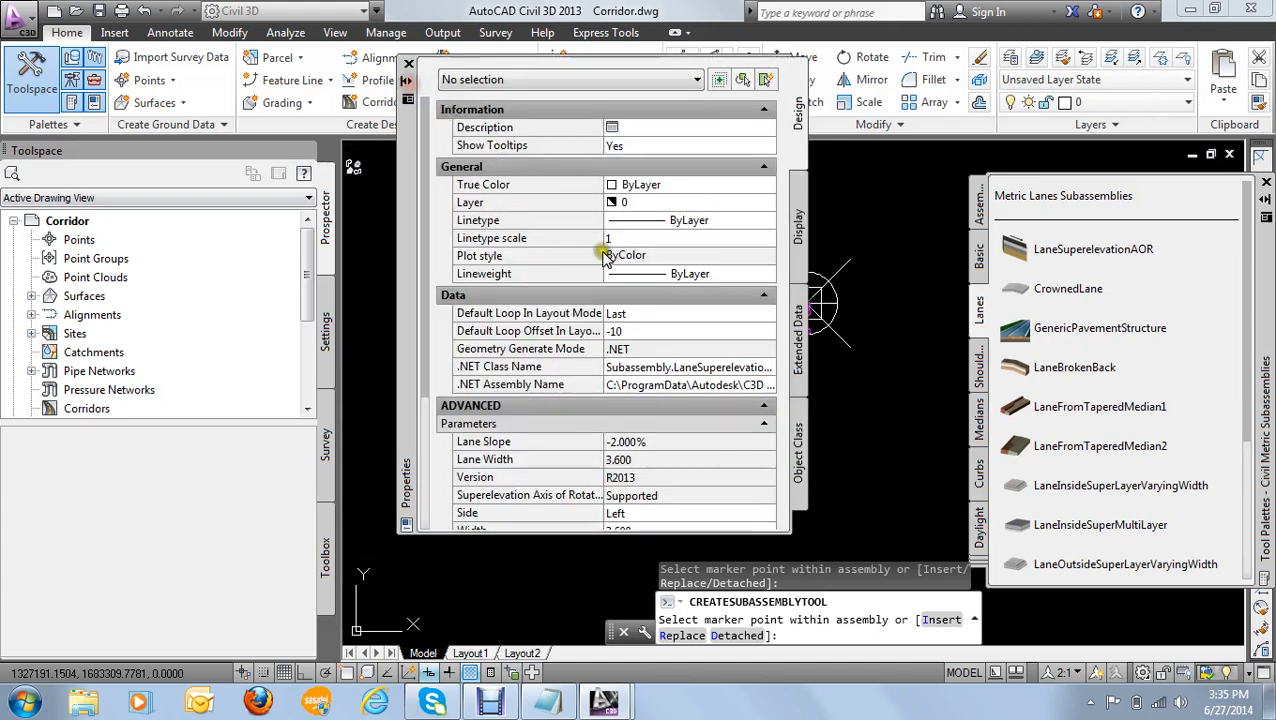
pyautogui.click(632, 515)
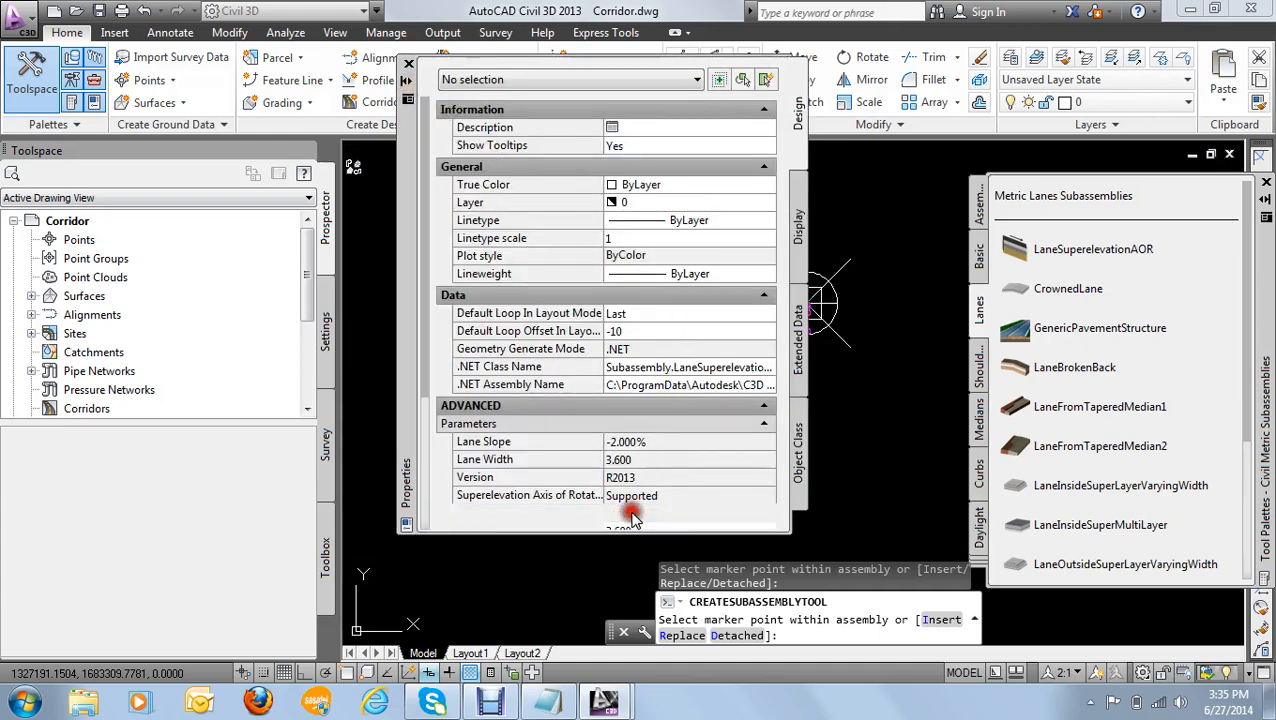
pyautogui.click(632, 514)
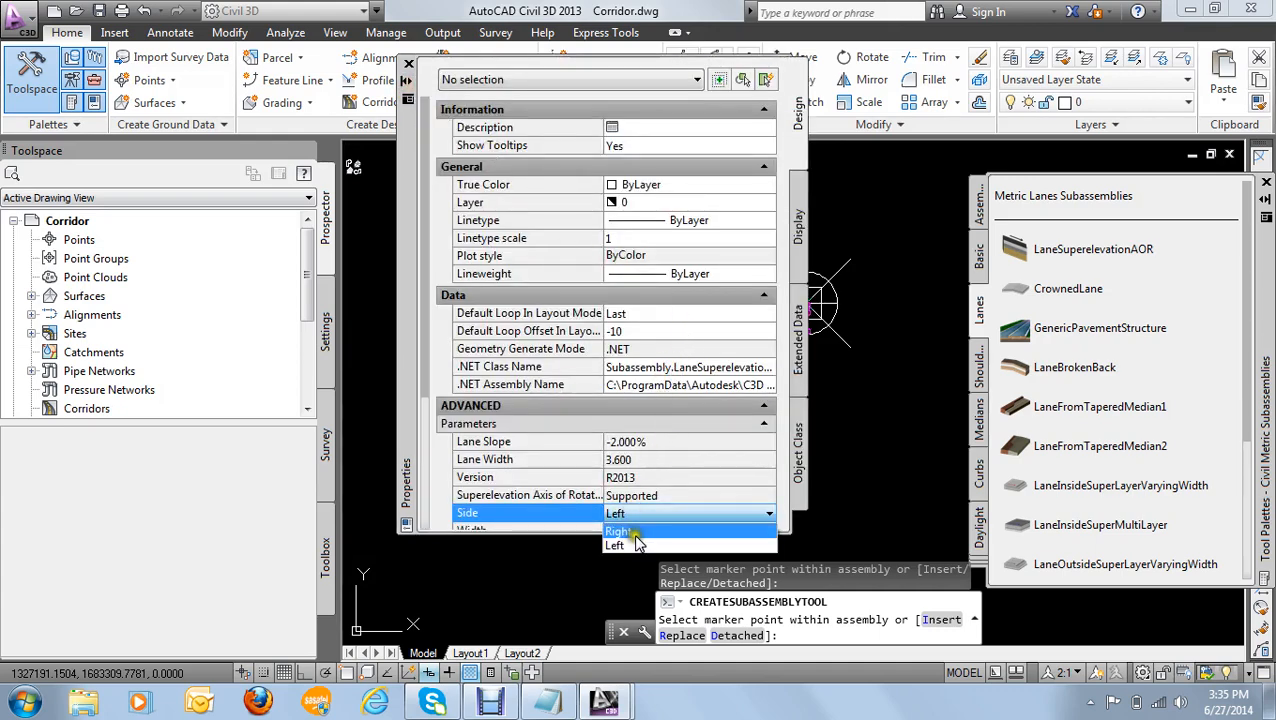
pyautogui.click(634, 533)
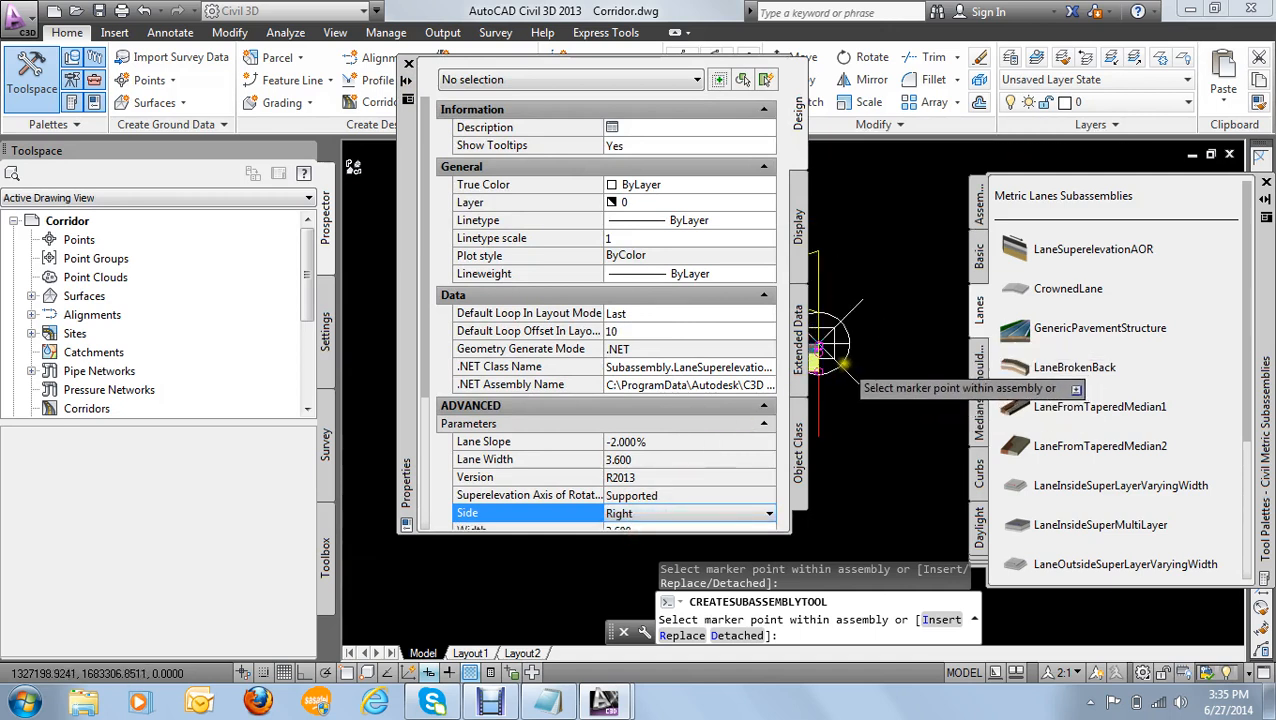
pyautogui.click(408, 82)
pyautogui.scroll(5, 816, 362)
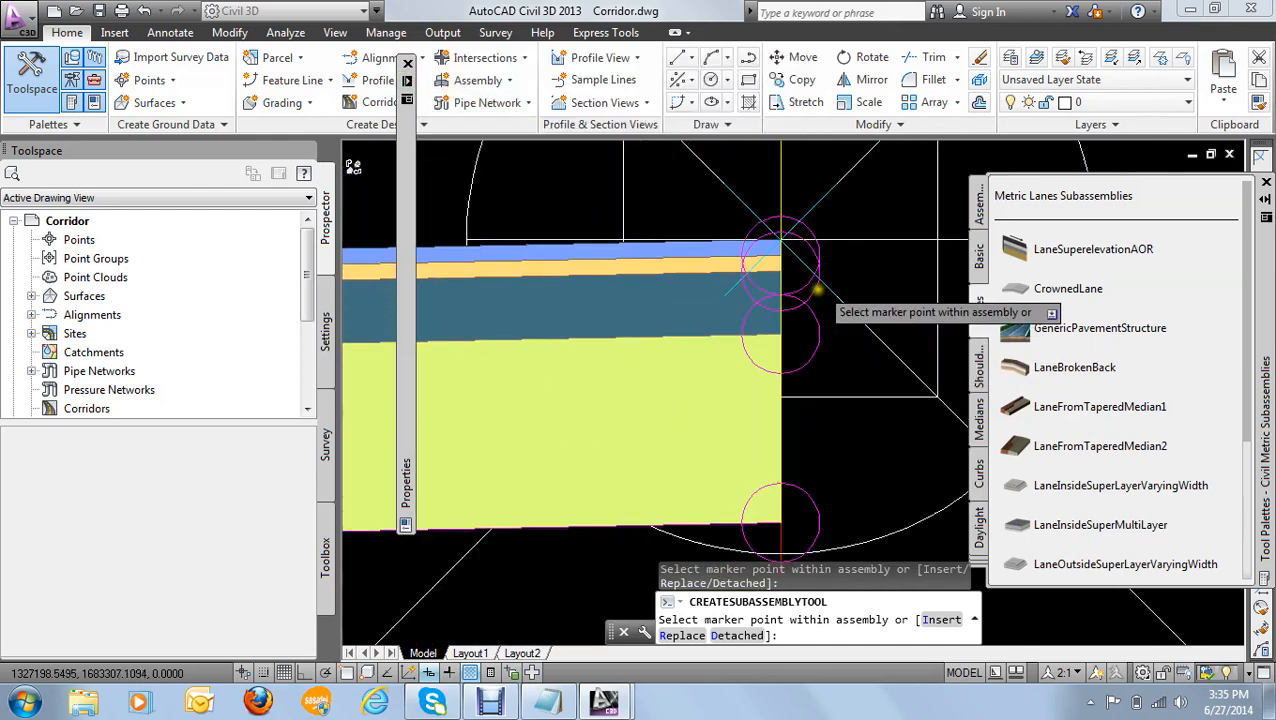
pyautogui.scroll(-5, 818, 290)
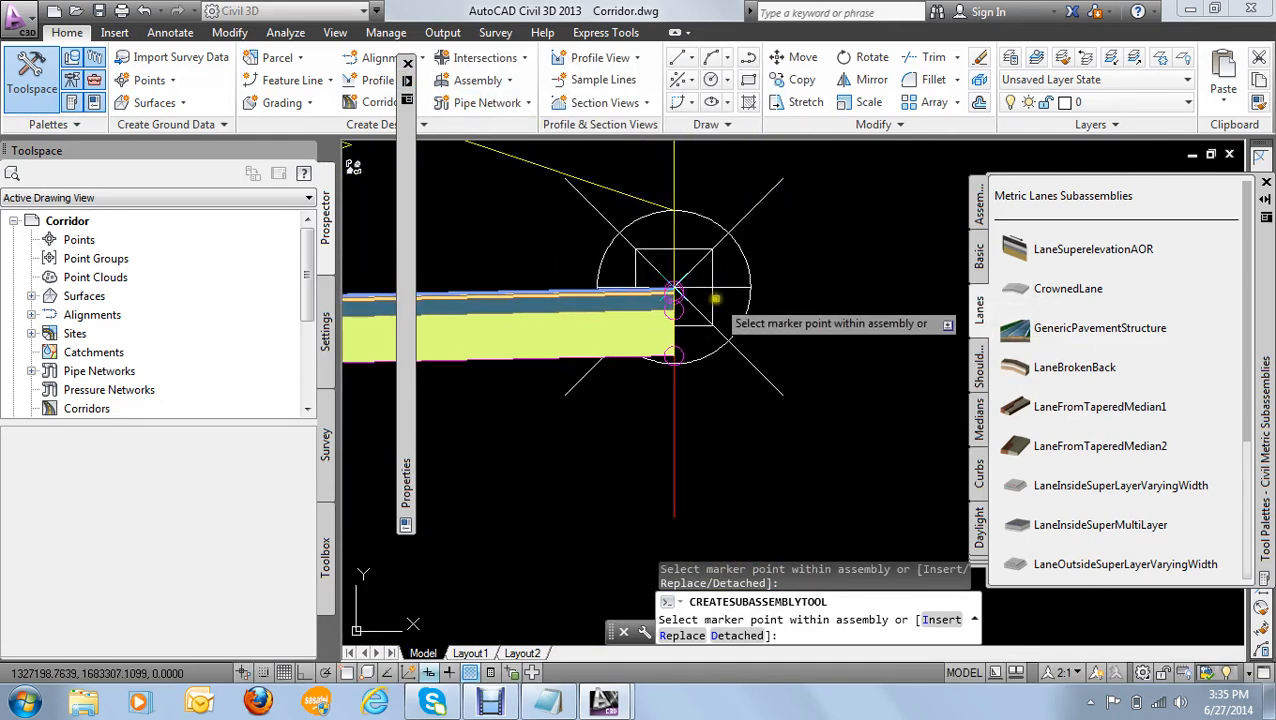
pyautogui.click(710, 292)
pyautogui.scroll(-3, 755, 395)
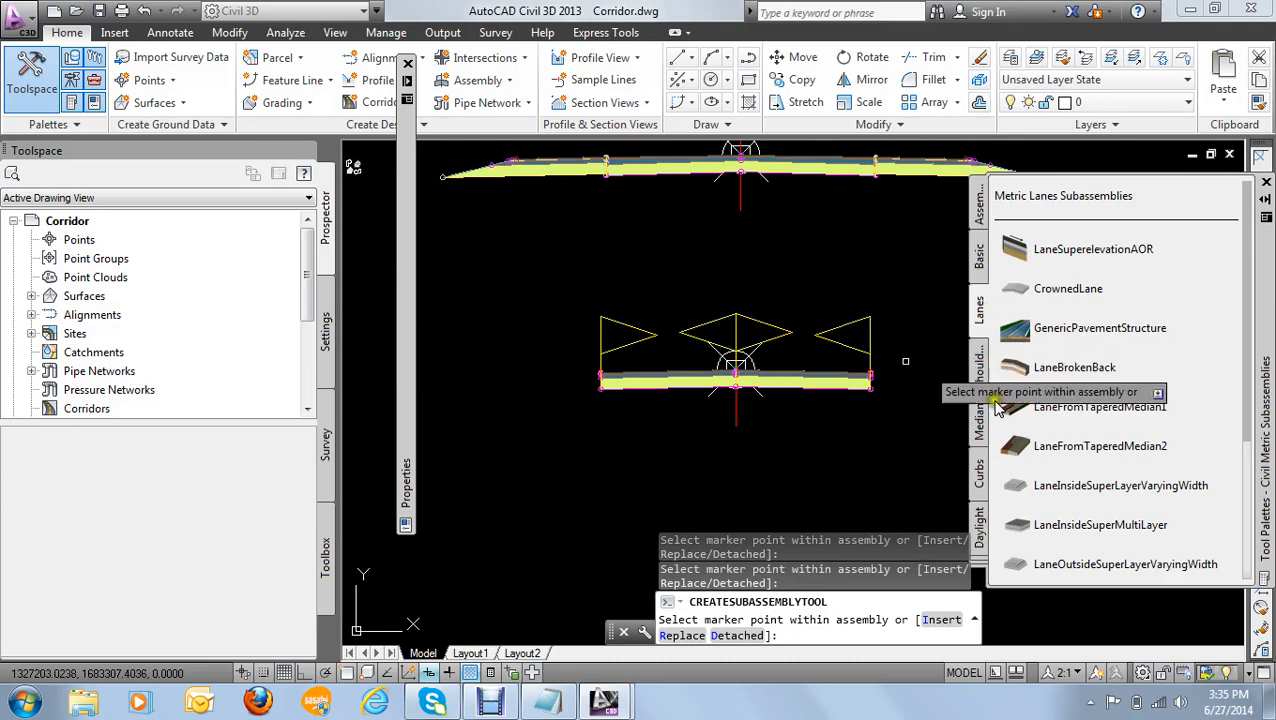
# Step: Start the UrbanCurbGutterGeneral subassembly from the metric curbs set and undock the Properties palette so it floats over the drawing
pyautogui.click(980, 472)
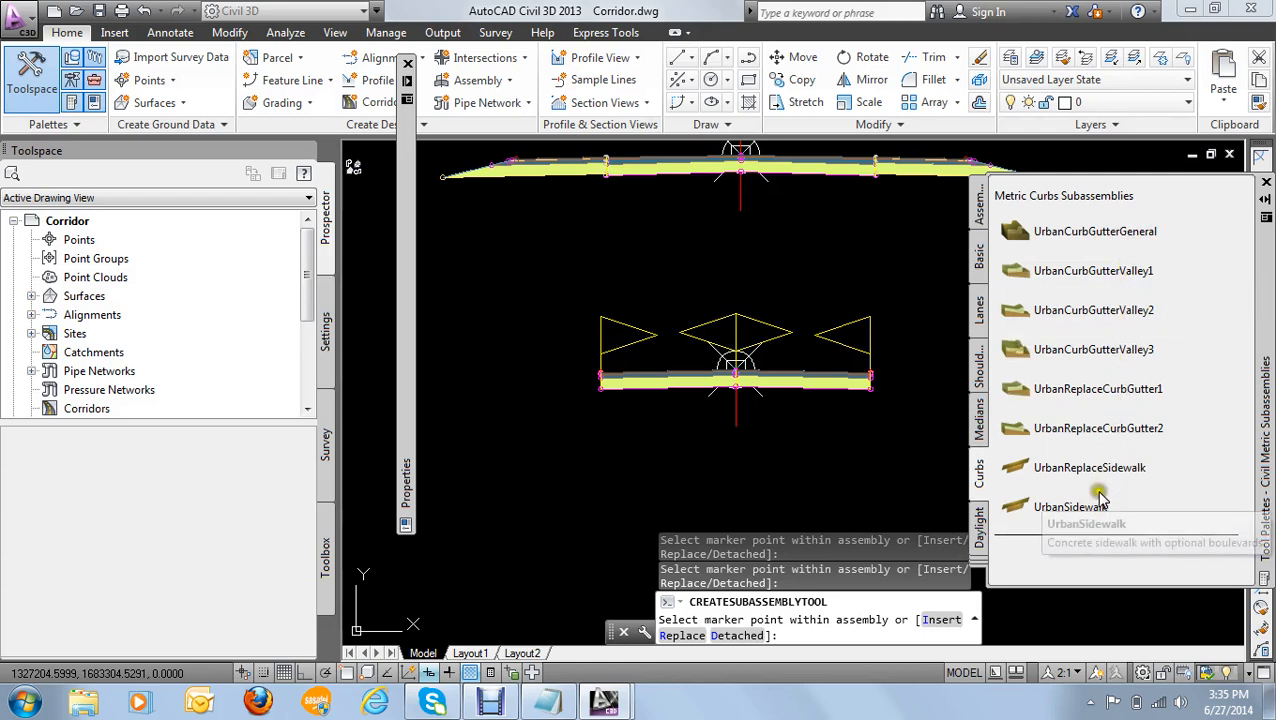
pyautogui.click(1095, 233)
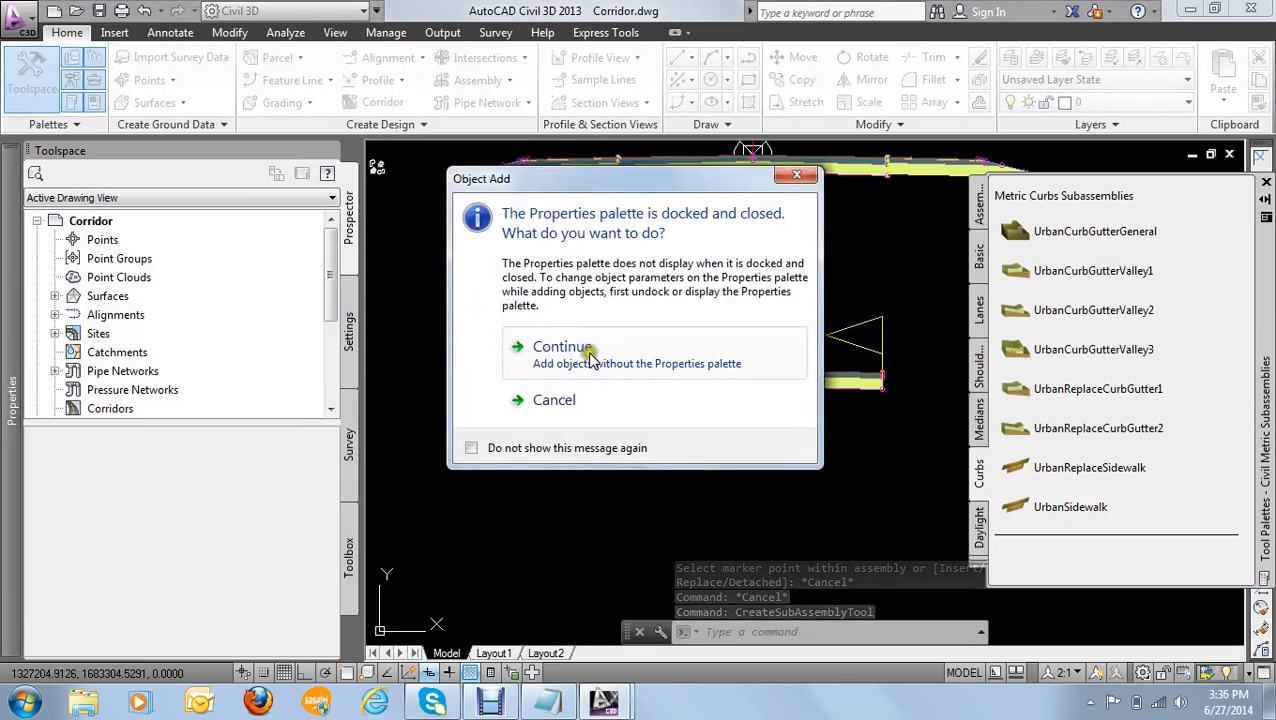
pyautogui.click(635, 366)
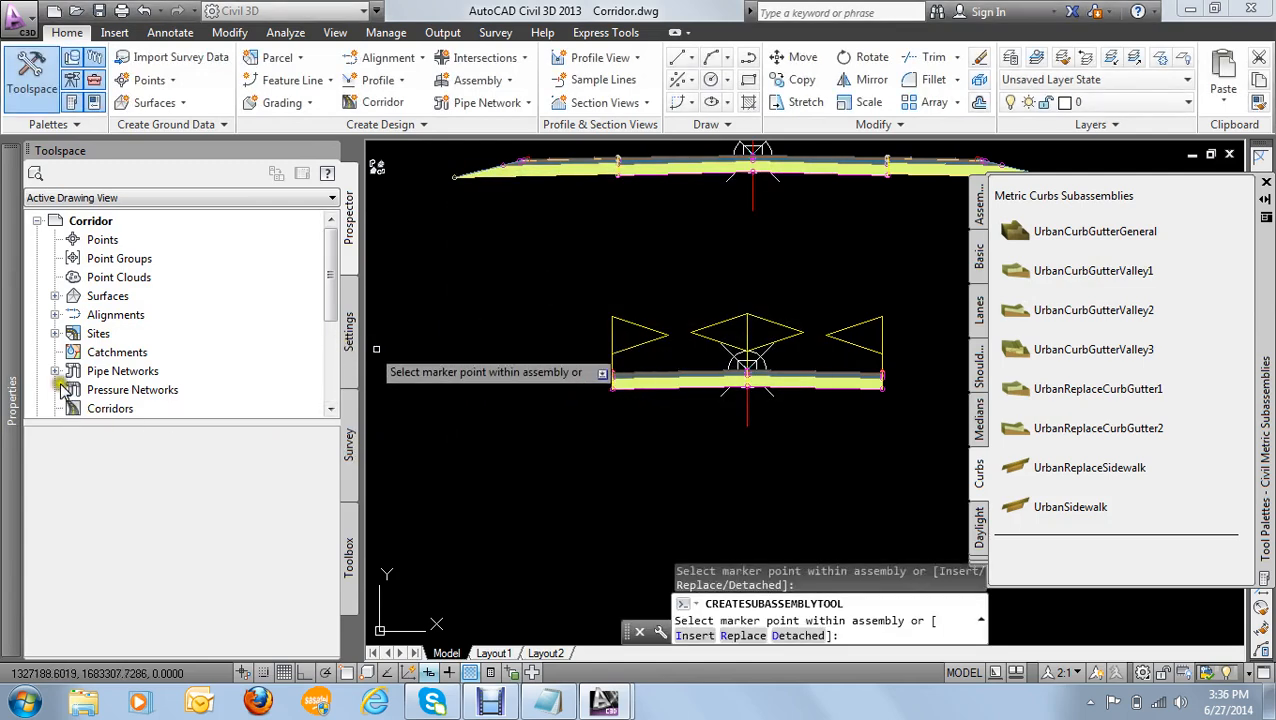
pyautogui.moveTo(12, 224)
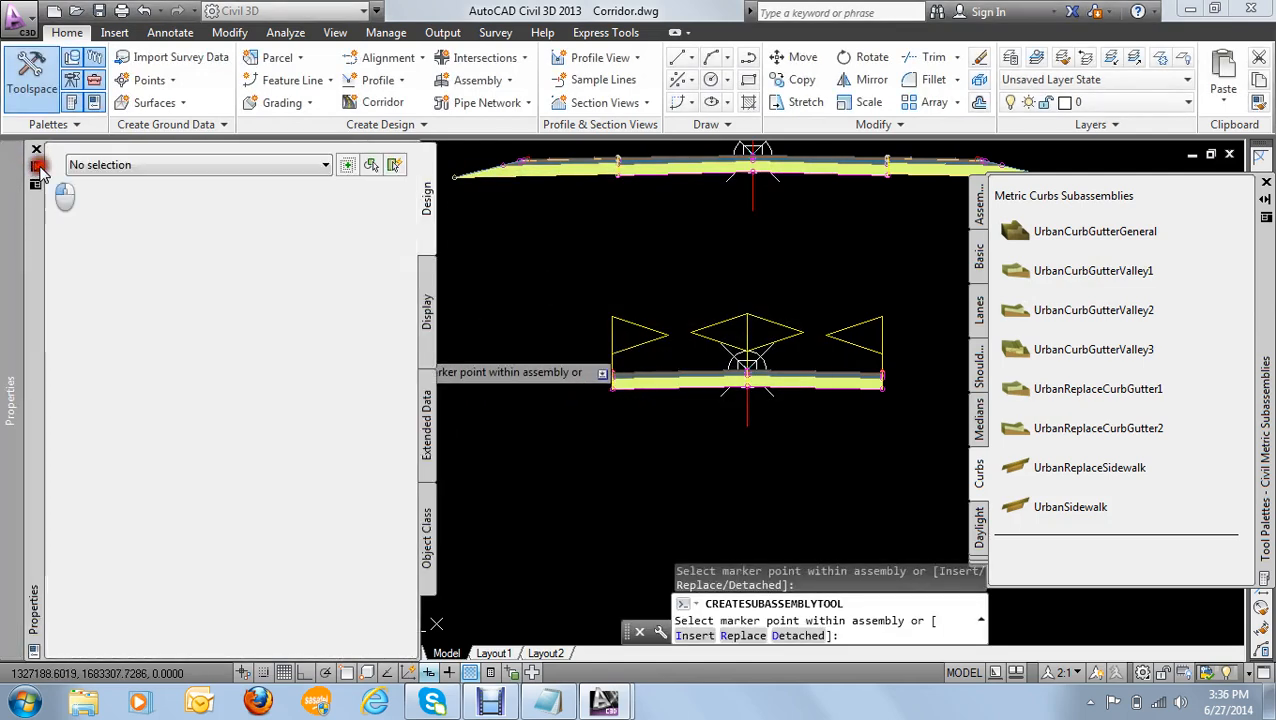
pyautogui.click(36, 168)
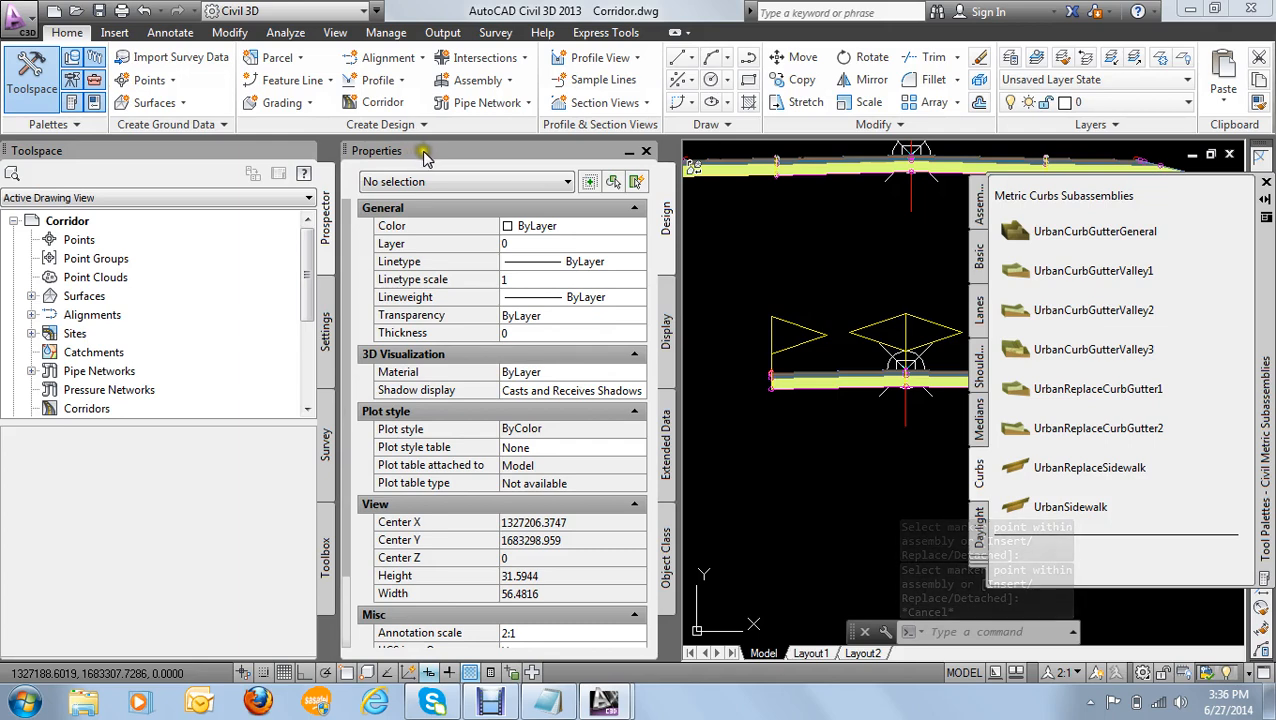
pyautogui.moveTo(420, 153)
pyautogui.mouseDown()
pyautogui.moveTo(365, 150)
pyautogui.moveTo(475, 162)
pyautogui.moveTo(575, 110)
pyautogui.moveTo(566, 52)
pyautogui.moveTo(530, 40)
pyautogui.mouseUp()
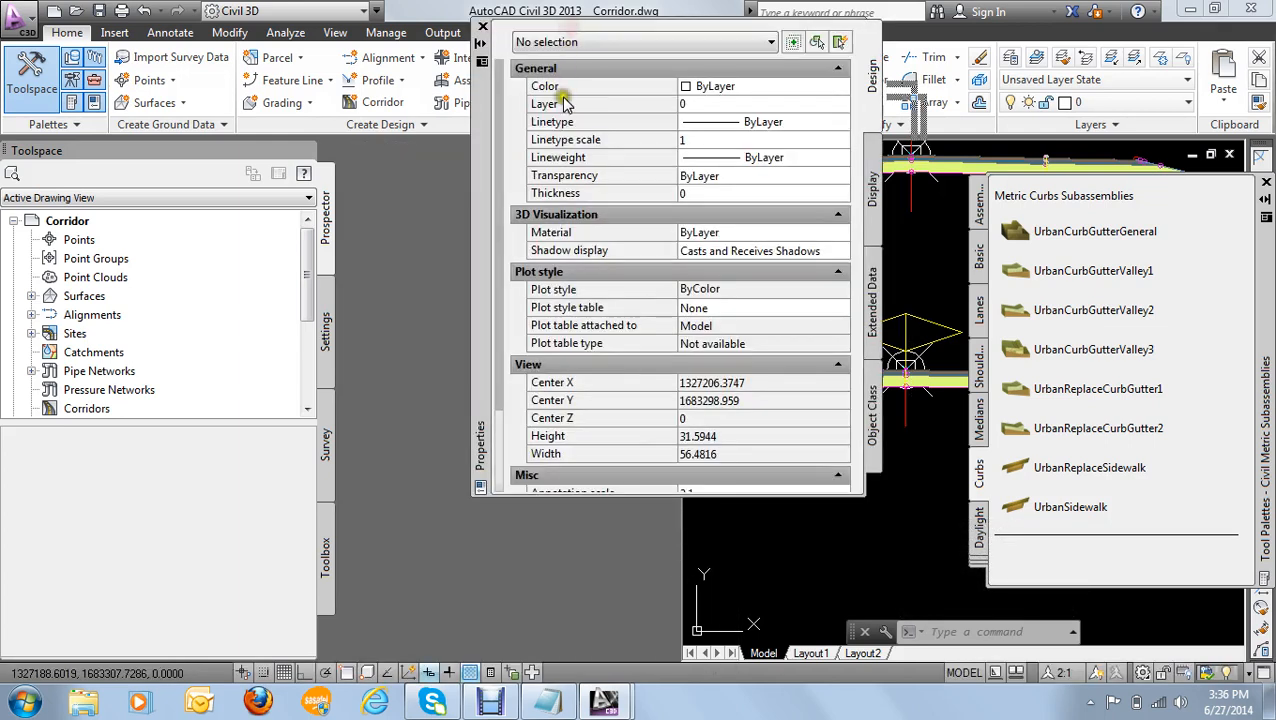
pyautogui.moveTo(499, 200); pyautogui.dragTo(501, 290)
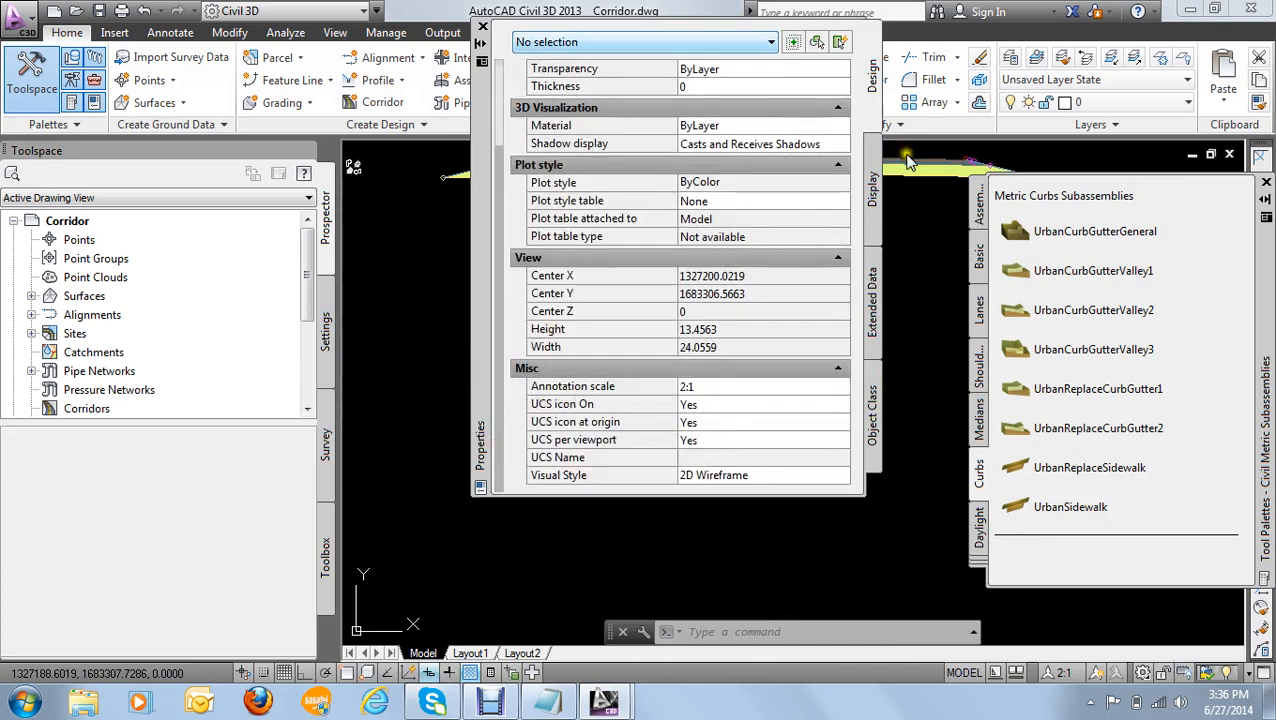
# Step: Restart the UrbanCurbGutterGeneral subassembly and examine its gutter slope, subbase and curb dimension parameters
pyautogui.moveTo(1080, 254); pyautogui.dragTo(1107, 275)
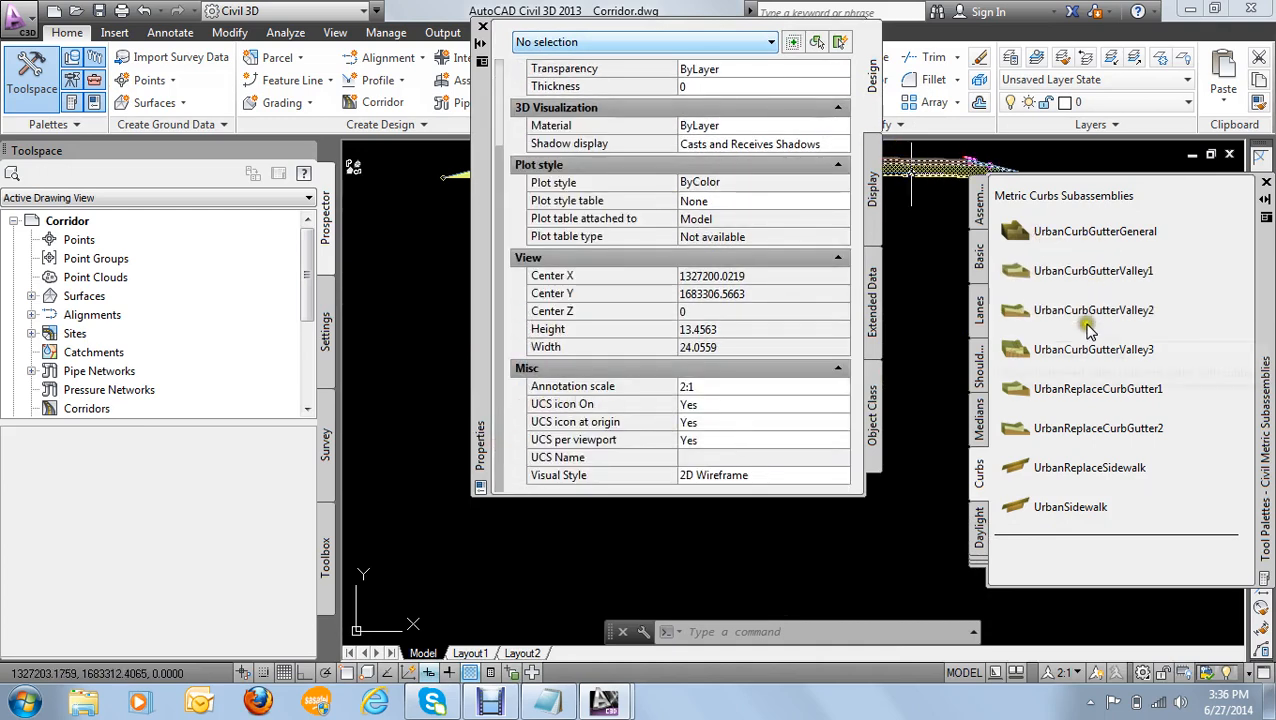
pyautogui.moveTo(1088, 332); pyautogui.dragTo(1072, 249)
pyautogui.click(1072, 240)
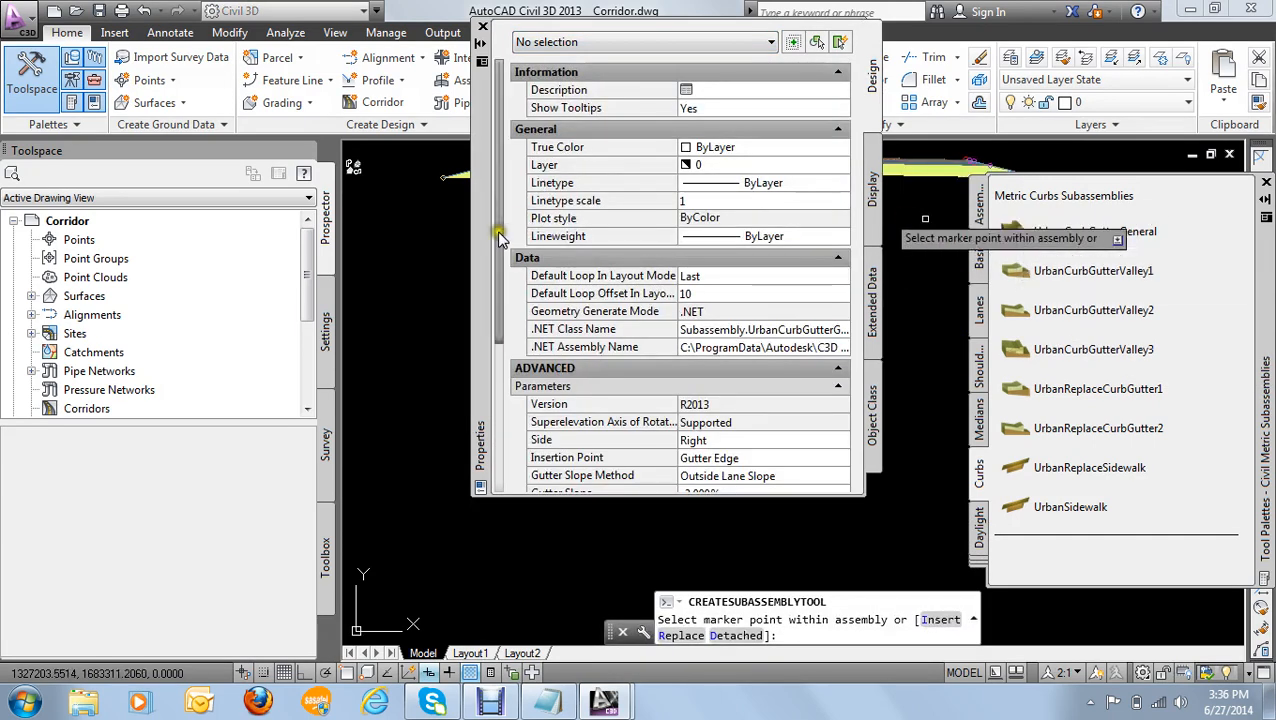
pyautogui.moveTo(499, 236); pyautogui.dragTo(498, 470)
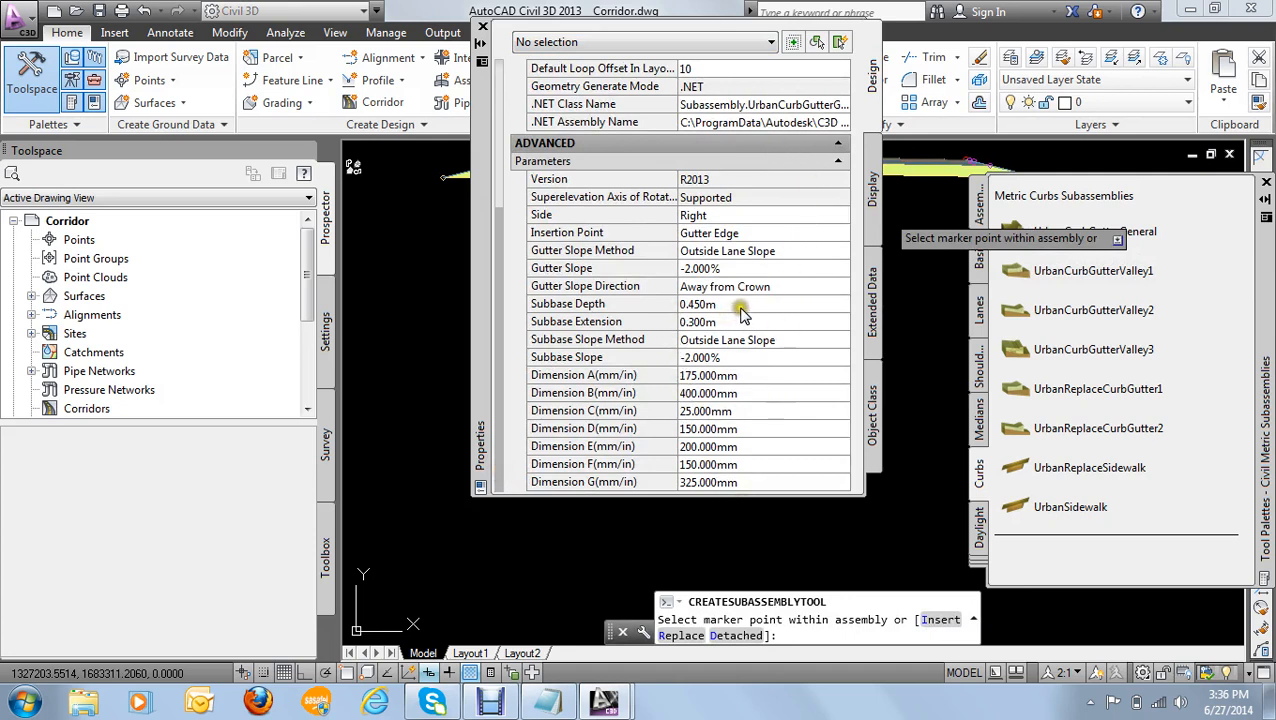
# Step: Collapse the Properties palette and attach the right-side UrbanCurbGutterGeneral curb to the top outer marker of the second assembly's right lane
pyautogui.click(481, 46)
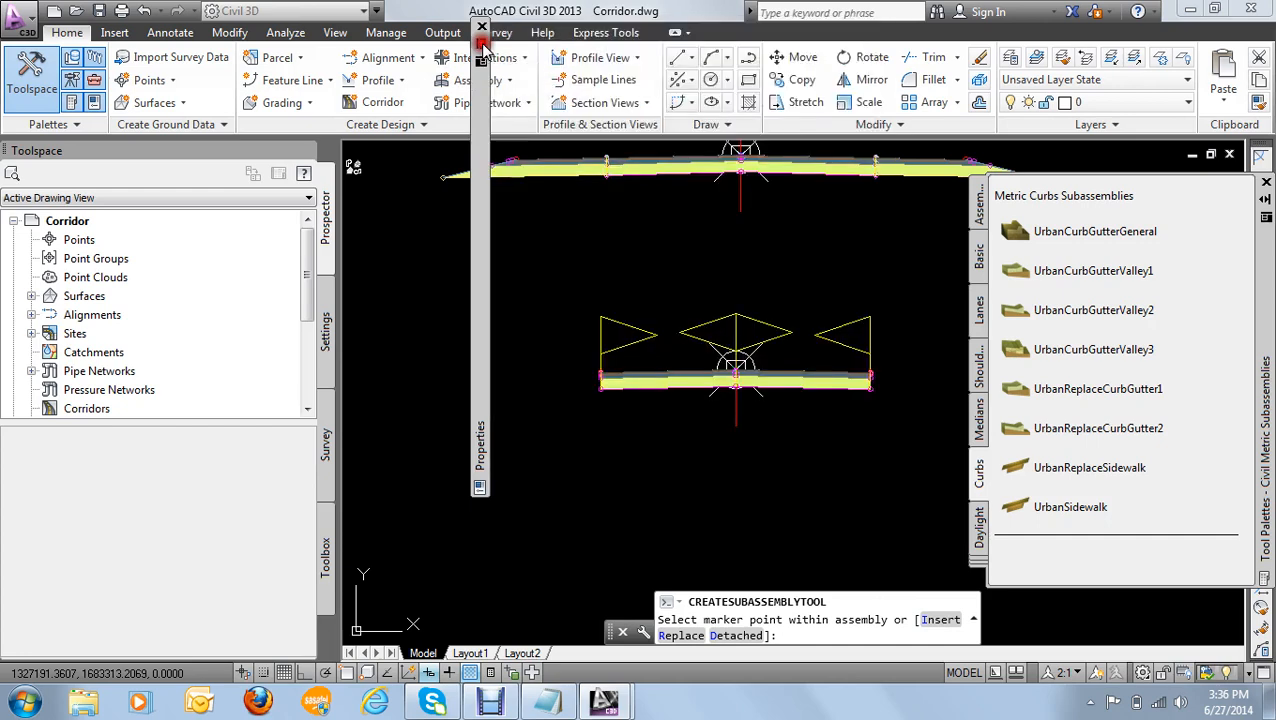
pyautogui.moveTo(481, 46)
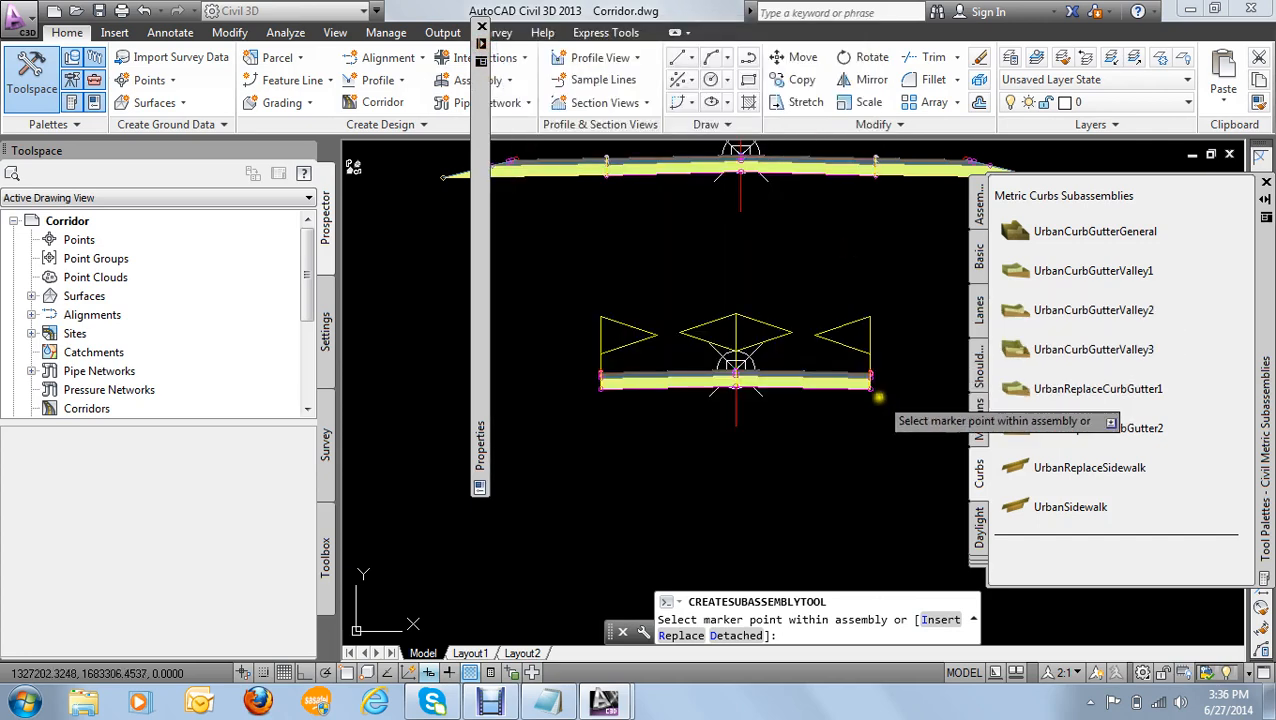
pyautogui.scroll(6, 880, 300)
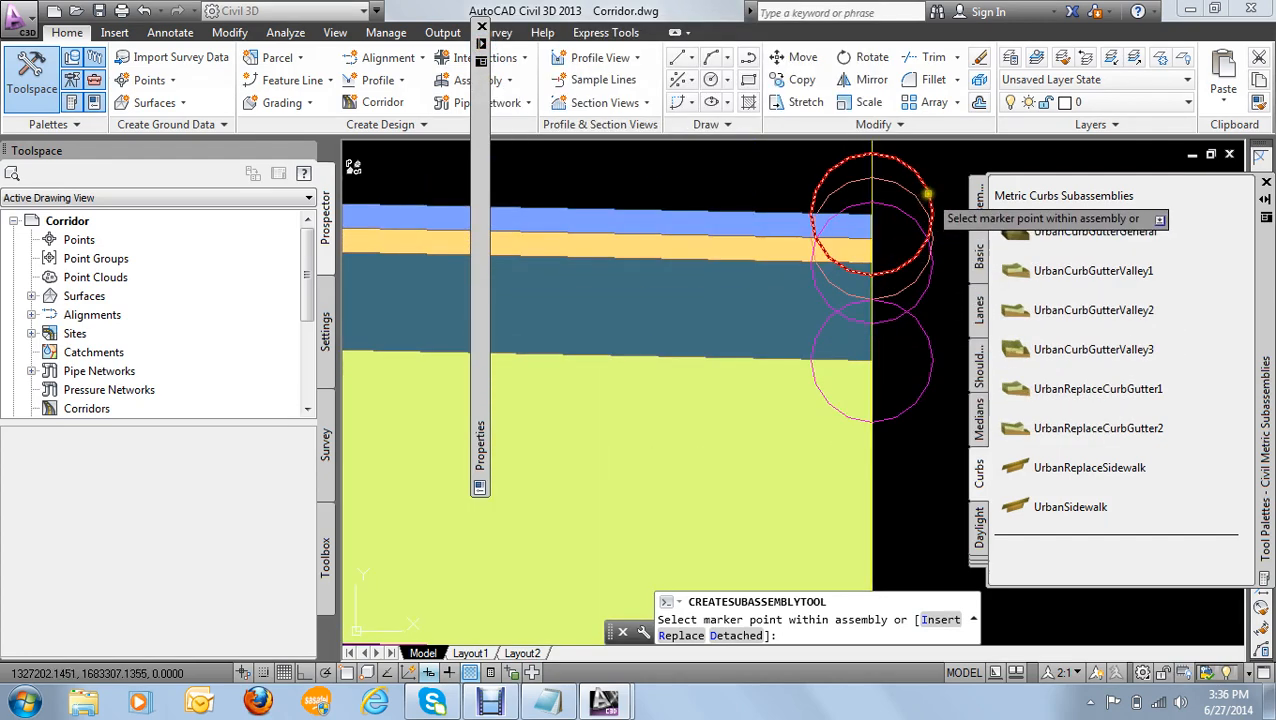
pyautogui.scroll(-5, 925, 195)
pyautogui.scroll(2, 862, 318)
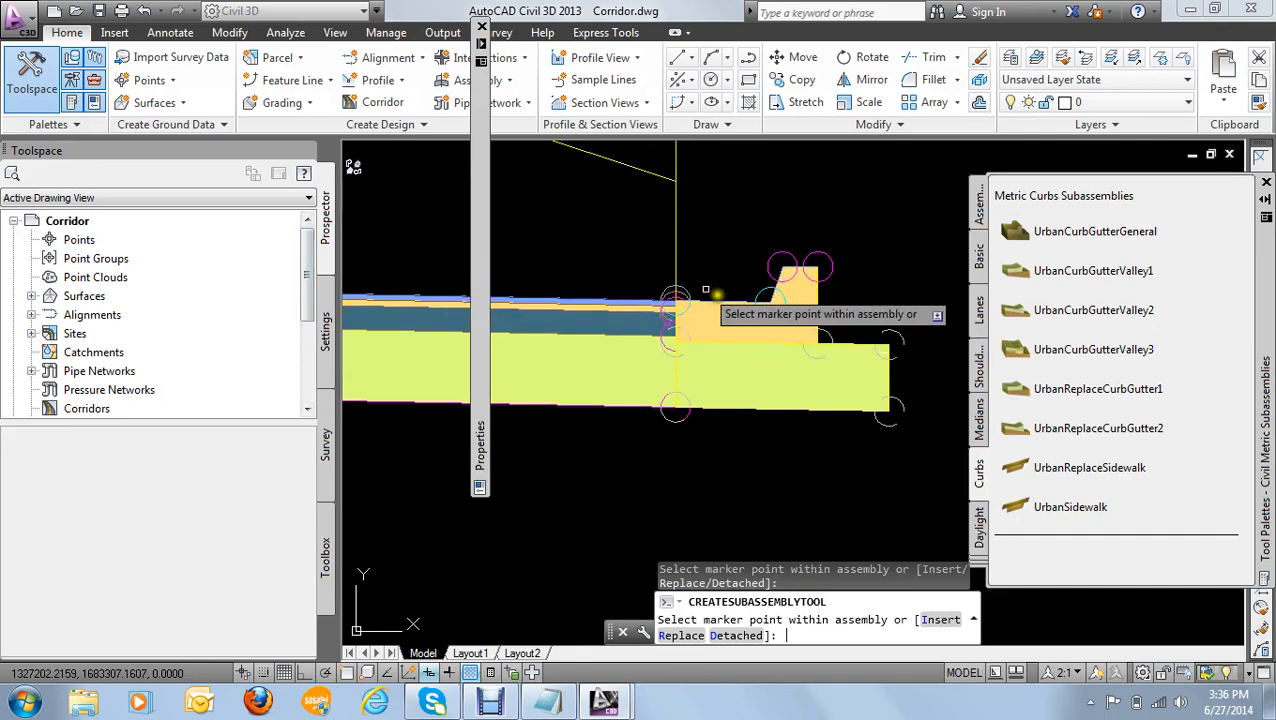
pyautogui.press('Escape')
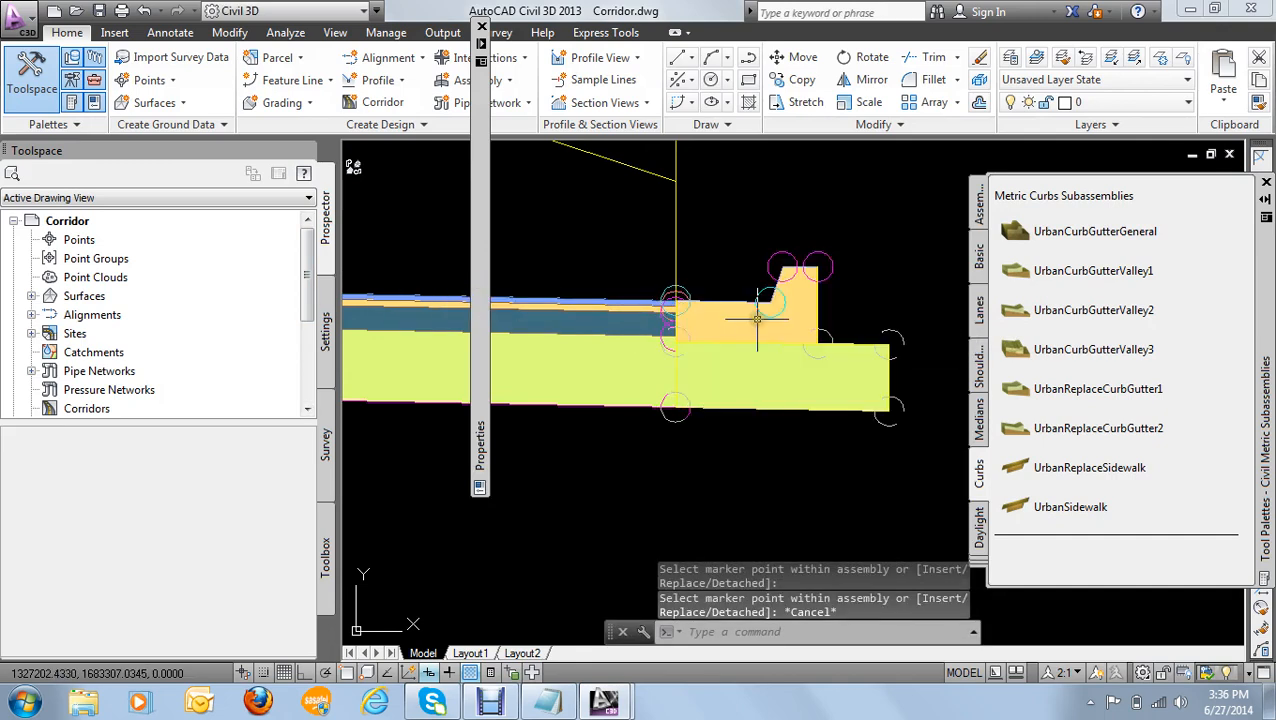
# Step: Review the placed right curb's side, insertion point, slope, subbase and dimension parameters in its properties
pyautogui.click(757, 318)
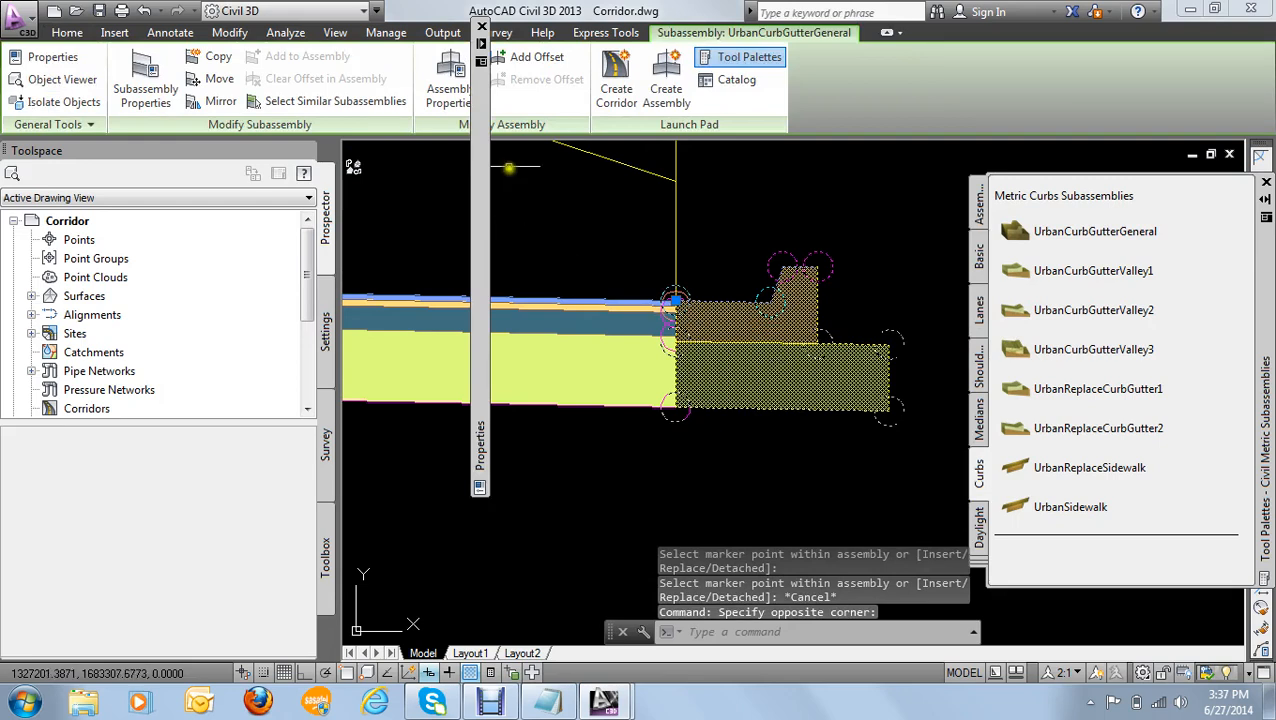
pyautogui.click(482, 27)
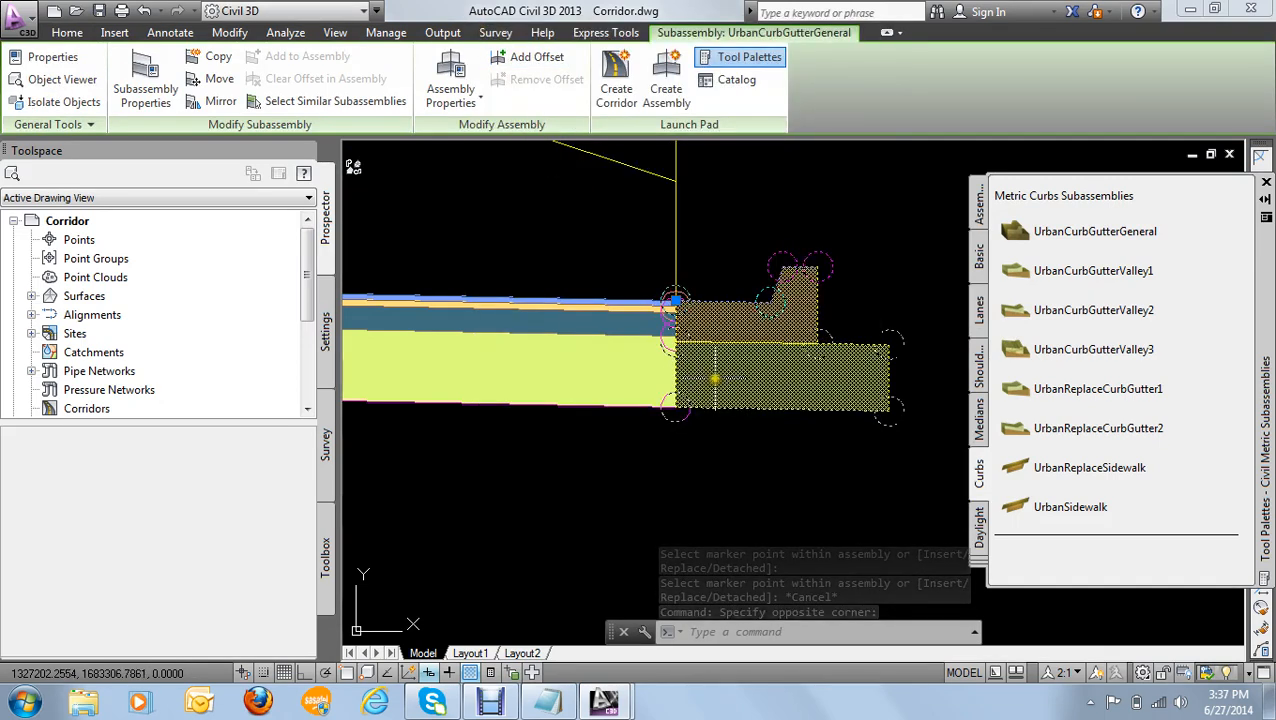
pyautogui.write('PROFILE')
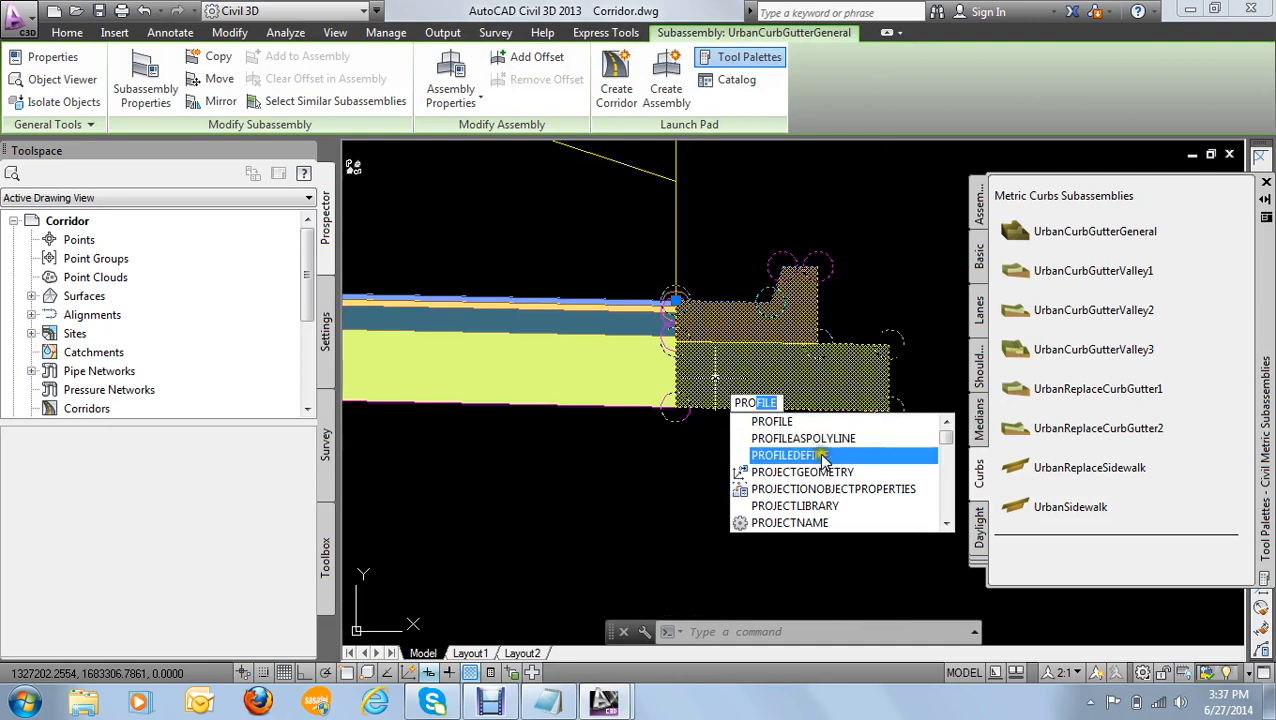
pyautogui.scroll(-2, 800, 455)
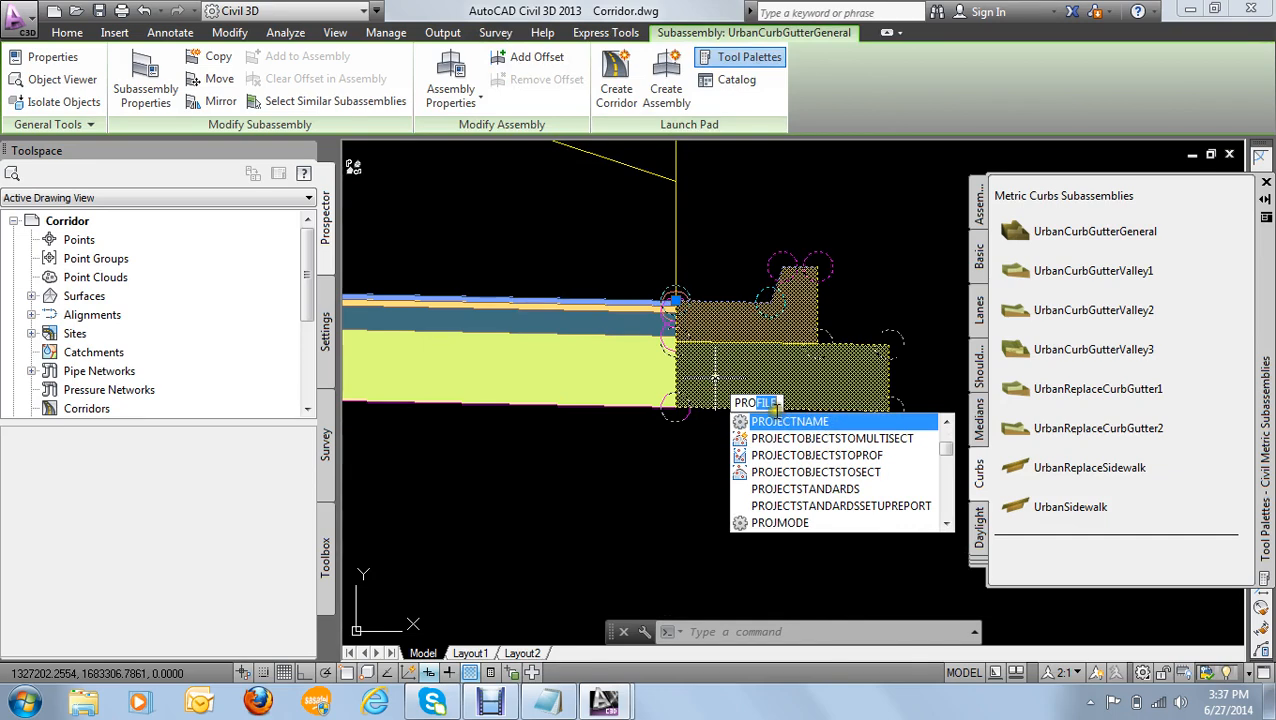
pyautogui.write('P')
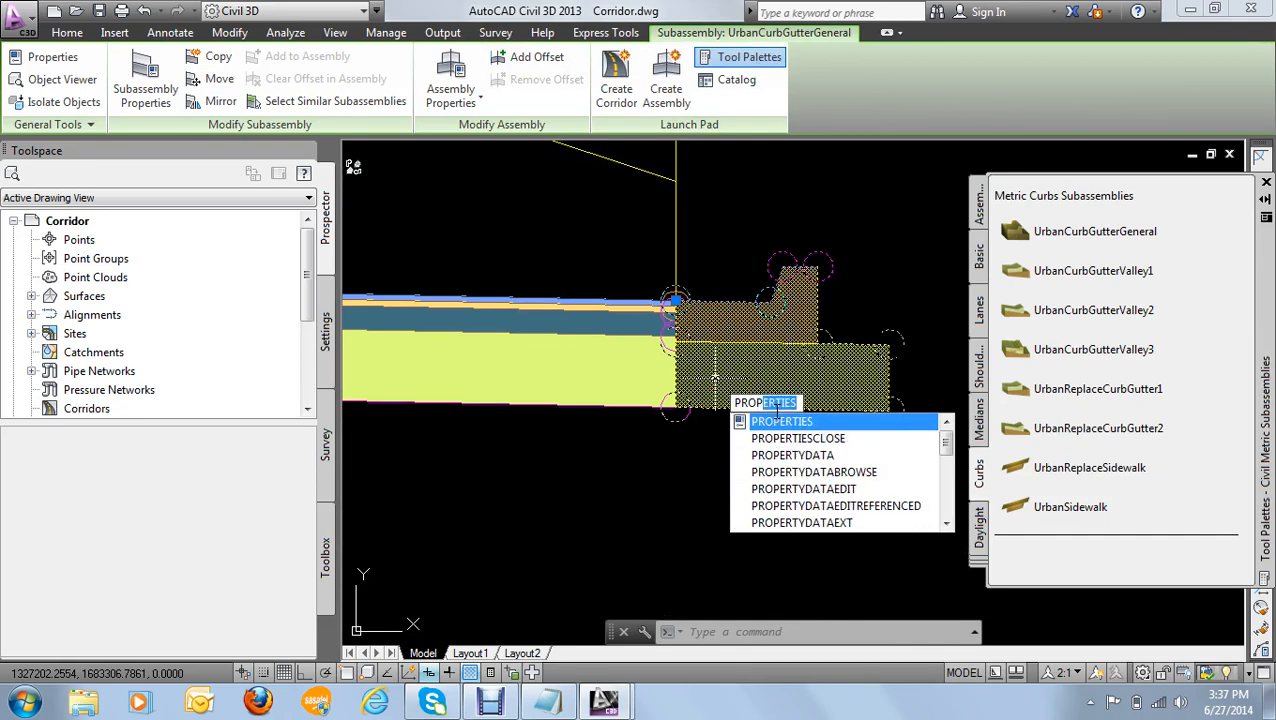
pyautogui.click(772, 422)
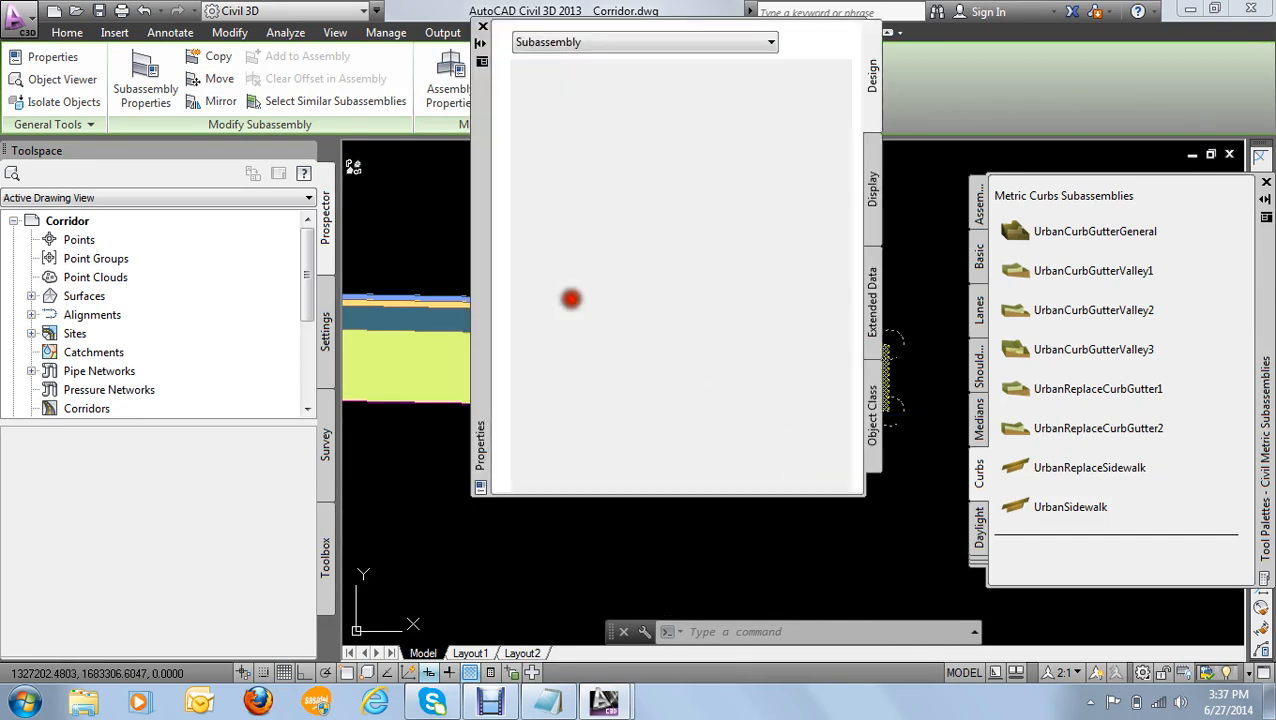
pyautogui.moveTo(505, 148); pyautogui.dragTo(505, 475)
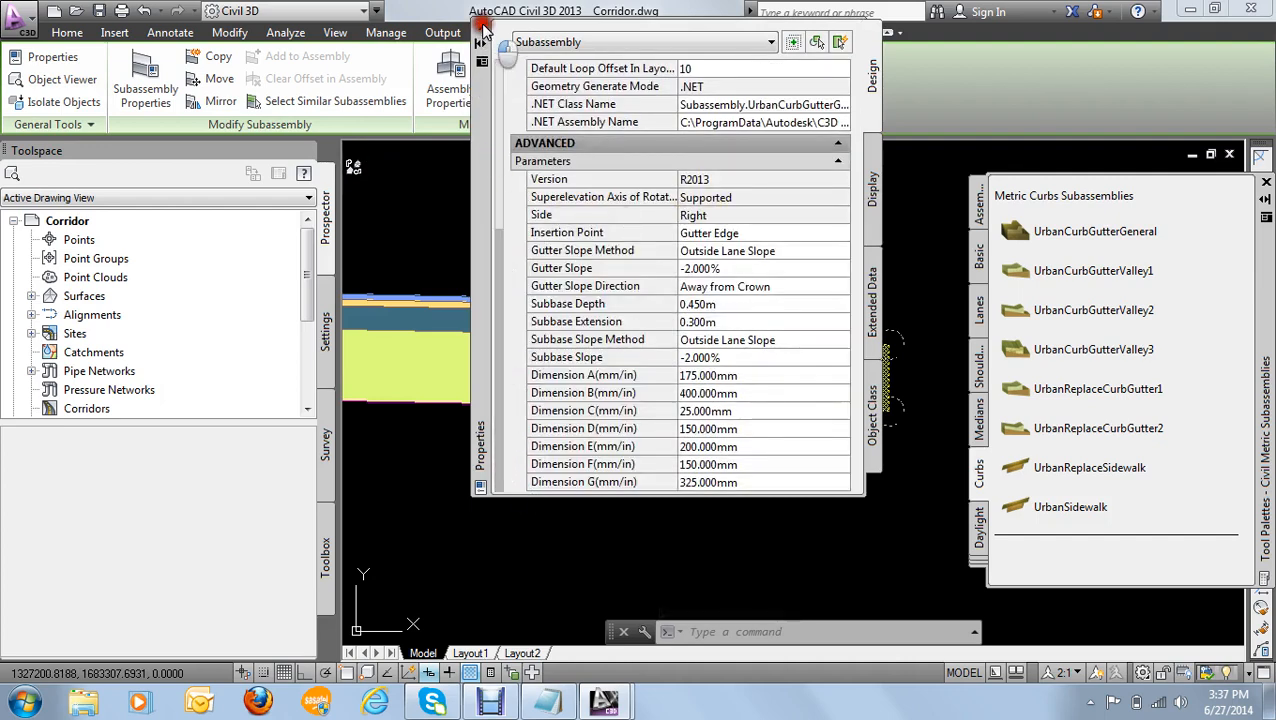
pyautogui.click(483, 28)
pyautogui.scroll(-4, 506, 338)
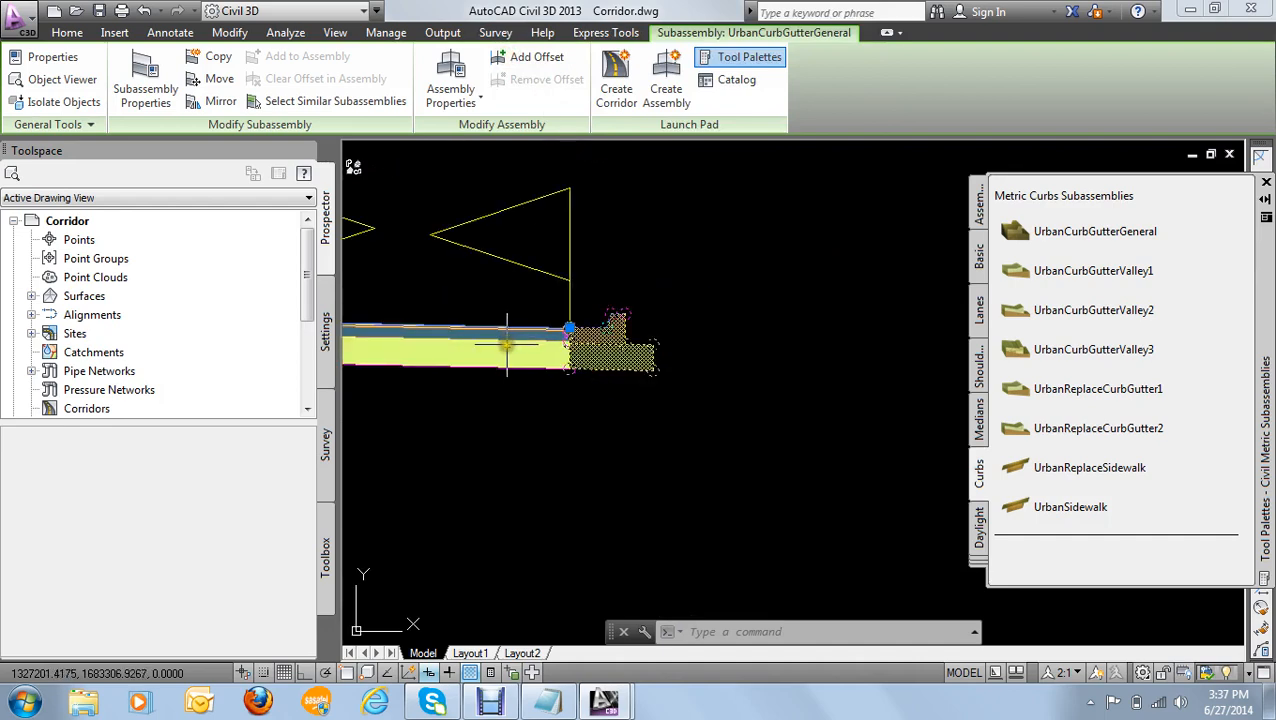
pyautogui.press('Escape')
# Step: Set the UrbanCurbGutterGeneral Side to Left and attach the curb to the top outer marker of the second assembly's left lane
pyautogui.scroll(-4, 507, 345)
pyautogui.moveTo(495, 280); pyautogui.dragTo(662, 311, button='middle')
pyautogui.click(1125, 232)
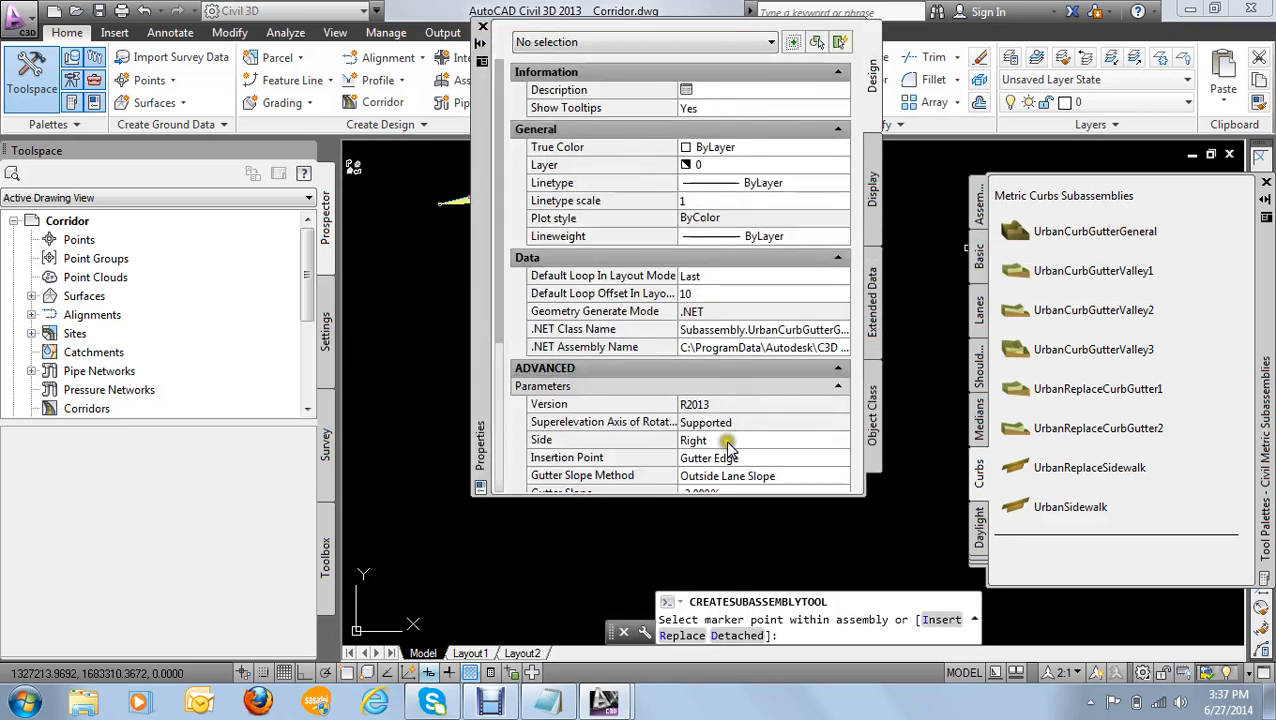
pyautogui.click(728, 442)
pyautogui.click(730, 441)
pyautogui.click(717, 472)
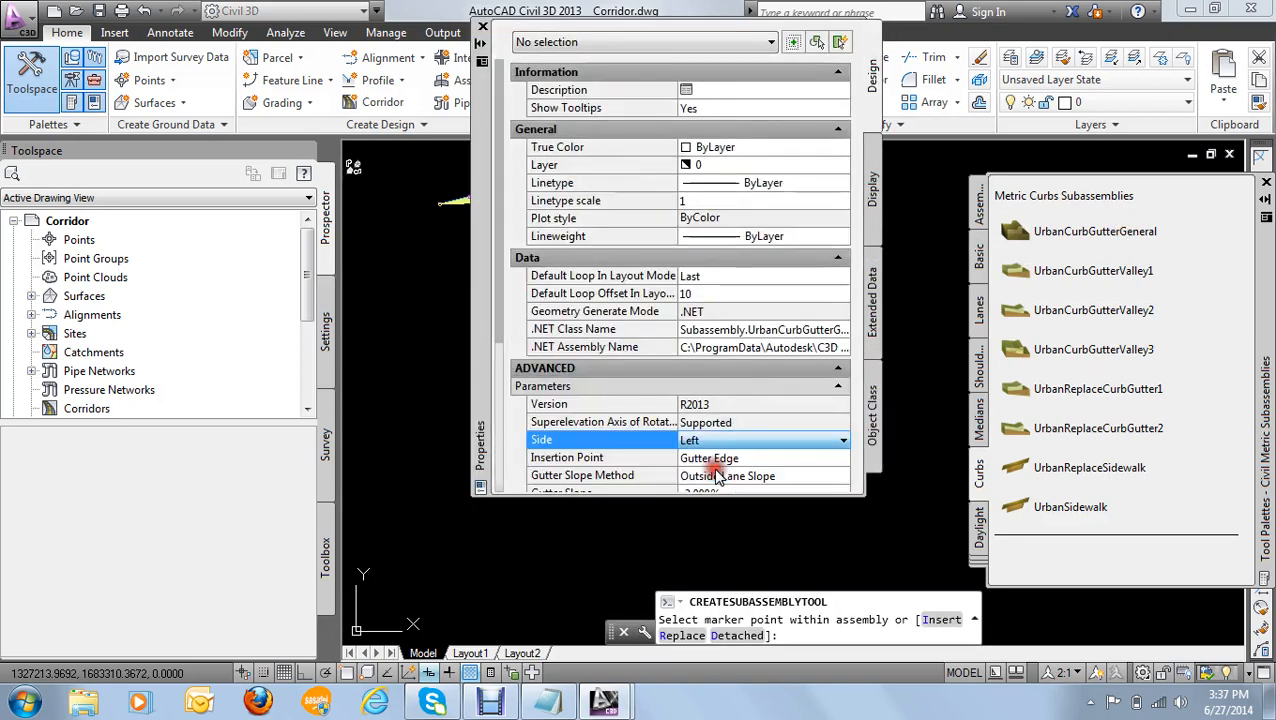
pyautogui.click(482, 27)
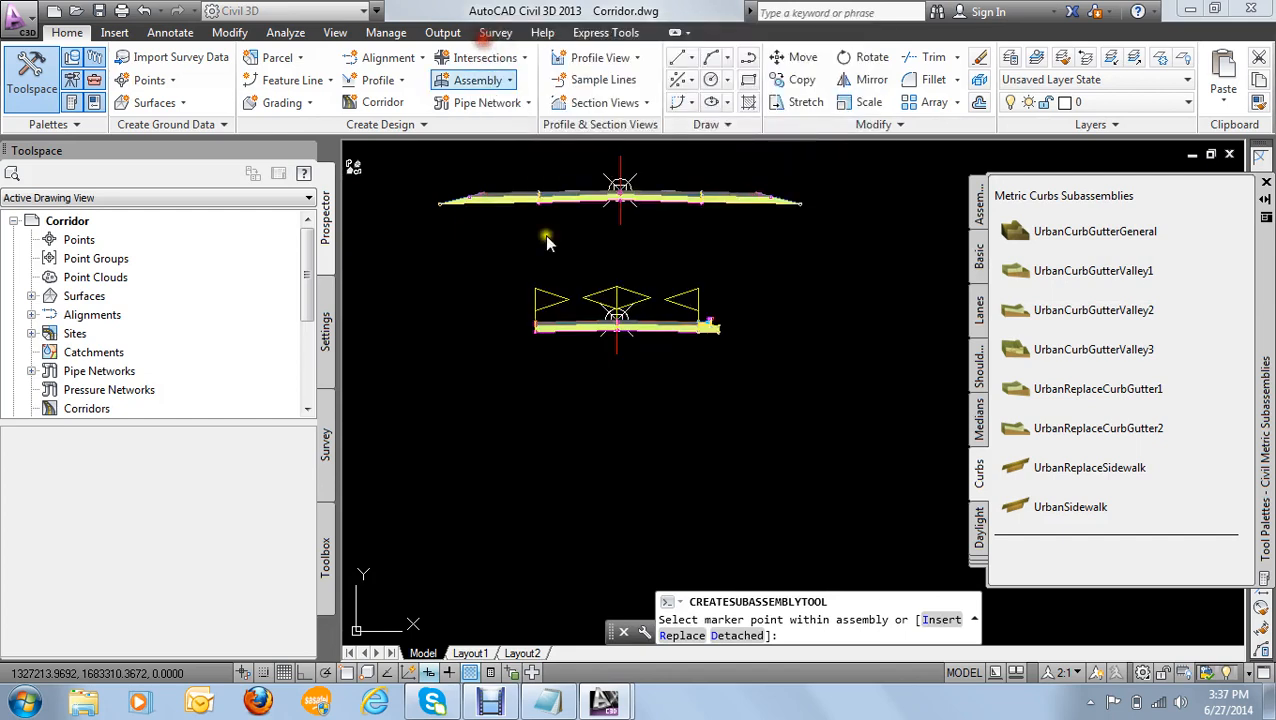
pyautogui.scroll(8, 545, 240)
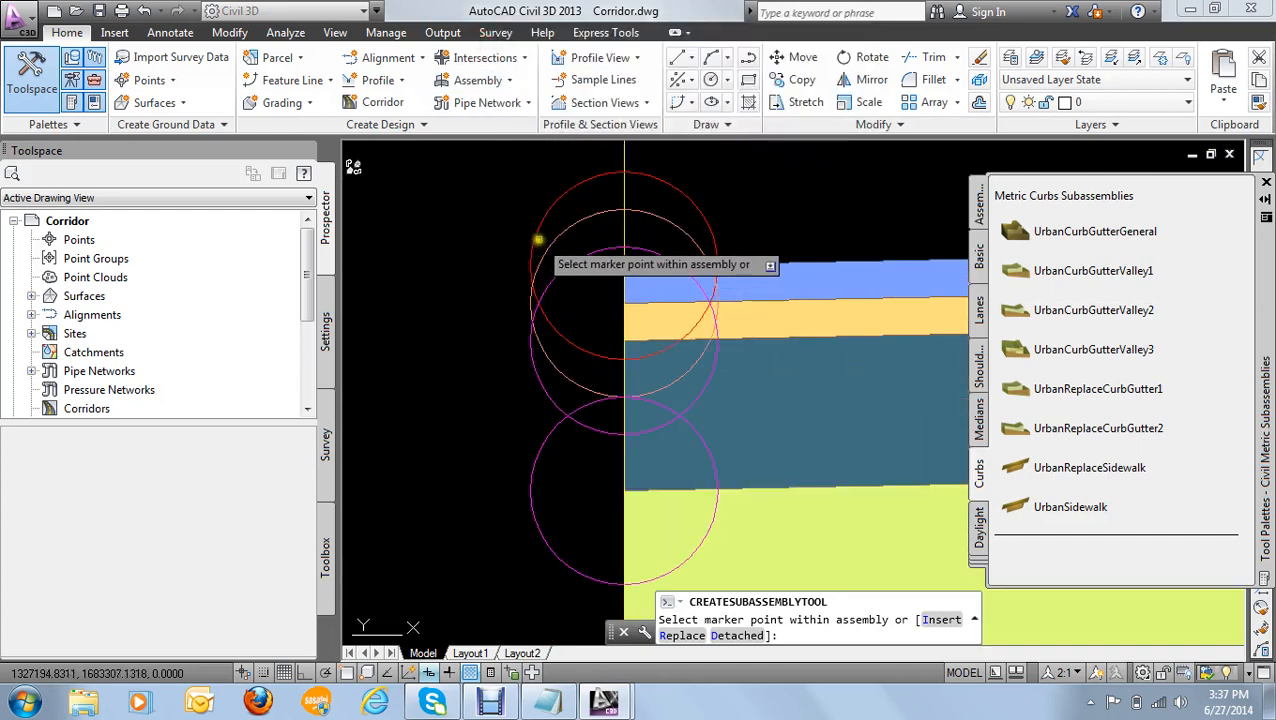
pyautogui.scroll(-8, 540, 250)
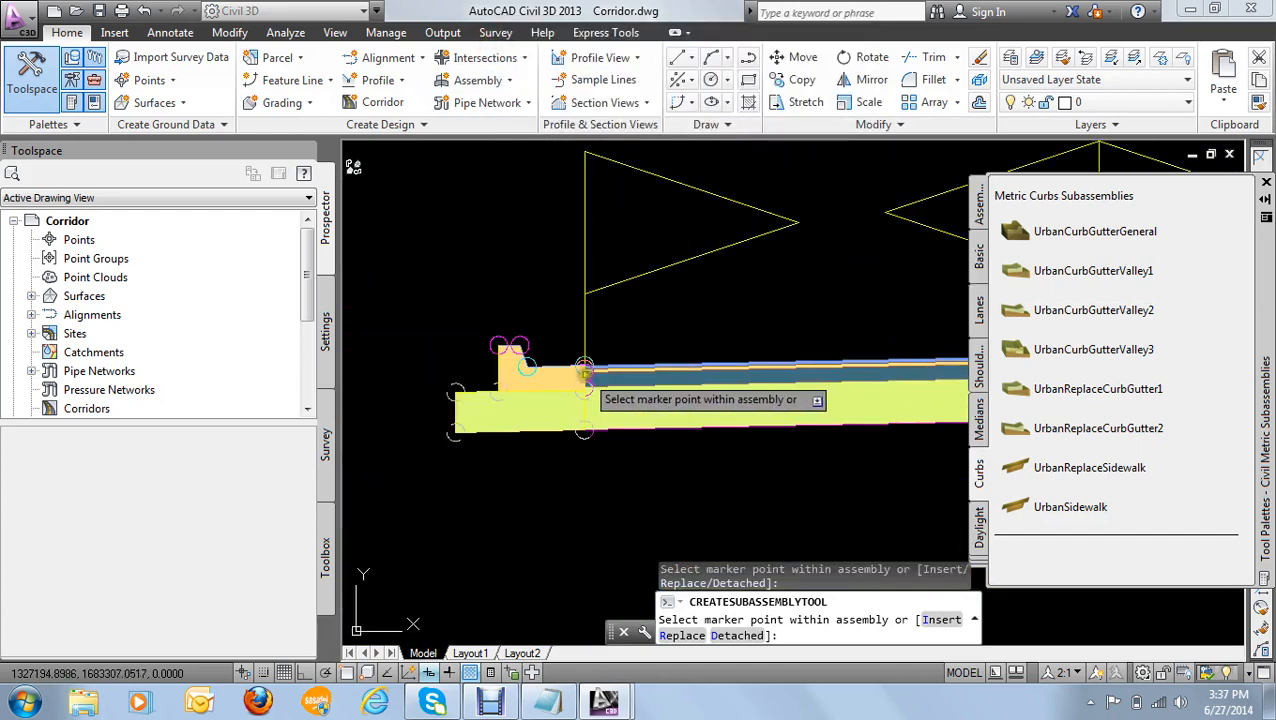
pyautogui.scroll(-5, 585, 370)
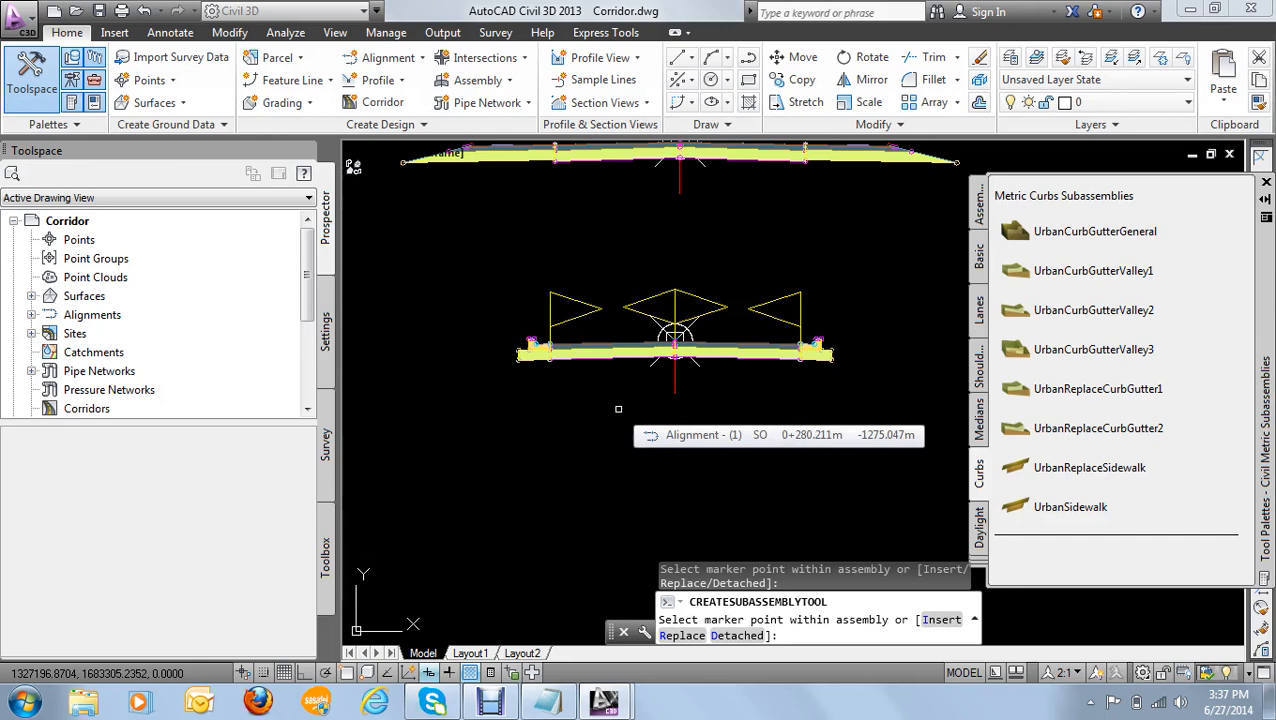
pyautogui.scroll(-3, 640, 300)
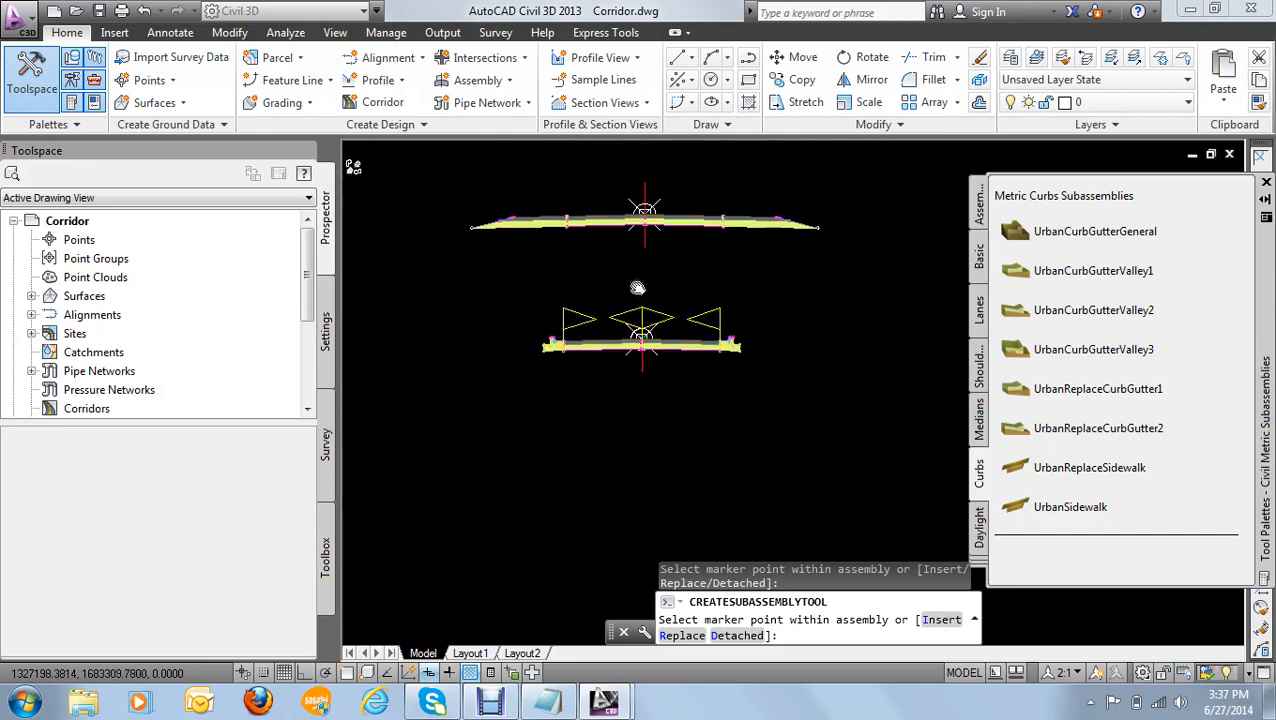
pyautogui.scroll(3, 579, 327)
pyautogui.scroll(-3, 575, 275)
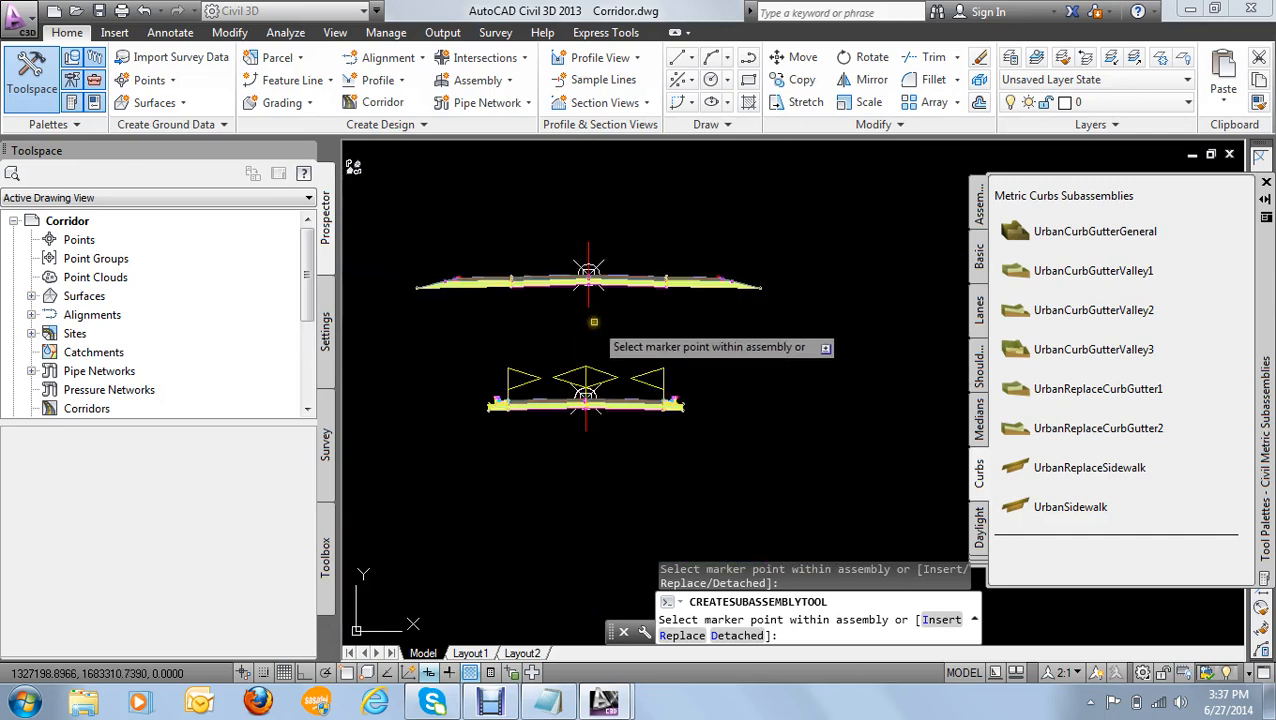
pyautogui.scroll(1, 626, 261)
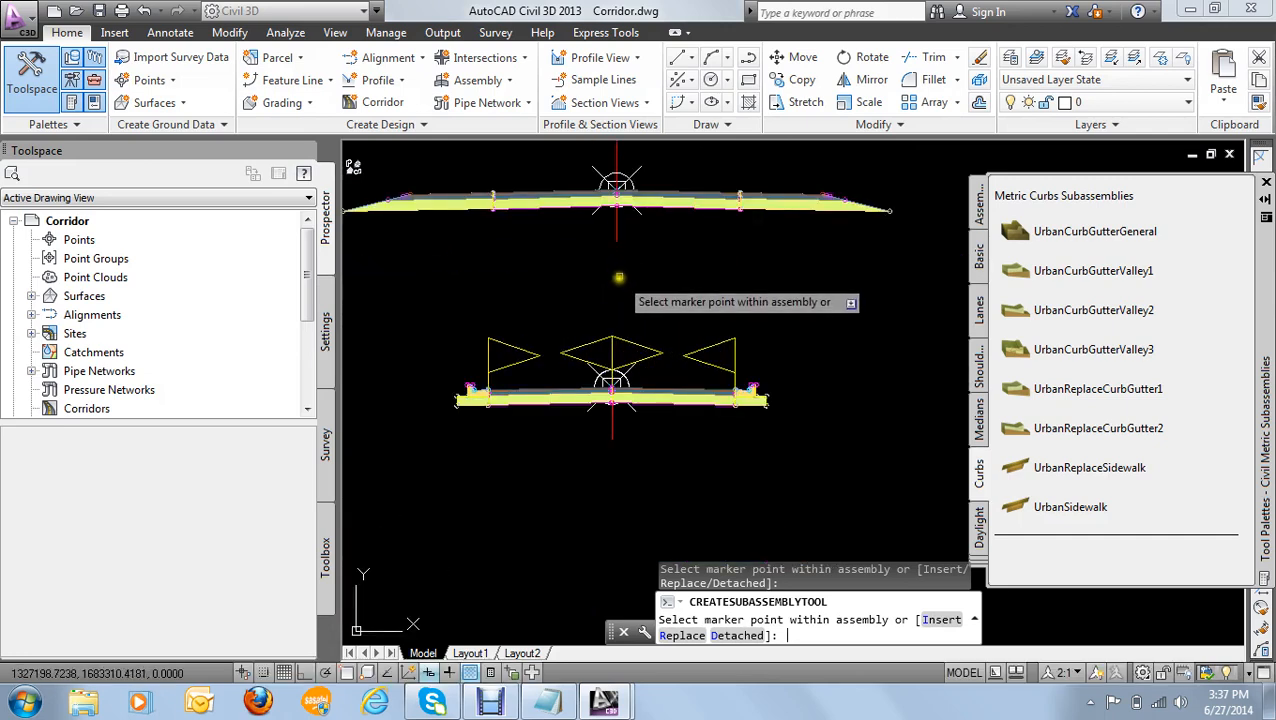
pyautogui.press('Escape')
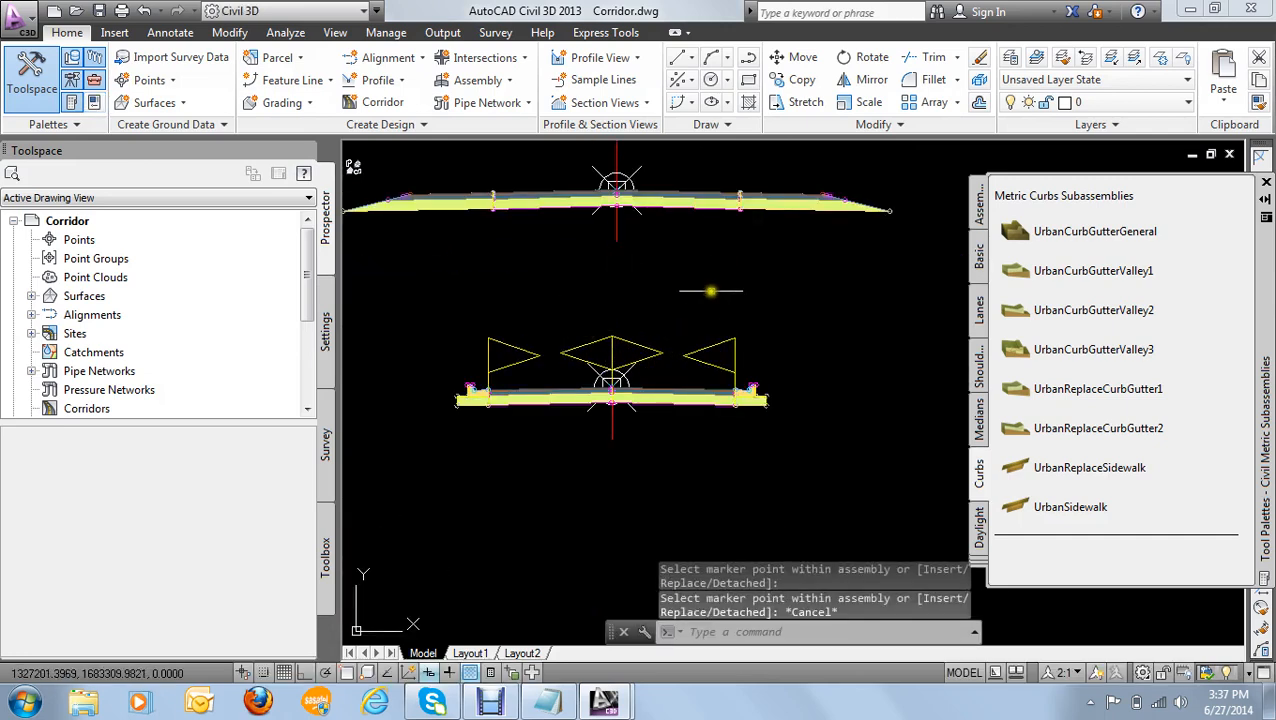
# Step: Close the Civil Metric Subassemblies tool palettes
pyautogui.scroll(-2, 711, 291)
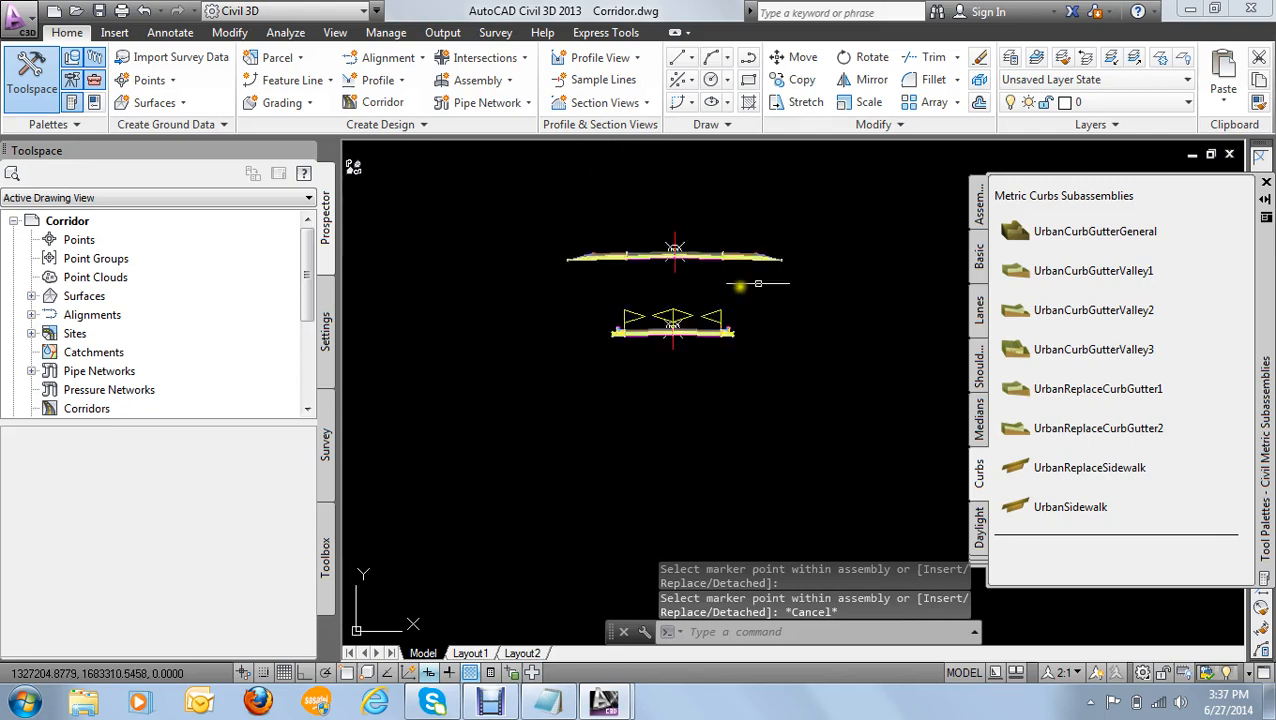
pyautogui.click(1265, 184)
# Step: Examine the two road assemblies and their location relative to the surface plan and the profile view
pyautogui.scroll(-2, 711, 341)
pyautogui.scroll(-4, 711, 341)
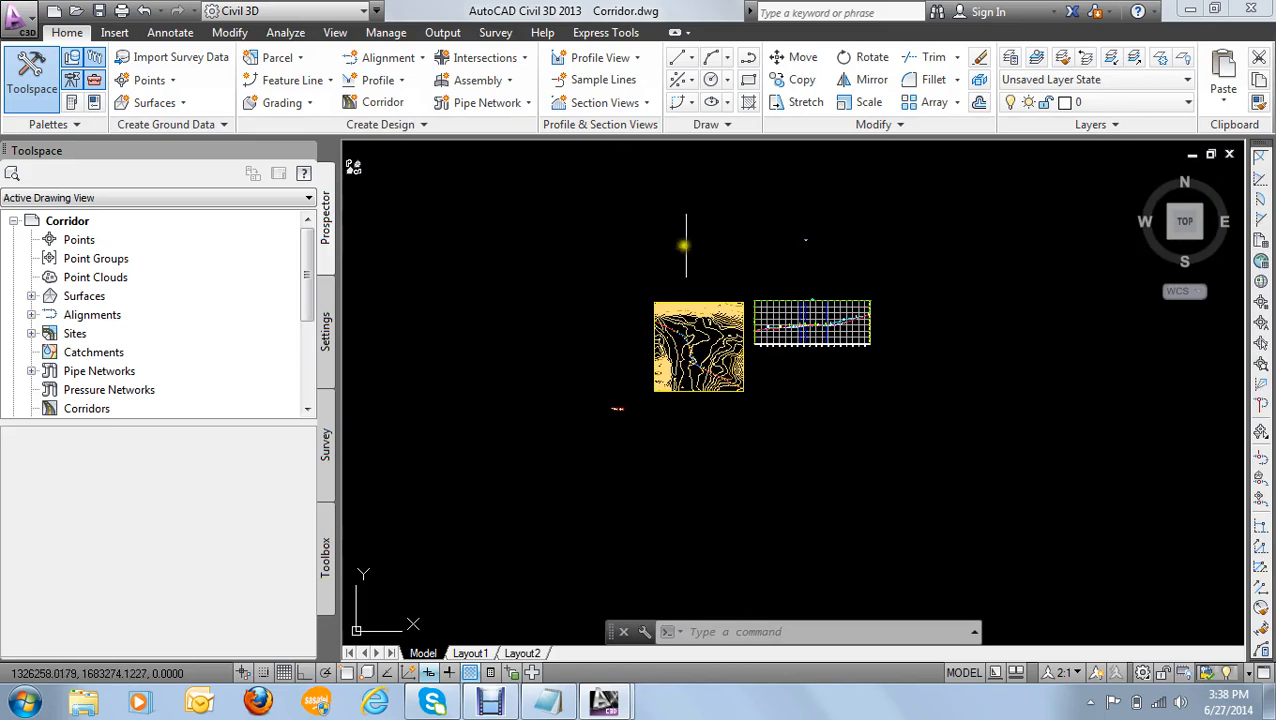
pyautogui.moveTo(684, 242); pyautogui.dragTo(460, 368, button='middle')
pyautogui.scroll(4, 463, 372)
pyautogui.scroll(1, 463, 372)
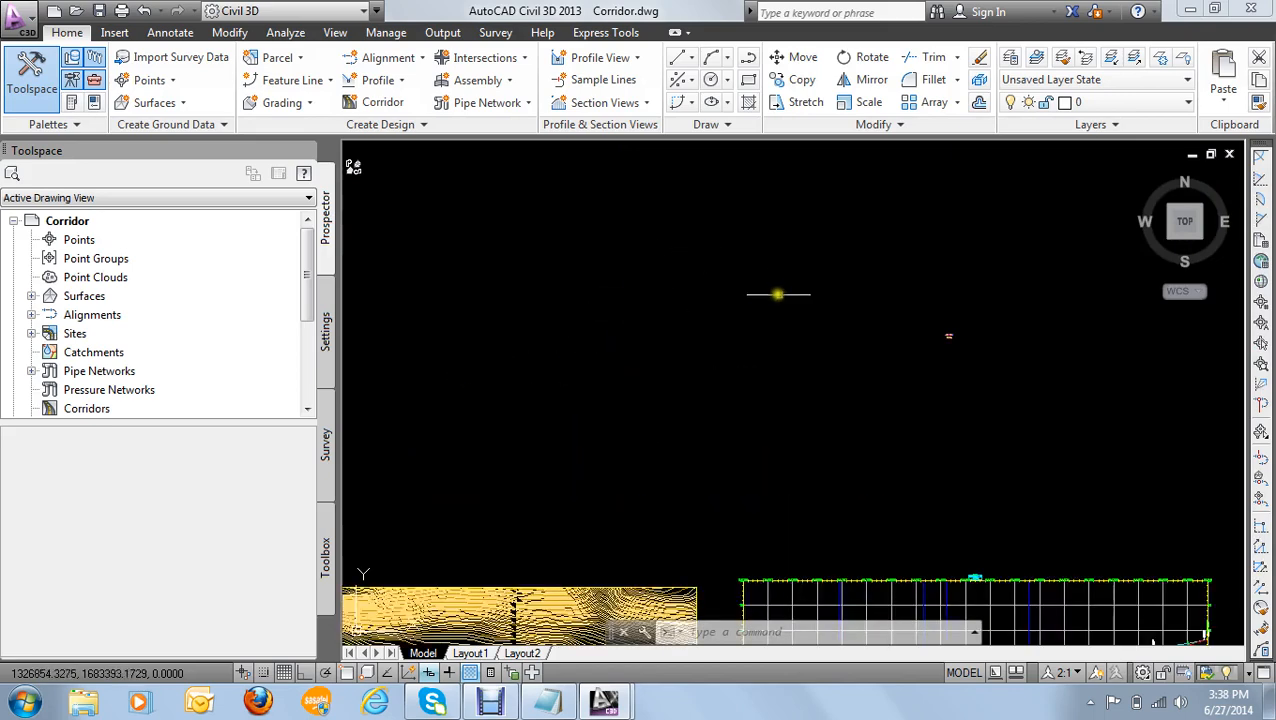
pyautogui.scroll(-3, 895, 330)
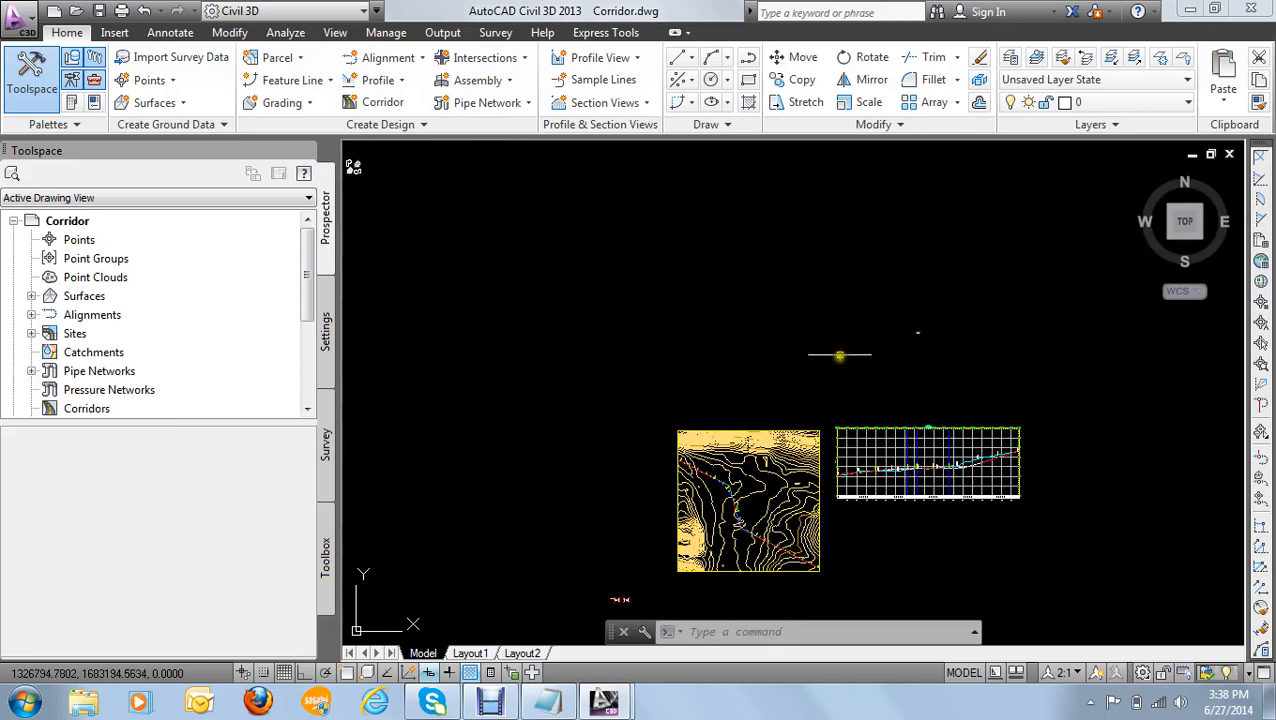
pyautogui.scroll(10, 912, 331)
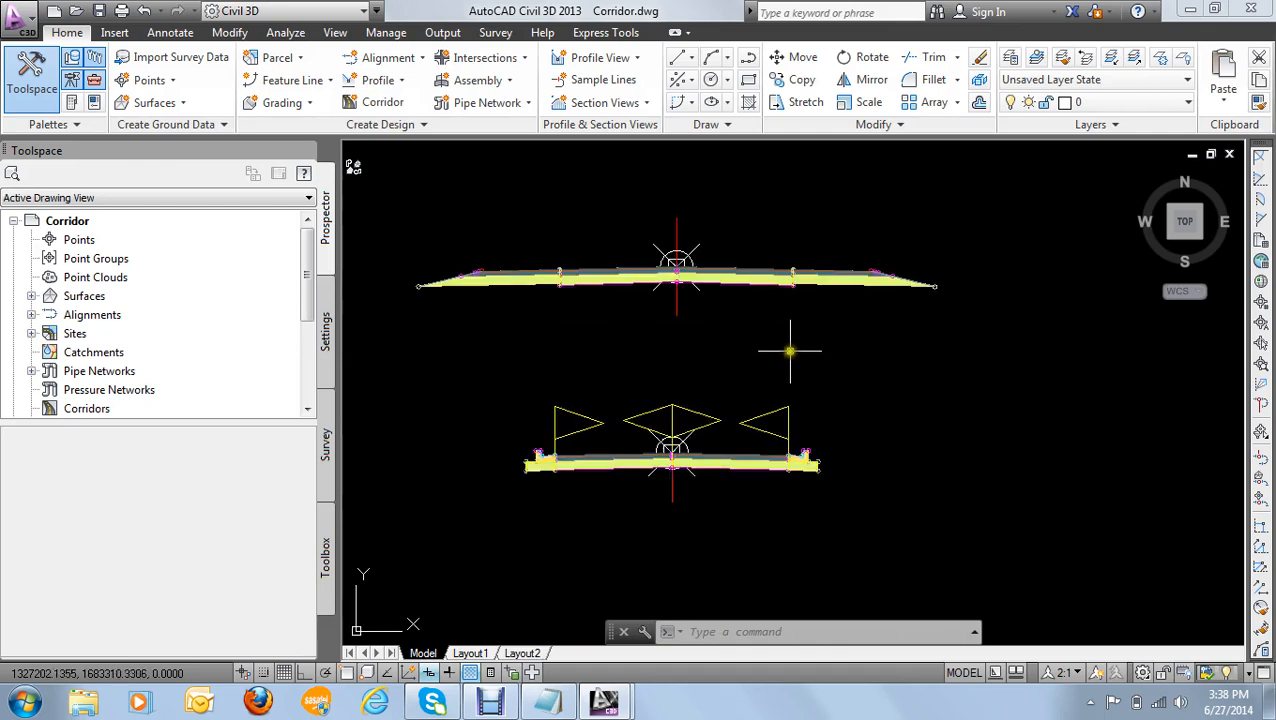
pyautogui.moveTo(790, 351)
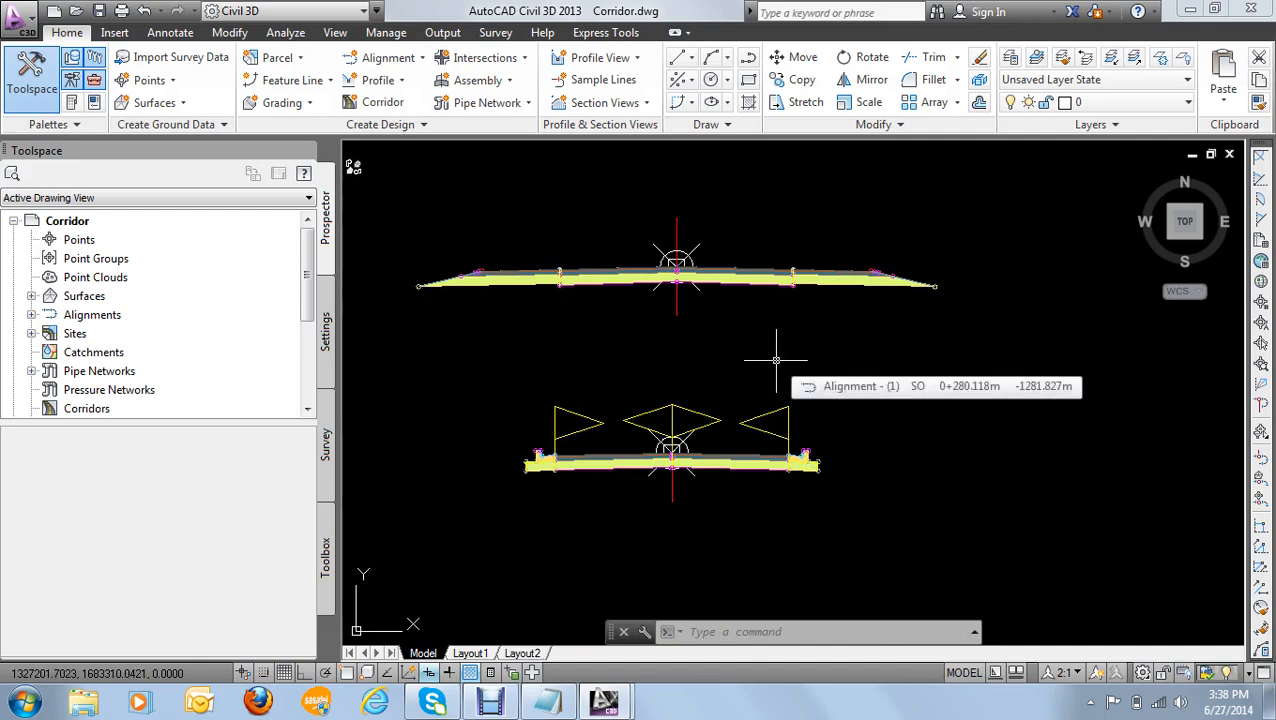
pyautogui.scroll(-2, 776, 375)
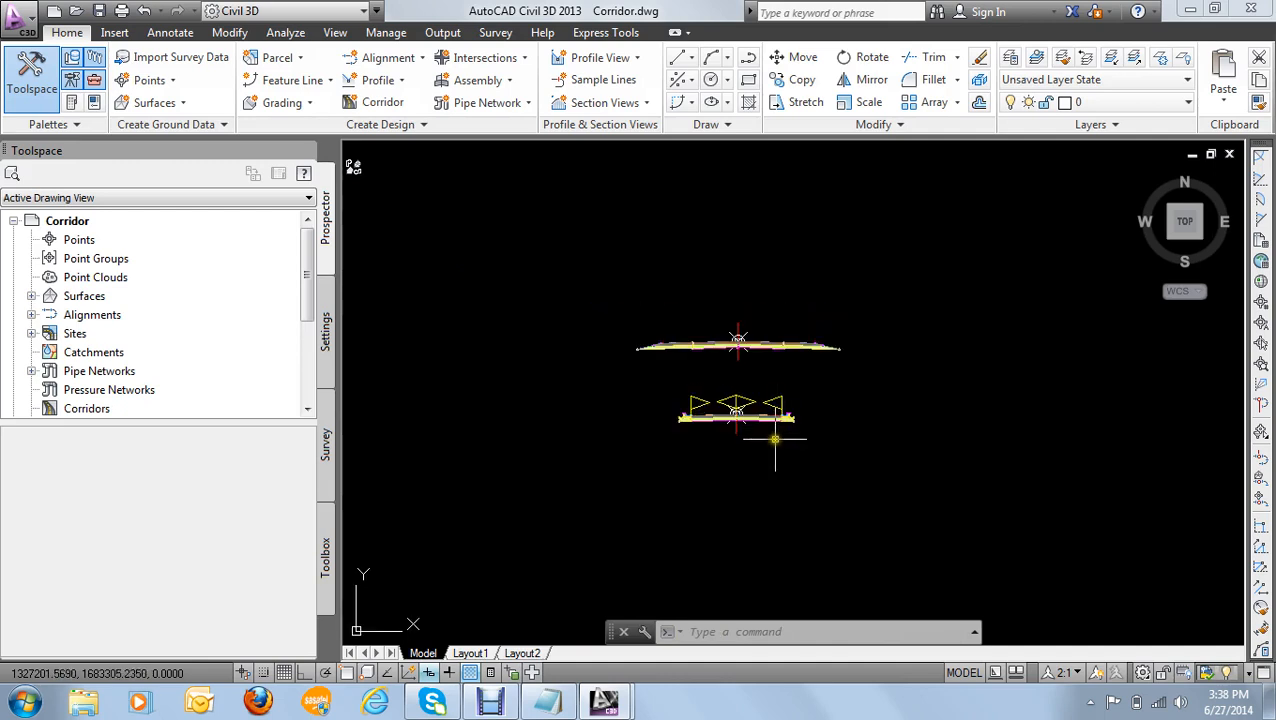
pyautogui.scroll(-1, 757, 350)
pyautogui.scroll(-5, 745, 430)
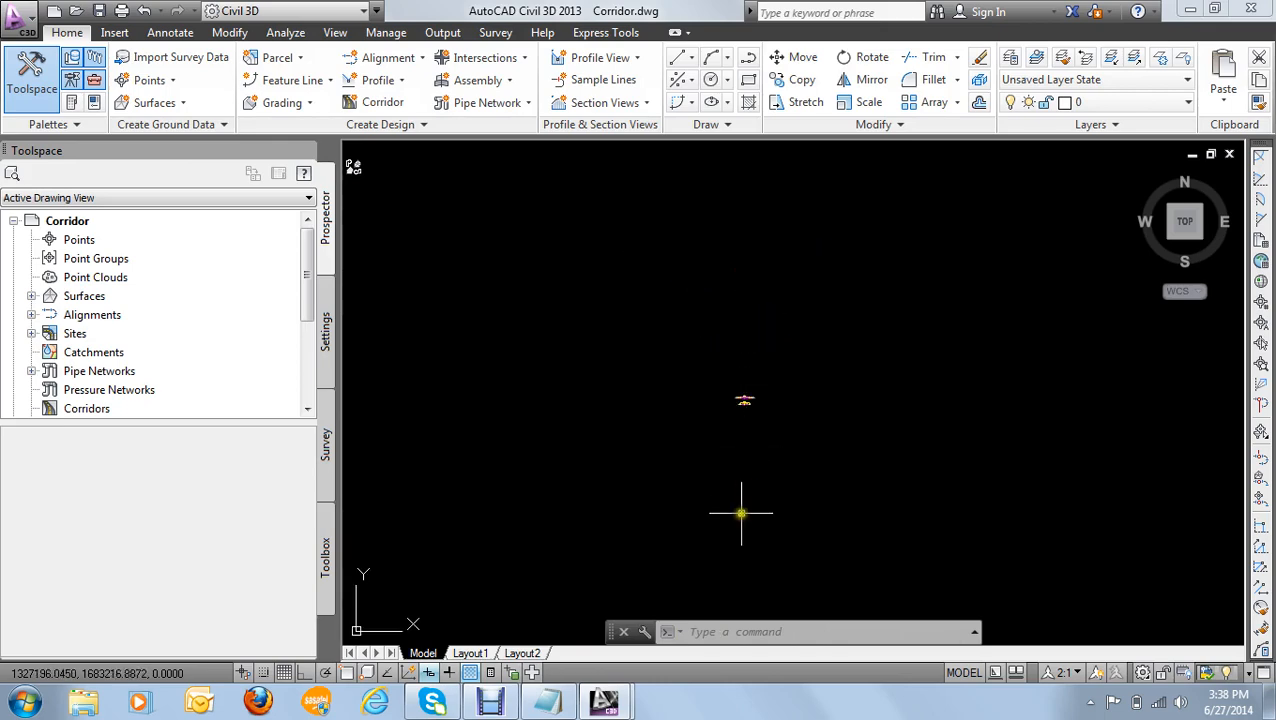
pyautogui.moveTo(747, 514); pyautogui.dragTo(729, 384, button='middle')
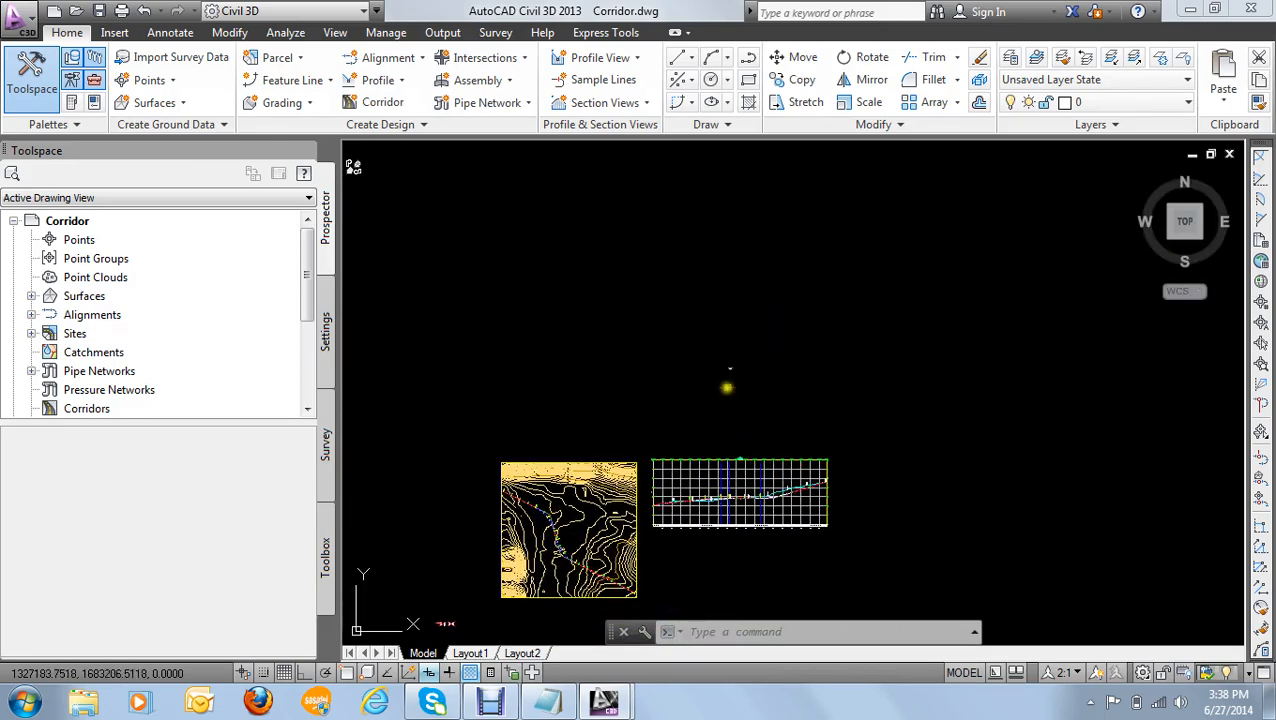
pyautogui.scroll(3, 722, 387)
pyautogui.scroll(-5, 705, 430)
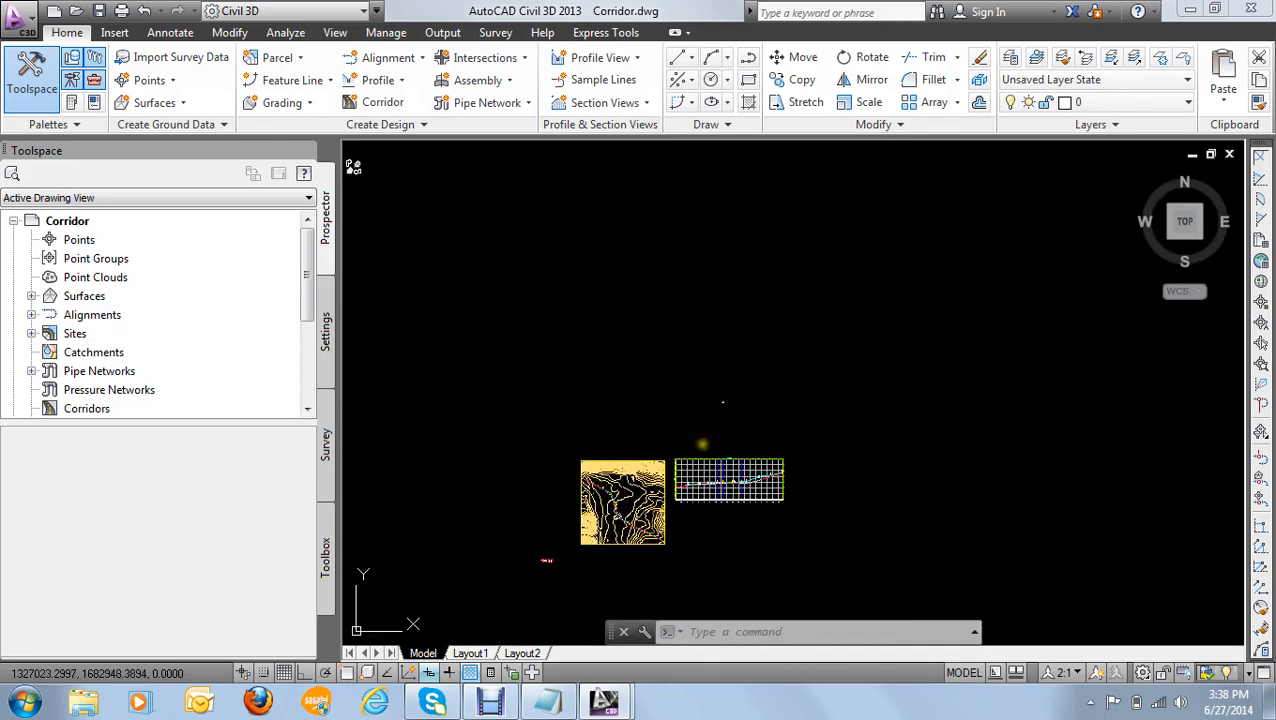
pyautogui.moveTo(700, 440); pyautogui.dragTo(716, 352, button='middle')
pyautogui.scroll(8, 716, 352)
pyautogui.scroll(-6, 800, 353)
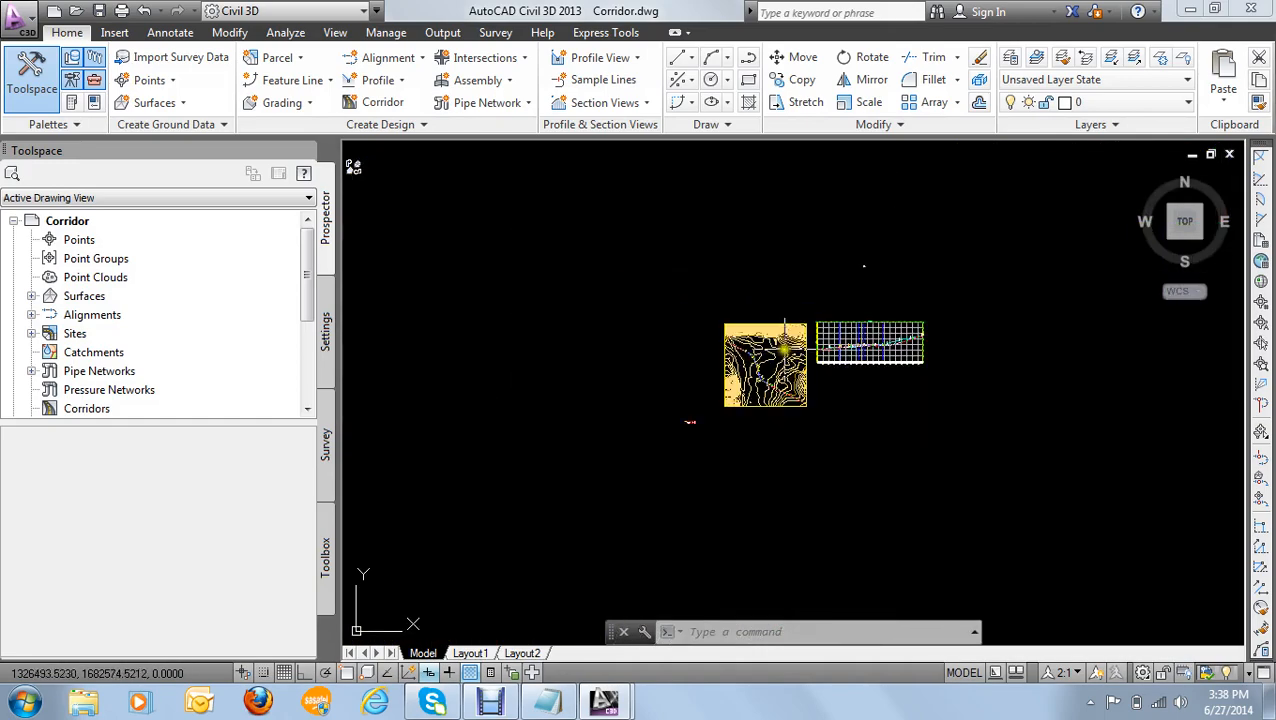
pyautogui.moveTo(807, 356); pyautogui.dragTo(735, 302, button='middle')
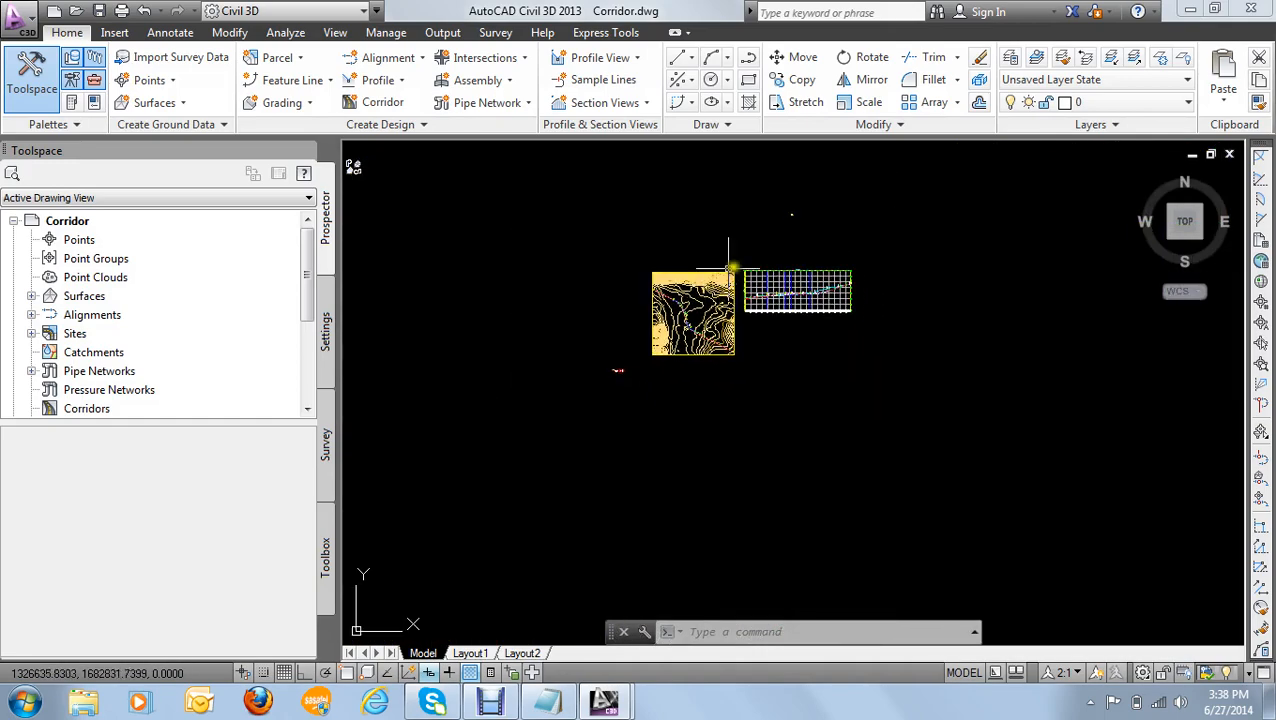
pyautogui.scroll(6, 771, 268)
pyautogui.scroll(-4, 781, 295)
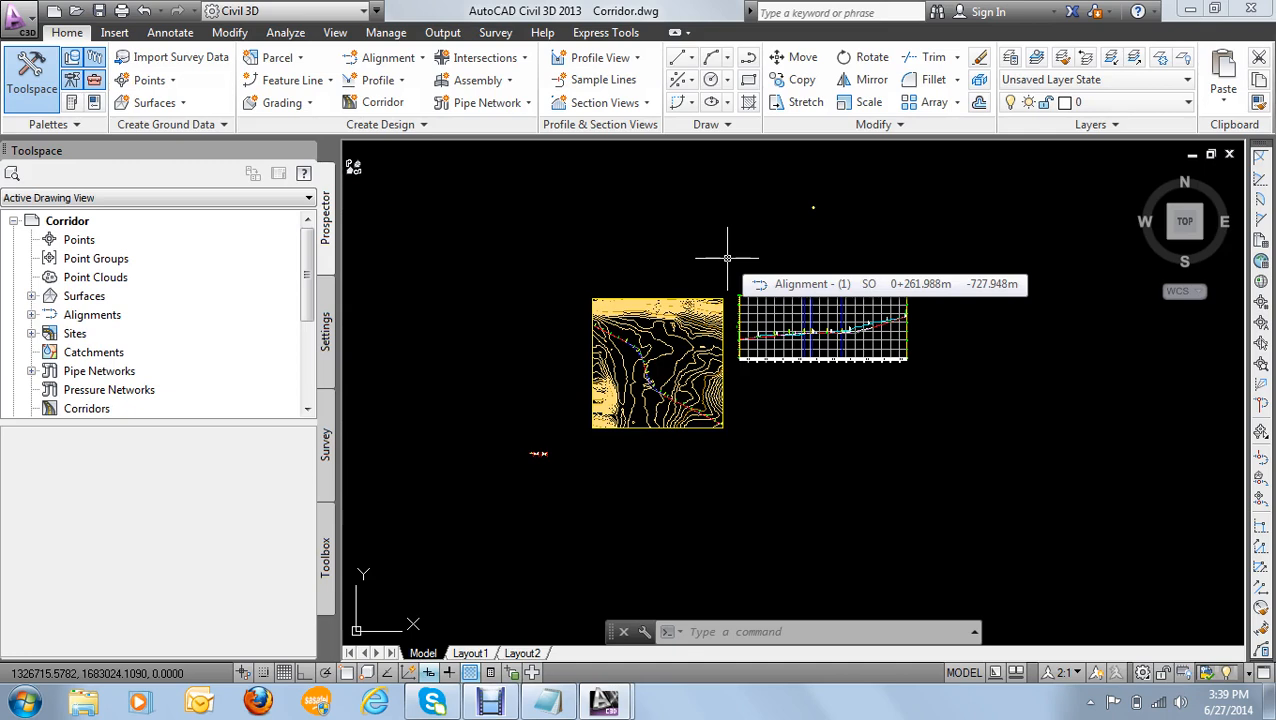
# Step: Start creating a new corridor and name it Corridor -1
pyautogui.click(380, 104)
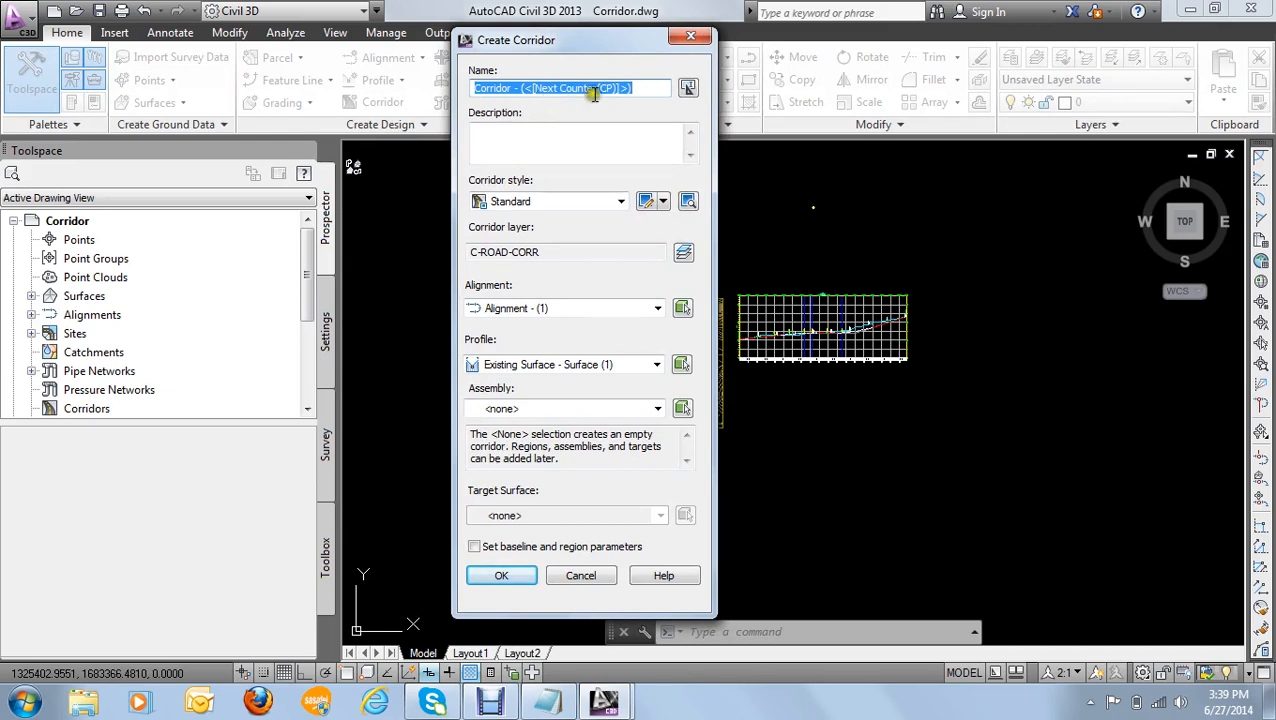
pyautogui.moveTo(641, 88); pyautogui.dragTo(520, 88)
pyautogui.write('1')
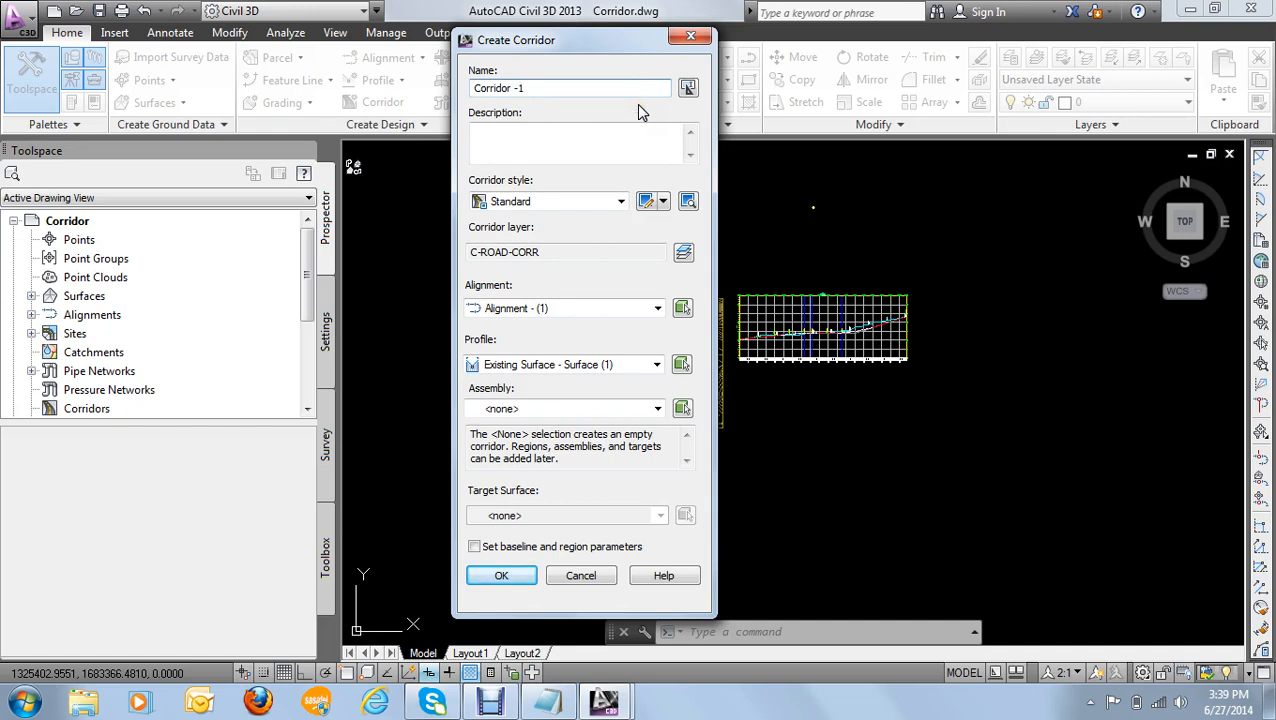
# Step: Review the new corridor's name, description and corridor style settings
pyautogui.click(536, 147)
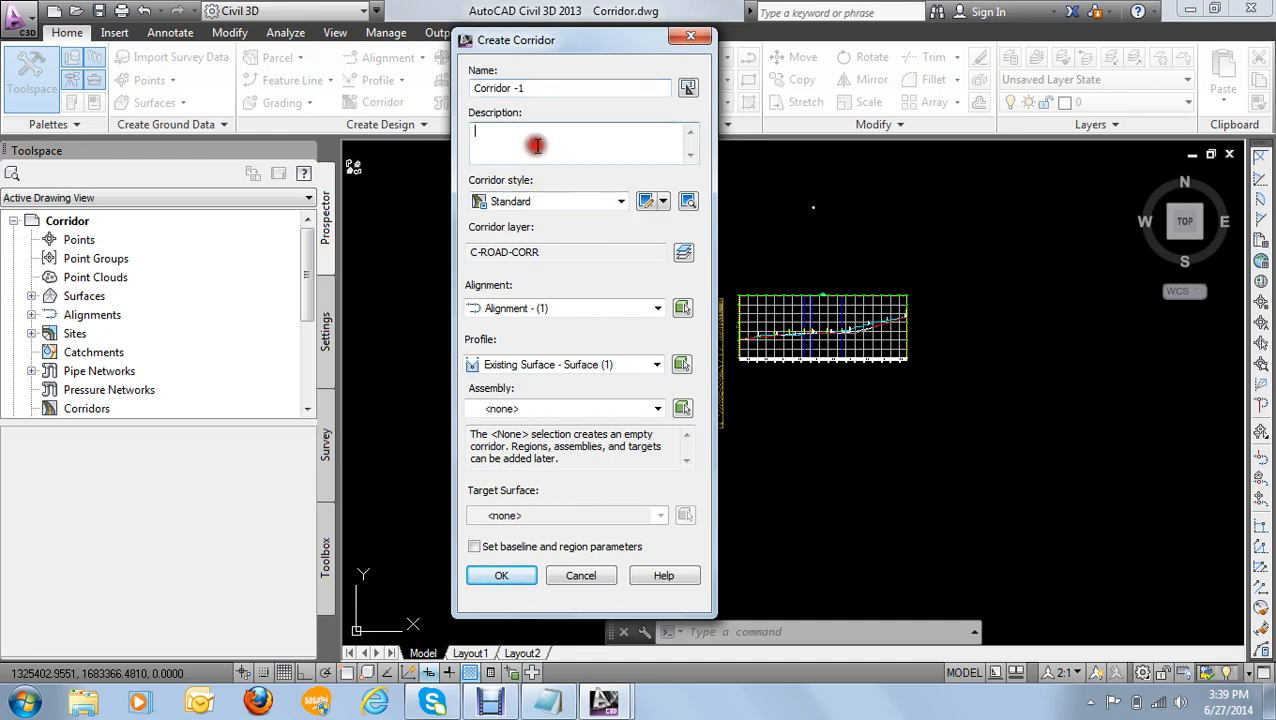
pyautogui.click(547, 205)
pyautogui.click(545, 207)
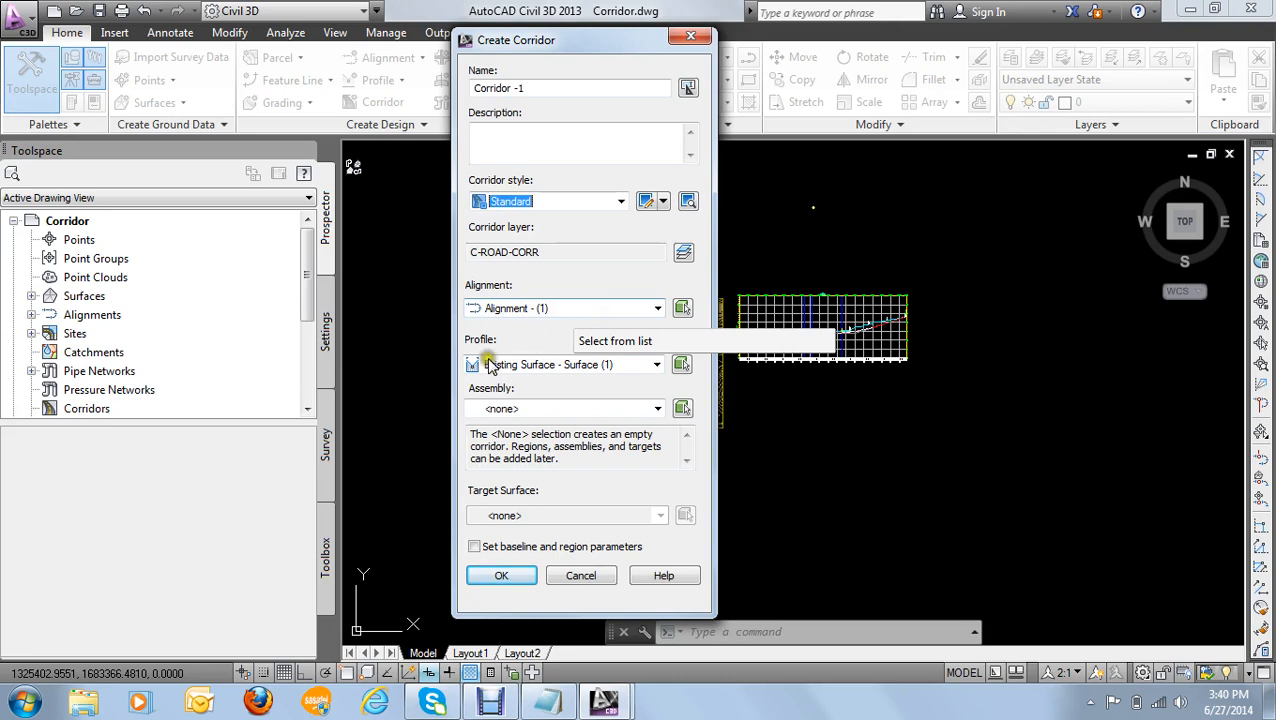
pyautogui.click(541, 88)
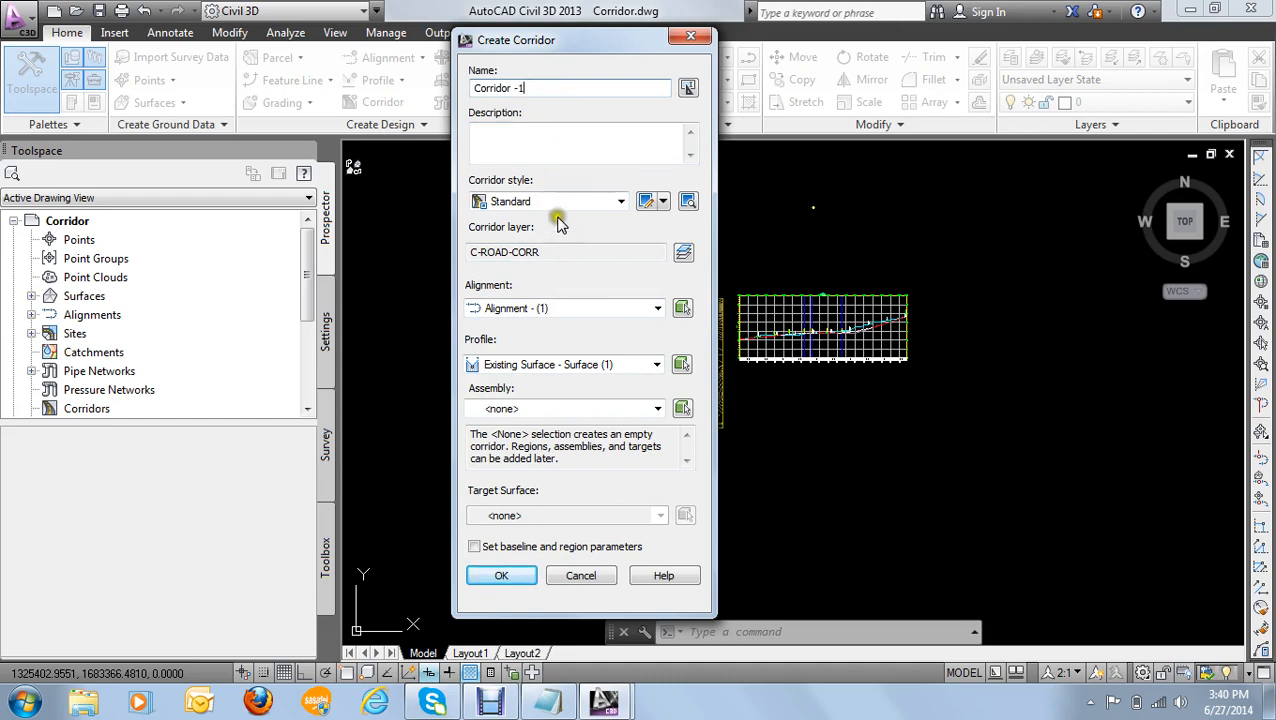
pyautogui.click(553, 138)
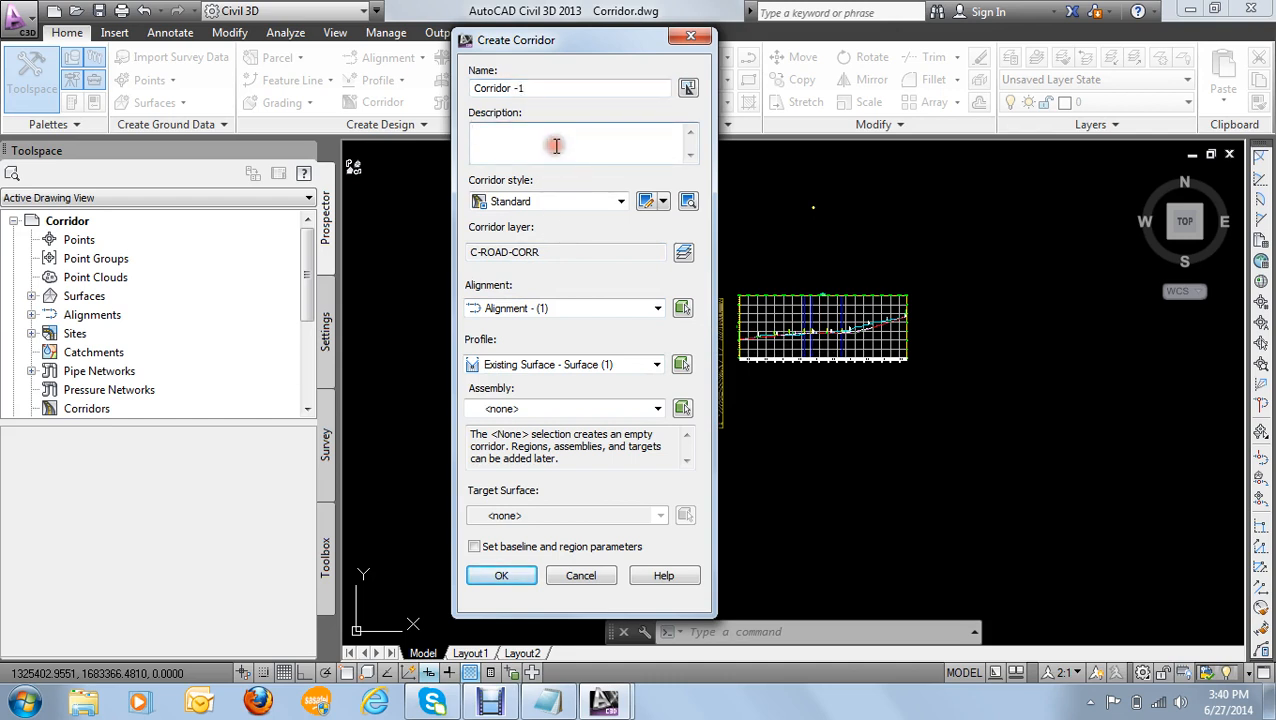
pyautogui.click(561, 203)
pyautogui.click(563, 202)
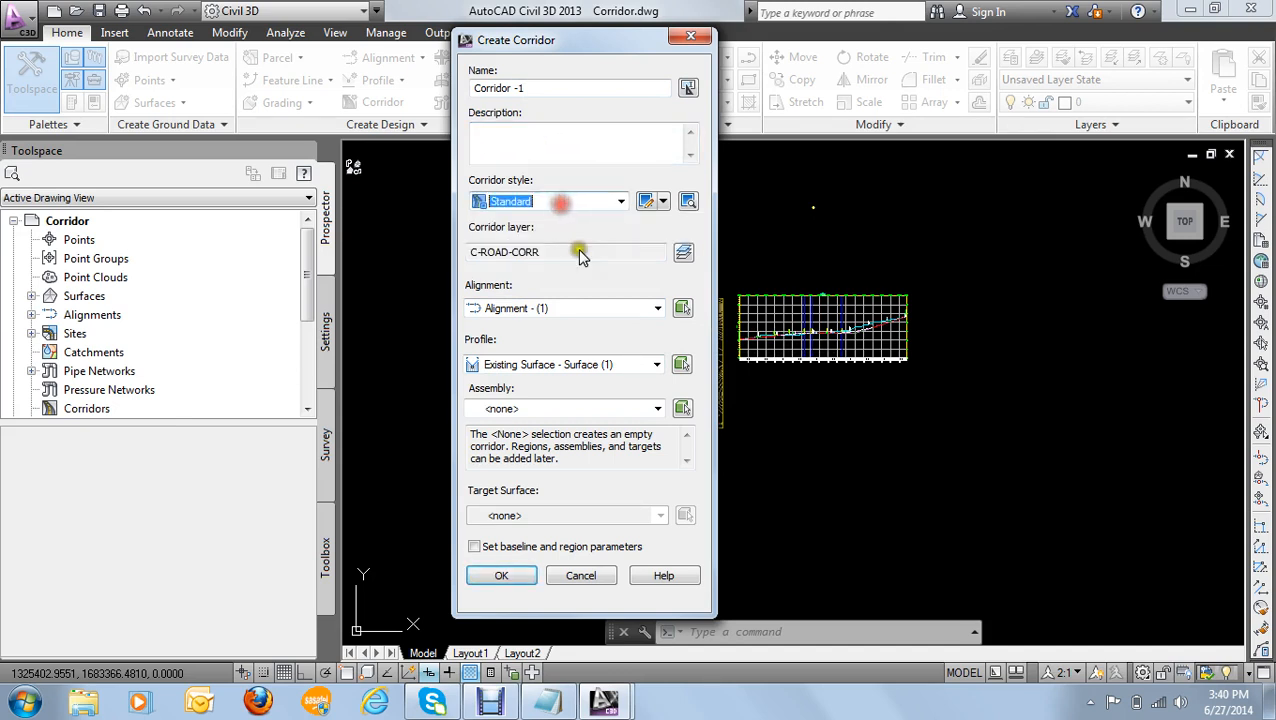
# Step: Use Alignment - (1) as the corridor's alignment and set its profile to Layout (3)
pyautogui.click(555, 310)
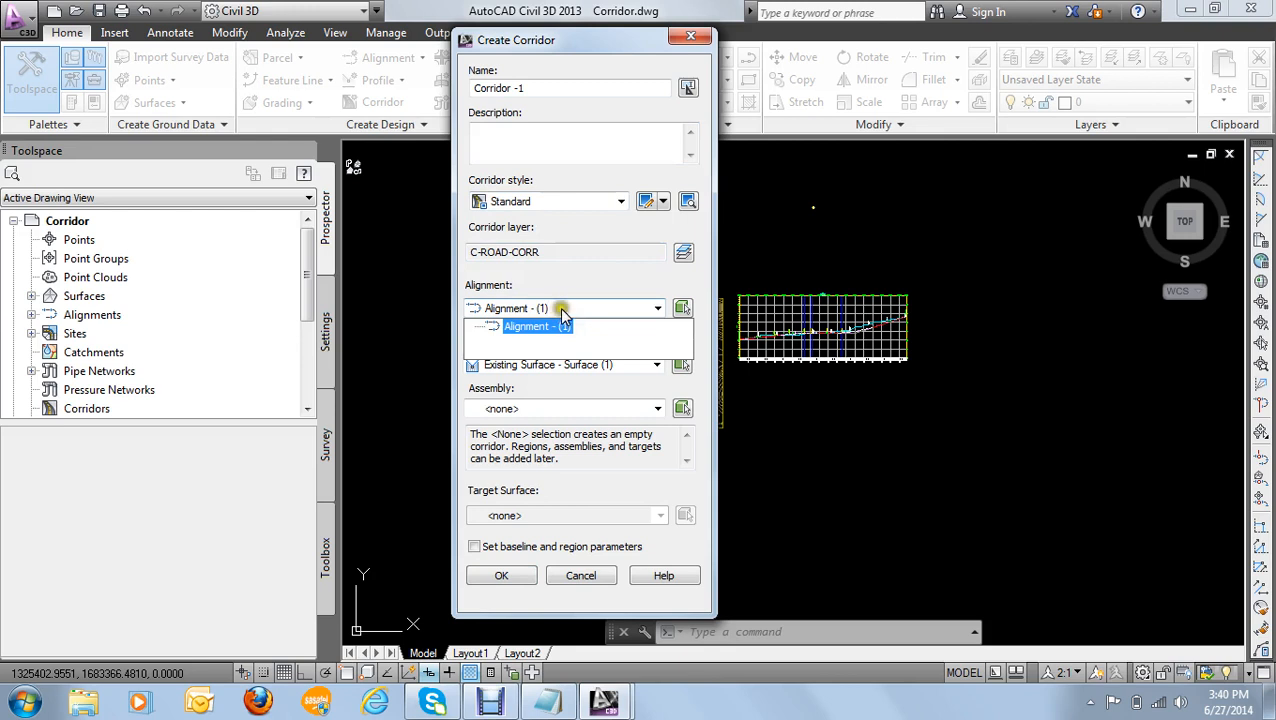
pyautogui.click(578, 318)
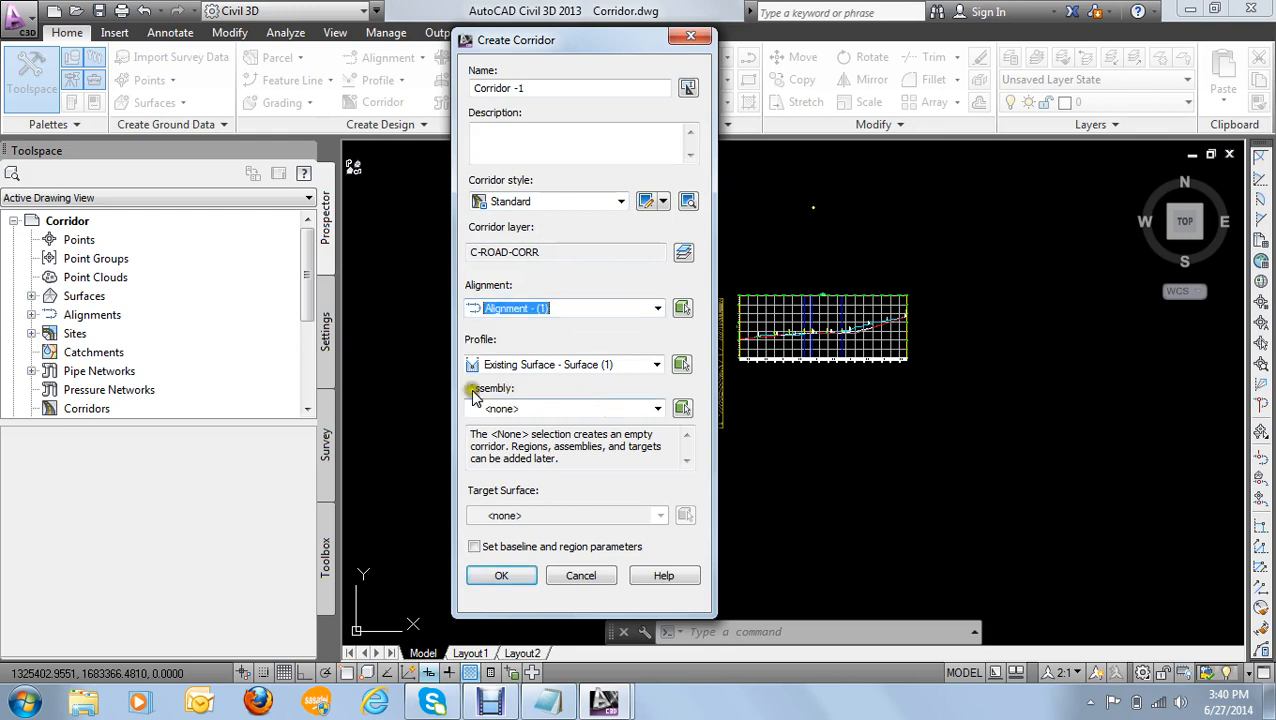
pyautogui.click(628, 366)
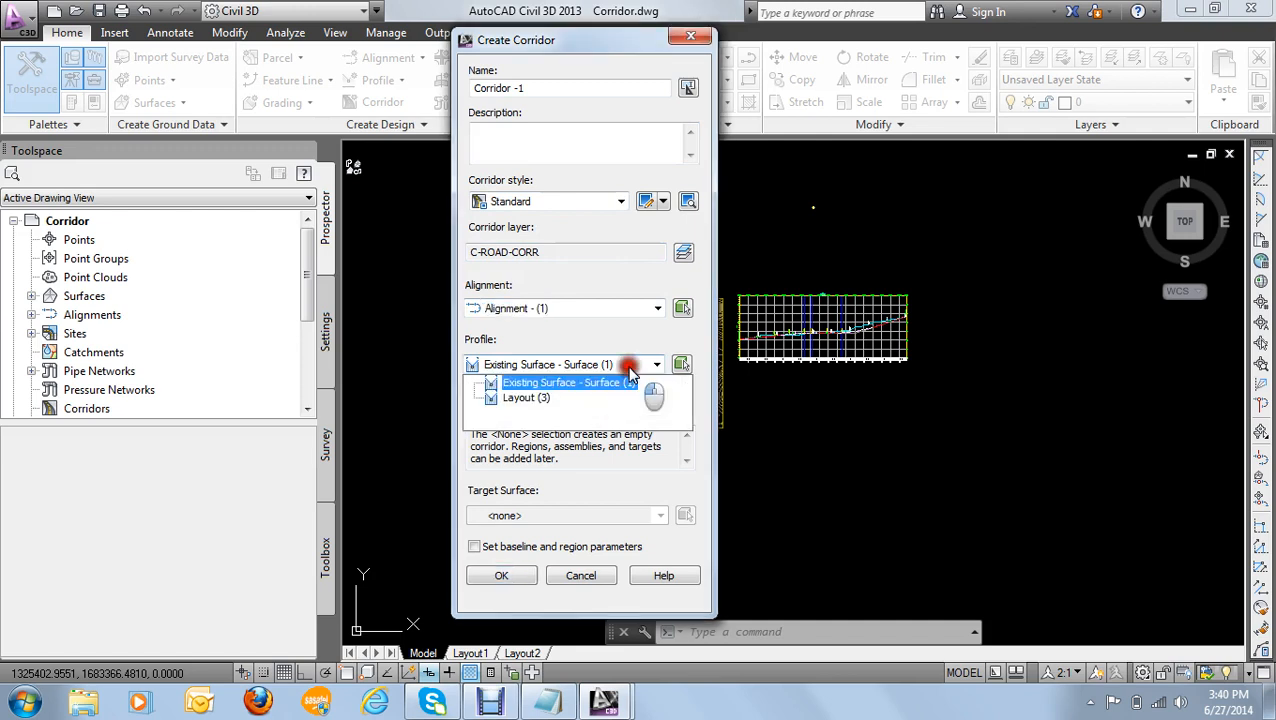
pyautogui.click(629, 368)
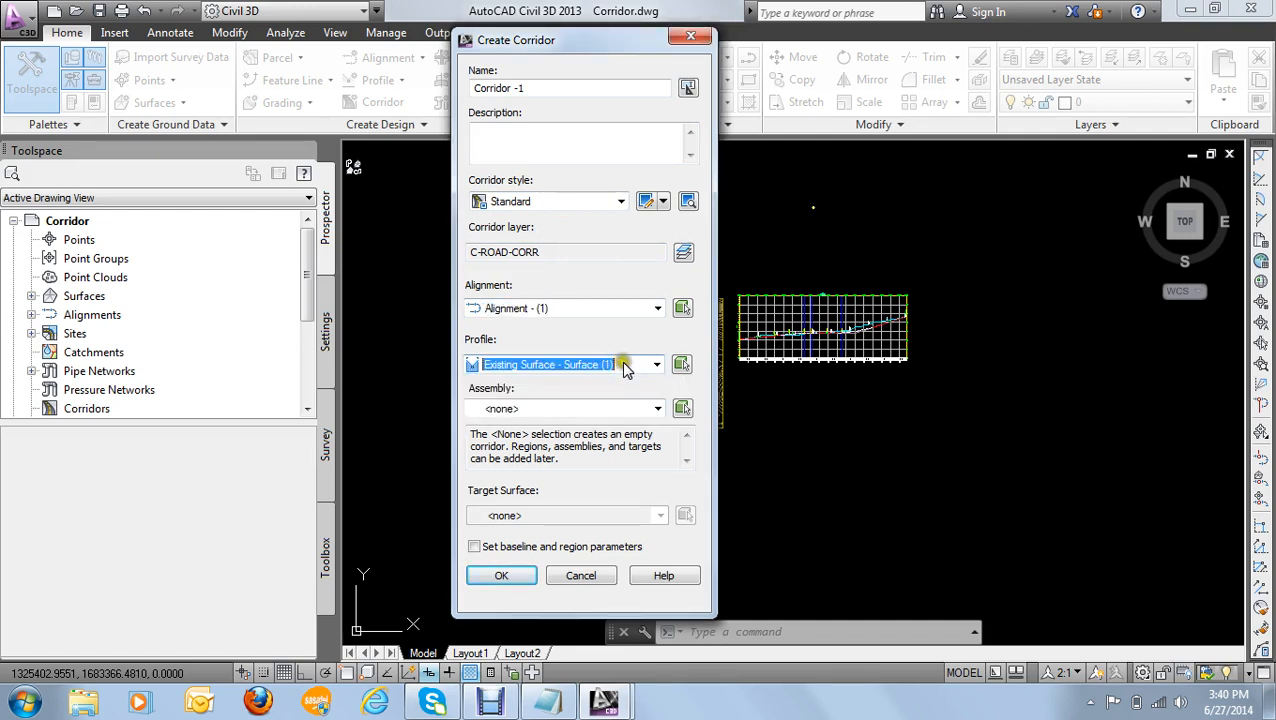
pyautogui.click(621, 363)
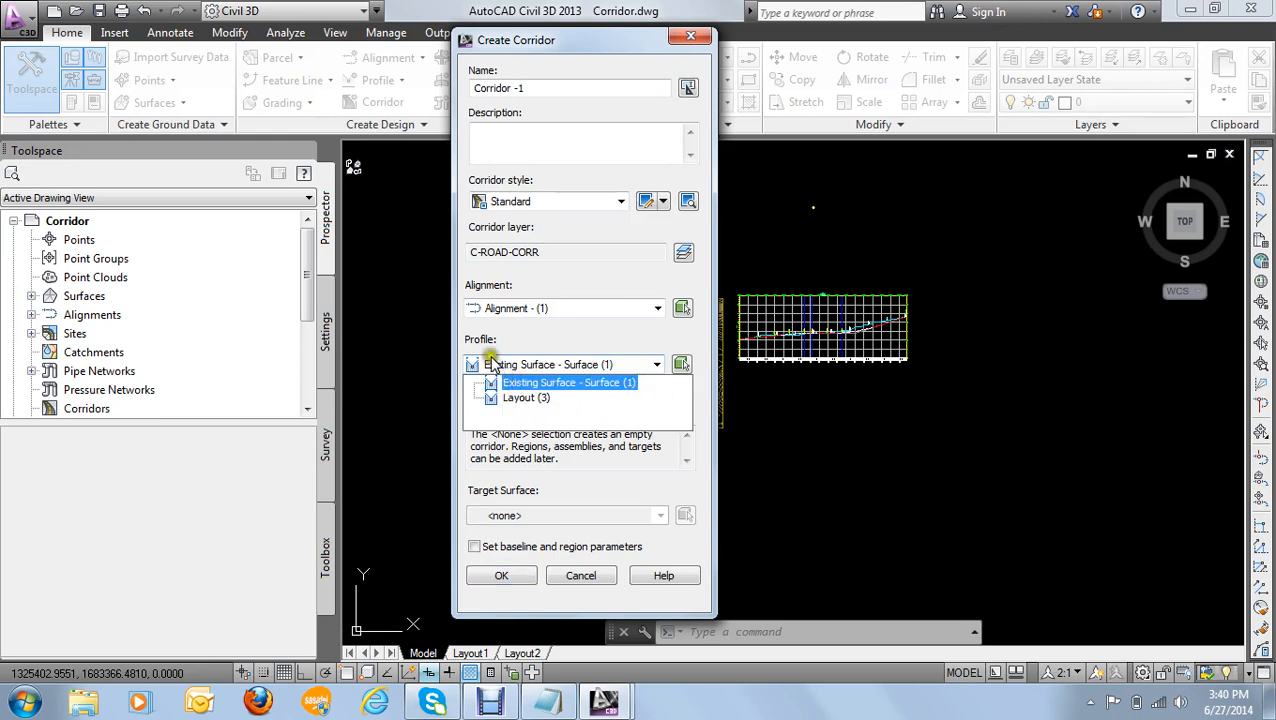
pyautogui.click(528, 405)
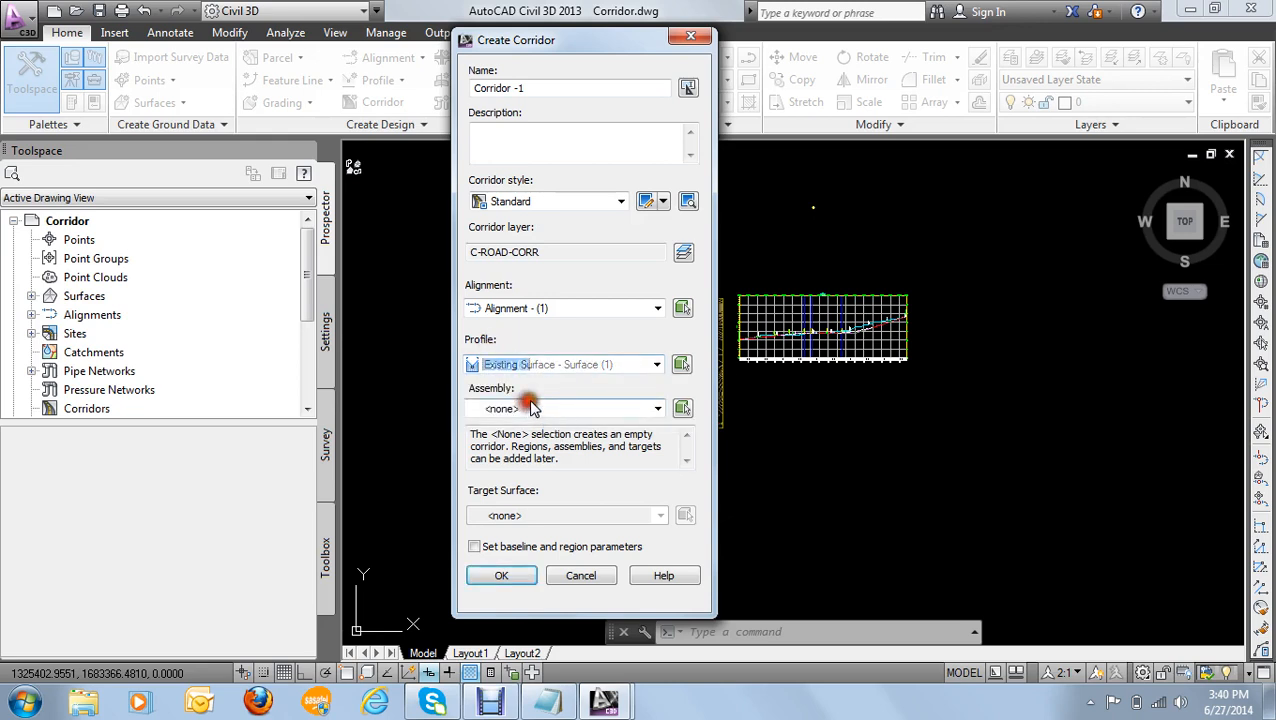
# Step: Assign Assembly - (1) and the target surface Existing Surface to the corridor, and proceed to its baseline and region parameters
pyautogui.click(568, 409)
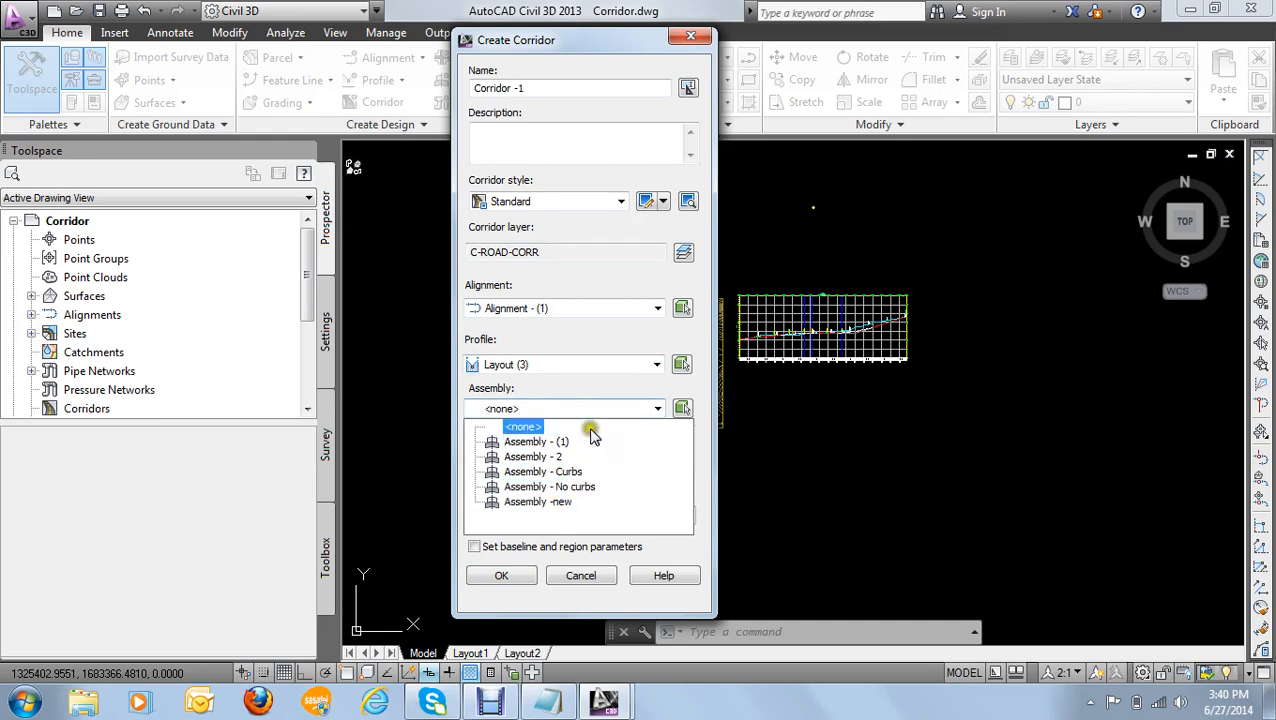
pyautogui.click(561, 443)
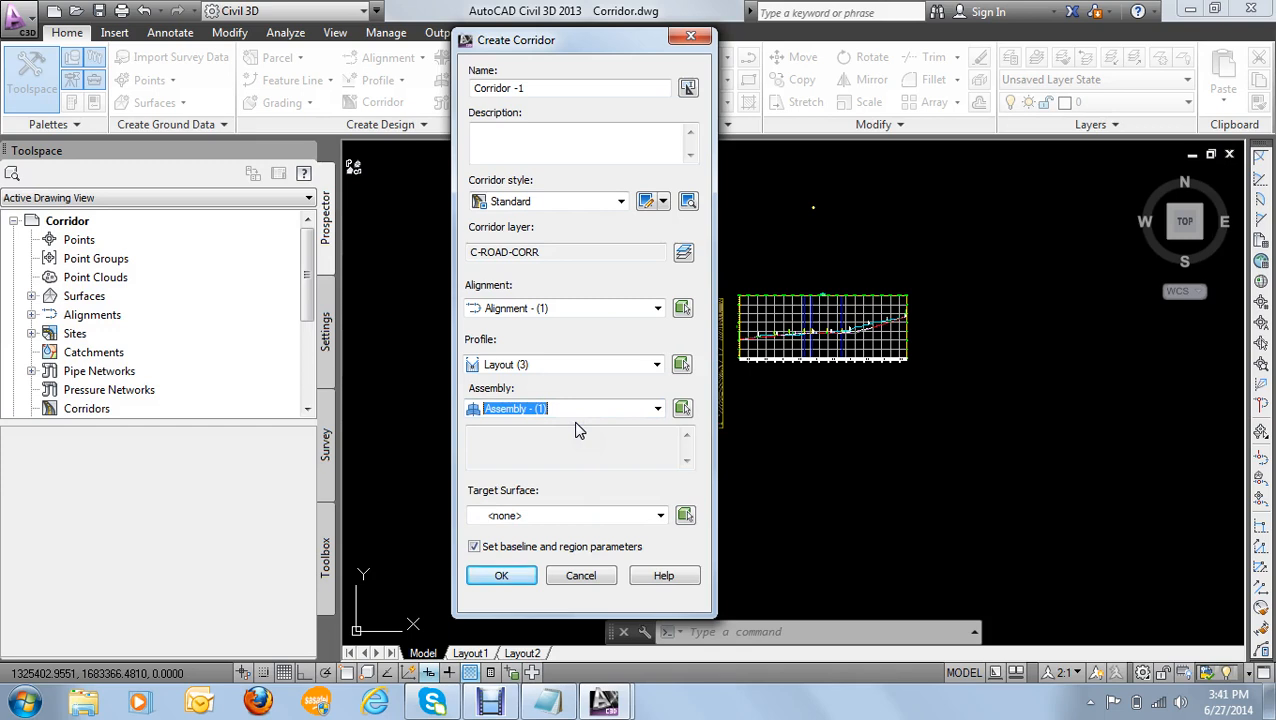
pyautogui.click(577, 429)
pyautogui.click(583, 429)
pyautogui.click(556, 516)
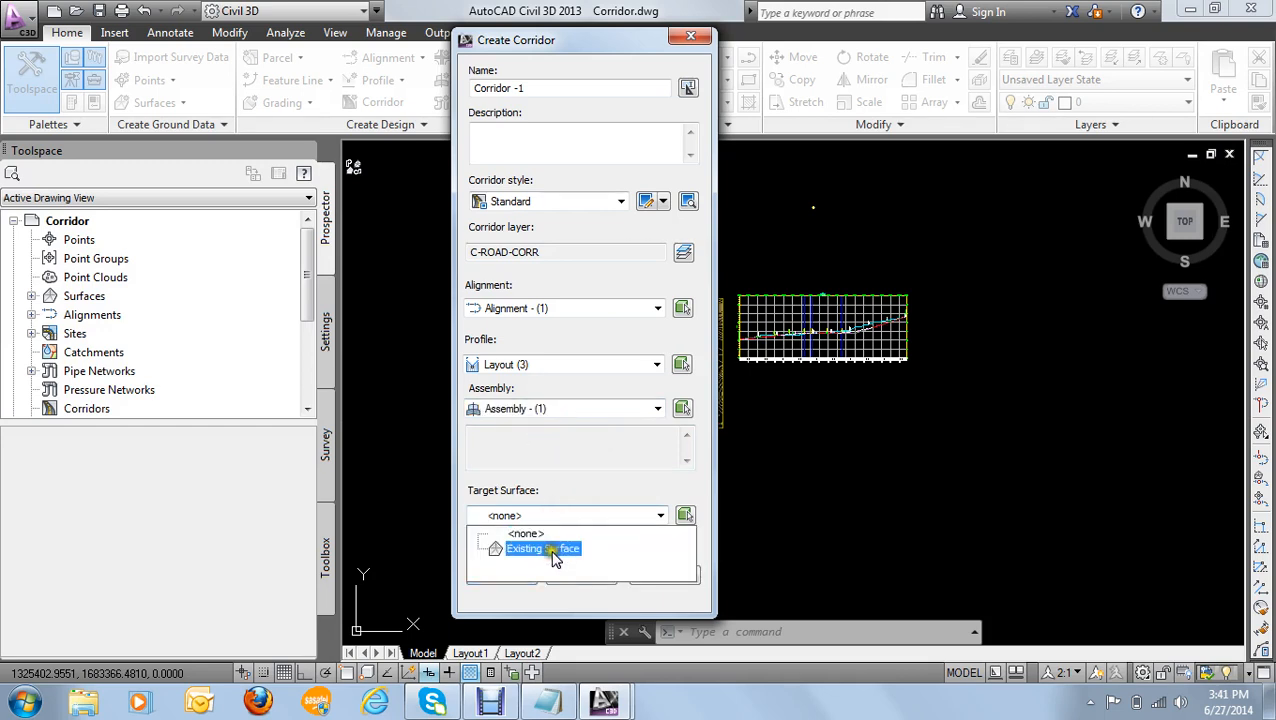
pyautogui.click(548, 549)
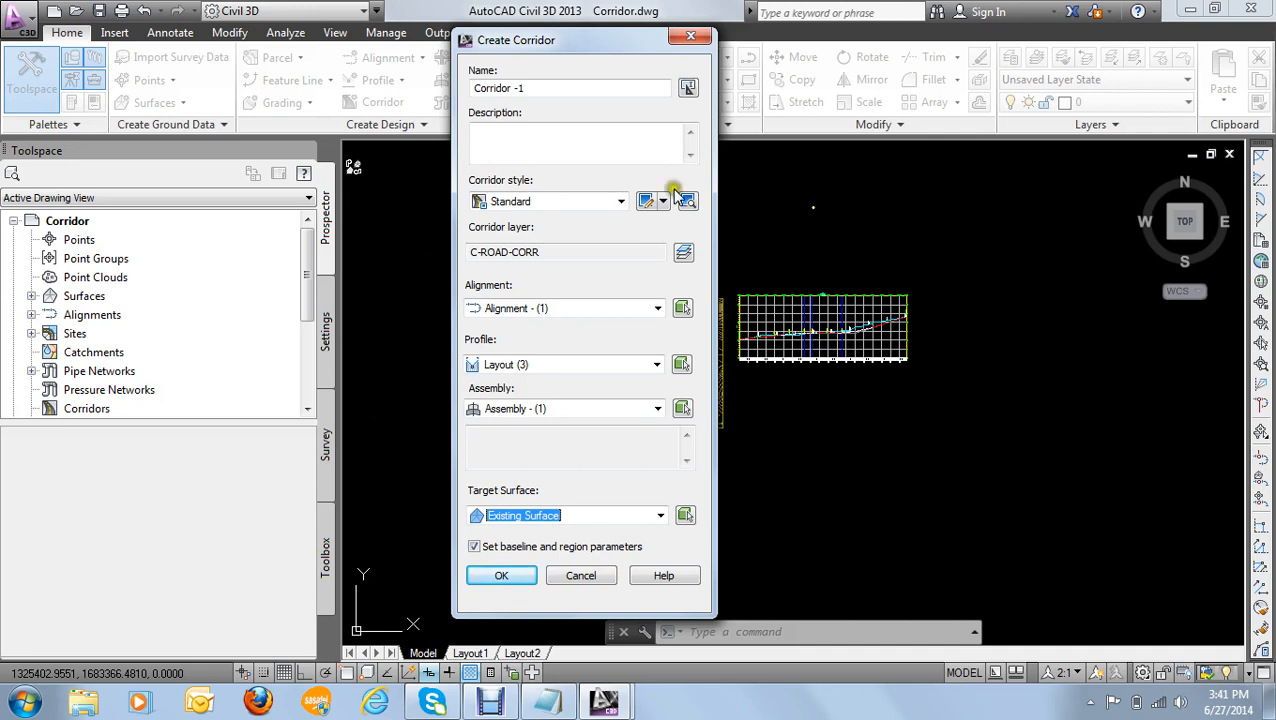
pyautogui.click(503, 577)
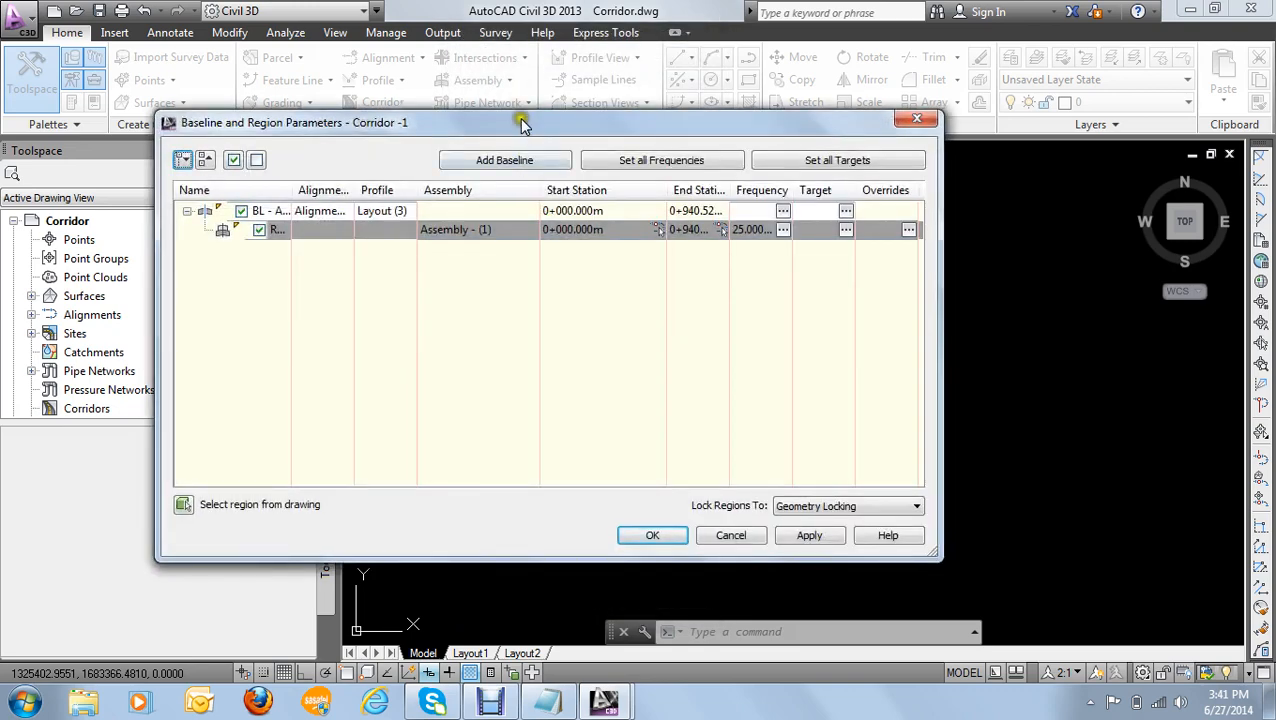
# Step: Map all surface targets of Corridor -1 to Existing Surface and accept the target mapping
pyautogui.moveTo(519, 118); pyautogui.dragTo(637, 71)
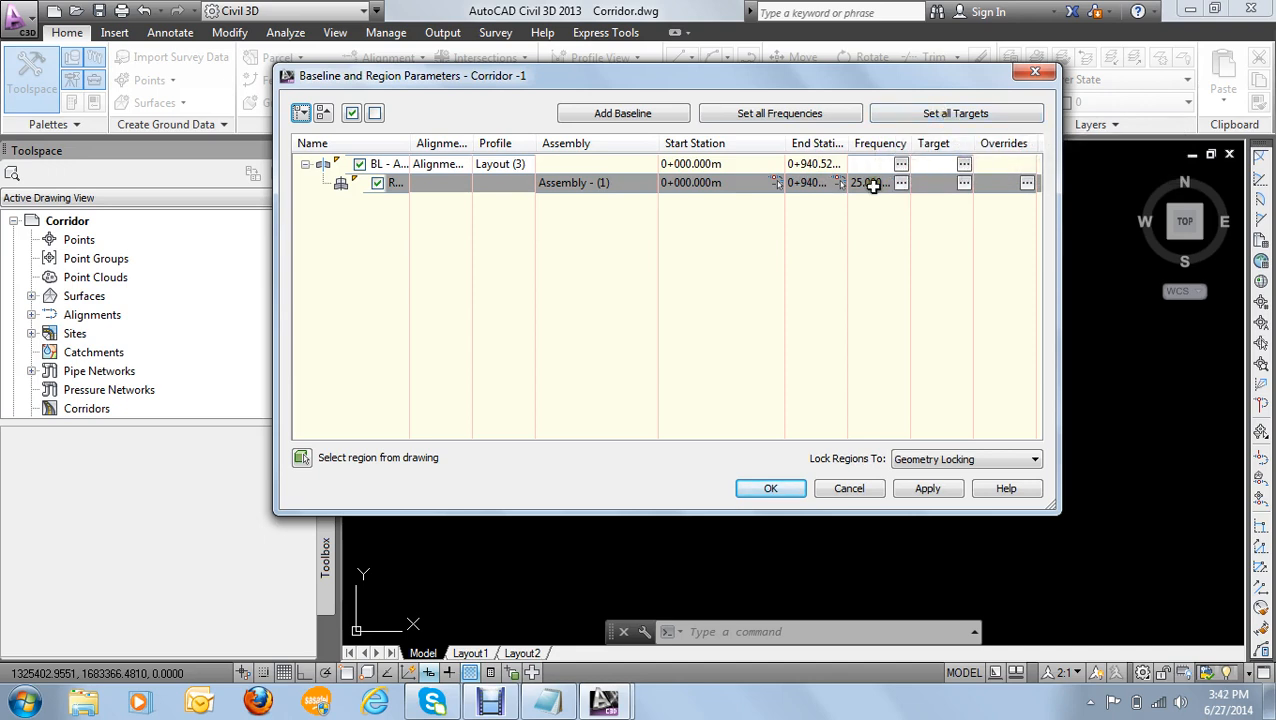
pyautogui.click(924, 116)
pyautogui.click(593, 272)
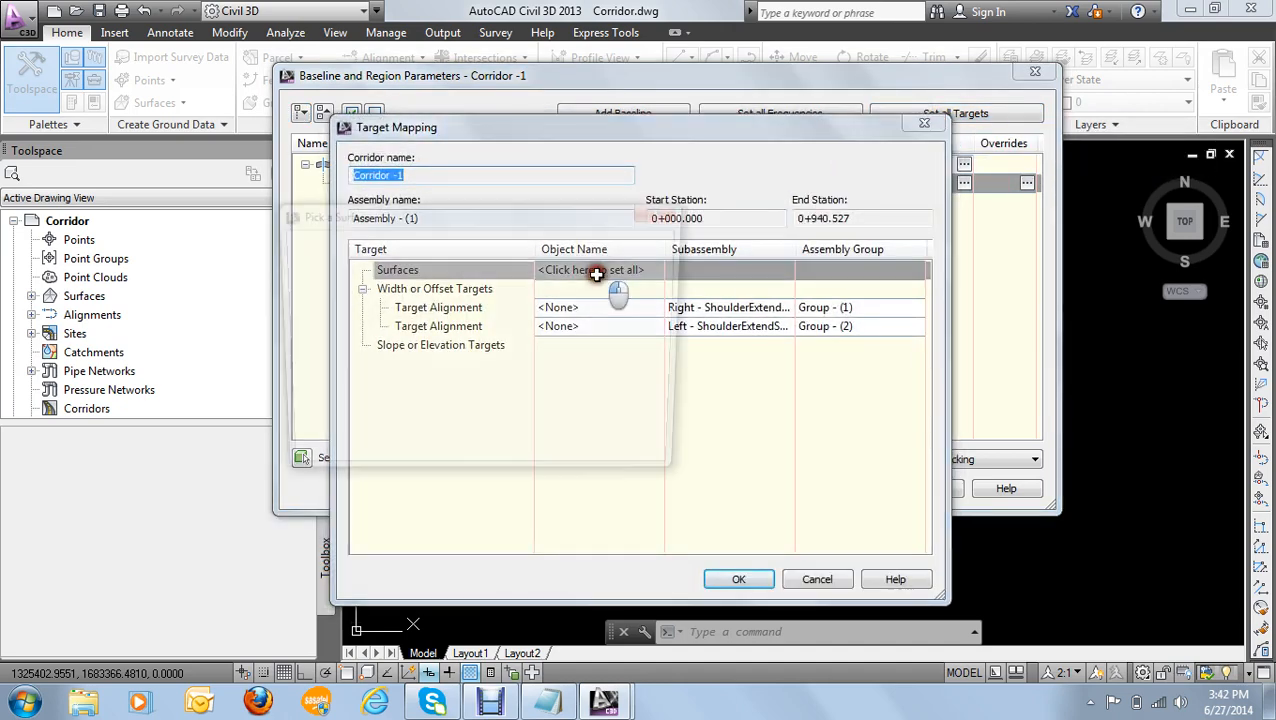
pyautogui.click(358, 294)
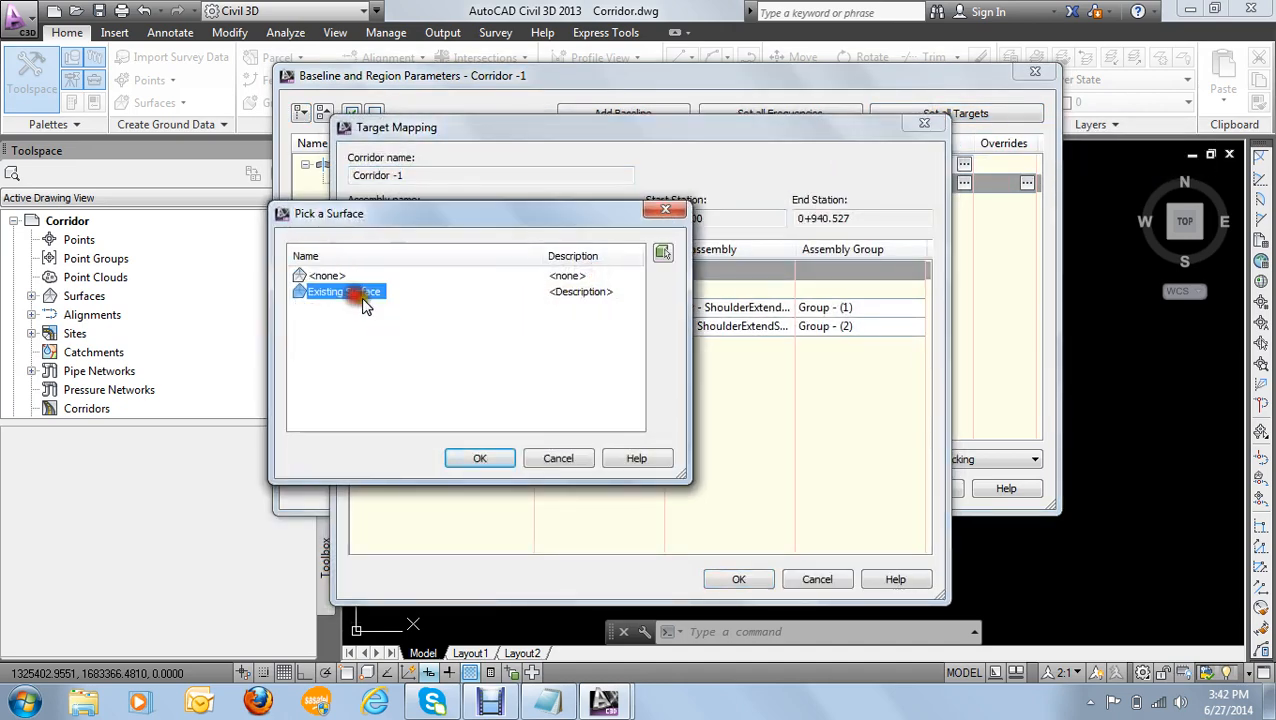
pyautogui.click(472, 458)
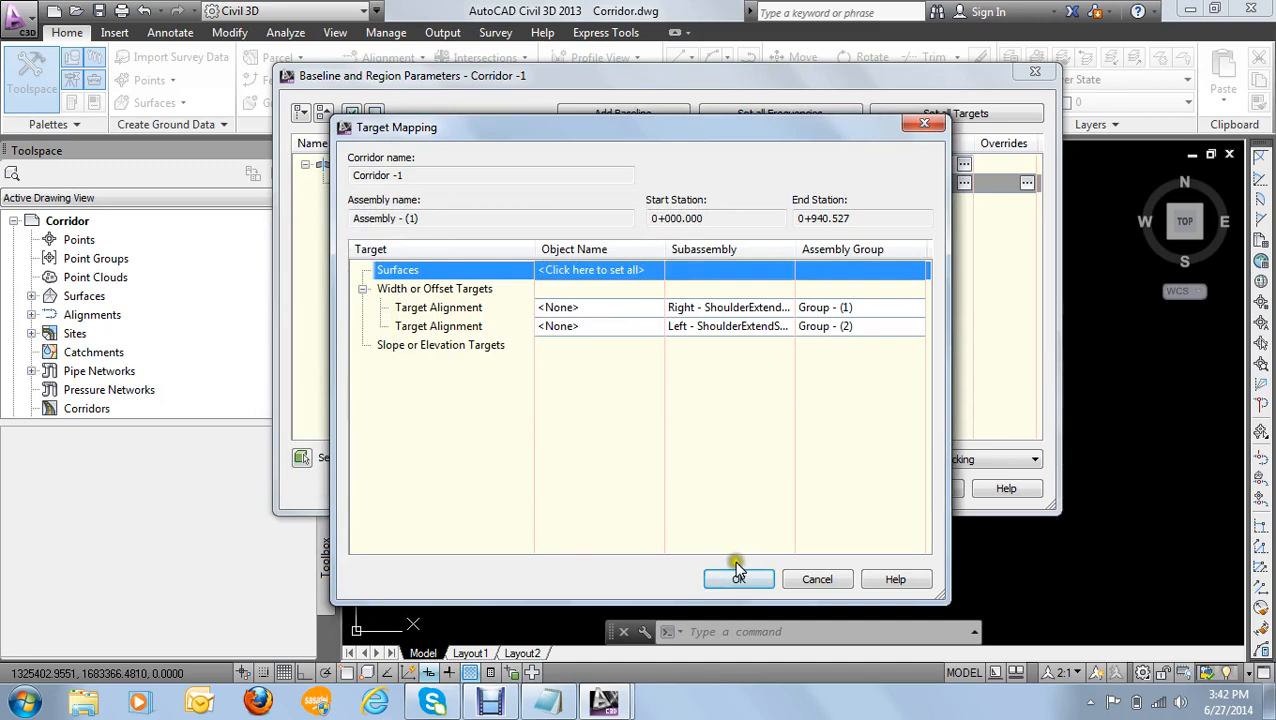
pyautogui.click(736, 581)
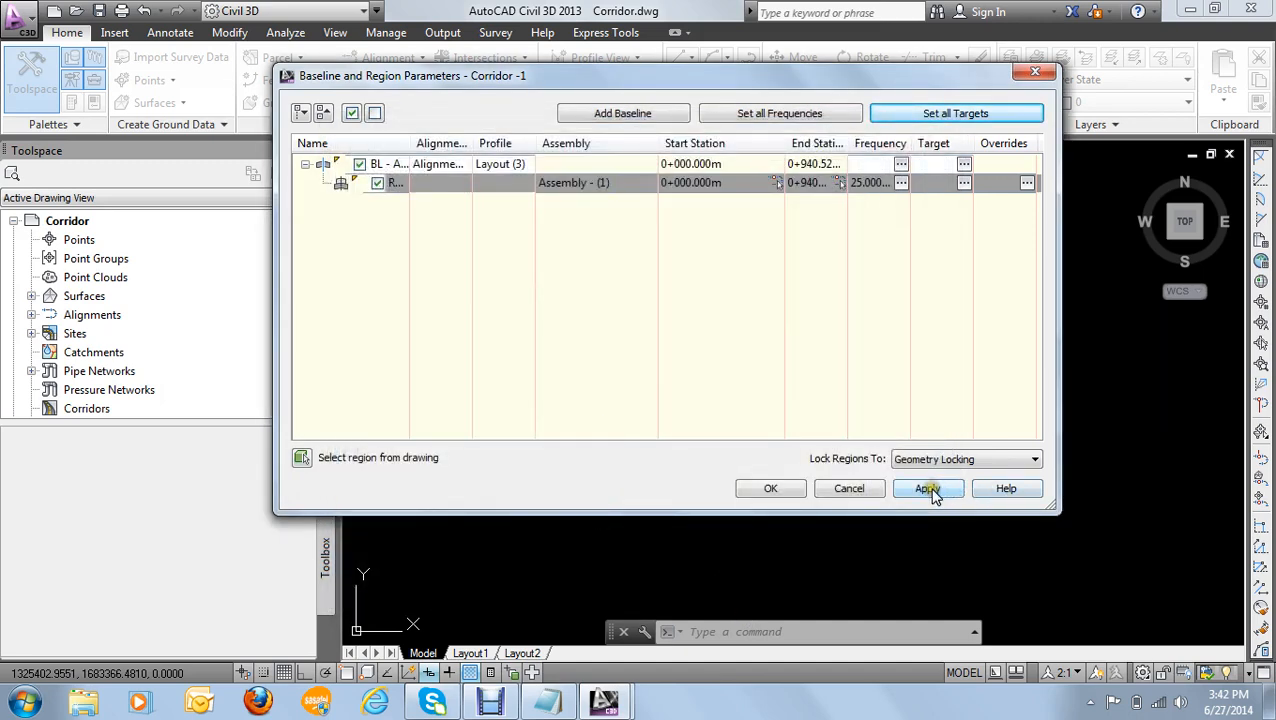
# Step: Apply the baseline and region parameters, rebuild the corridor and accept the settings
pyautogui.click(928, 490)
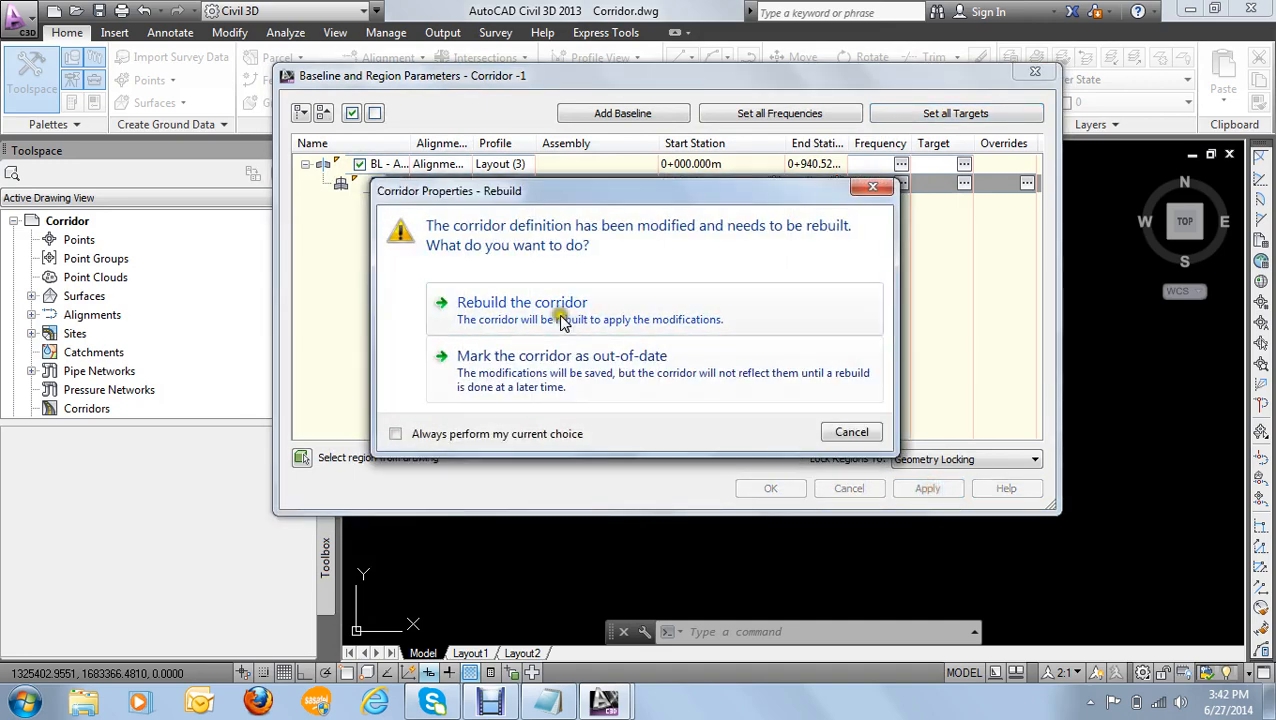
pyautogui.click(560, 320)
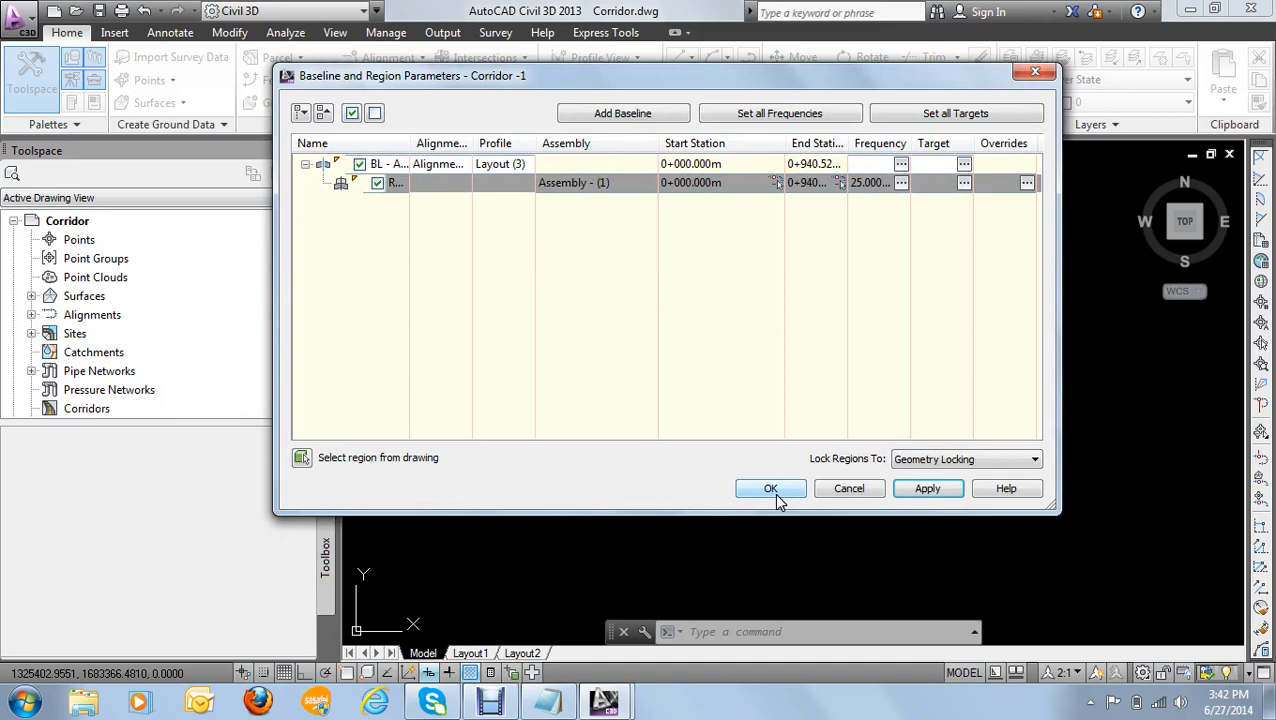
pyautogui.click(775, 492)
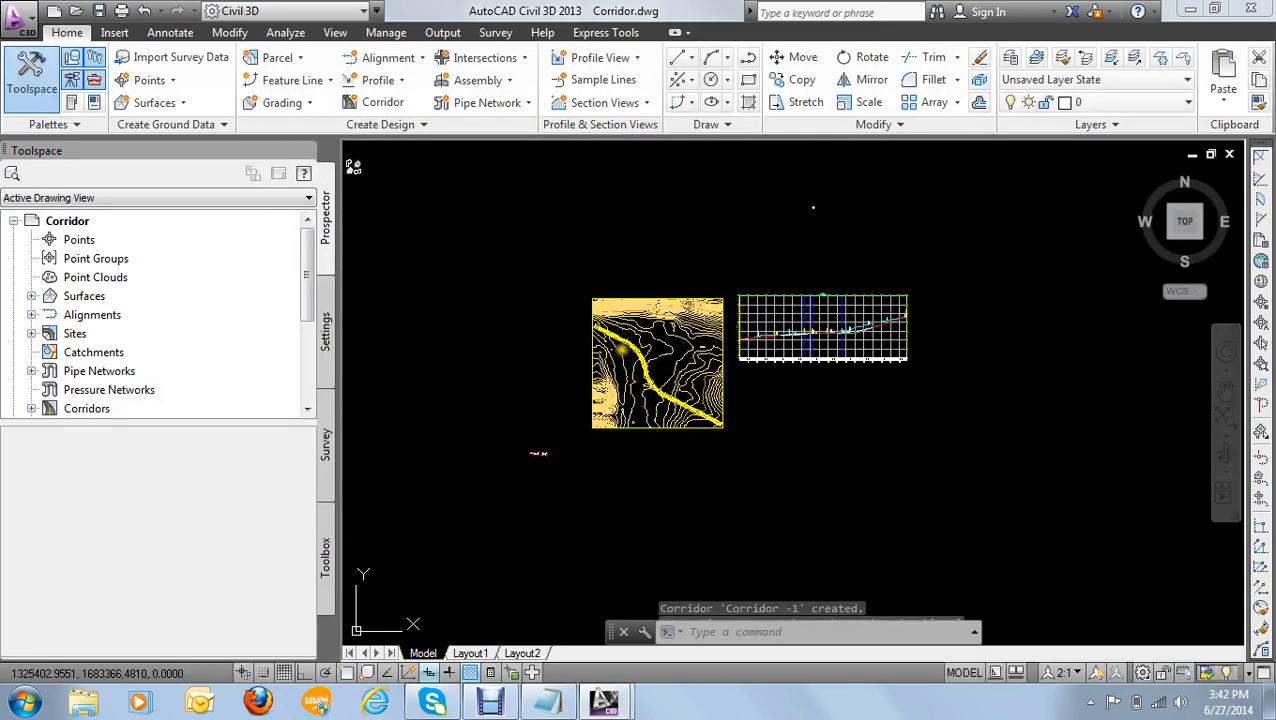
# Step: Examine the created corridor in plan, from its start station through the curves along the alignment
pyautogui.scroll(6, 617, 337)
pyautogui.scroll(4, 617, 337)
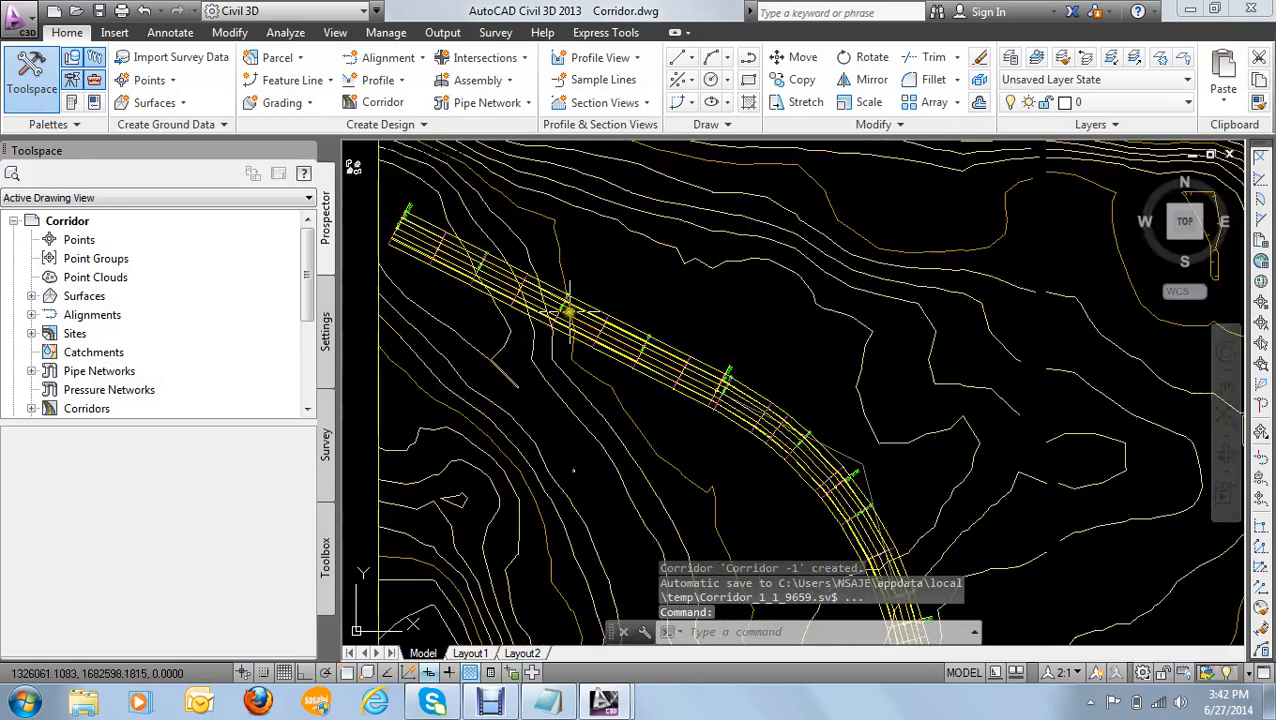
pyautogui.scroll(5, 545, 245)
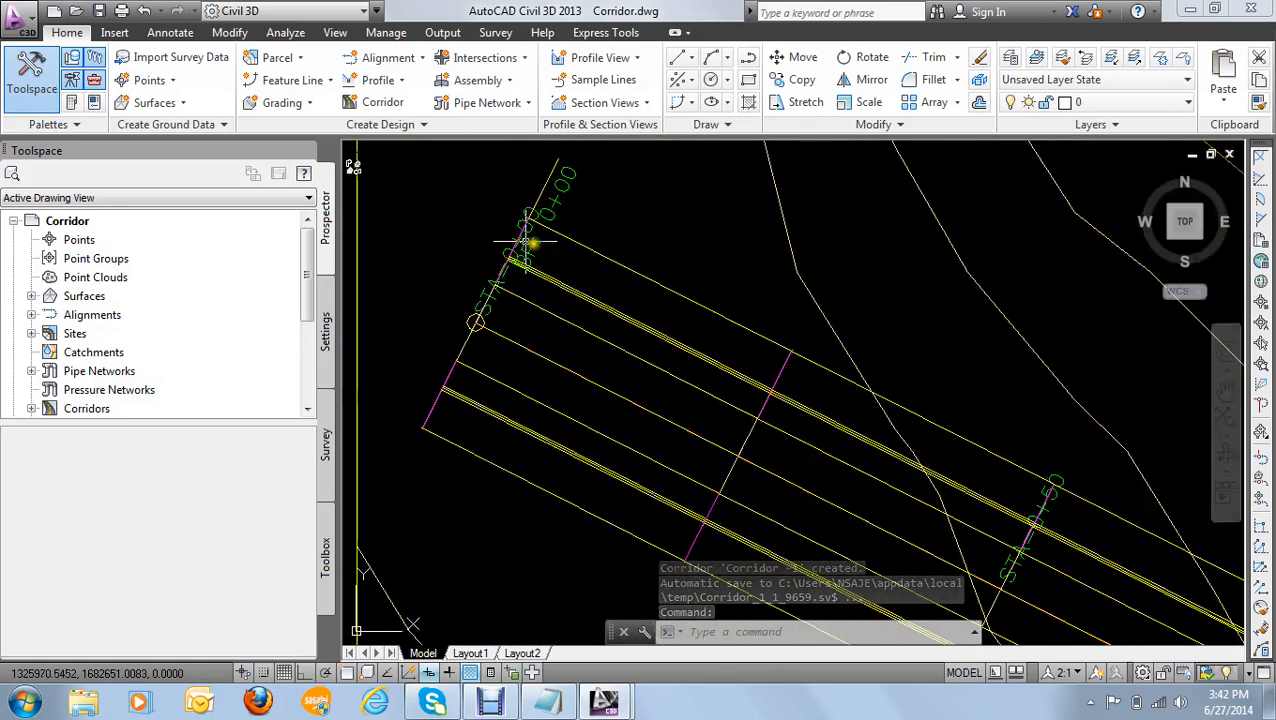
pyautogui.scroll(-5, 545, 234)
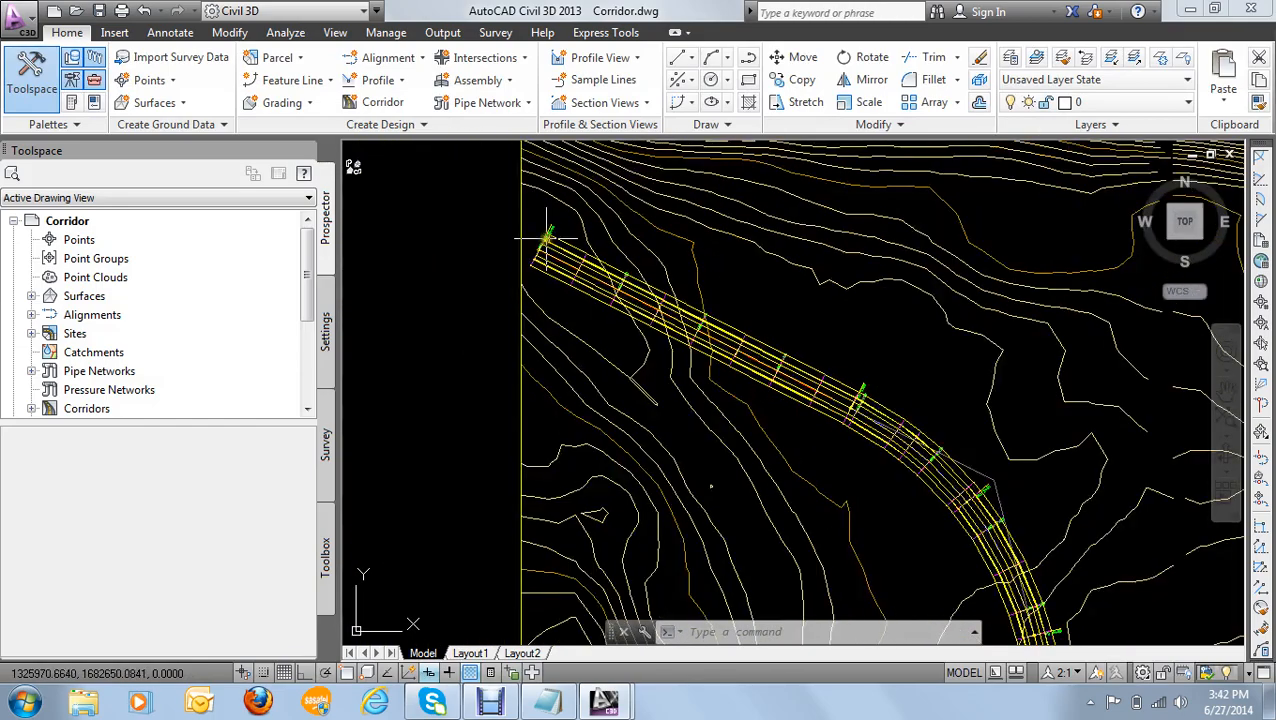
pyautogui.scroll(5, 630, 302)
pyautogui.scroll(-5, 630, 302)
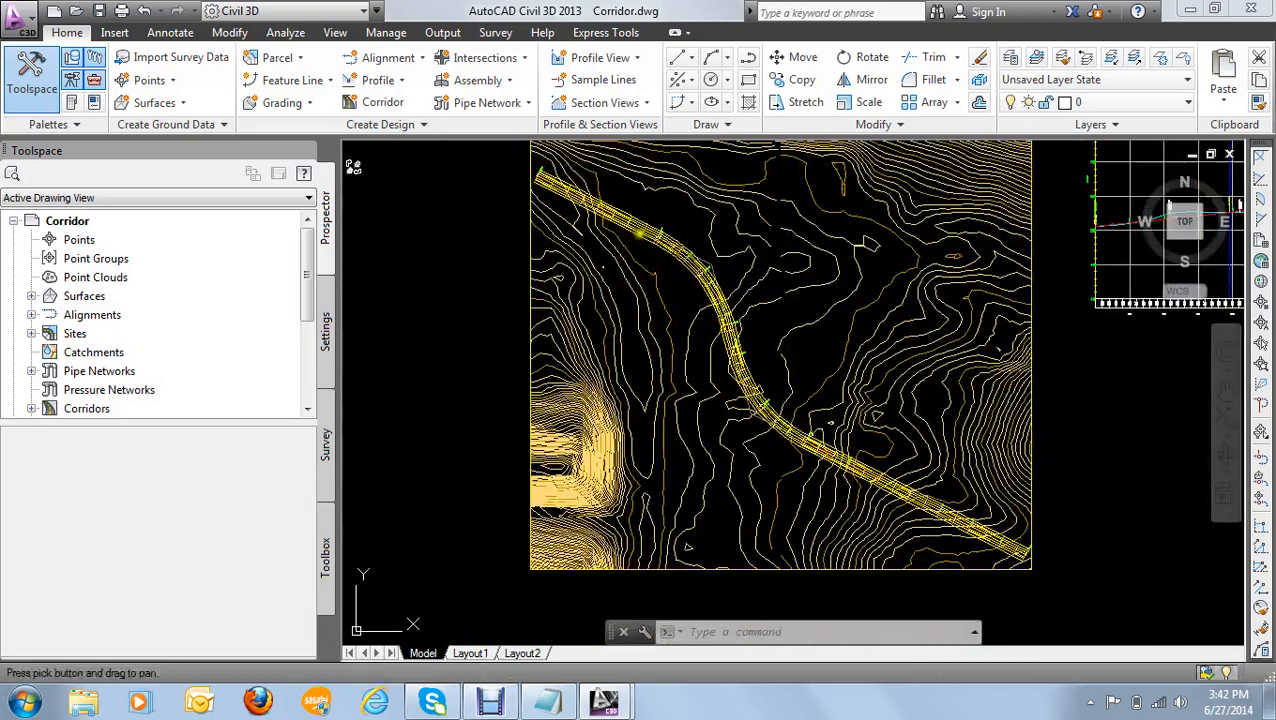
pyautogui.scroll(5, 729, 353)
pyautogui.scroll(-5, 751, 434)
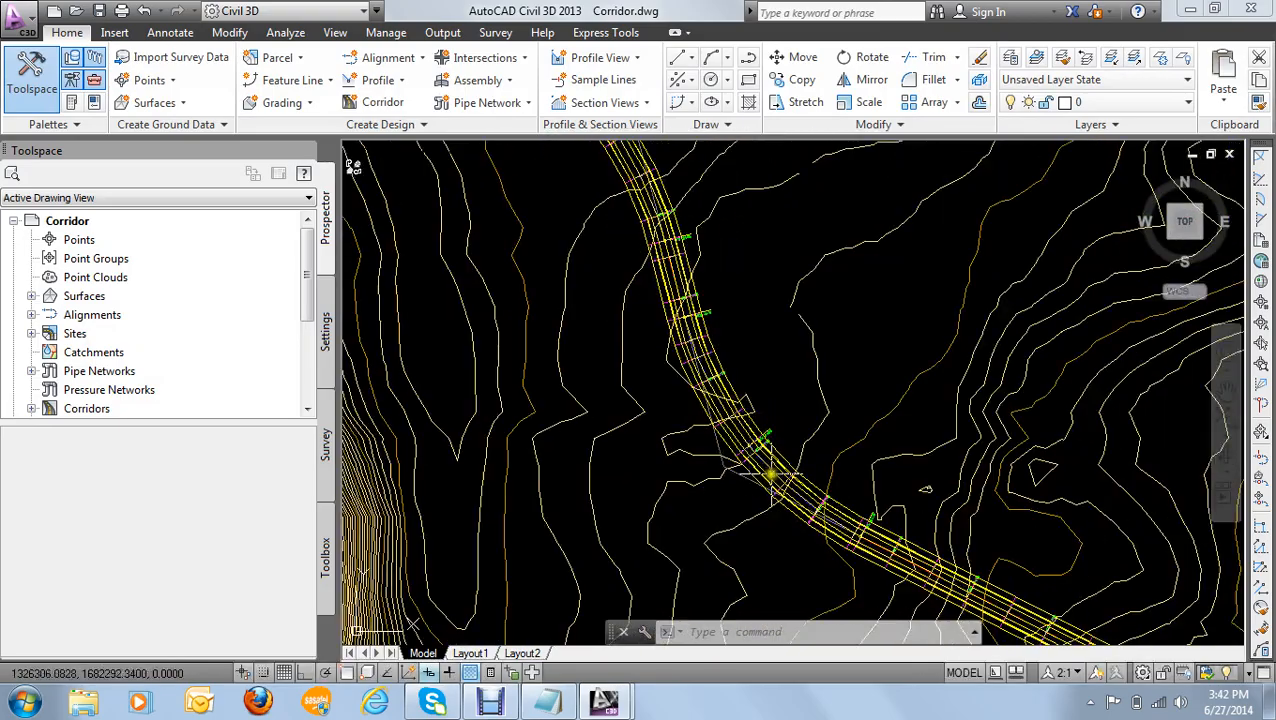
# Step: Examine Corridor -1 in plan along its lower curve and final straight to the surface boundary
pyautogui.scroll(5, 992, 515)
pyautogui.scroll(3, 732, 461)
pyautogui.scroll(-5, 601, 373)
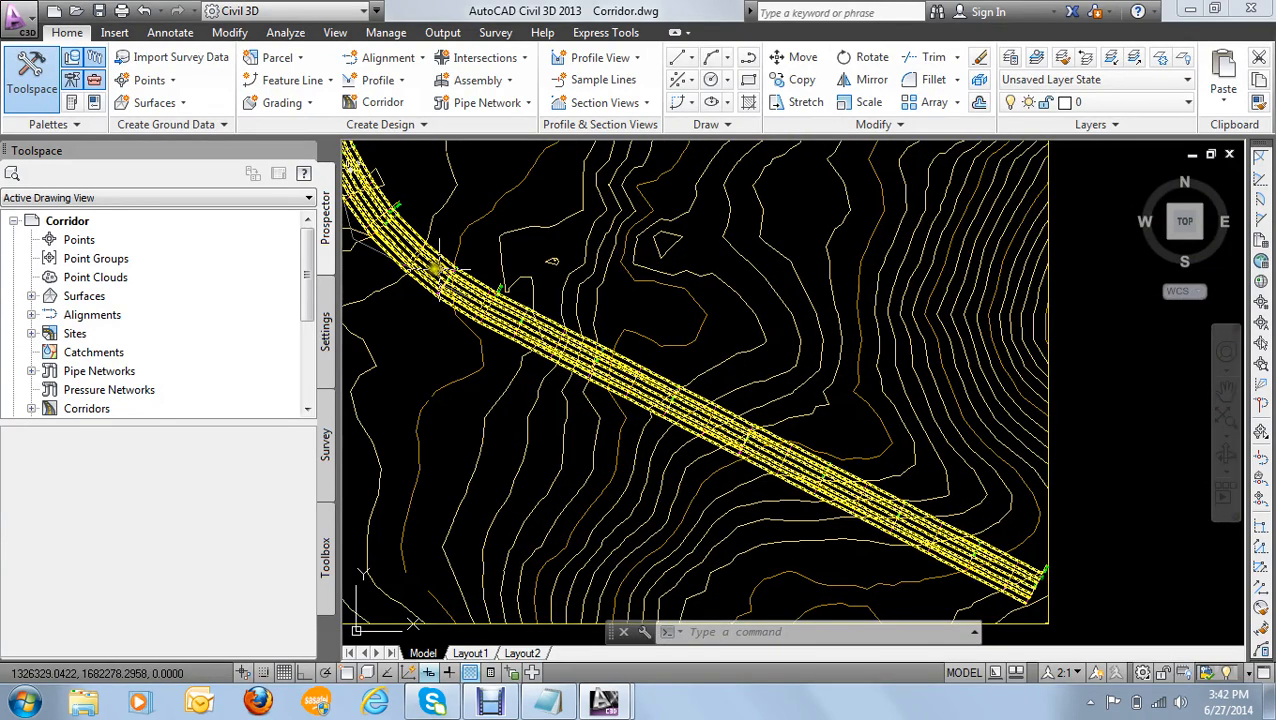
pyautogui.moveTo(432, 265)
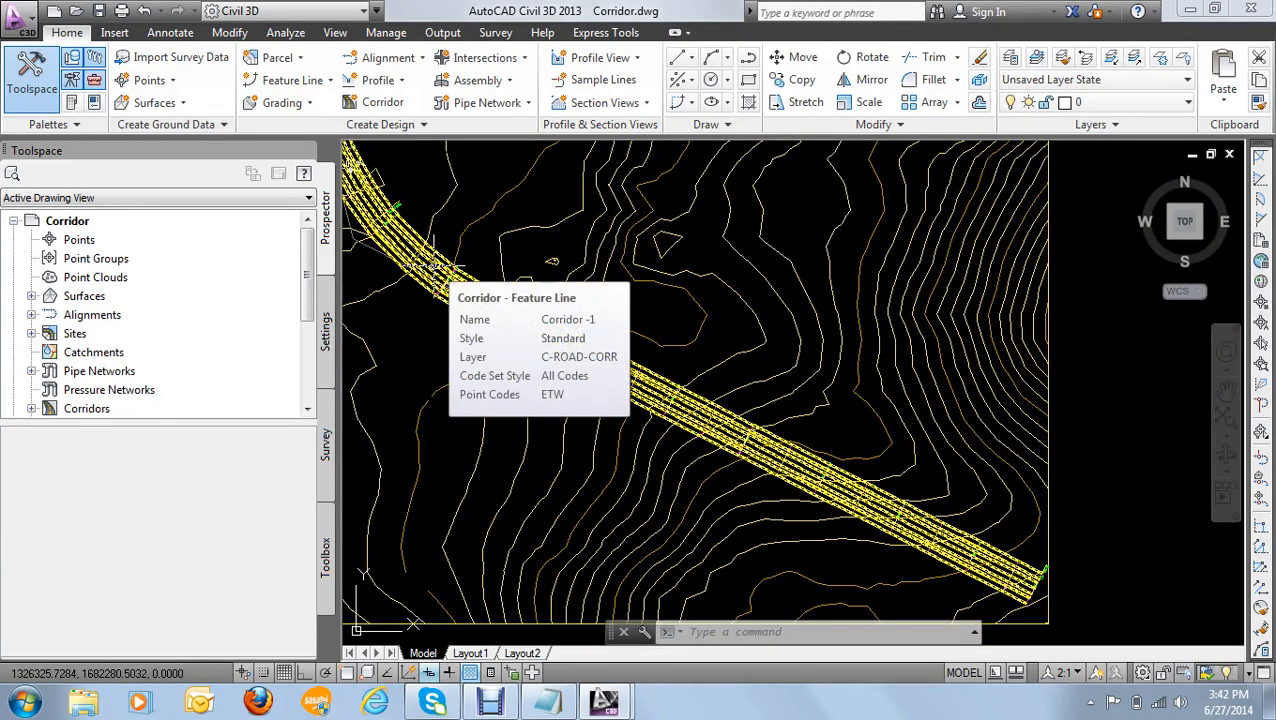
pyautogui.scroll(-3, 432, 265)
pyautogui.scroll(2, 478, 313)
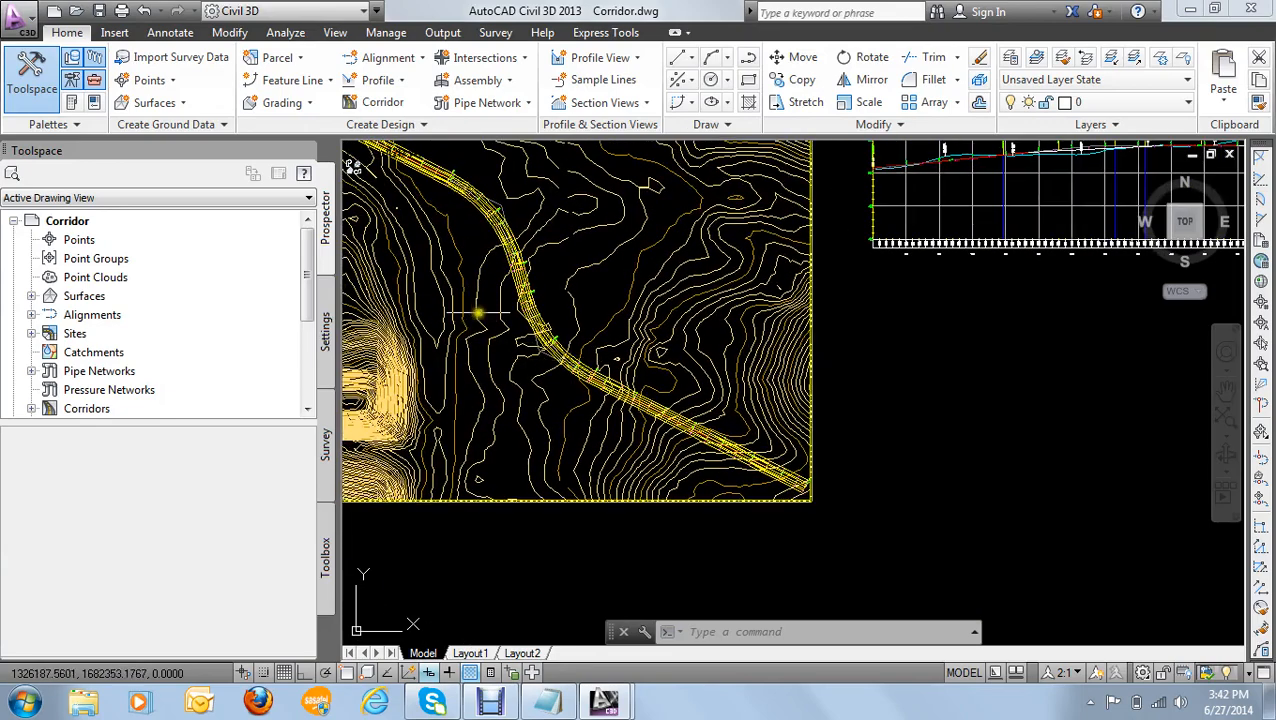
pyautogui.scroll(5, 478, 313)
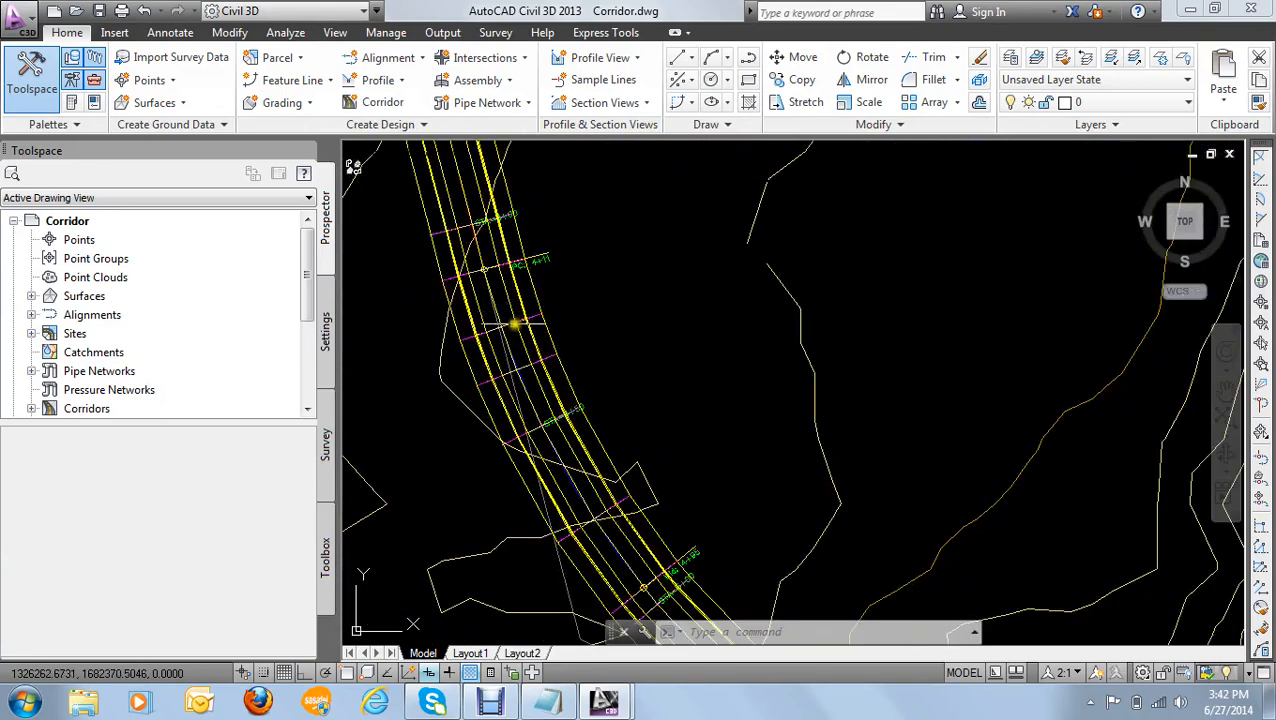
# Step: Send Corridor -1 to the back of the display order and deselect it
pyautogui.moveTo(513, 309)
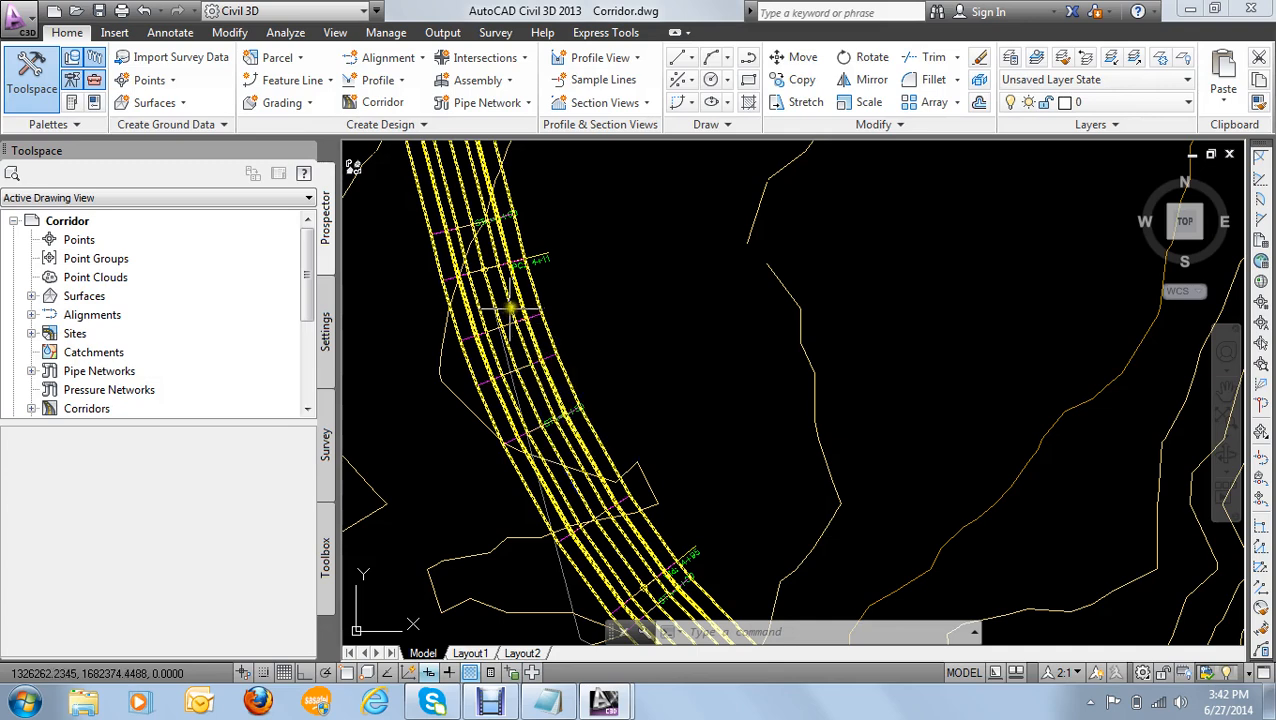
pyautogui.click(511, 308)
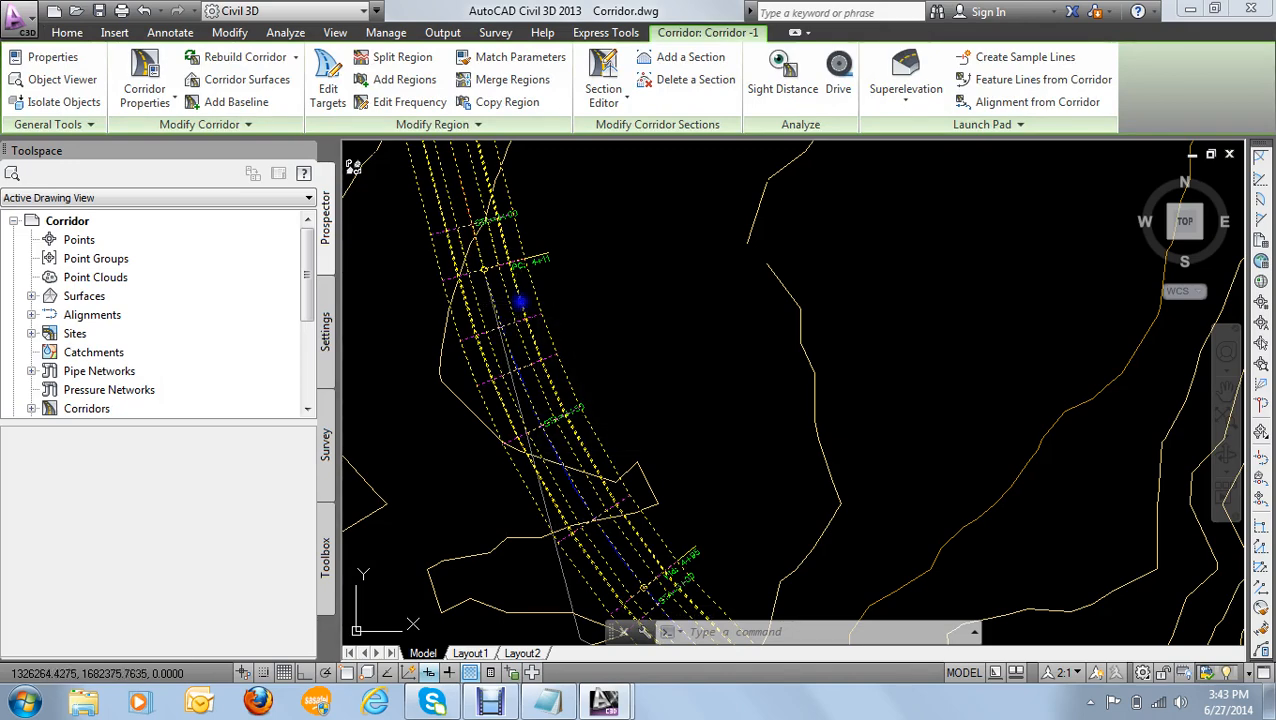
pyautogui.rightClick(520, 300)
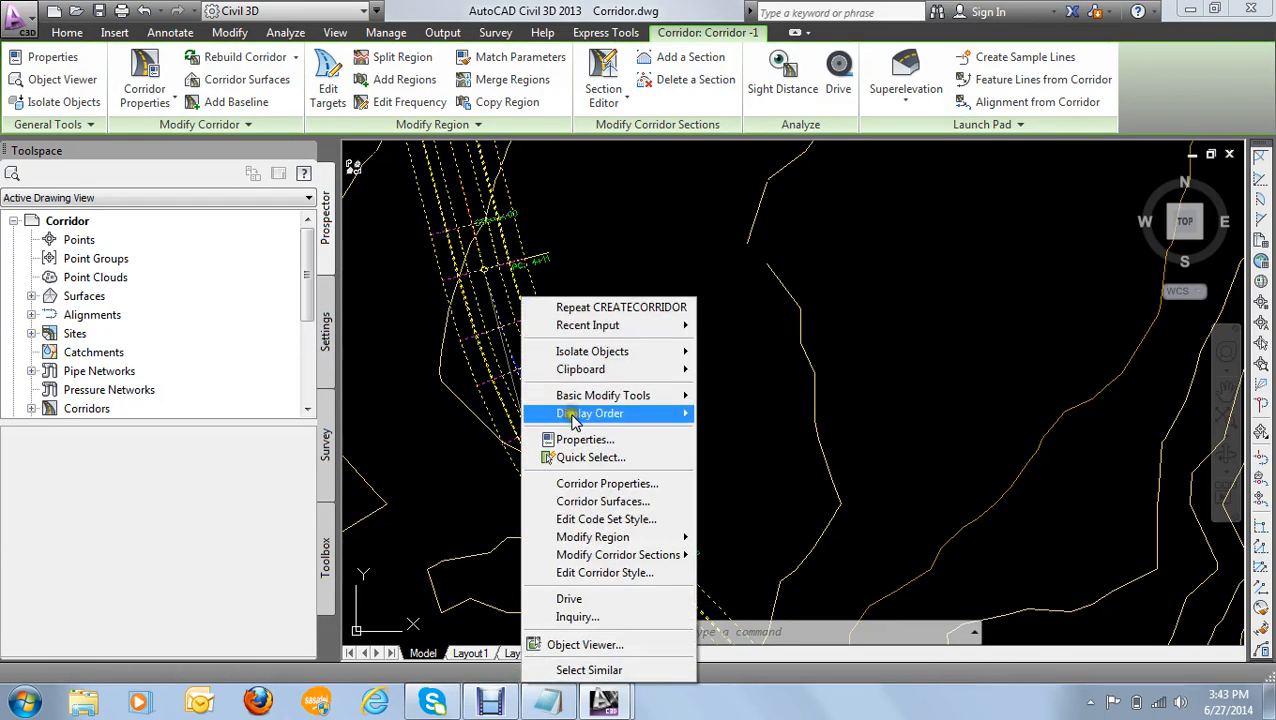
pyautogui.moveTo(575, 421)
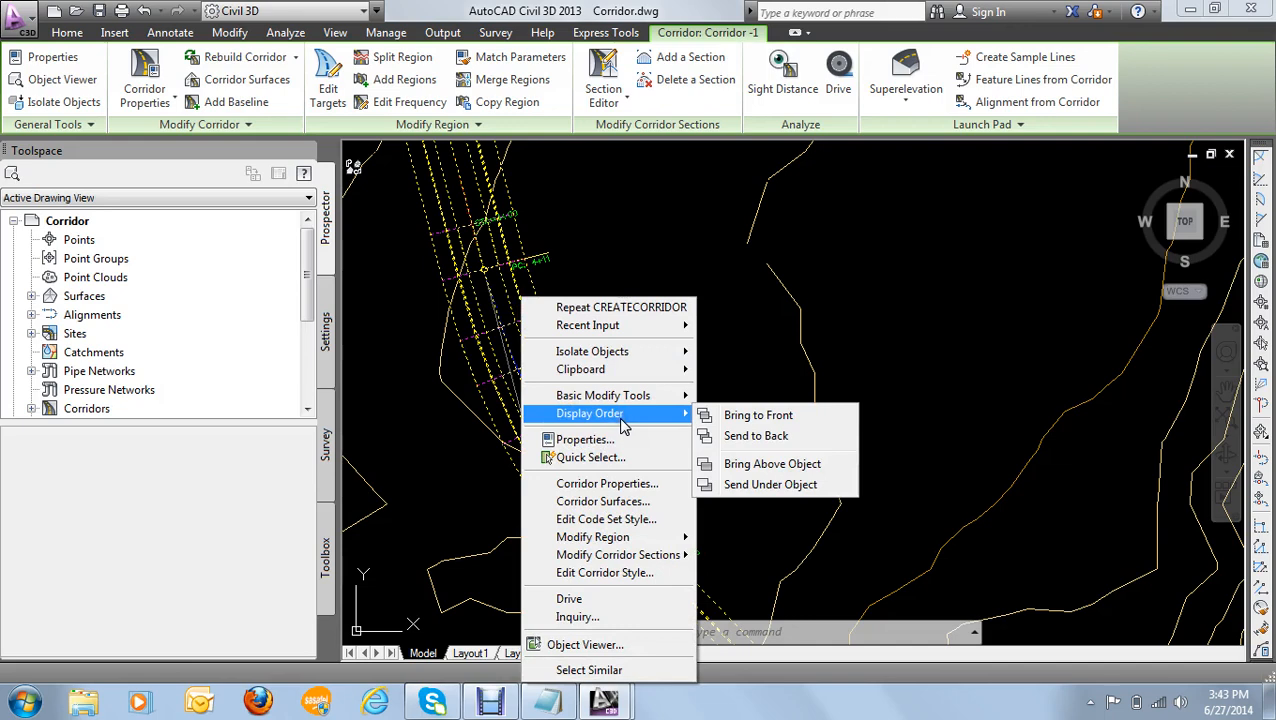
pyautogui.click(748, 436)
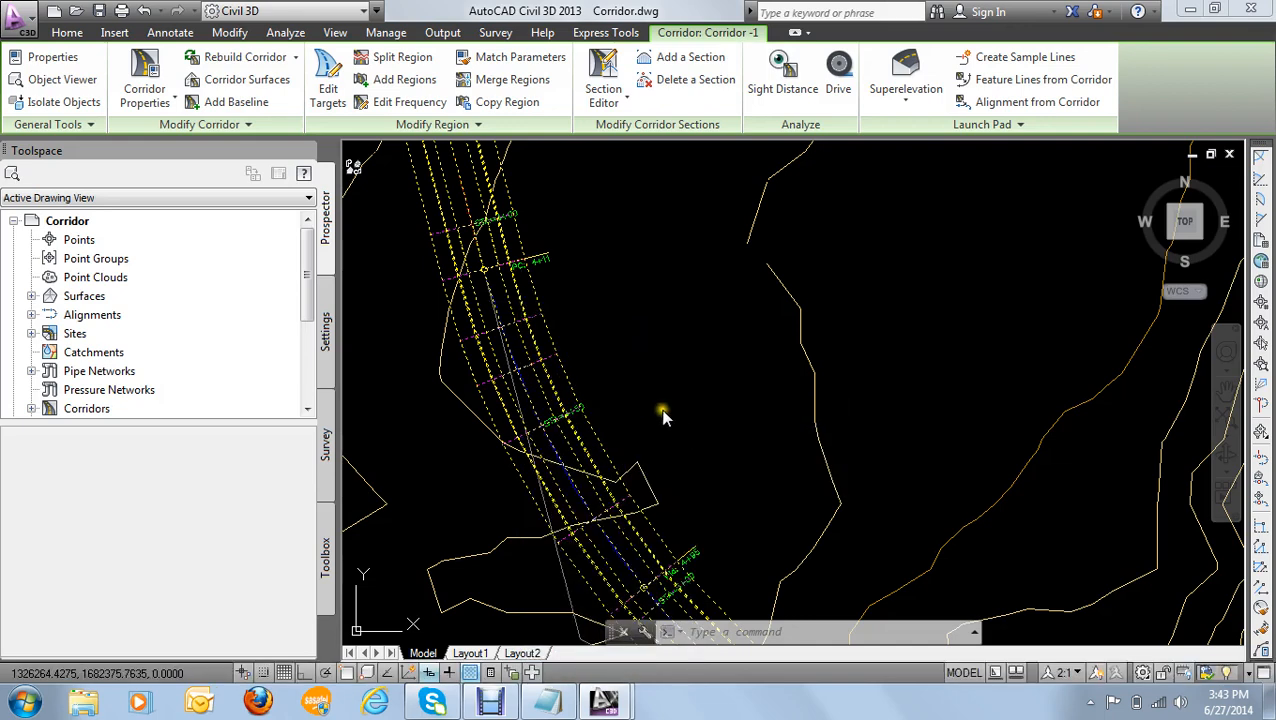
pyautogui.press('Escape')
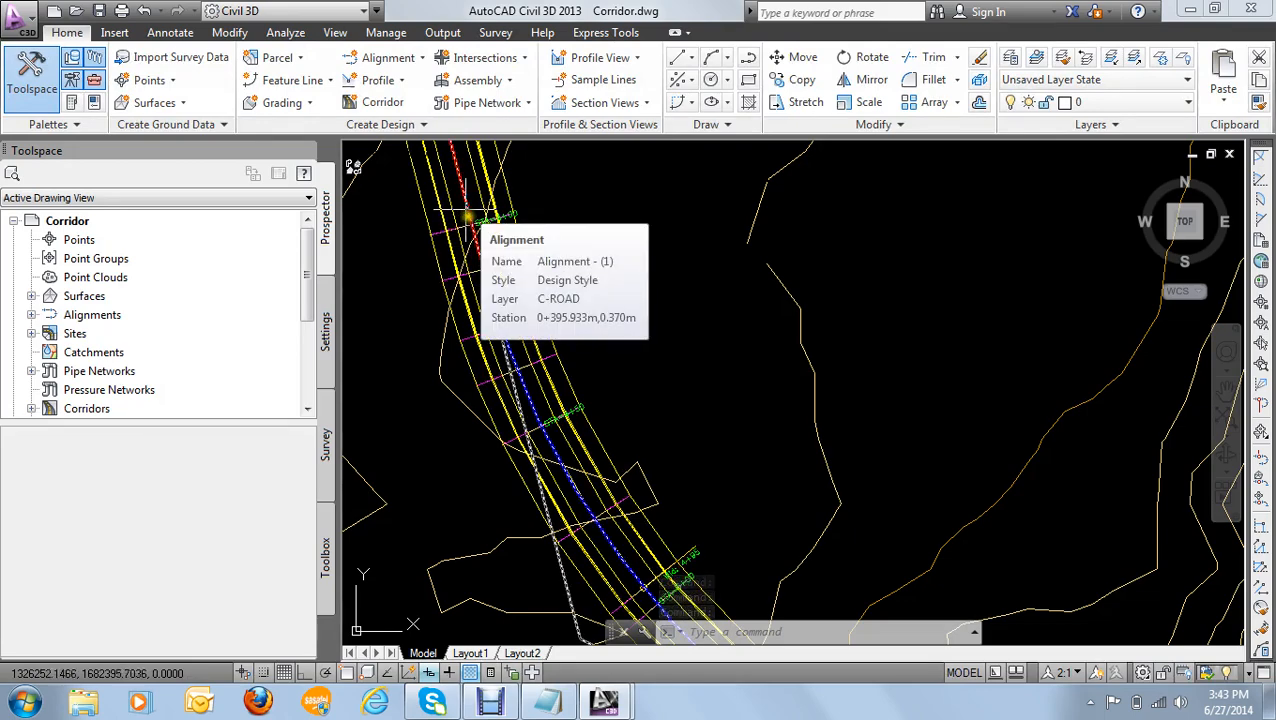
# Step: Examine the alignment against the corridor in plan, closely around the upper curve and the straight after it
pyautogui.scroll(-5, 481, 244)
pyautogui.scroll(8, 481, 244)
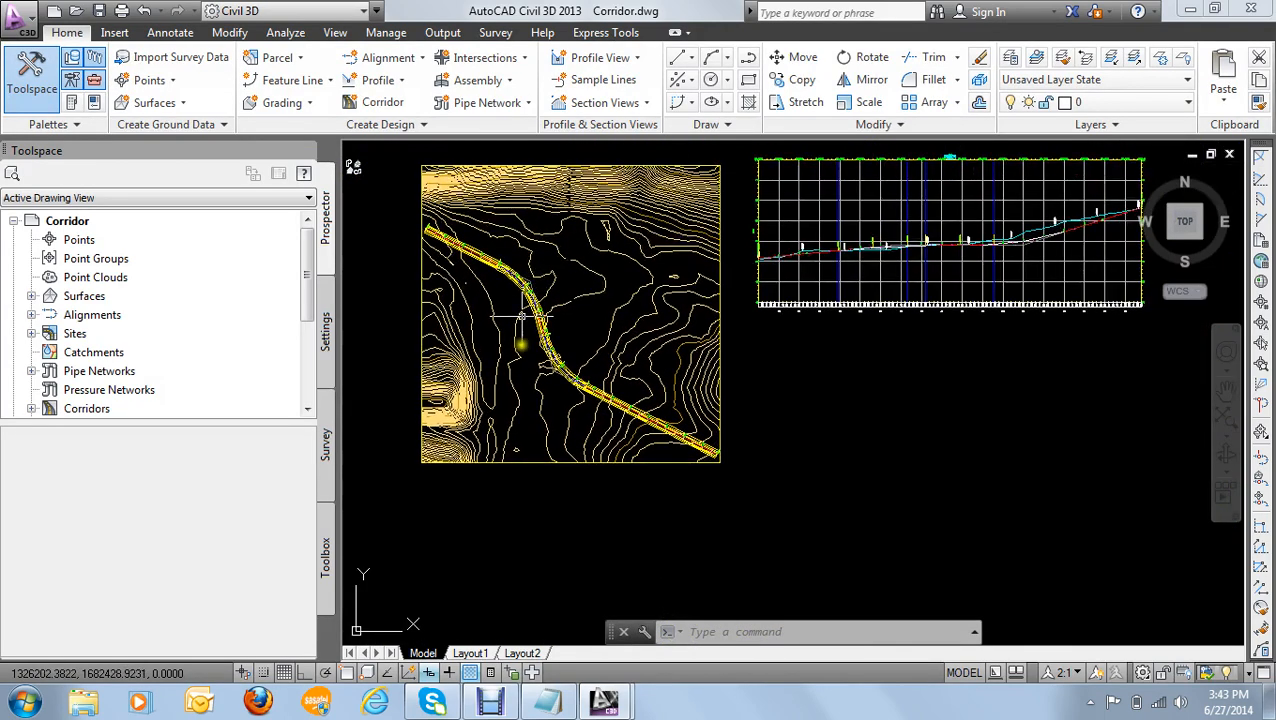
pyautogui.scroll(-4, 621, 236)
pyautogui.moveTo(621, 236); pyautogui.dragTo(621, 436, button='middle')
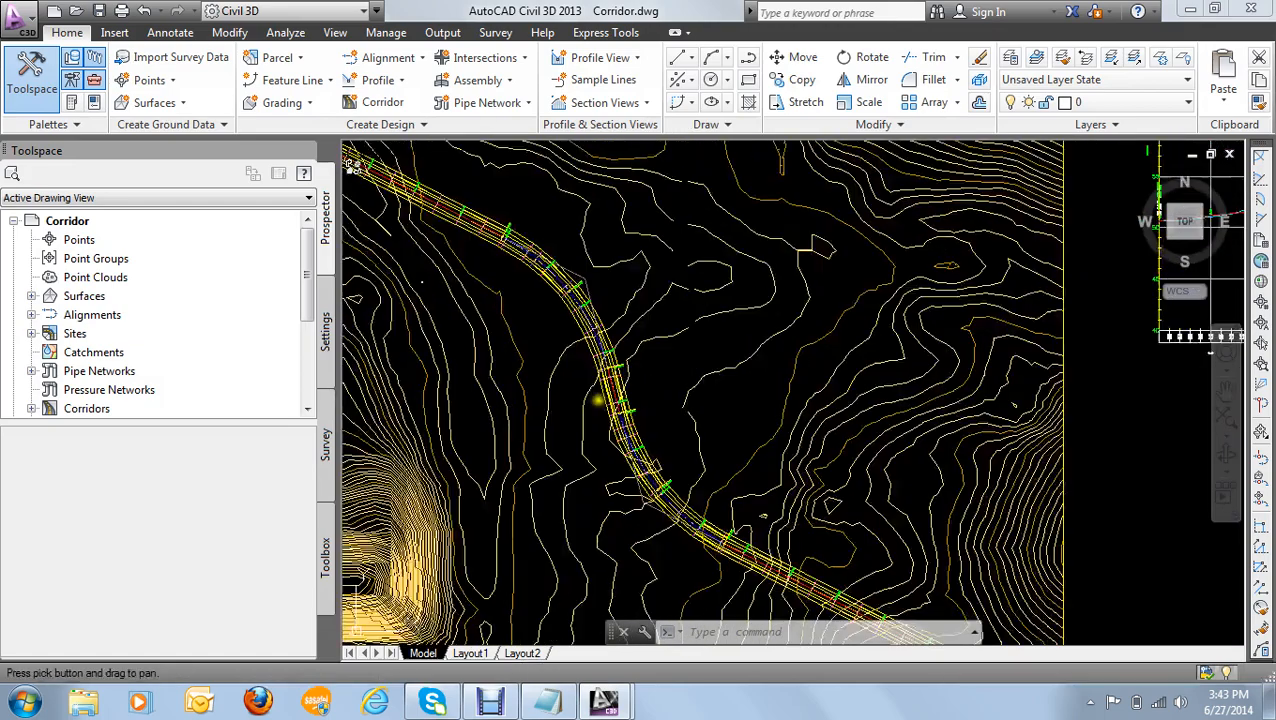
pyautogui.scroll(3, 519, 272)
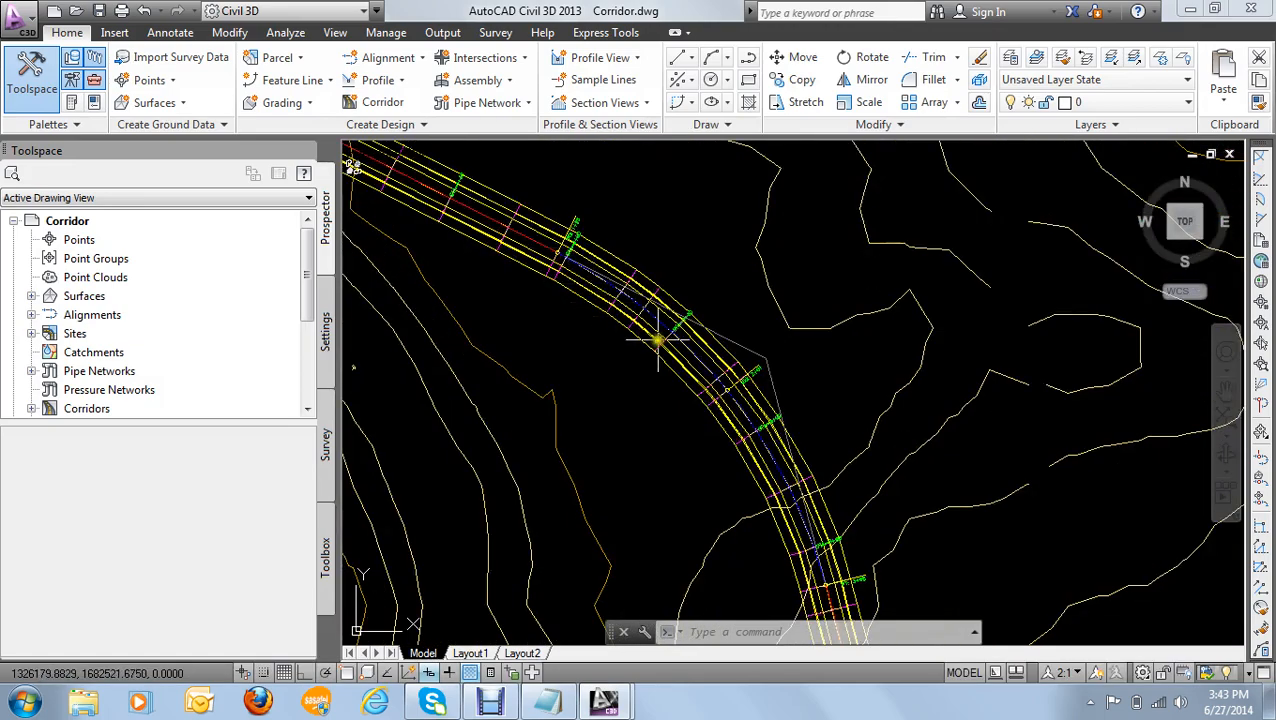
pyautogui.scroll(-4, 658, 340)
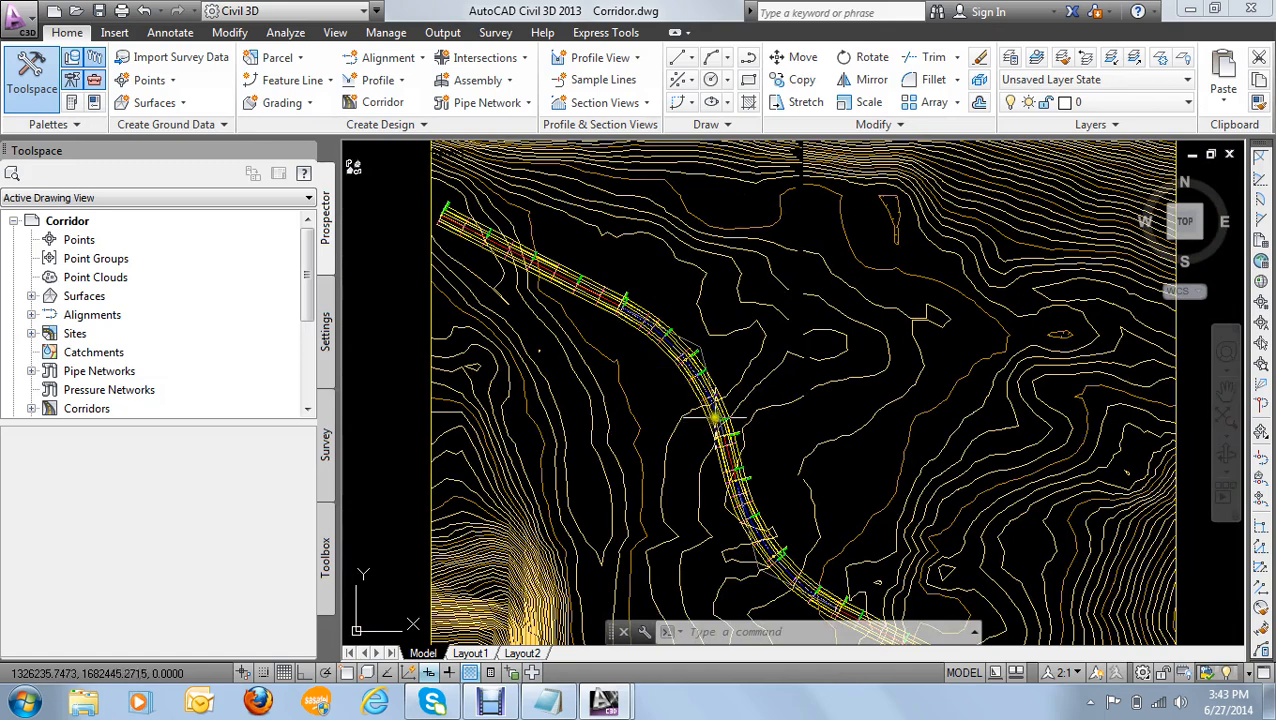
pyautogui.scroll(3, 697, 396)
pyautogui.scroll(2, 637, 354)
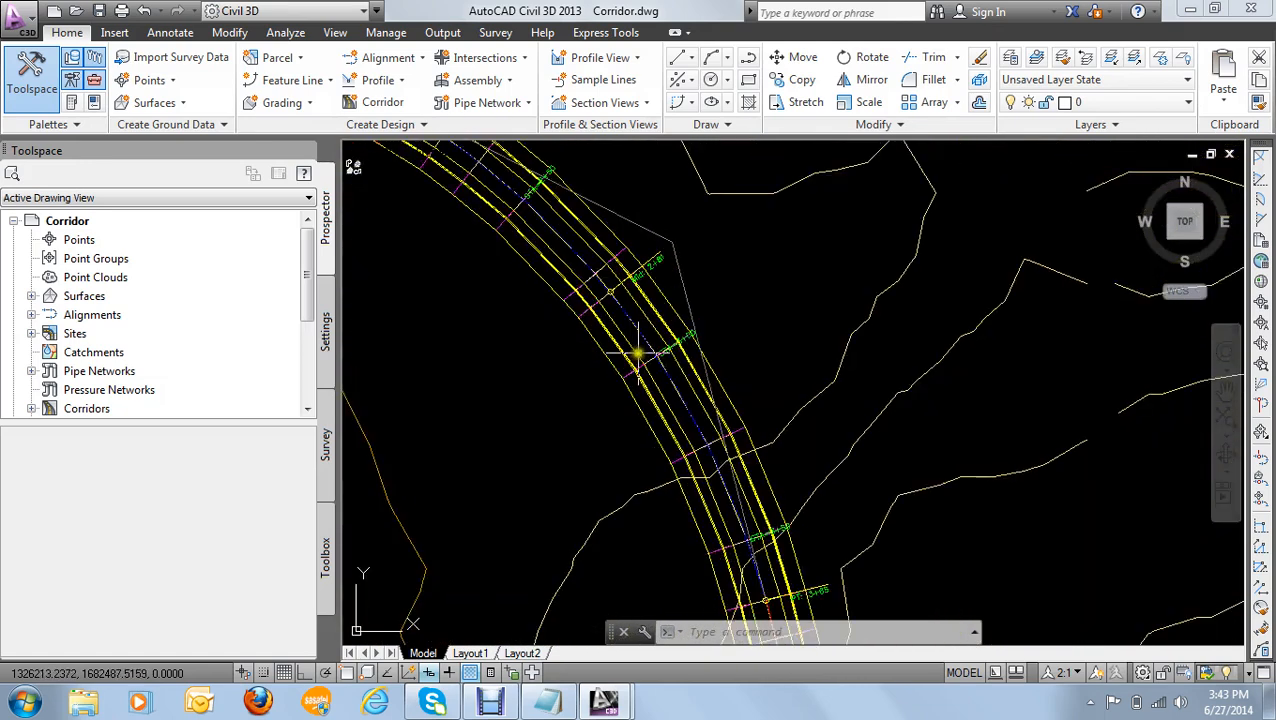
pyautogui.scroll(-2, 640, 352)
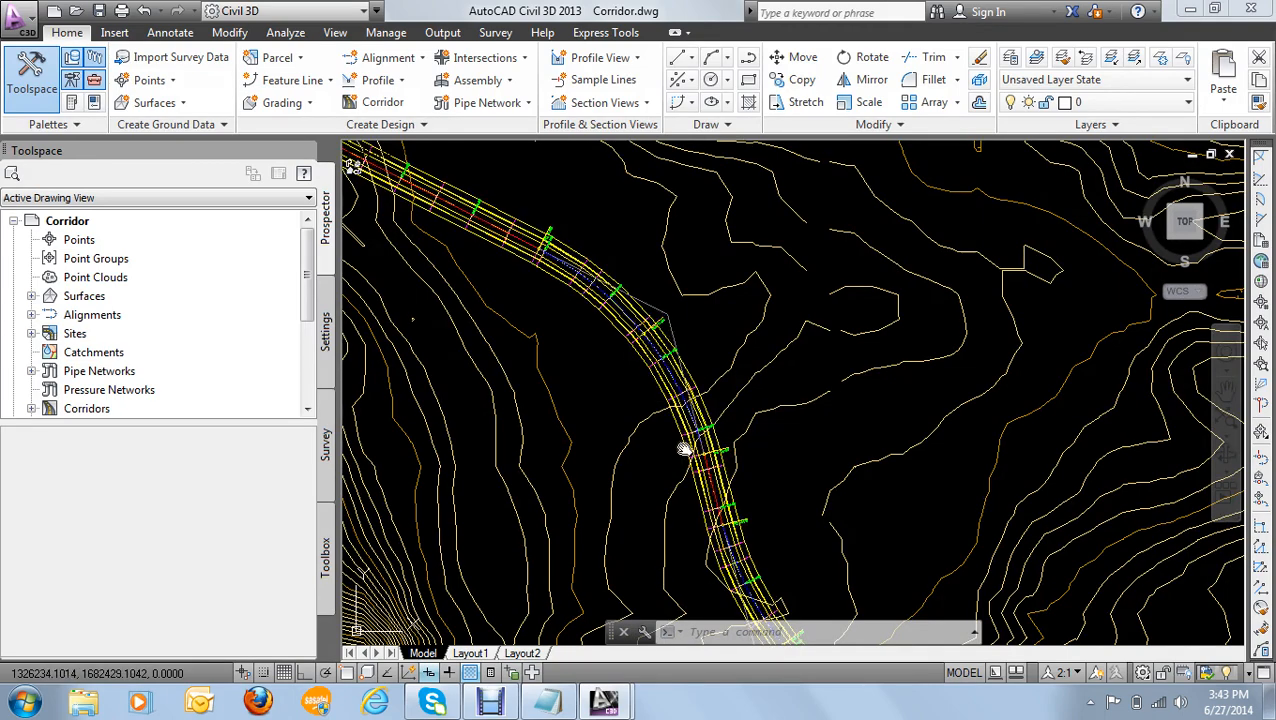
pyautogui.moveTo(700, 440); pyautogui.dragTo(688, 408, button='middle')
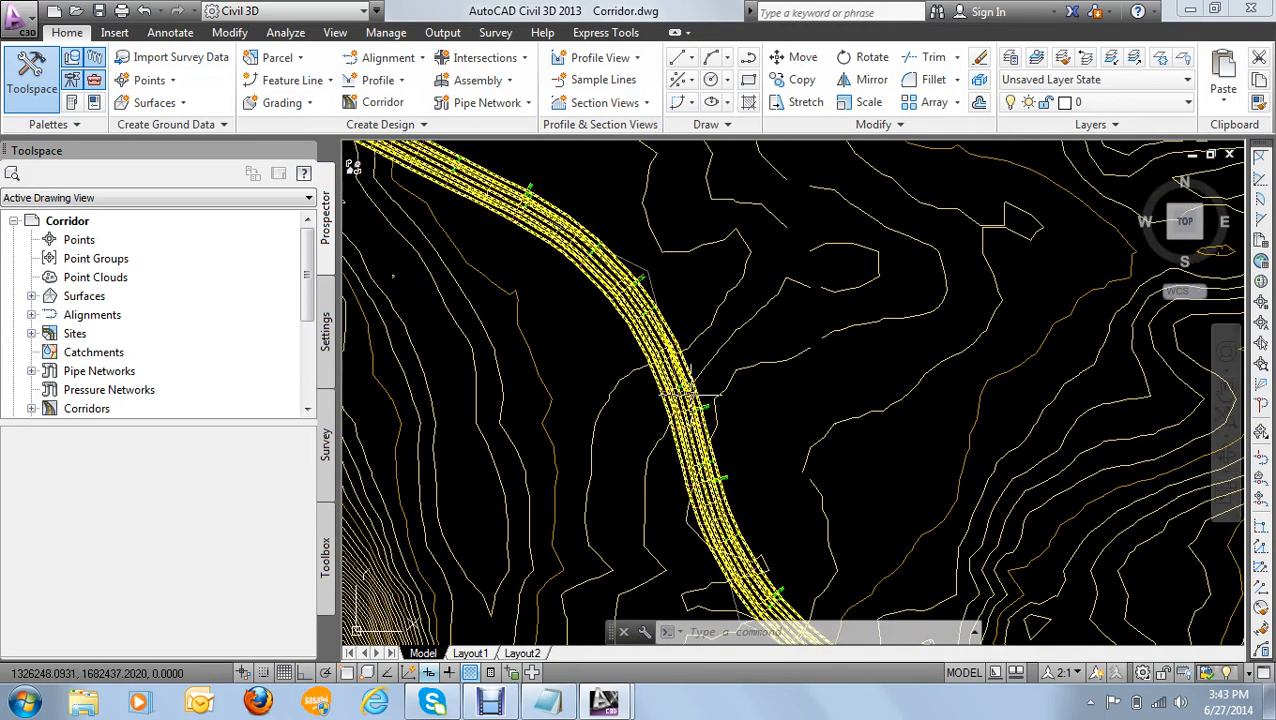
# Step: Start the Drive simulation for Corridor -1 along its centre feature line, with Crown as the path
pyautogui.click(688, 395)
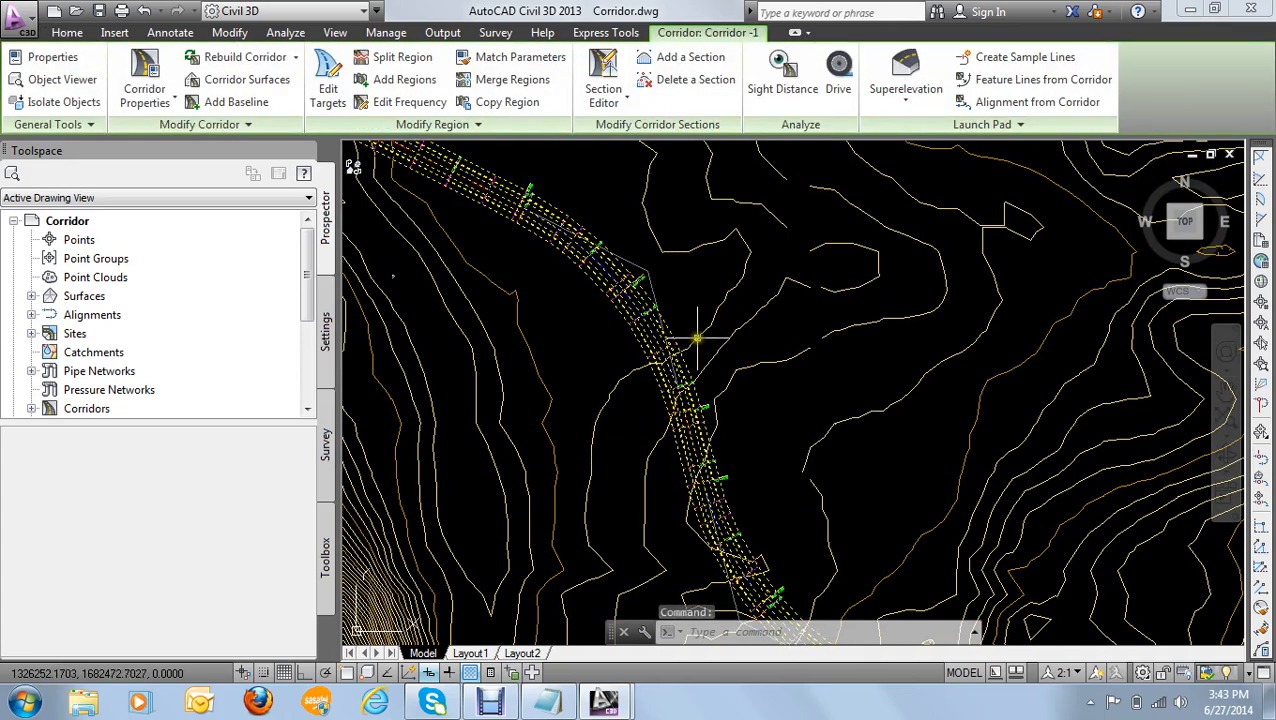
pyautogui.moveTo(697, 338)
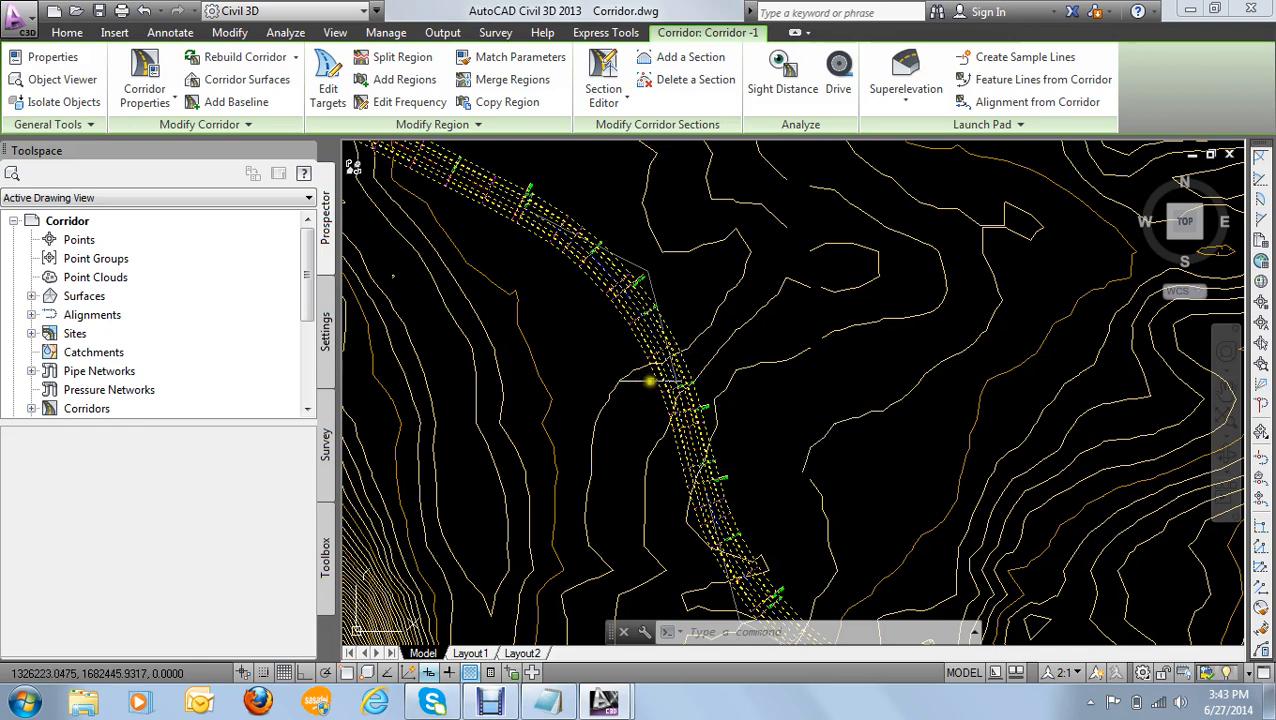
pyautogui.scroll(3, 700, 385)
pyautogui.scroll(-2, 703, 392)
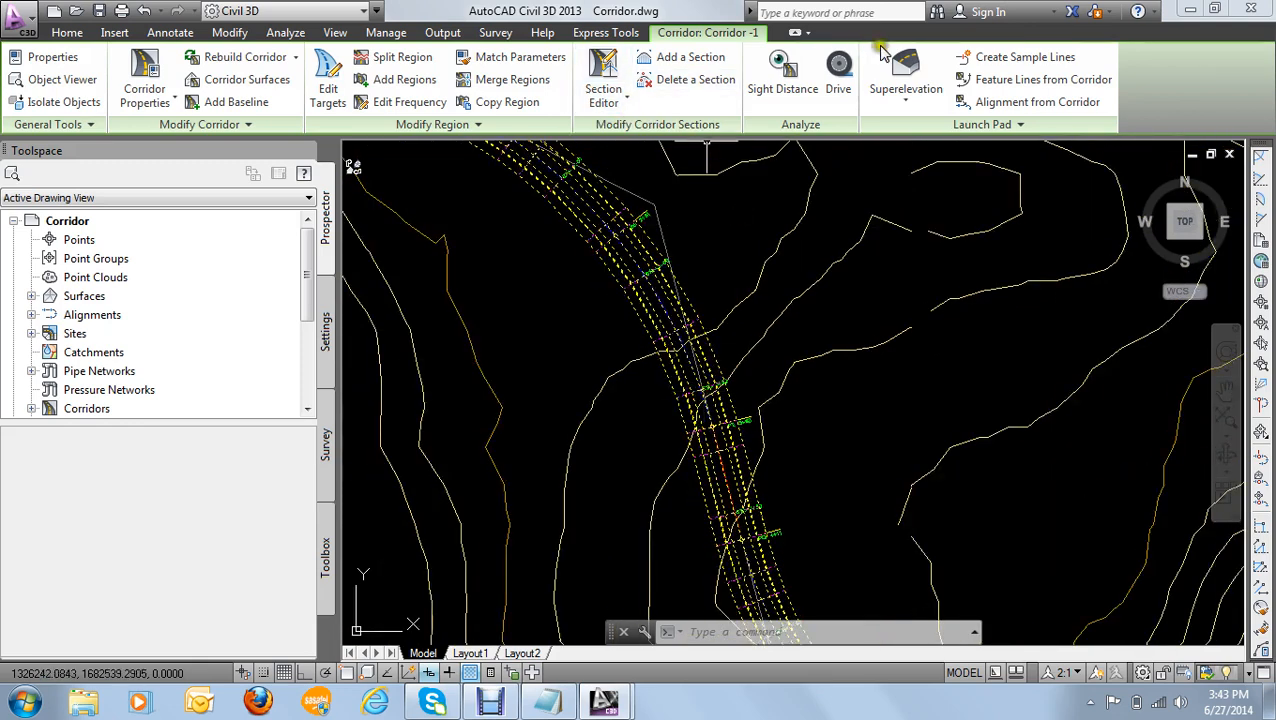
pyautogui.click(838, 88)
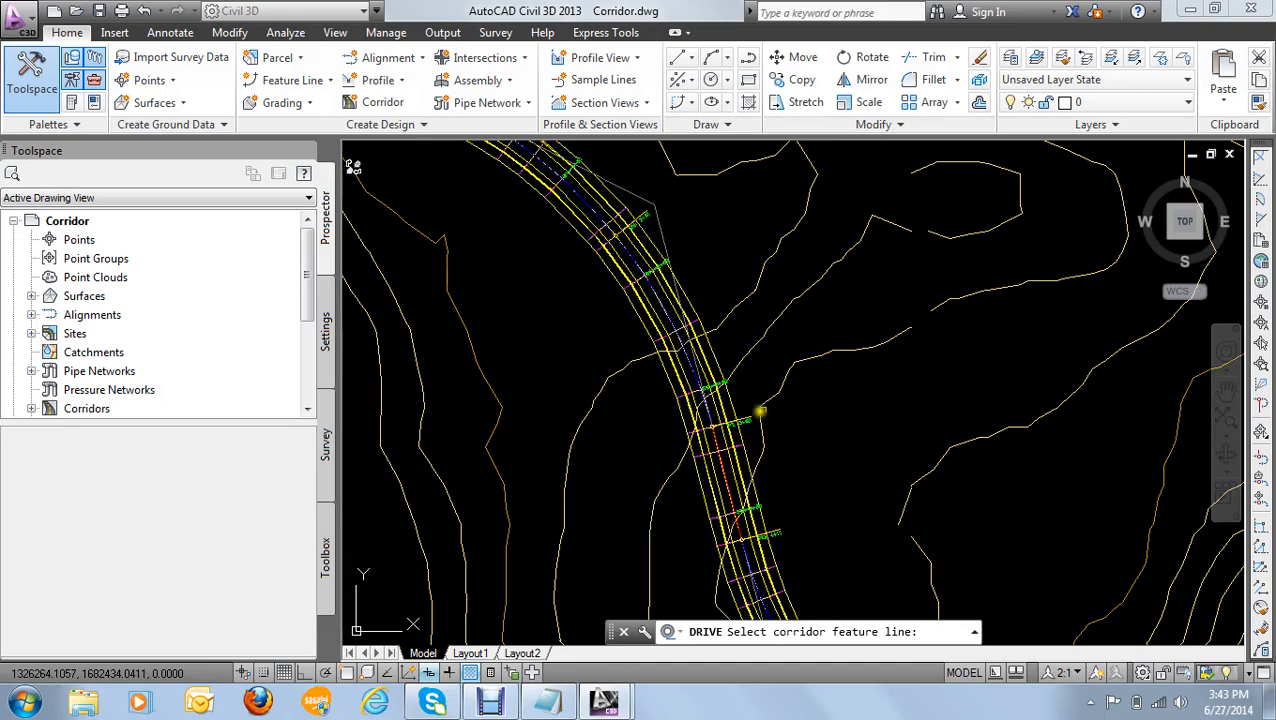
pyautogui.click(725, 471)
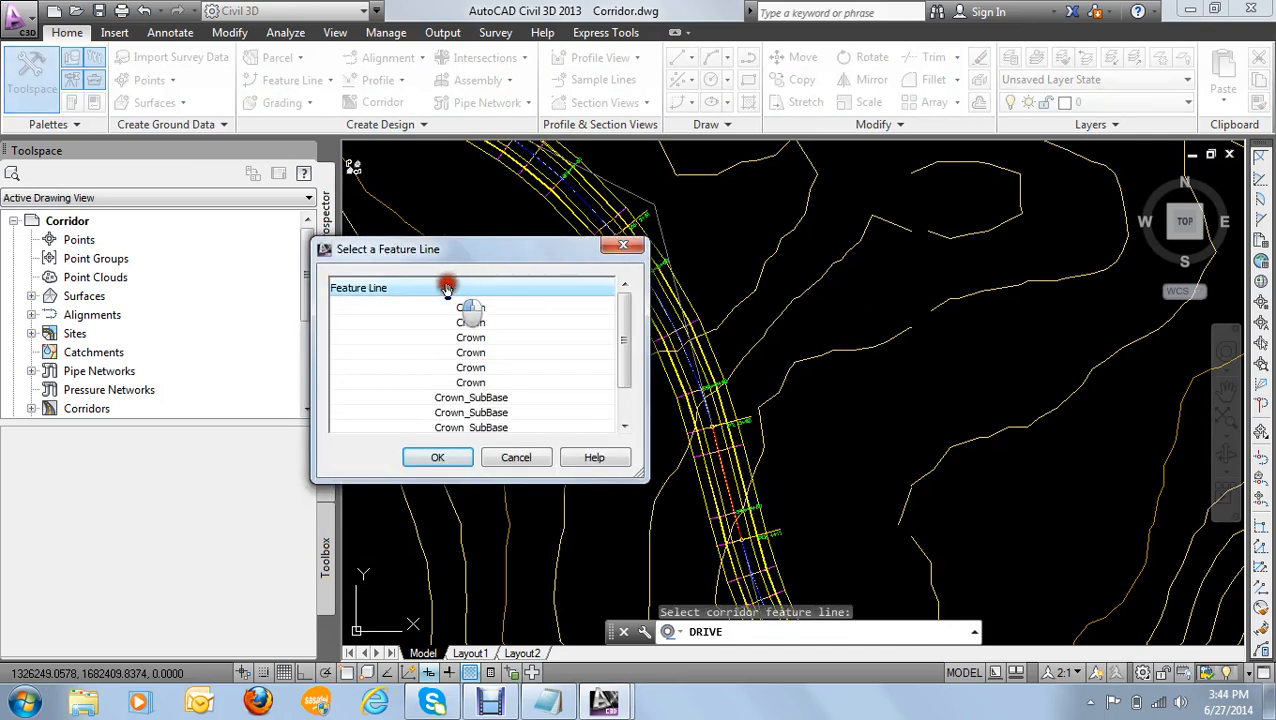
pyautogui.click(432, 457)
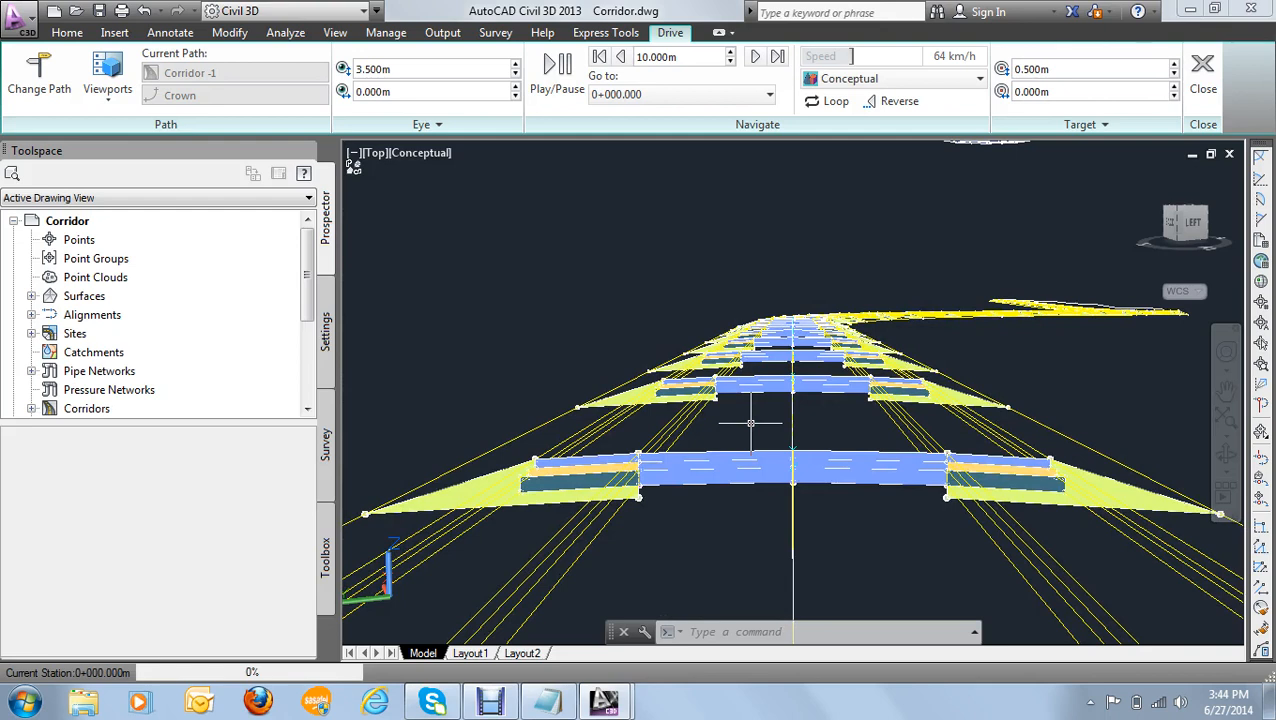
# Step: Play the drive-through along the corridor from station 0+000.000 to its end and close the Drive mode
pyautogui.click(748, 432)
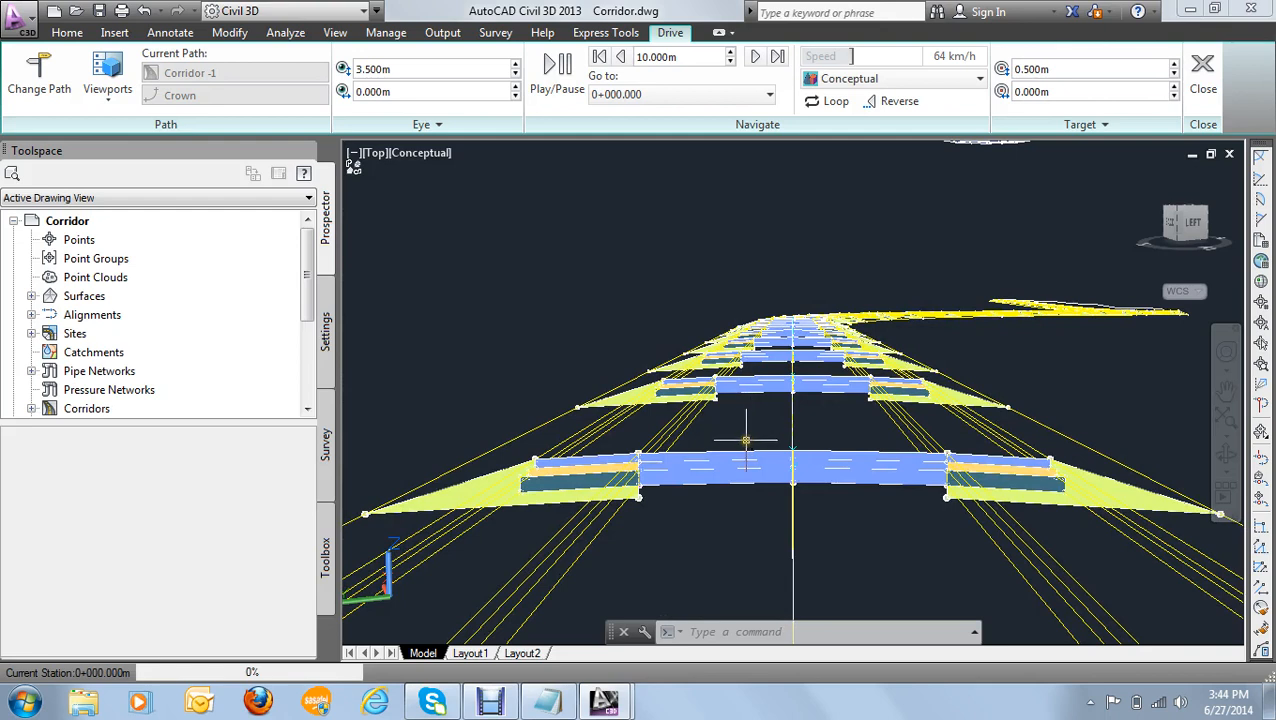
pyautogui.click(744, 445)
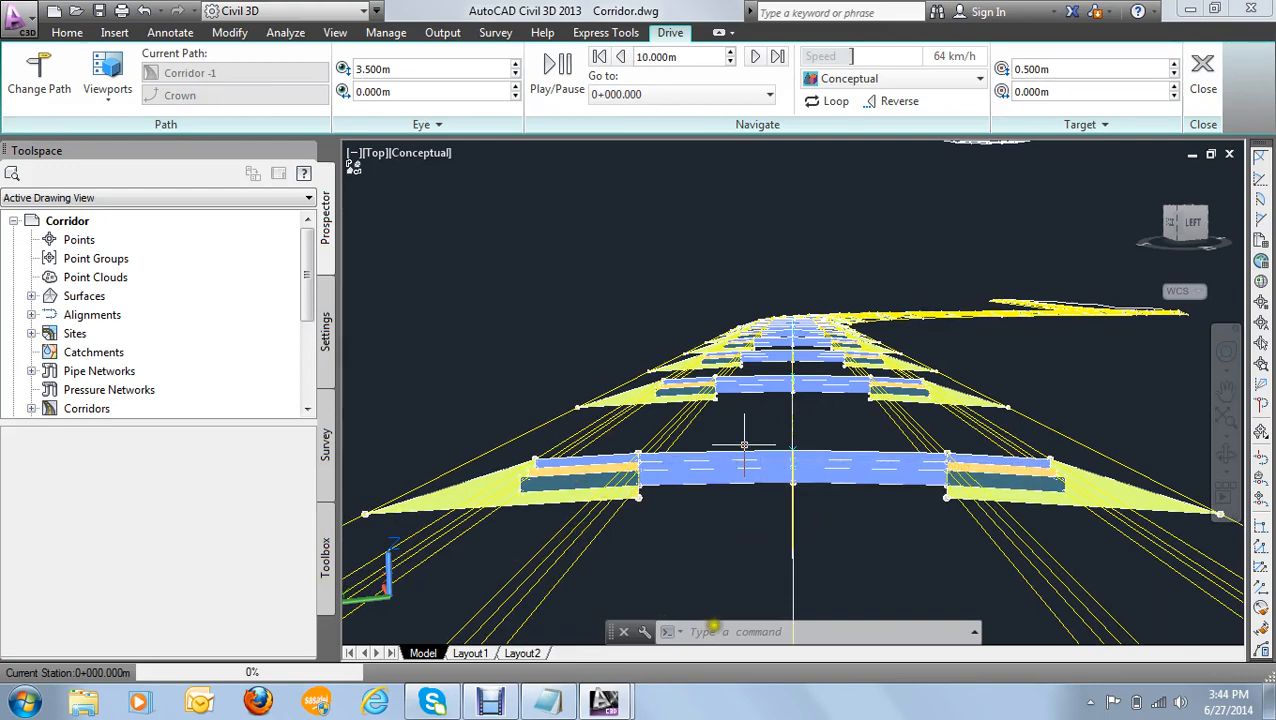
pyautogui.click(549, 88)
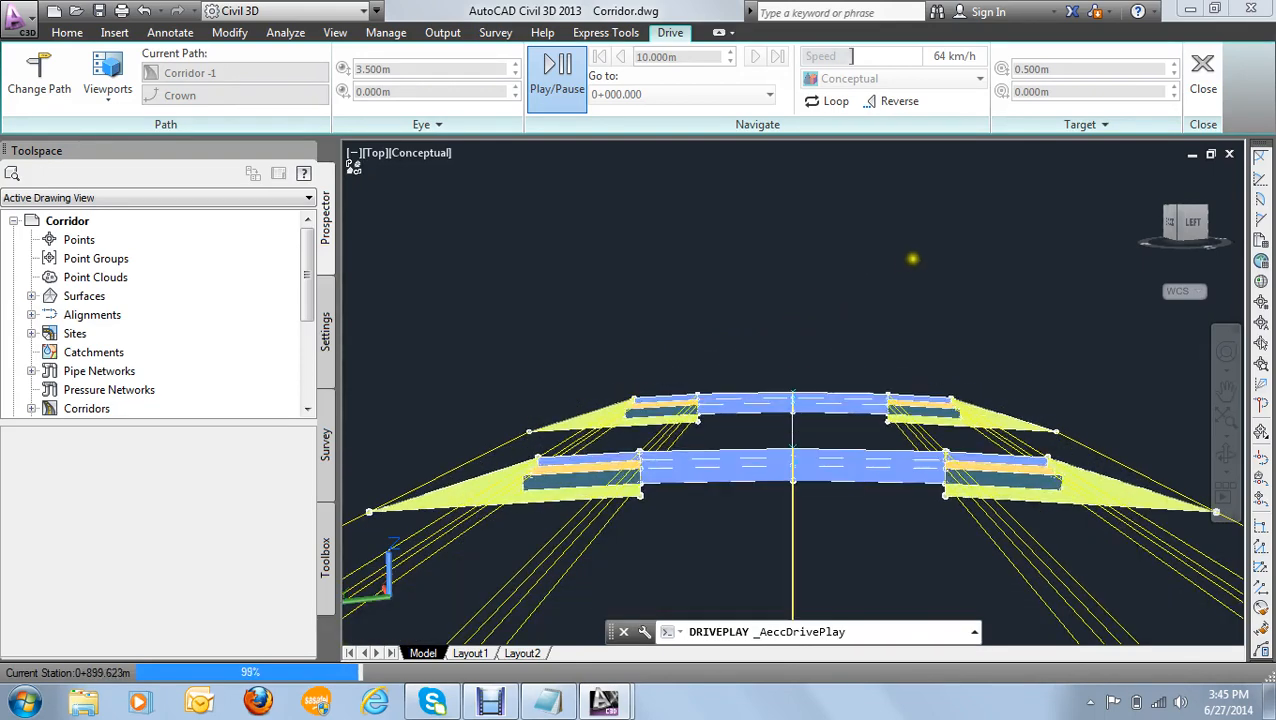
pyautogui.click(1201, 85)
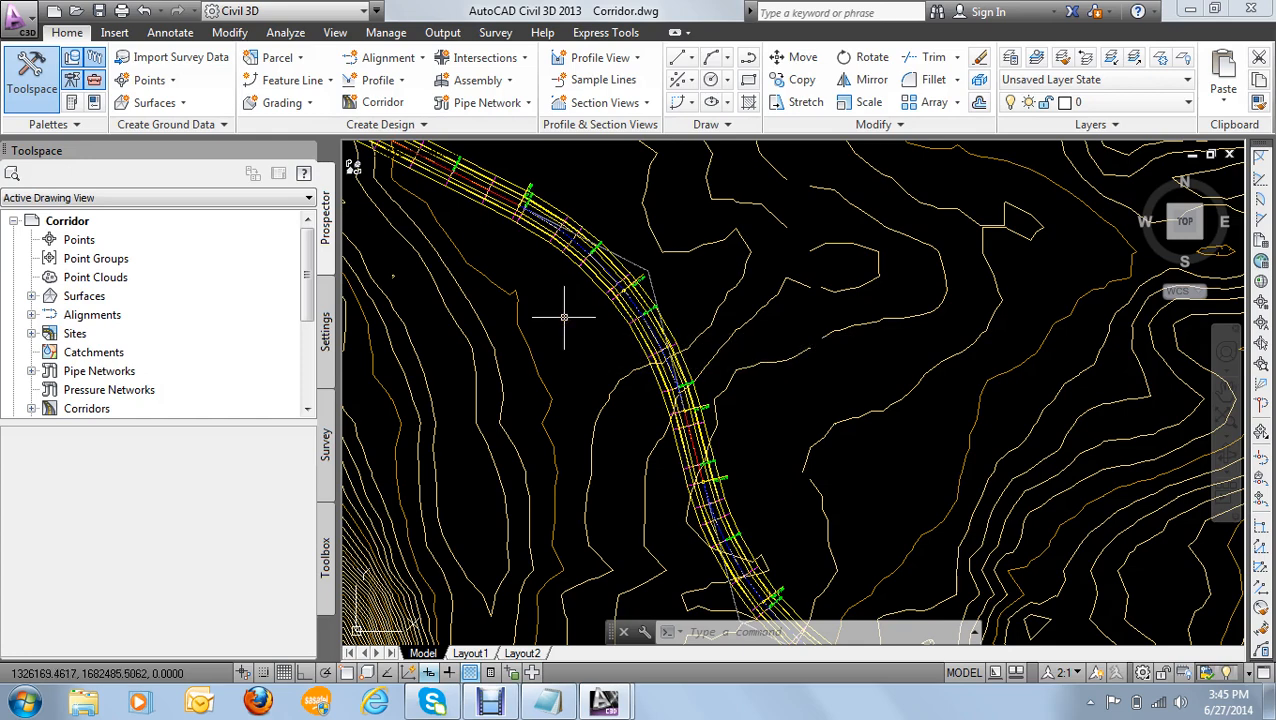
pyautogui.moveTo(564, 317)
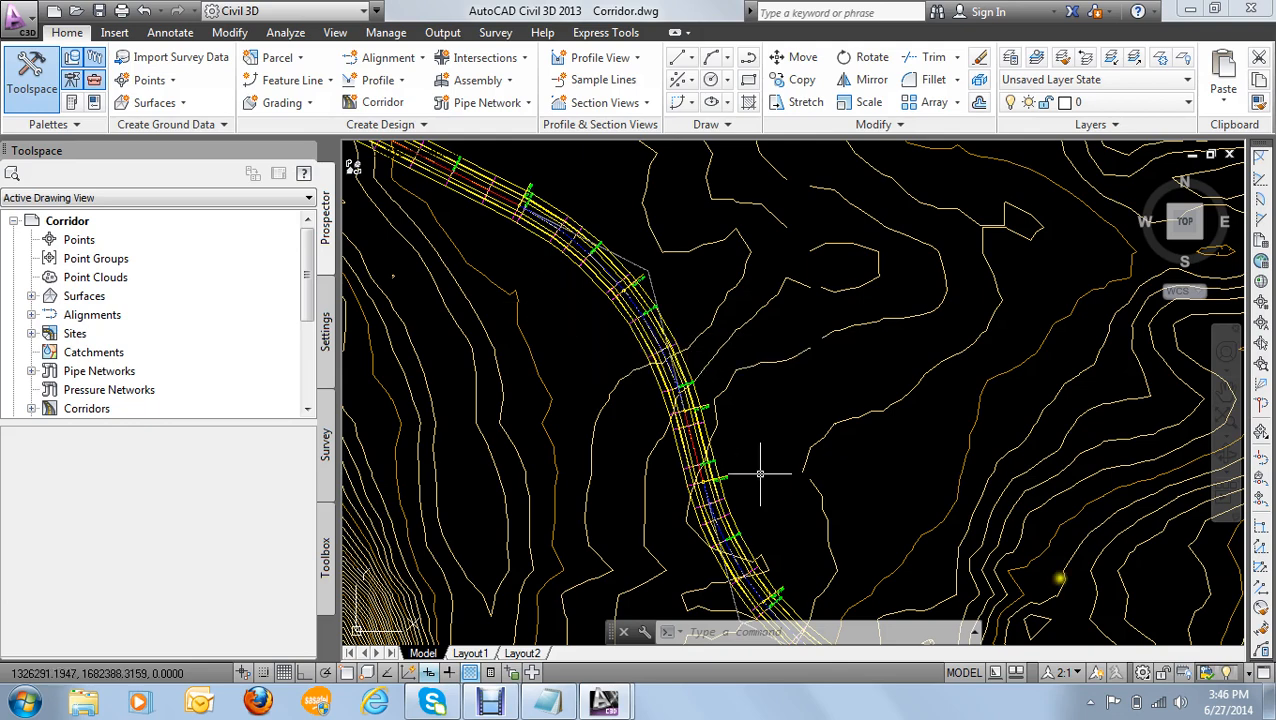
pyautogui.moveTo(548, 703)
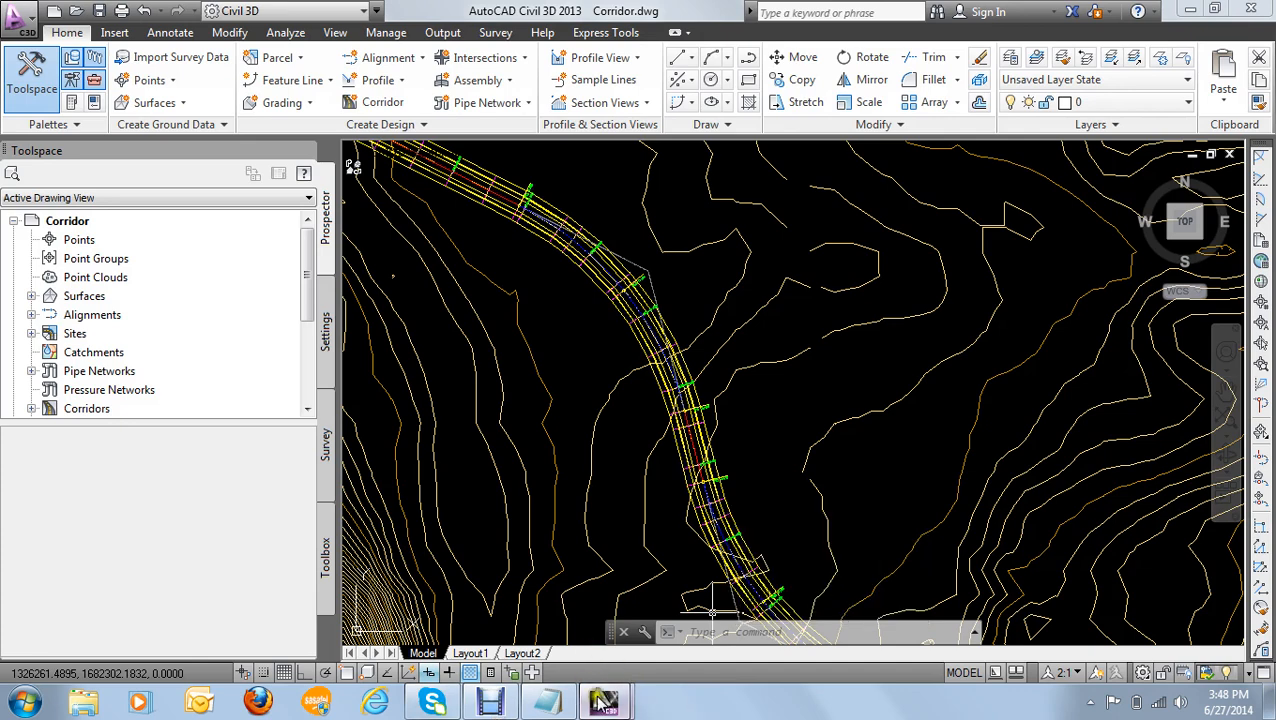
pyautogui.moveTo(604, 702)
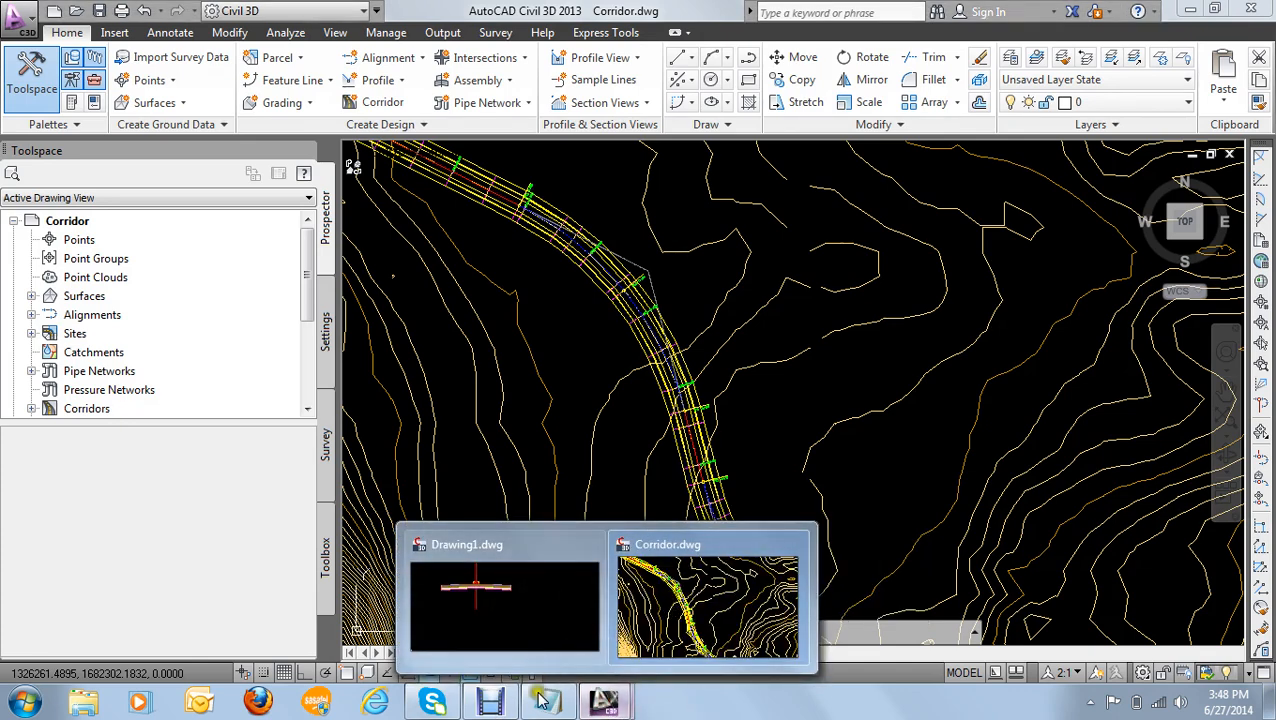
pyautogui.click(489, 703)
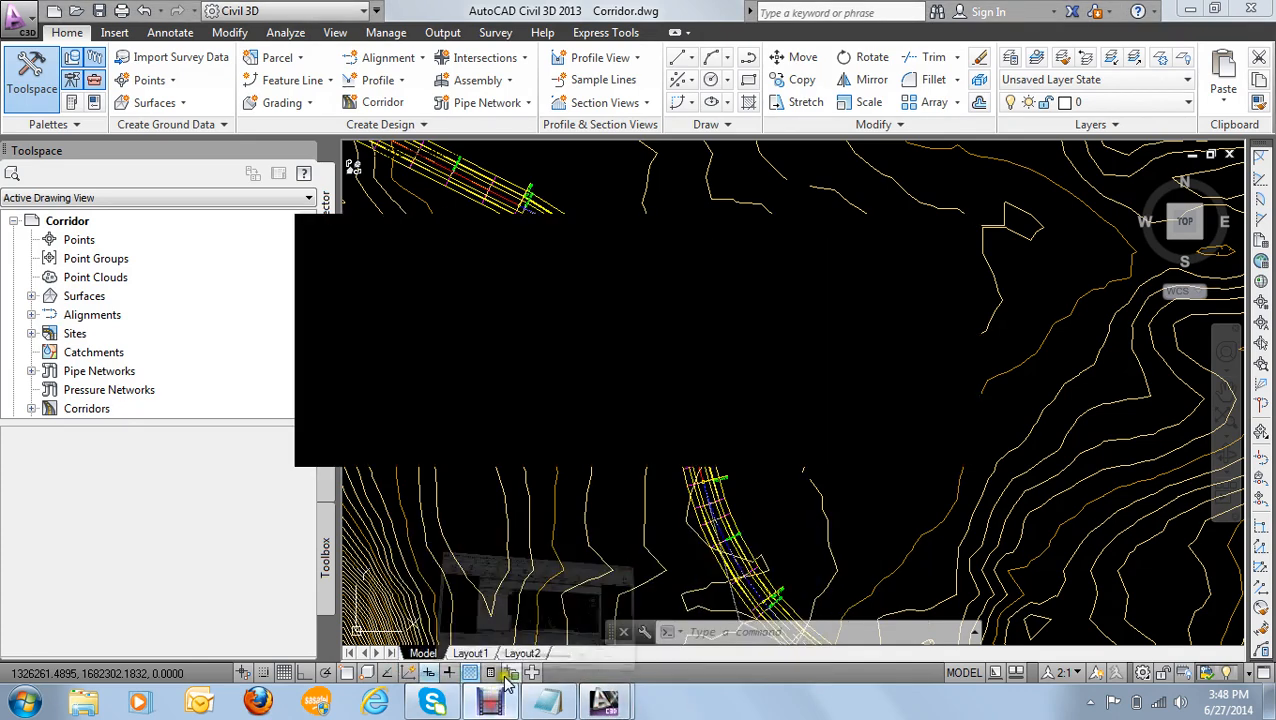